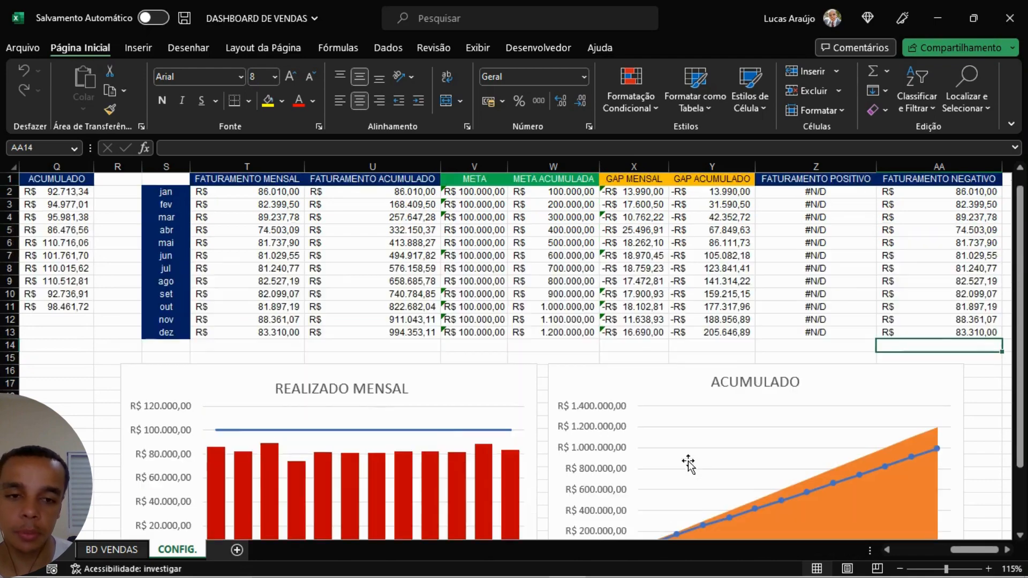
Step: Move the REALIZADO MENSAL and ACUMULADO charts from the CONFIG. sheet to a new worksheet
left_click_drag(982, 549, 1009, 547)
scroll(1002, 426, "down", 4)
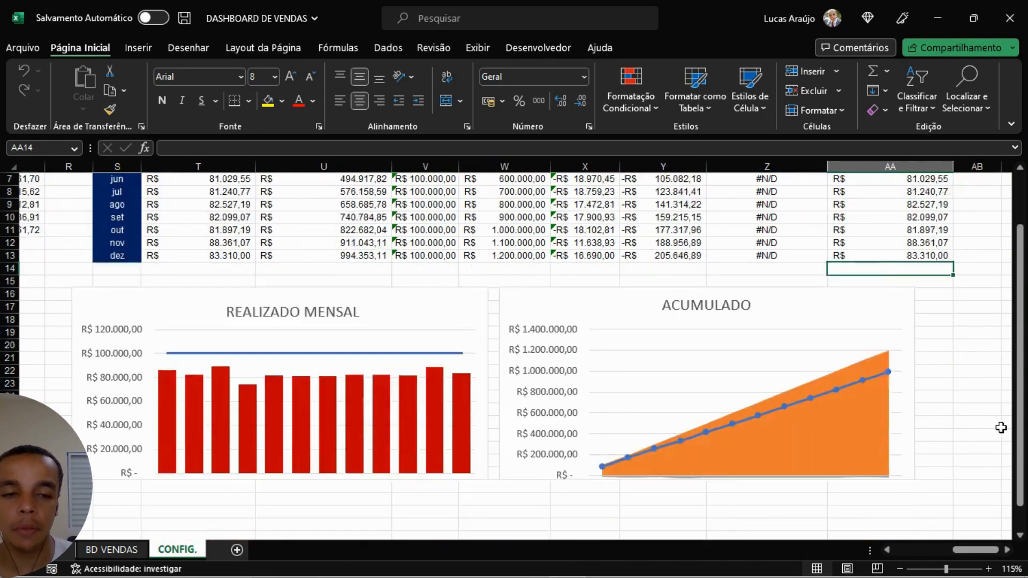
scroll(1003, 426, "up", 1)
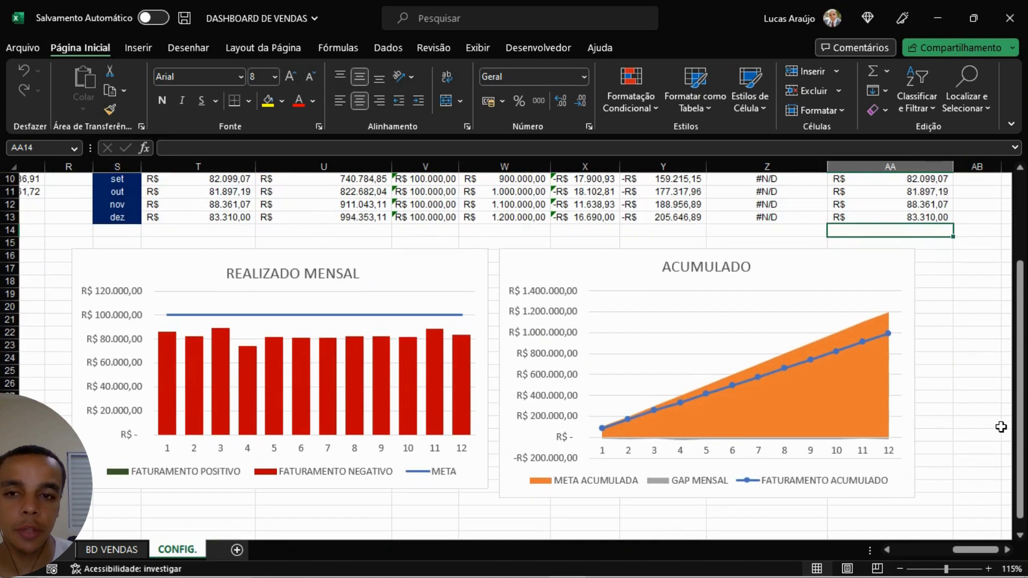
left_click(448, 262)
left_click(547, 262, "ctrl")
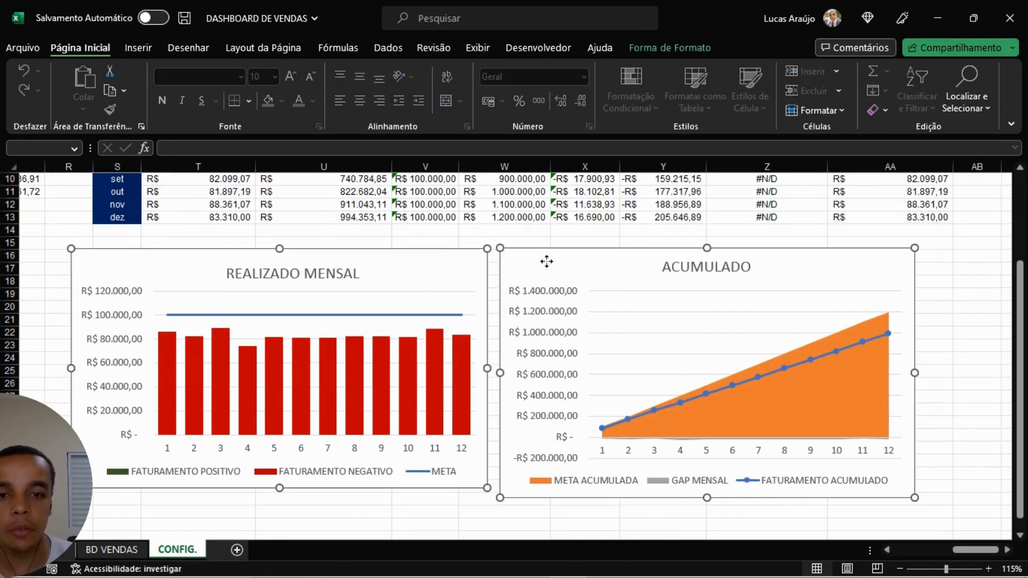
key("ctrl+x")
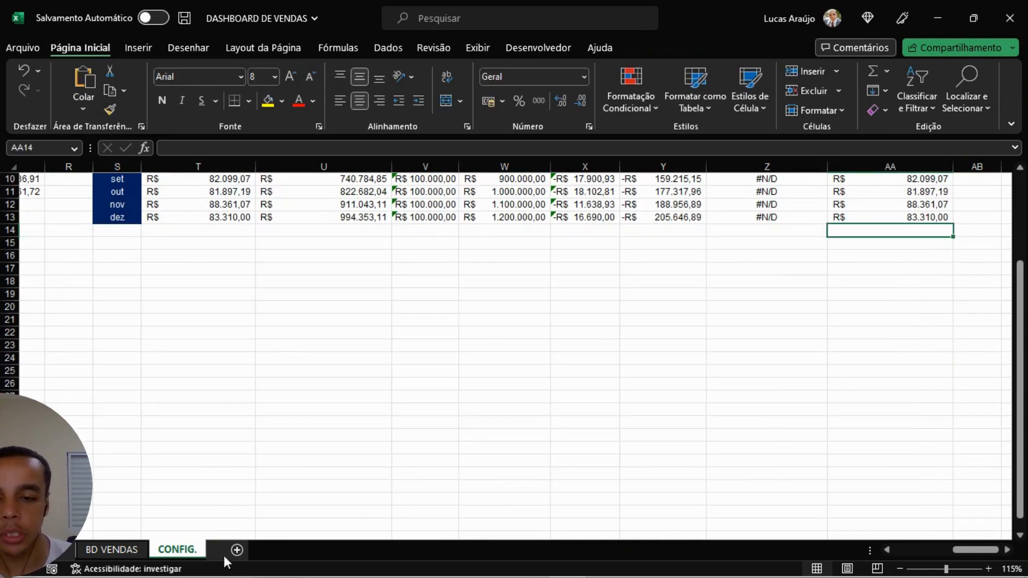
left_click(237, 550)
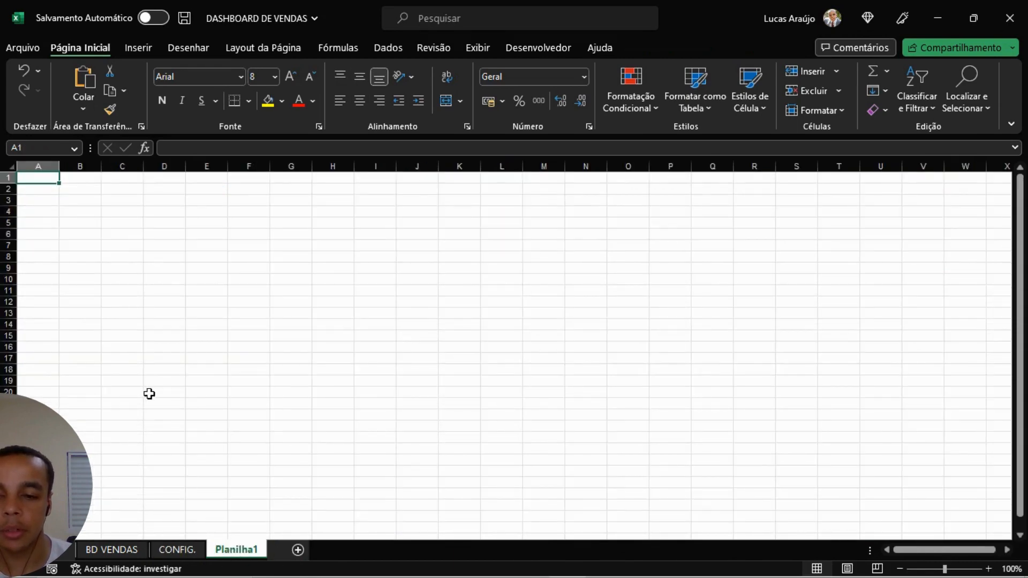
key("ctrl+v")
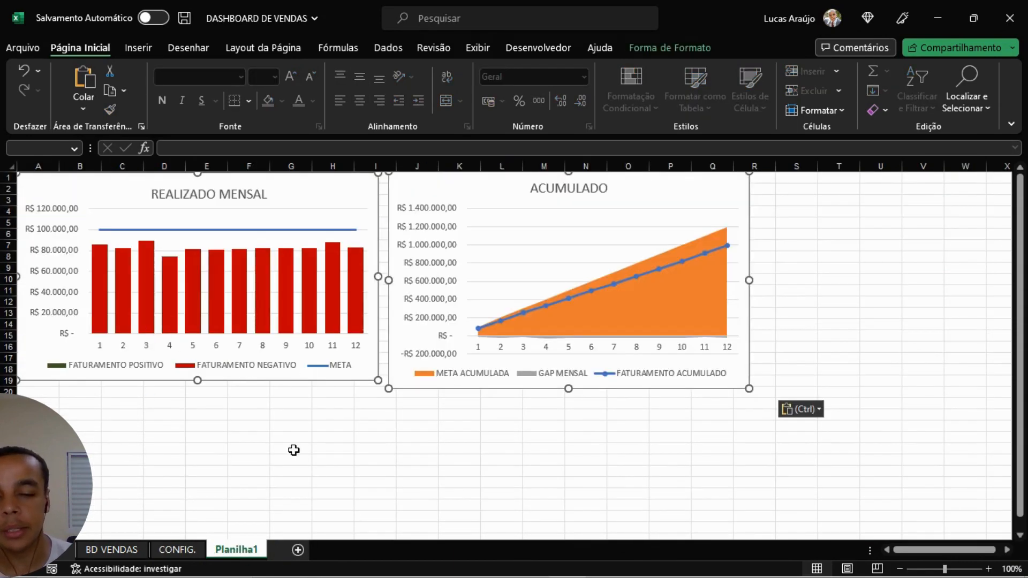
Step: Rename the new worksheet holding the charts as PAINEL
double_click(240, 551)
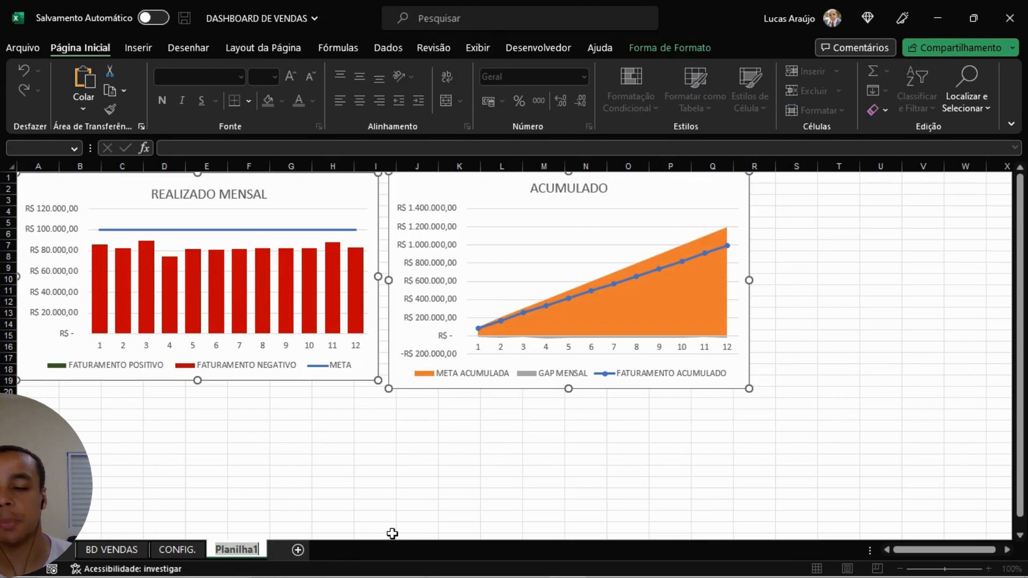
type("PAINEL")
key("Return")
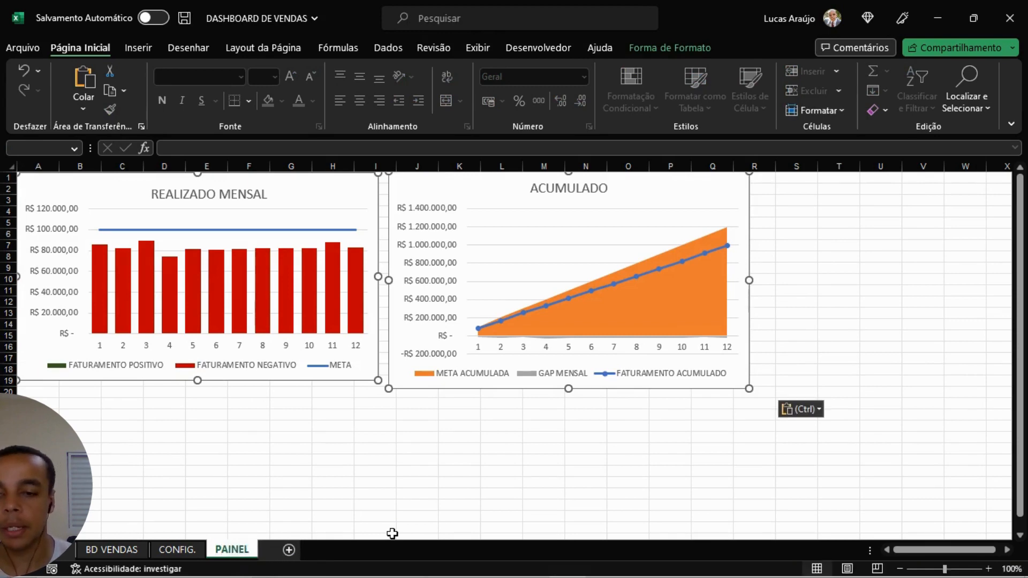
left_click(267, 481)
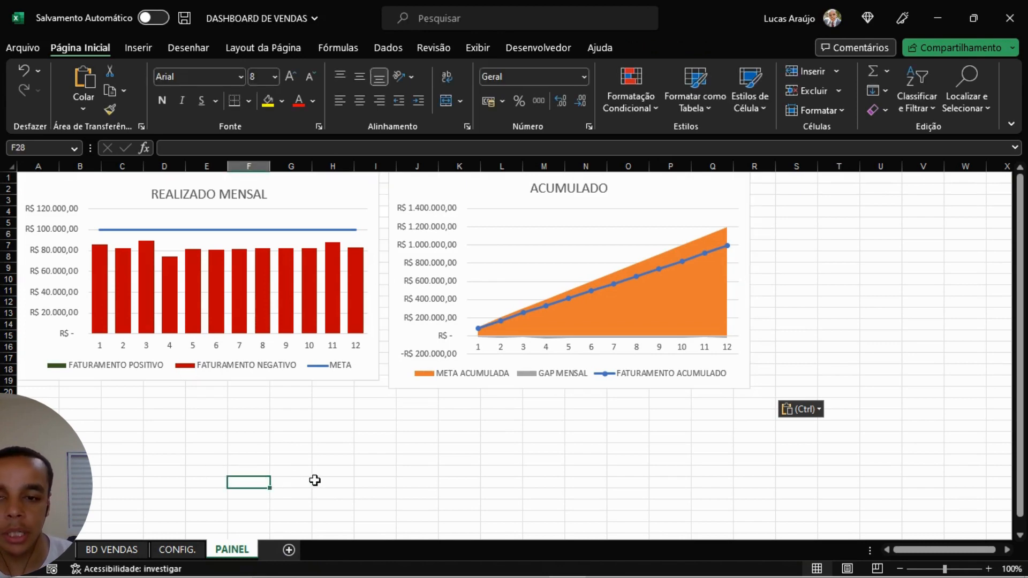
Step: Examine the seller list and the month and ACUMULADO headers of the VENDEDORES table on the CONFIG. sheet
left_click(175, 549)
left_click(586, 420)
scroll(624, 413, "up", 1)
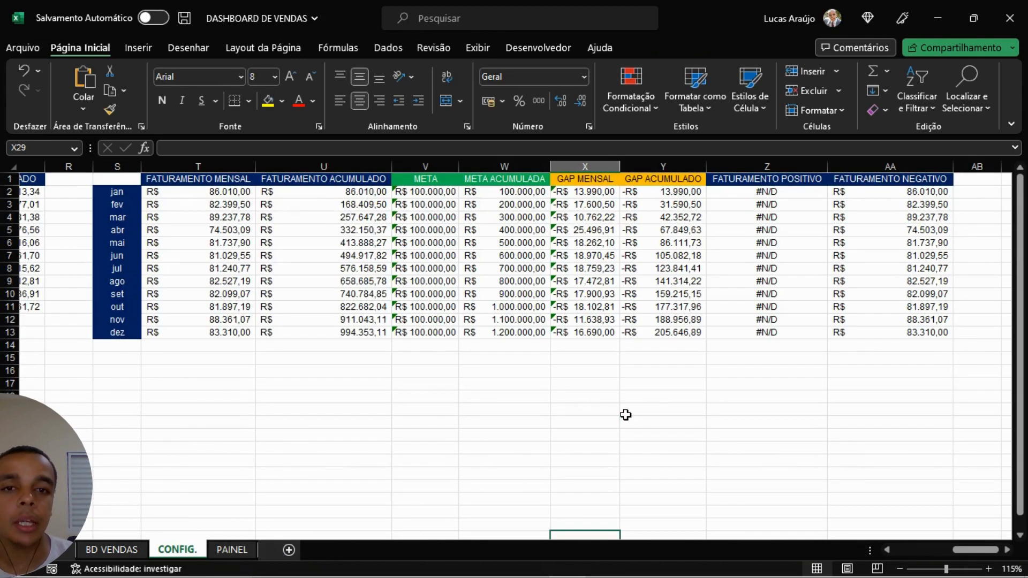
left_click_drag(970, 550, 915, 544)
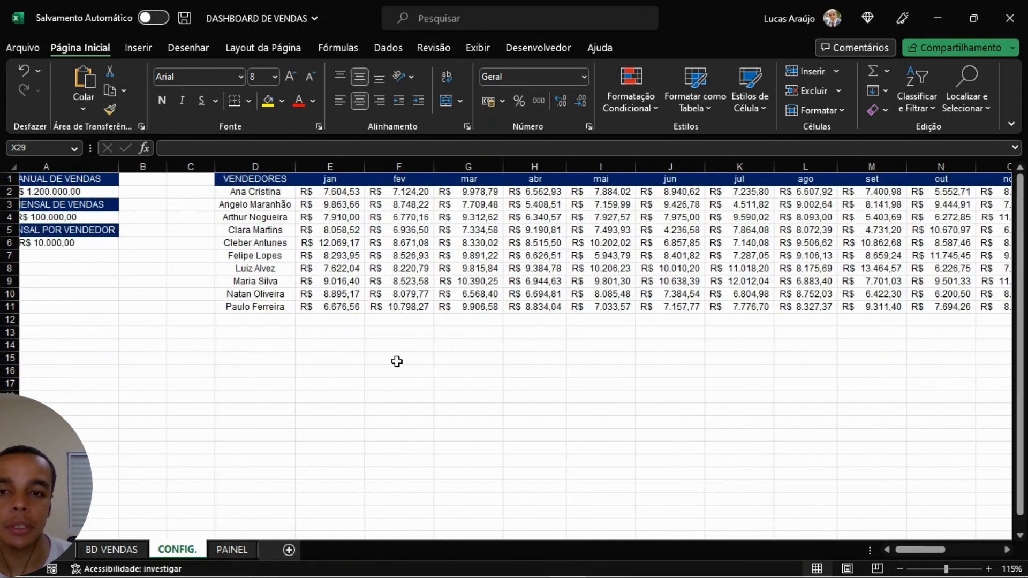
left_click_drag(252, 204, 254, 268)
left_click(254, 309)
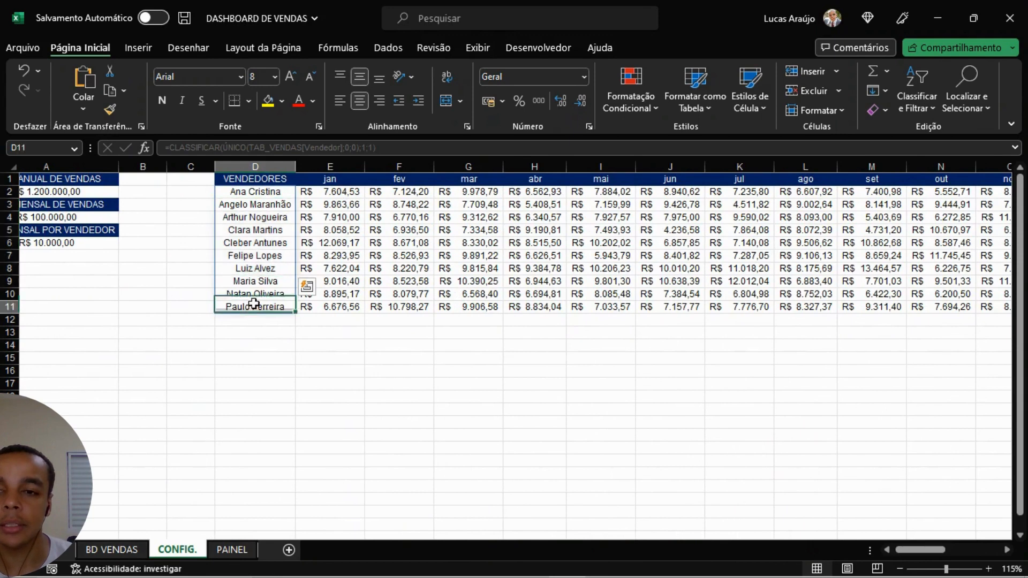
left_click(231, 549)
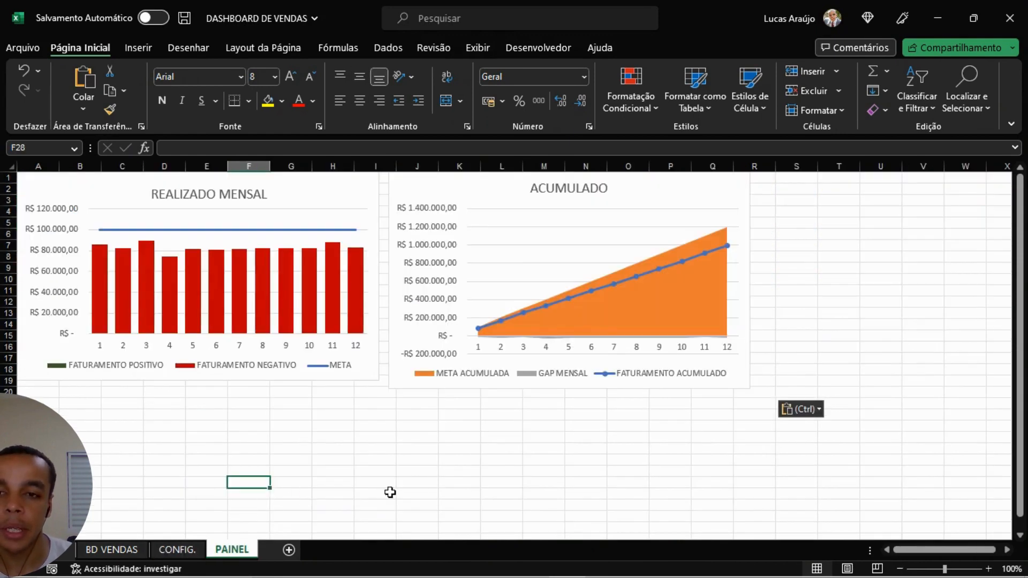
left_click(416, 492)
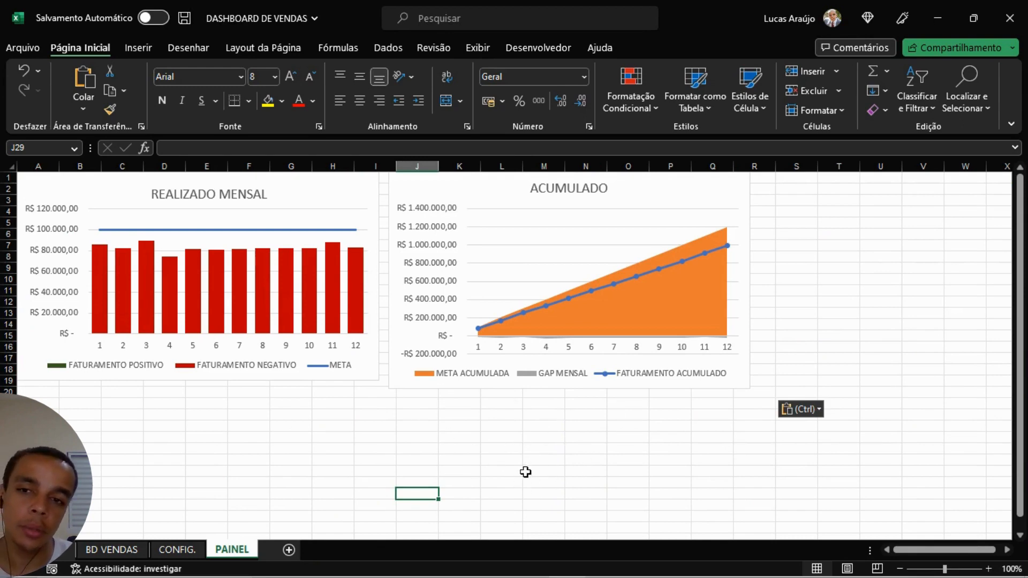
left_click(185, 551)
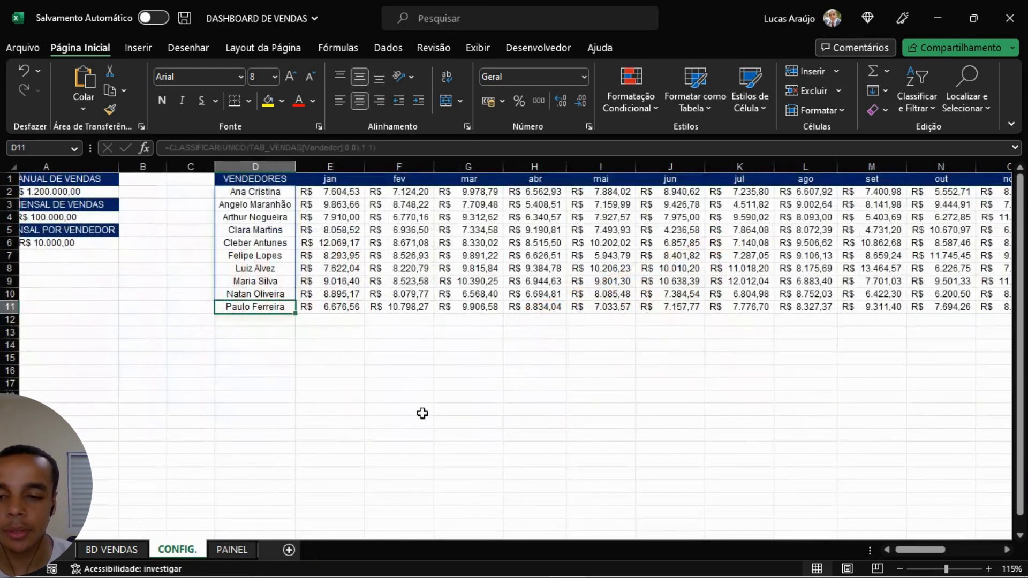
left_click_drag(330, 178, 940, 179)
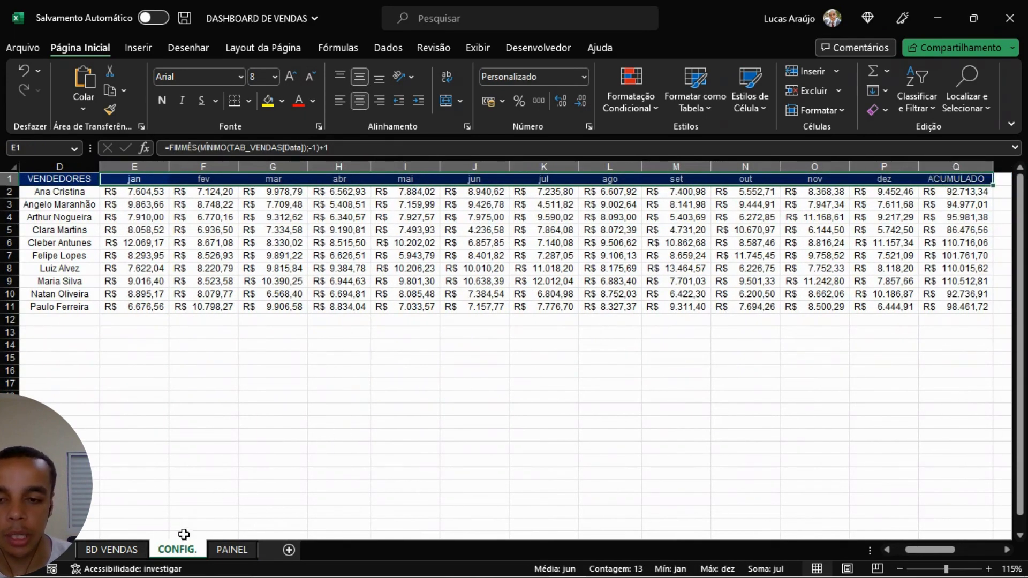
Step: Add a list data validation (Lista) to cell J23 of the PAINEL sheet, with source =CONFIG.!$E$1:$Q$1
left_click(230, 550)
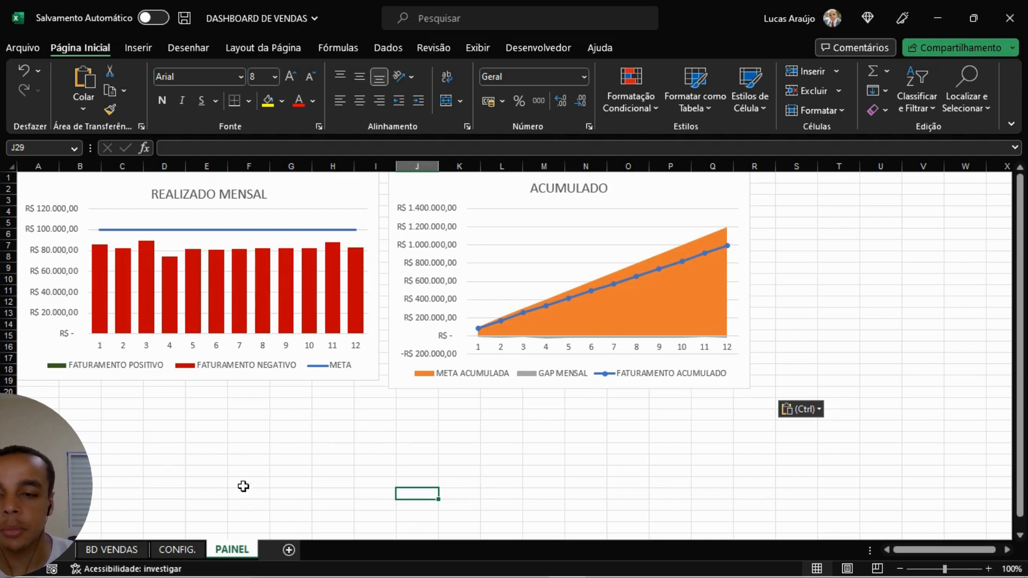
left_click(418, 427)
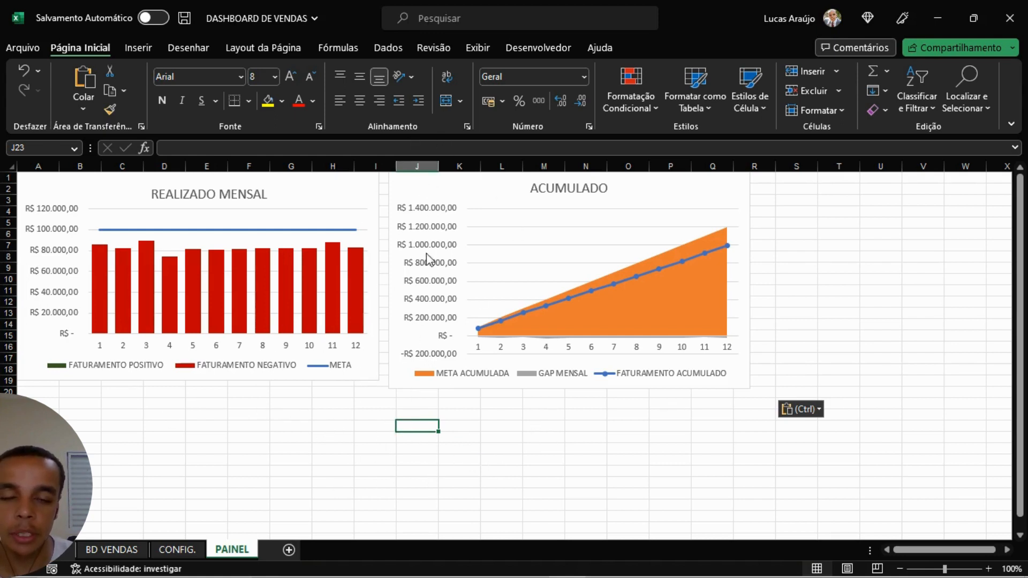
left_click(387, 47)
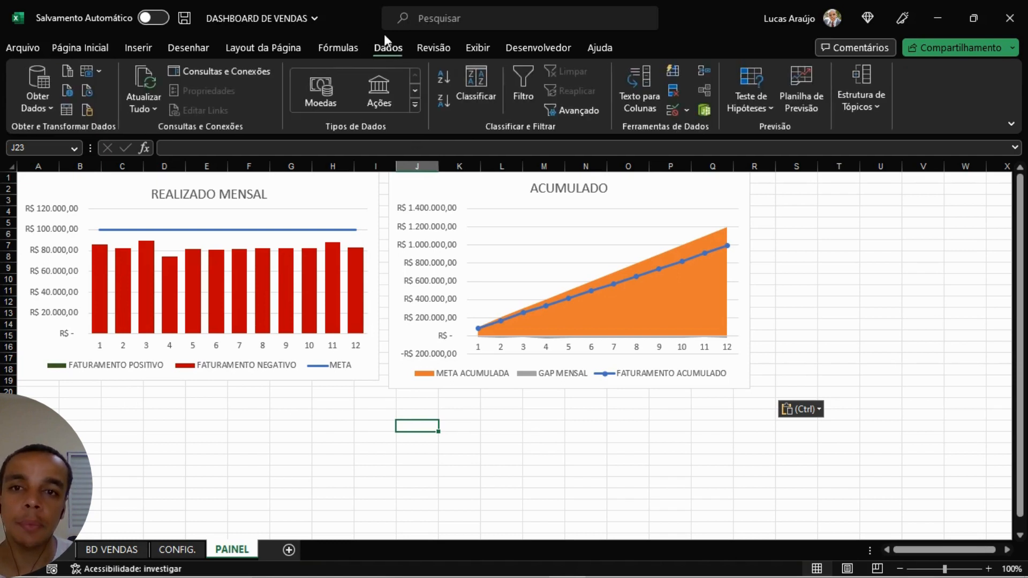
left_click(669, 111)
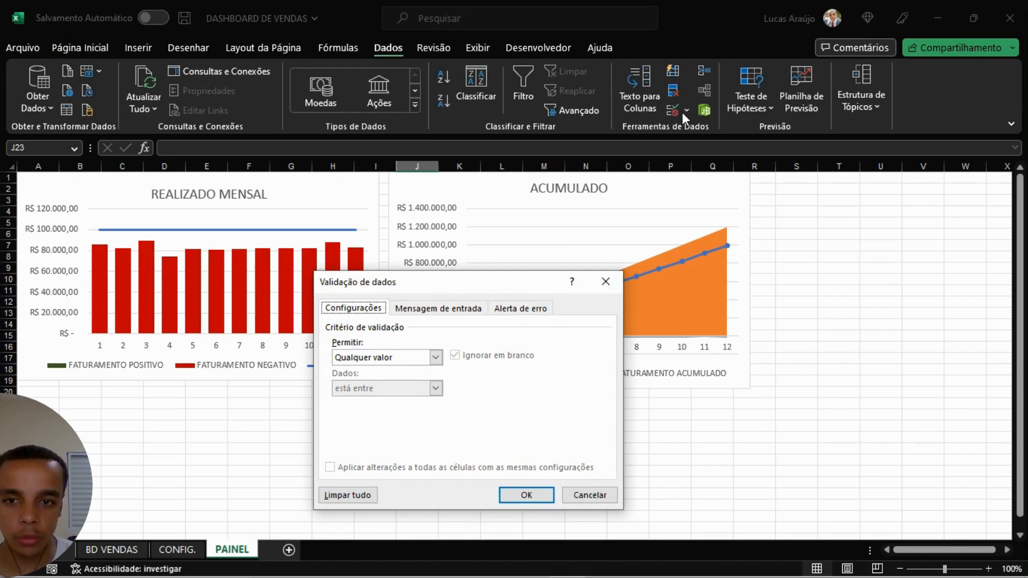
left_click(395, 358)
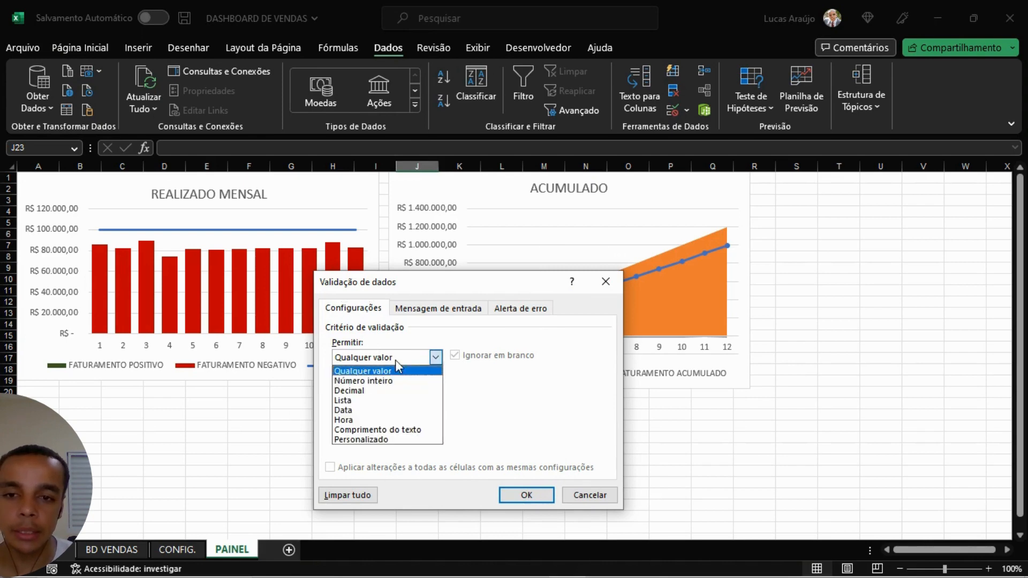
left_click(350, 401)
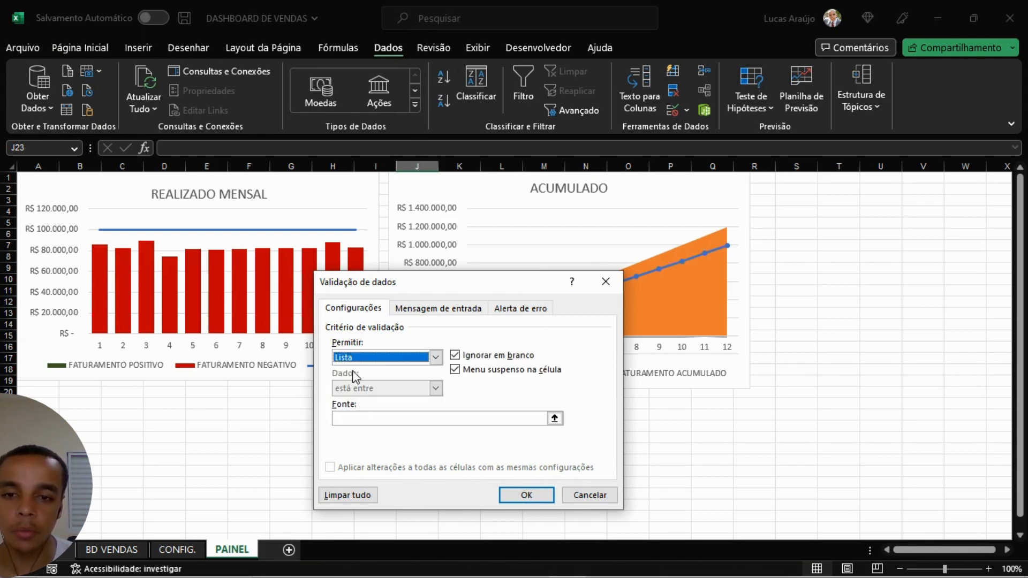
left_click(350, 418)
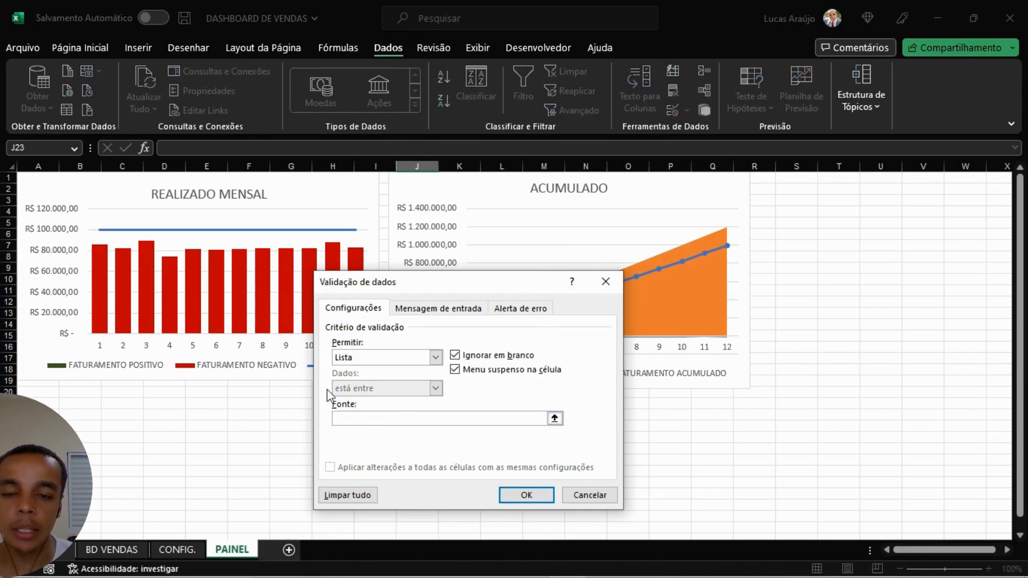
left_click(181, 551)
left_click_drag(146, 182, 969, 179)
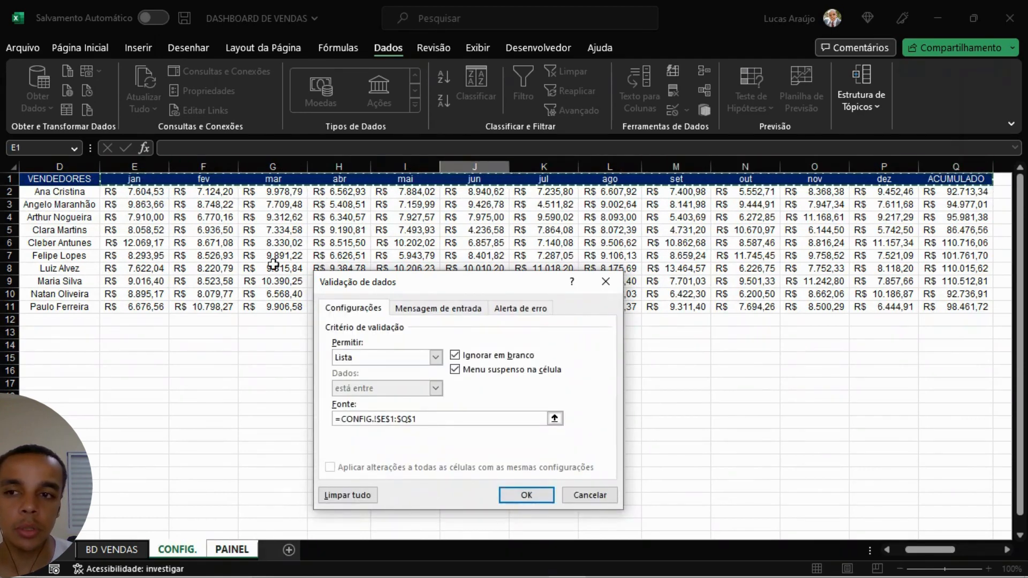
left_click(526, 495)
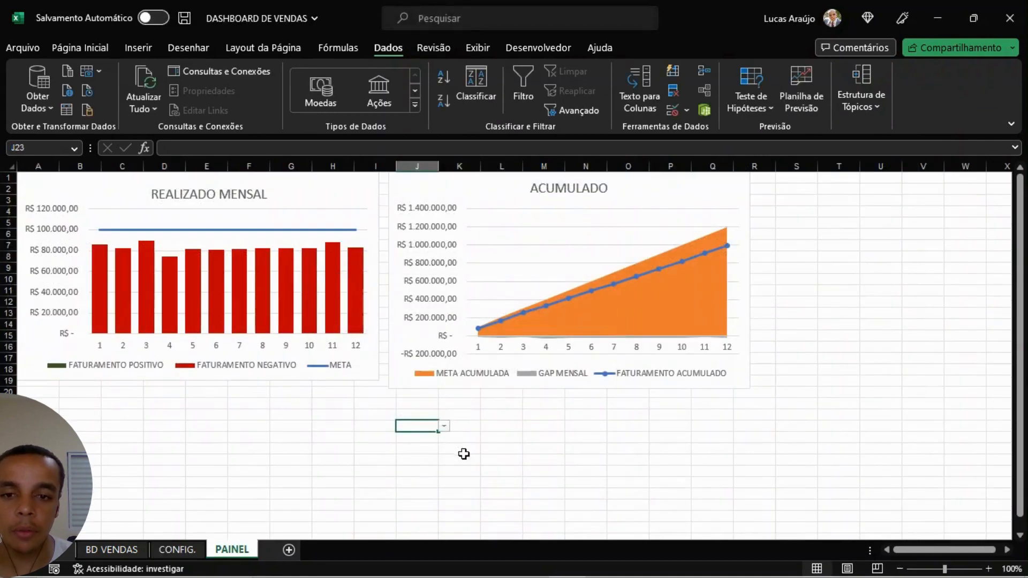
Step: Test the validation list in cell J23 by choosing ACUMULADO
left_click(443, 427)
mouse_move(441, 455)
left_mouse_down()
mouse_move(441, 490)
mouse_move(436, 450)
left_mouse_up()
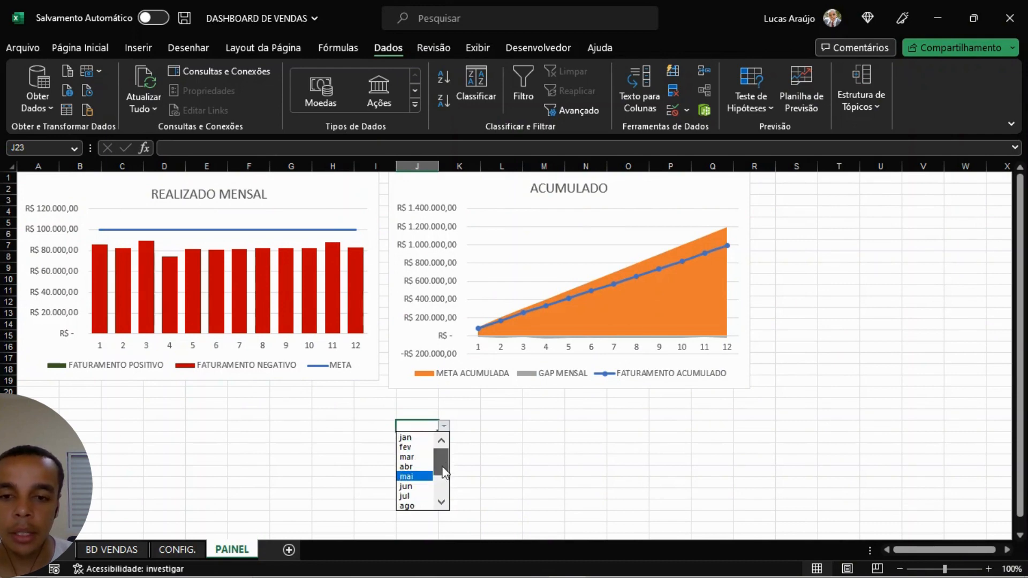
left_click_drag(443, 471, 441, 489)
left_click(418, 506)
left_click(515, 483)
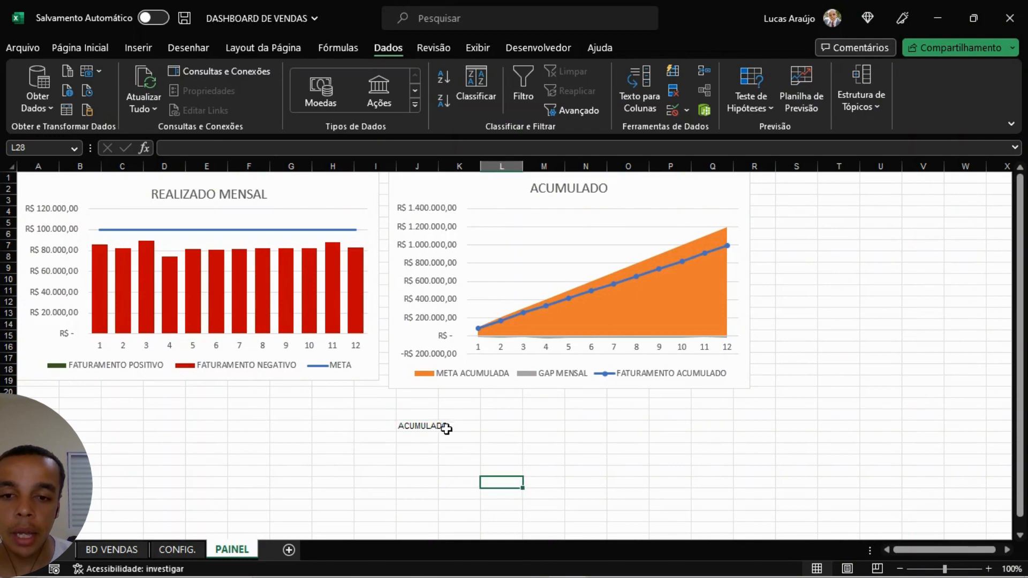
left_click(424, 425)
Step: Move the ACUMULADO chart directly below the REALIZADO MENSAL chart and widen column J to fit the text in J23
left_click(438, 190)
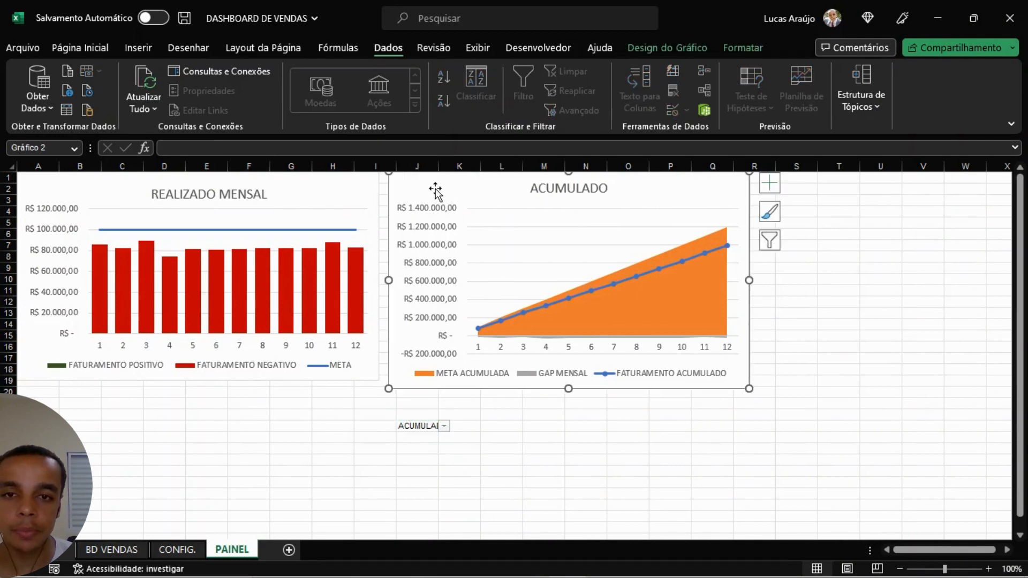
left_click_drag(444, 190, 50, 403)
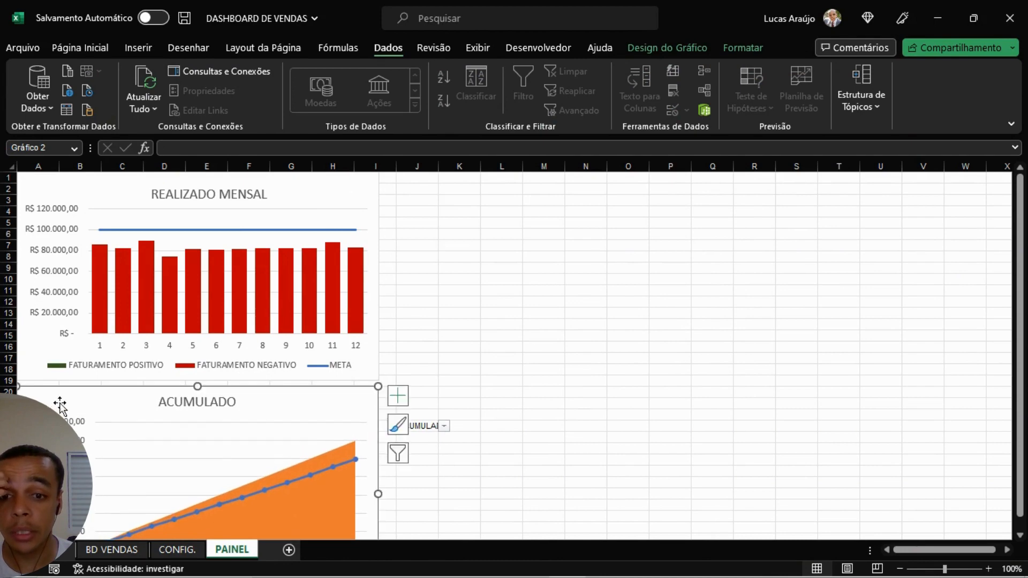
left_click(491, 348)
left_click_drag(440, 165, 453, 166)
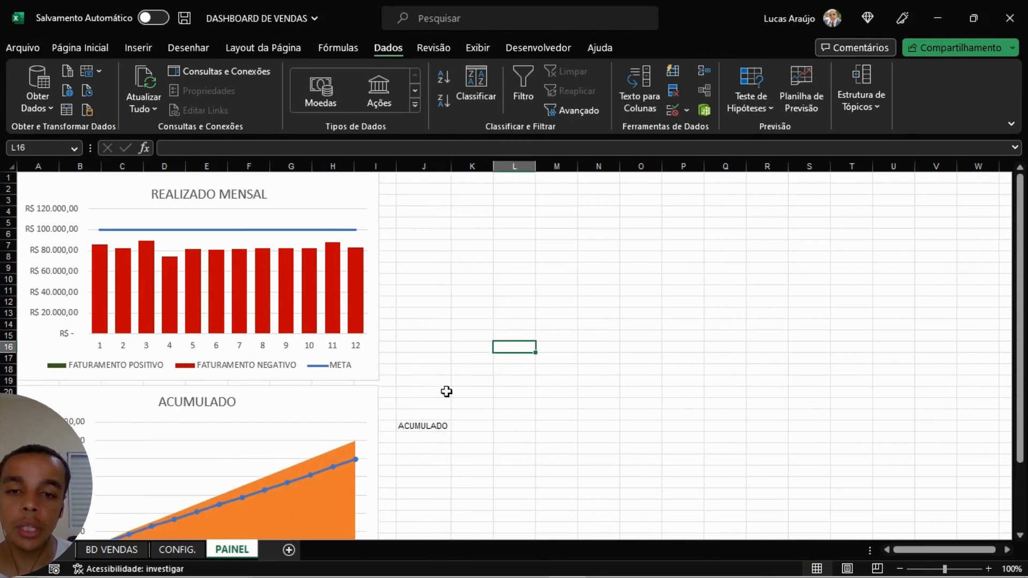
Step: Try the months jul and mar in the validation list of cell J23
left_click(436, 426)
left_click(456, 427)
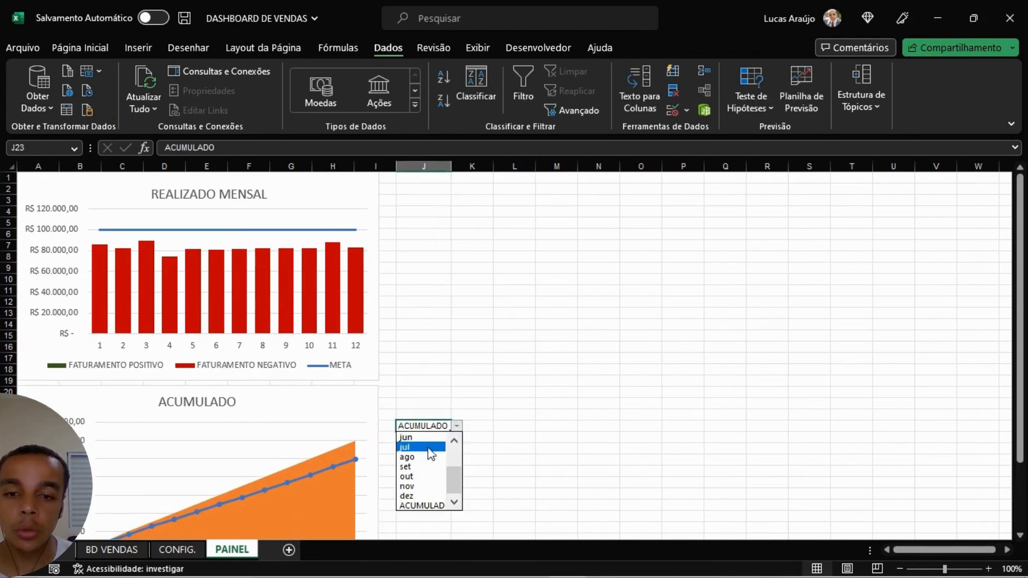
left_click(426, 447)
left_click(457, 426)
left_click(420, 457)
left_click(514, 459)
Step: Try the months mai and abr in the validation list of cell J23
left_click(442, 426)
left_click(456, 426)
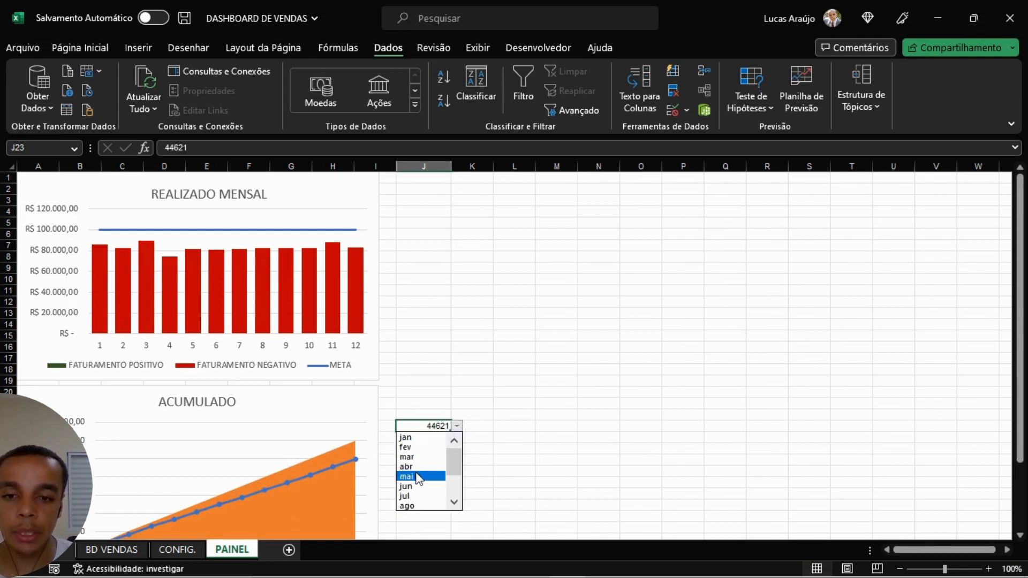
left_click(420, 476)
left_click(470, 457)
left_click(436, 427)
left_click(457, 427)
left_click(420, 466)
Step: Set cell J23 to jun from its validation list
left_click(457, 426)
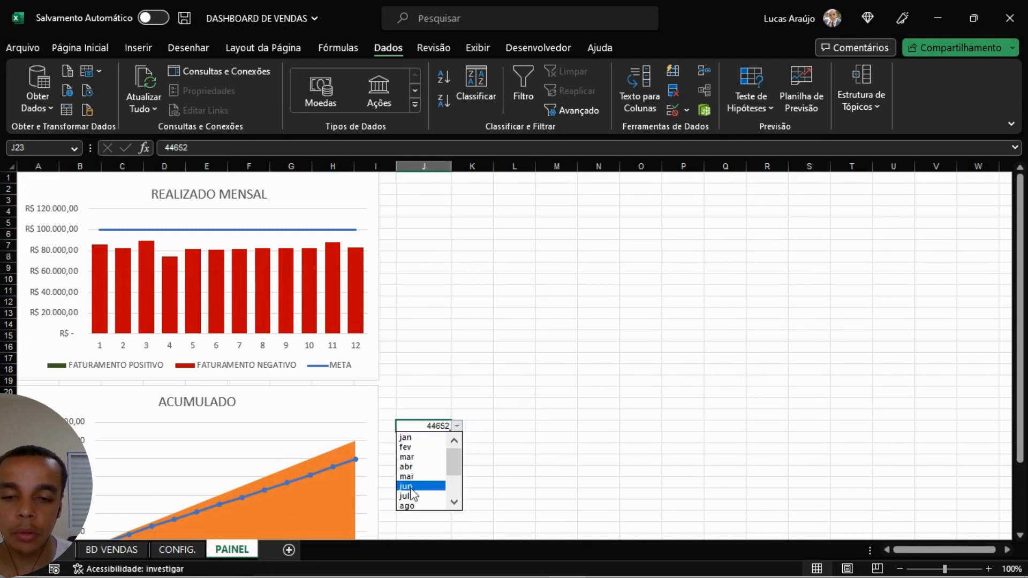
left_click(417, 486)
left_click(470, 457)
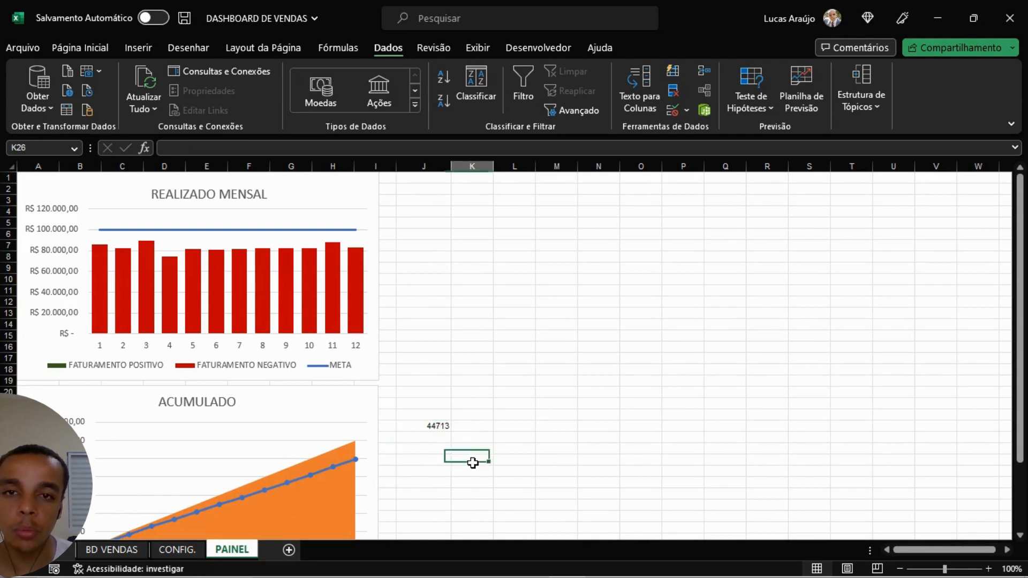
Step: Set cell J23 to mai from its validation list
left_click(435, 425)
left_click(456, 427)
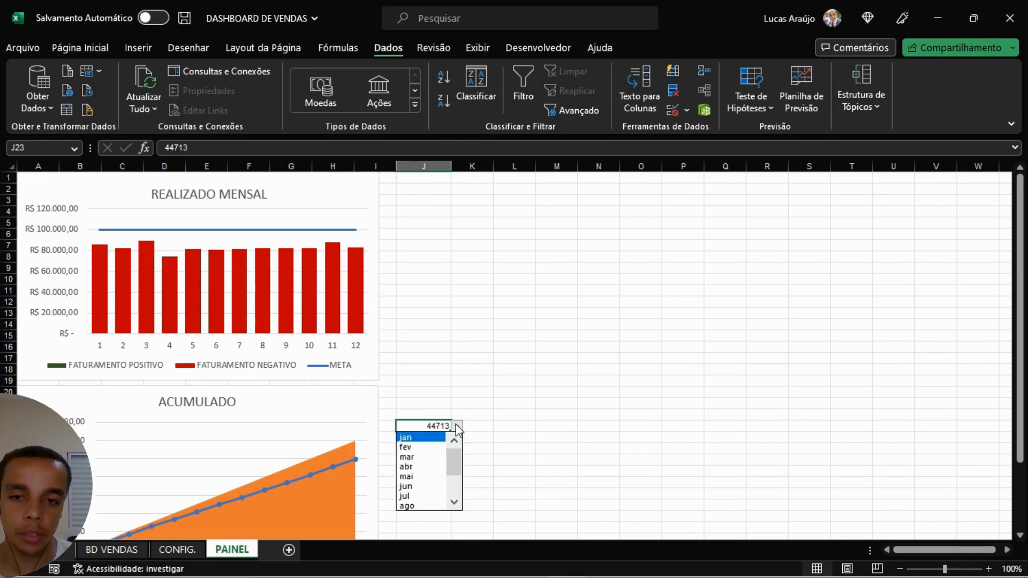
left_click(422, 477)
left_click(437, 473)
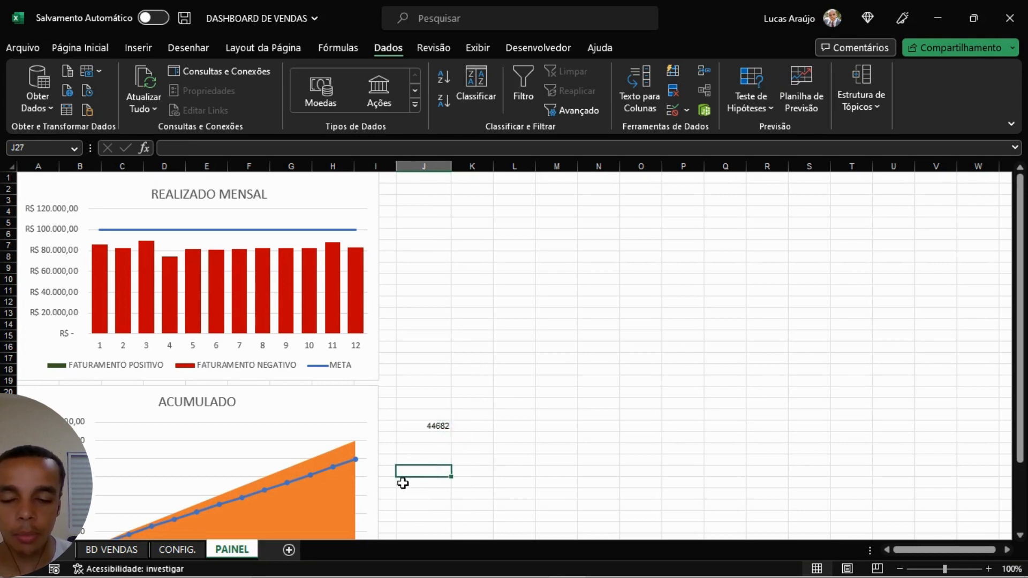
Step: On the CONFIG. sheet, enter the custom number format MMMM for the month headers in E1:P1
left_click(173, 549)
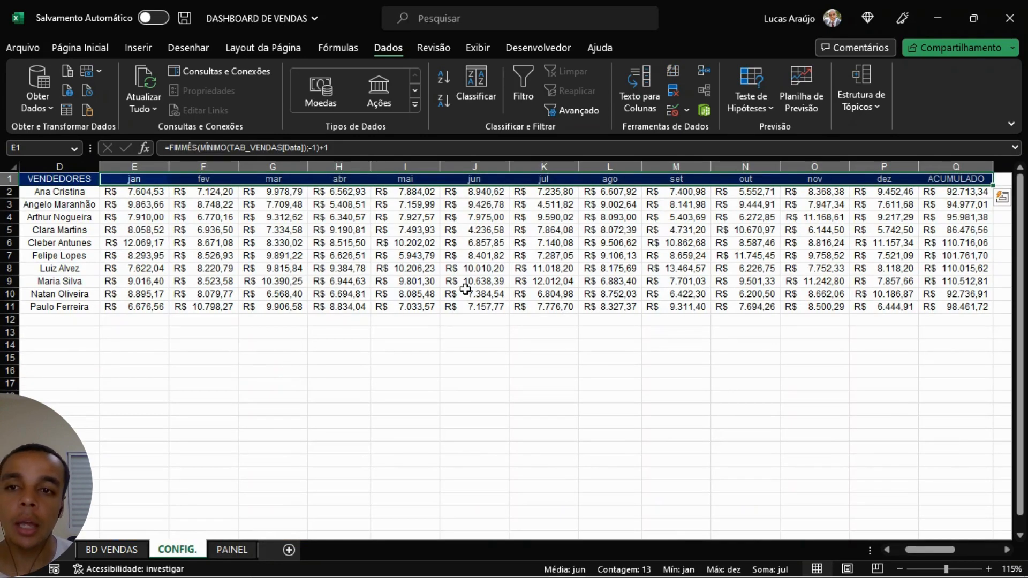
left_click(483, 396)
left_click_drag(150, 183, 910, 179)
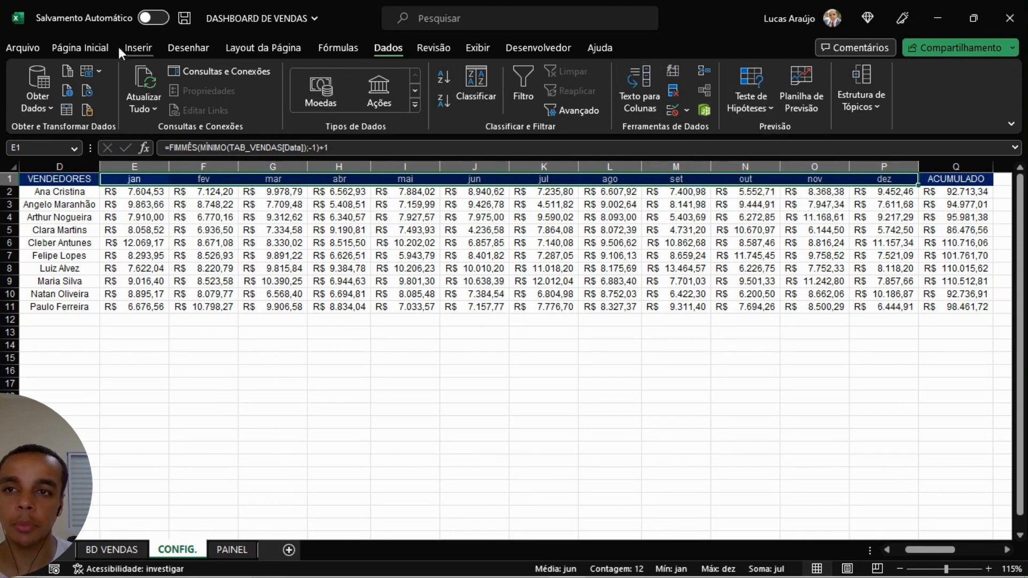
left_click(85, 52)
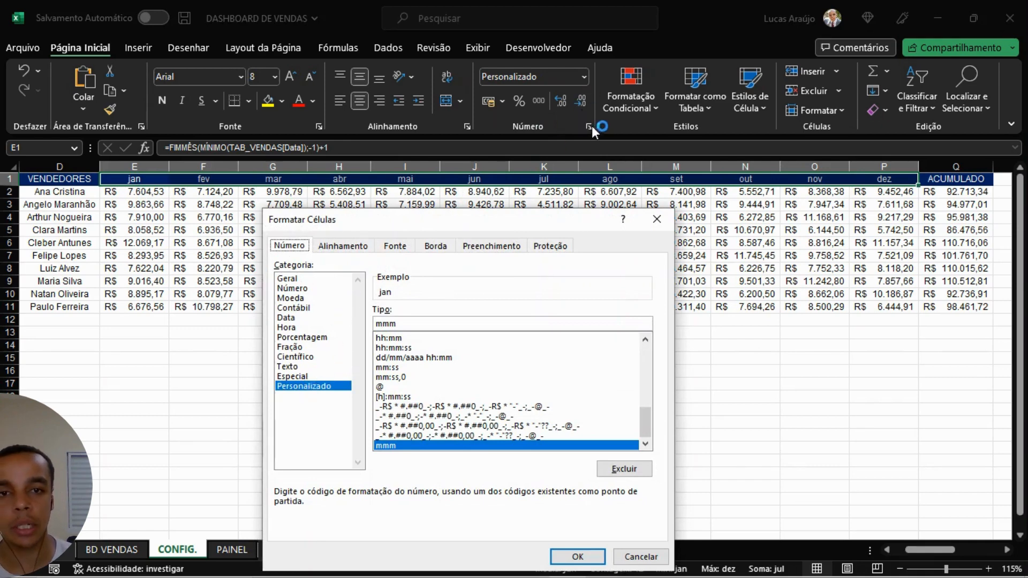
left_click(426, 324)
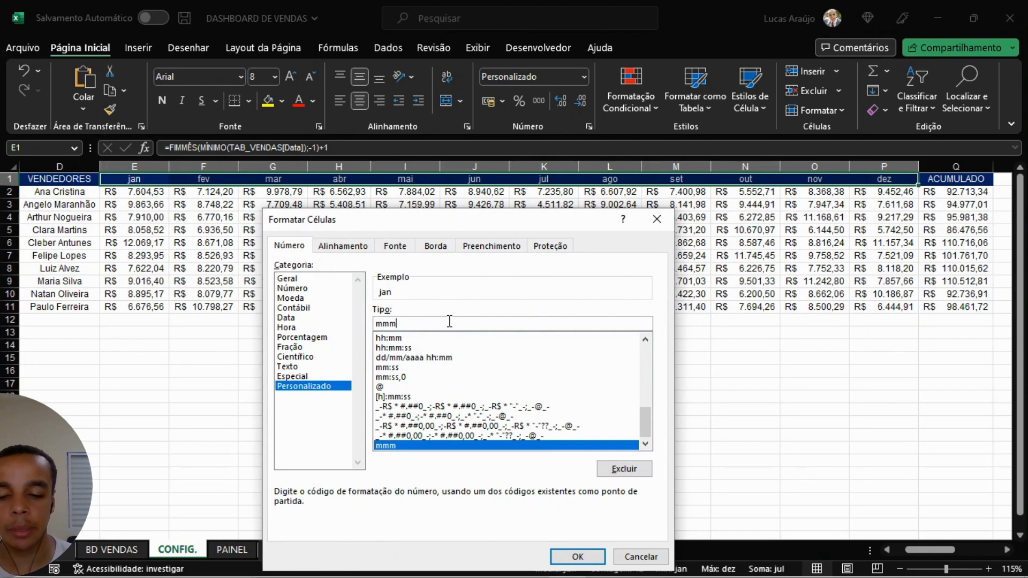
type("M")
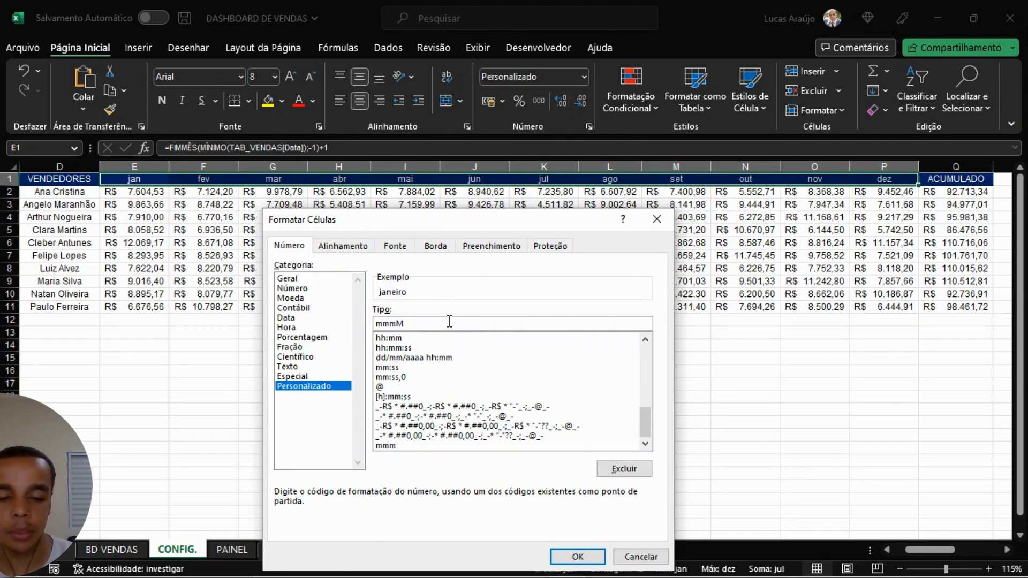
key("BackSpace")
key("BackSpace")
key("BackSpace")
key("BackSpace")
type("MMMM")
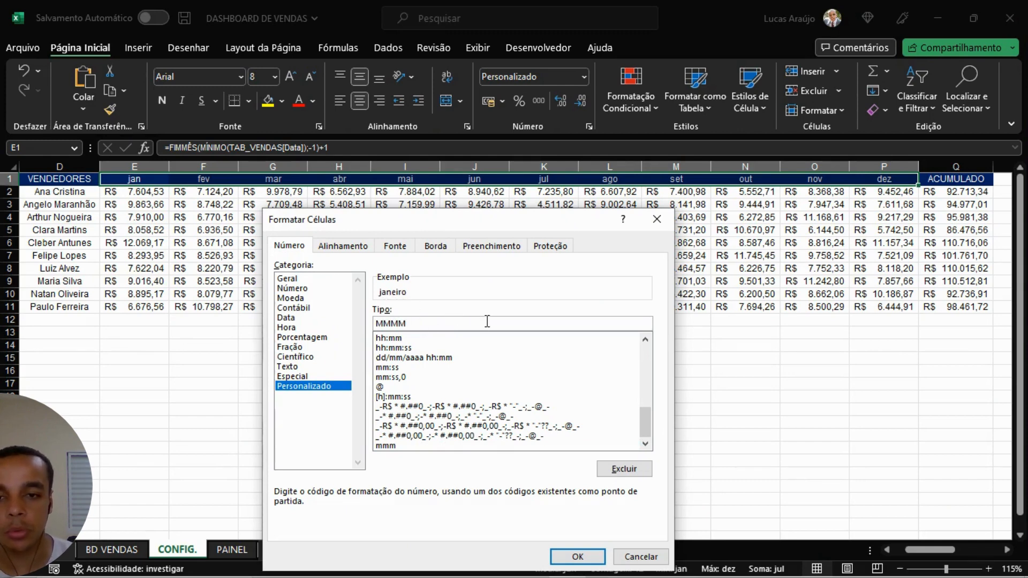
Step: Extend the custom format with the two-digit year to MMMM - AA and apply it to the month headers
type("- AA")
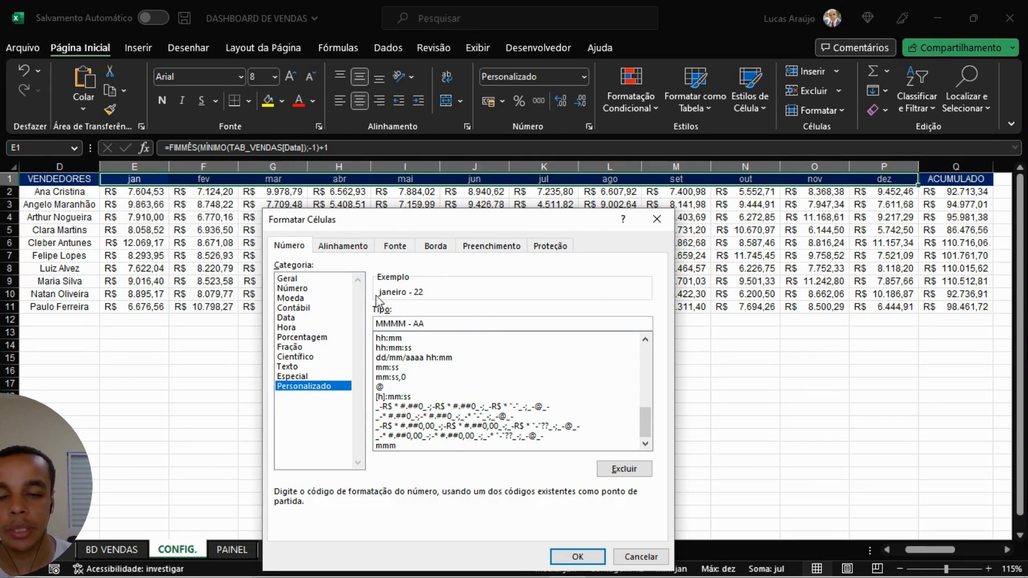
left_click_drag(405, 323, 375, 324)
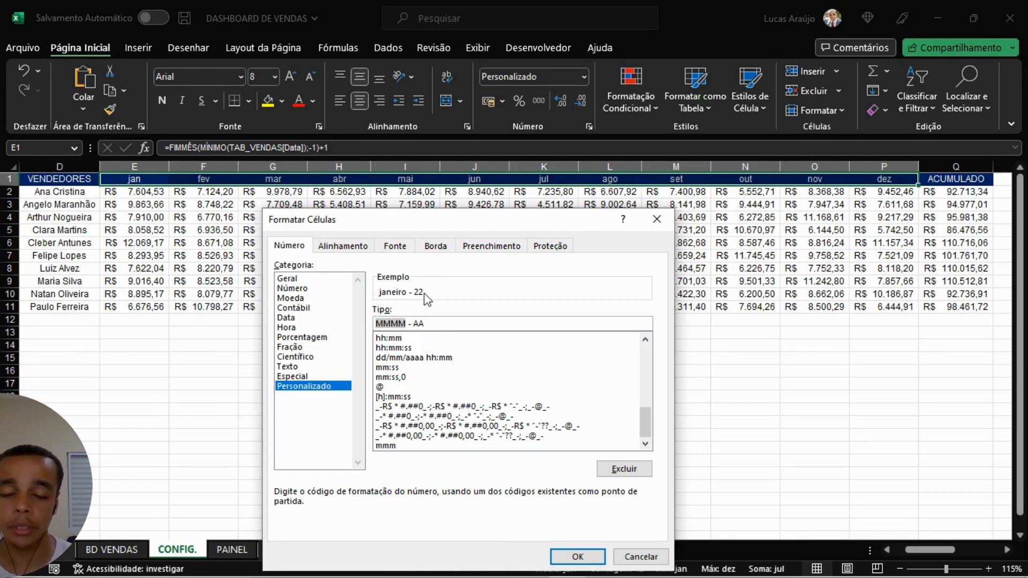
left_click_drag(413, 323, 432, 325)
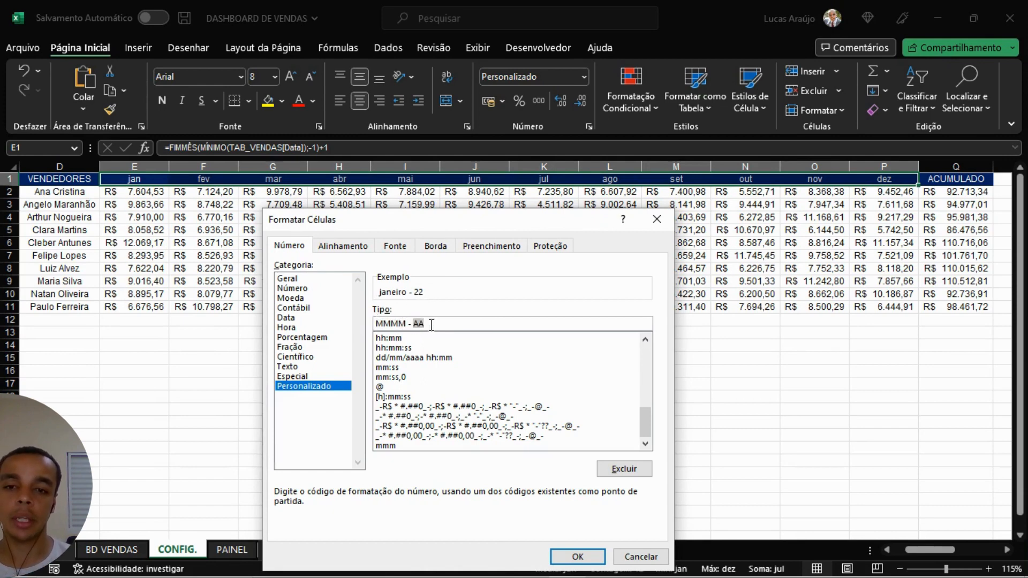
left_click(473, 321)
left_click(578, 557)
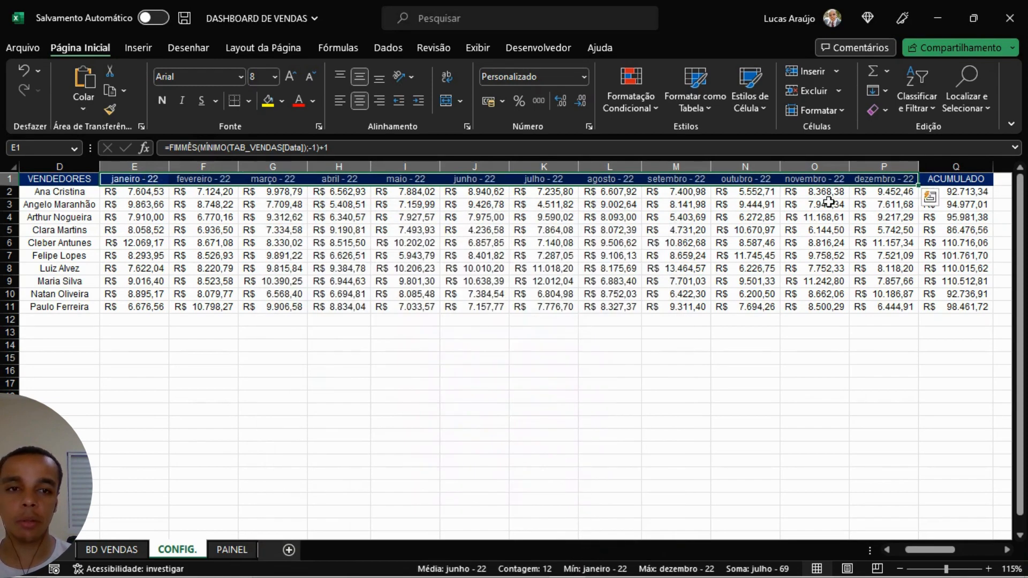
Step: Widen column J on the PAINEL sheet to fit the full month names and check J23's validation list through to ACUMULADO
left_click(229, 551)
left_click(438, 428)
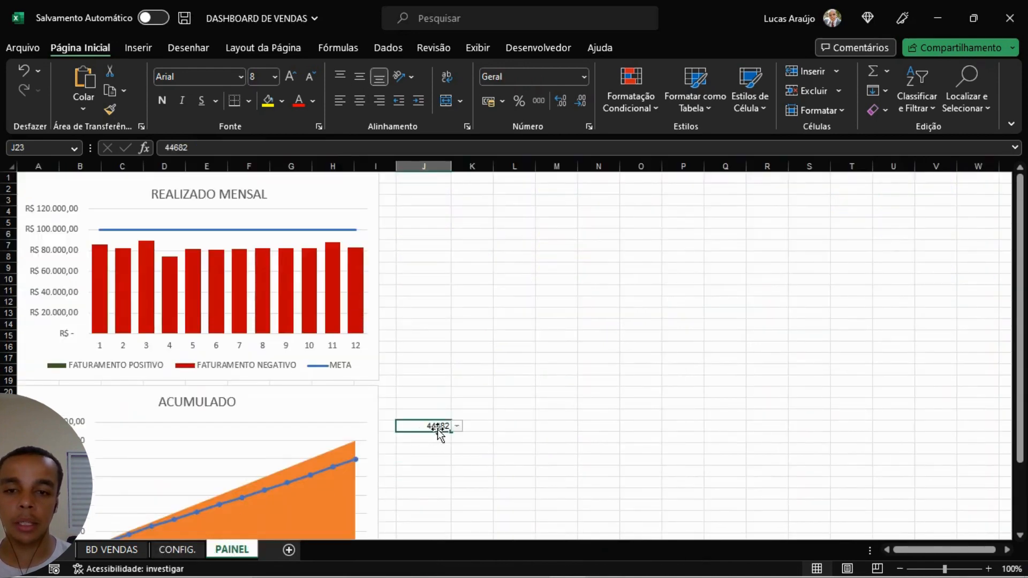
left_click(457, 425)
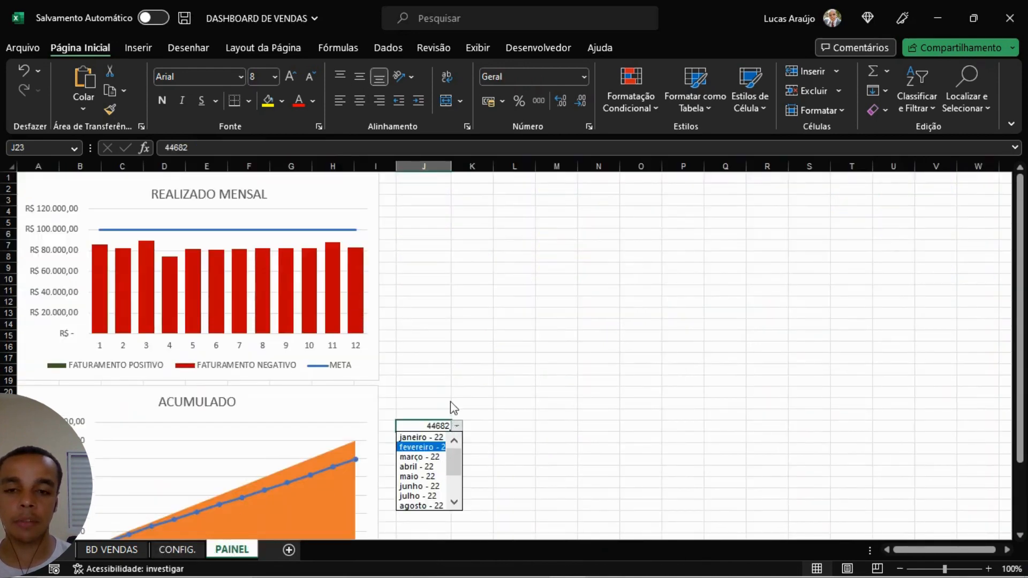
left_click(451, 167)
left_click_drag(451, 166, 477, 165)
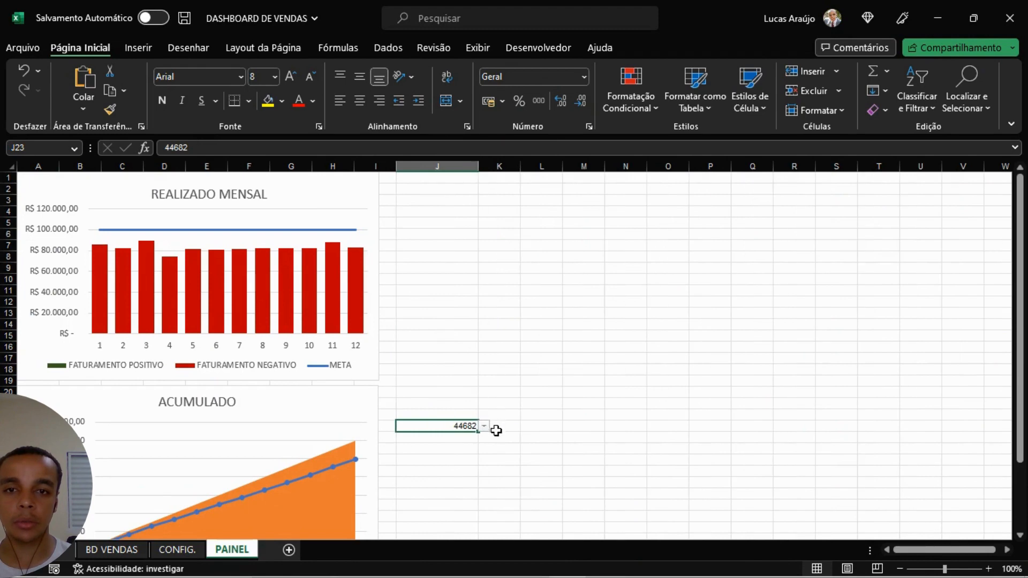
left_click(484, 427)
left_click_drag(481, 465, 484, 502)
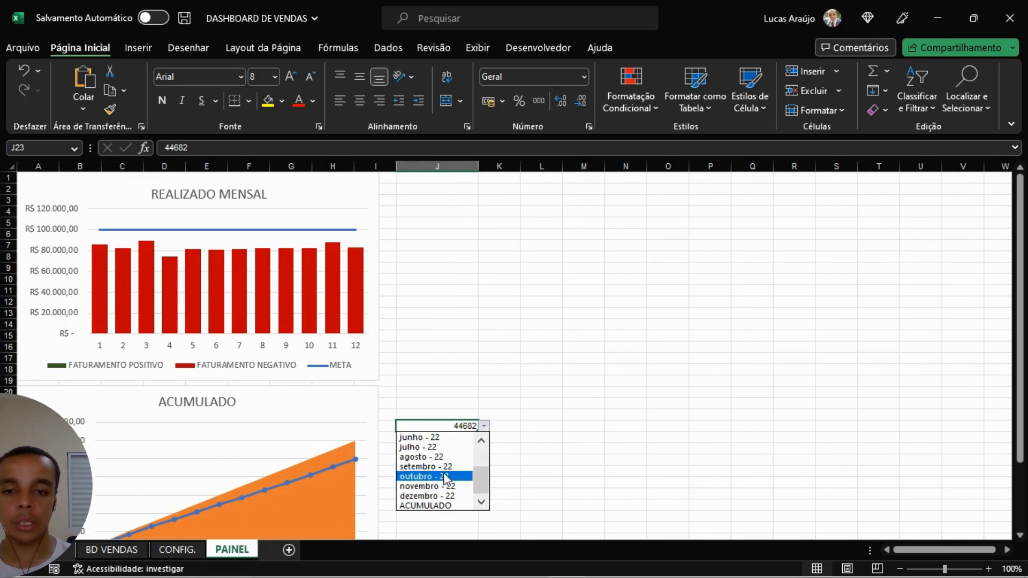
left_click_drag(484, 479, 486, 446)
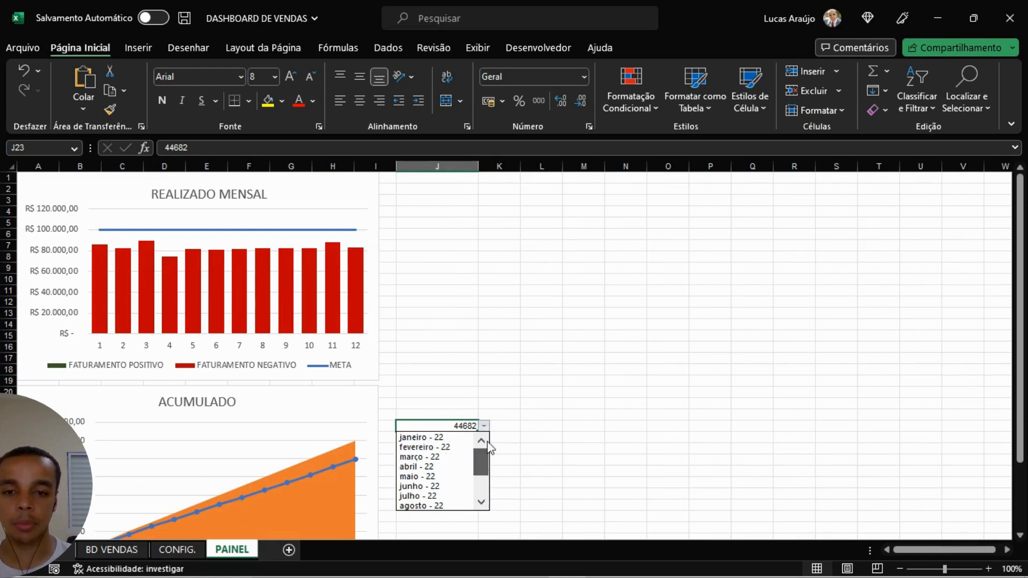
left_click(571, 436)
left_click(509, 397)
Step: Apply the custom number format MMMM - AA to the selector cell J23
left_click(450, 425)
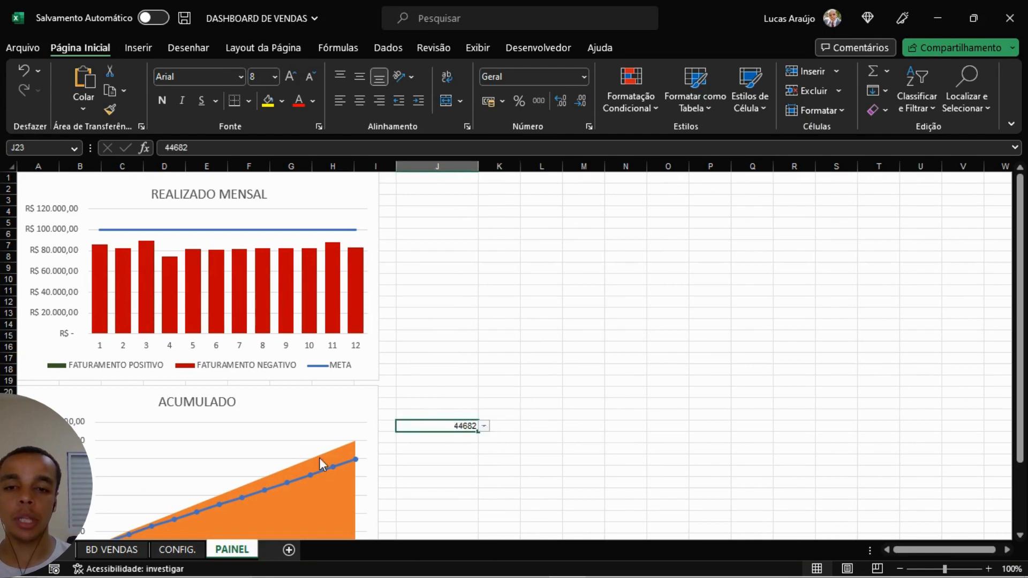
left_click(582, 78)
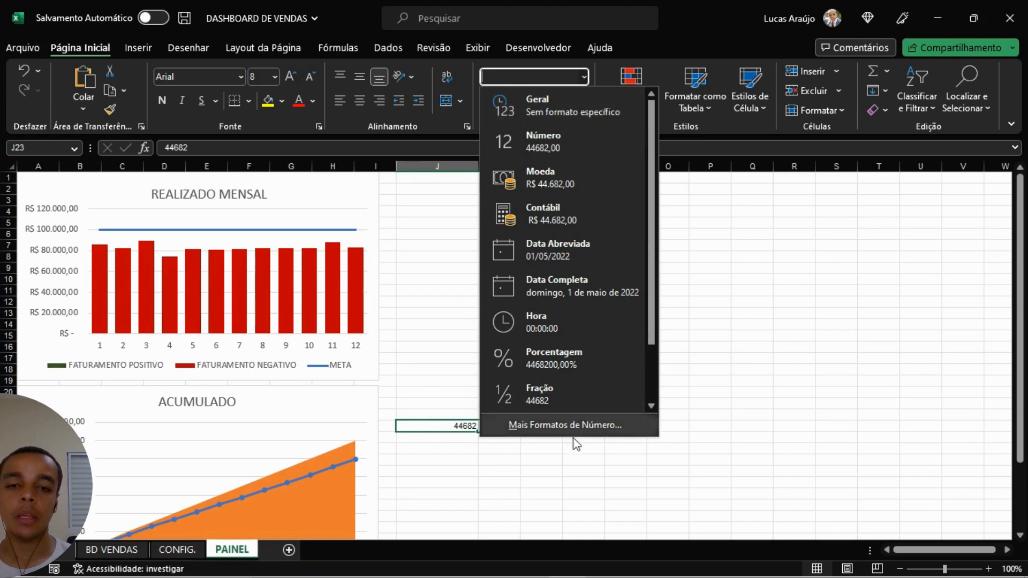
key("Escape")
left_click(589, 126)
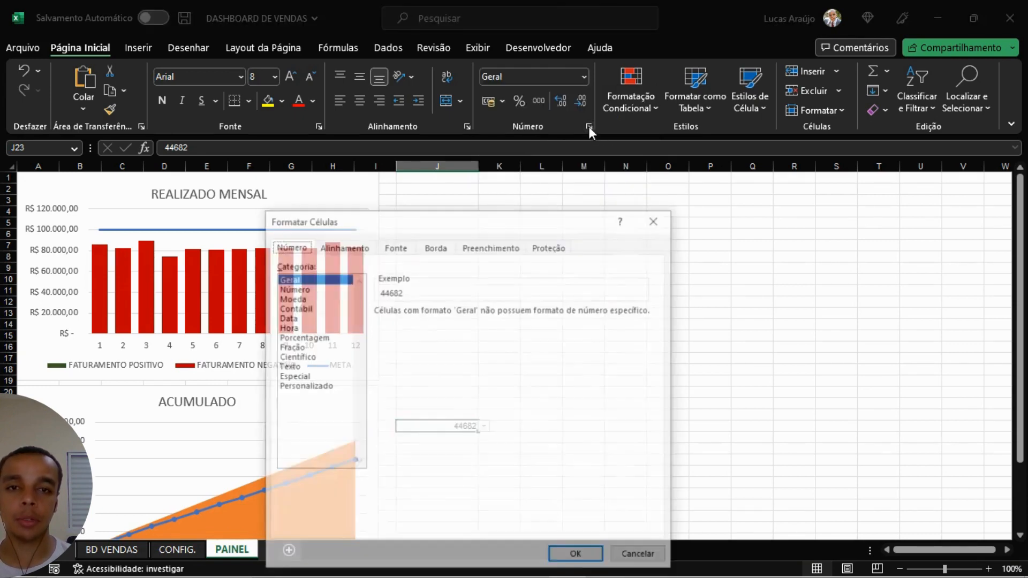
left_click(310, 386)
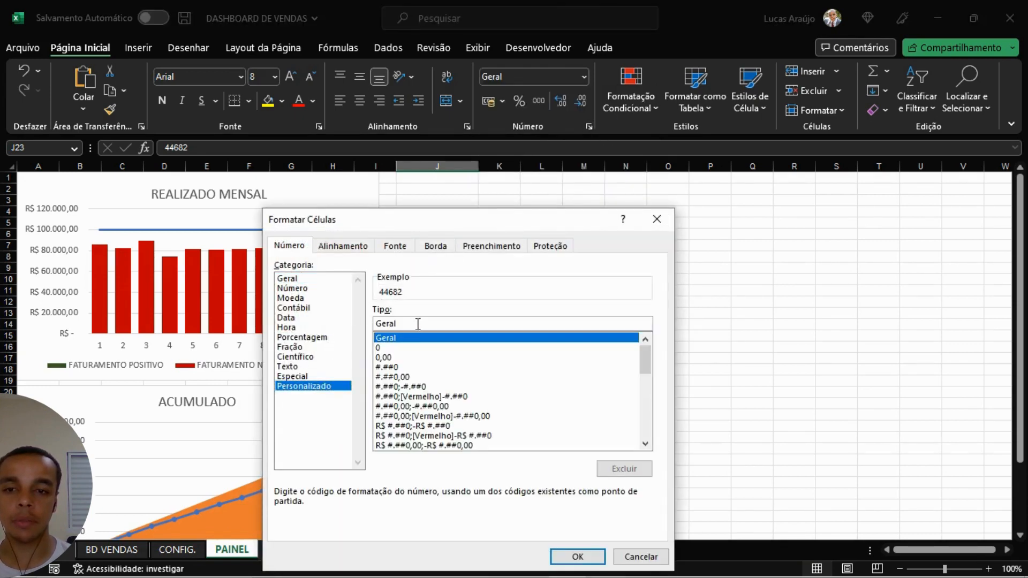
double_click(369, 324)
type("MM")
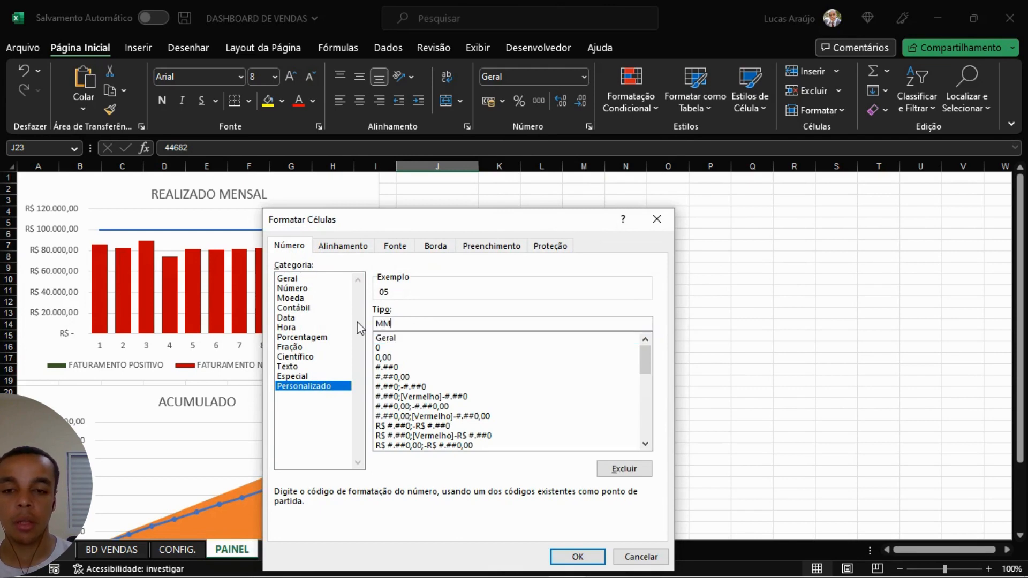
type("MM - ")
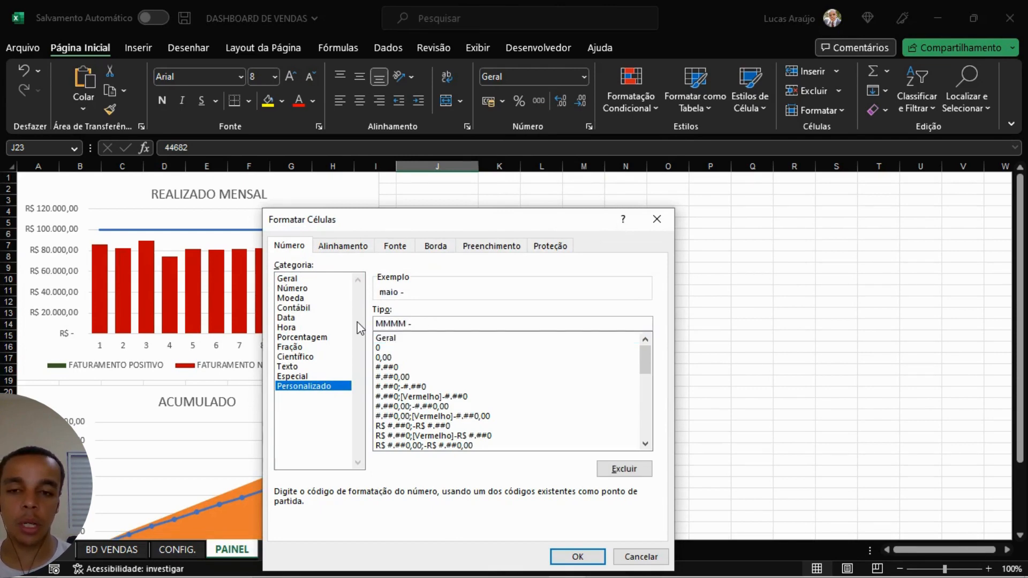
type("AA")
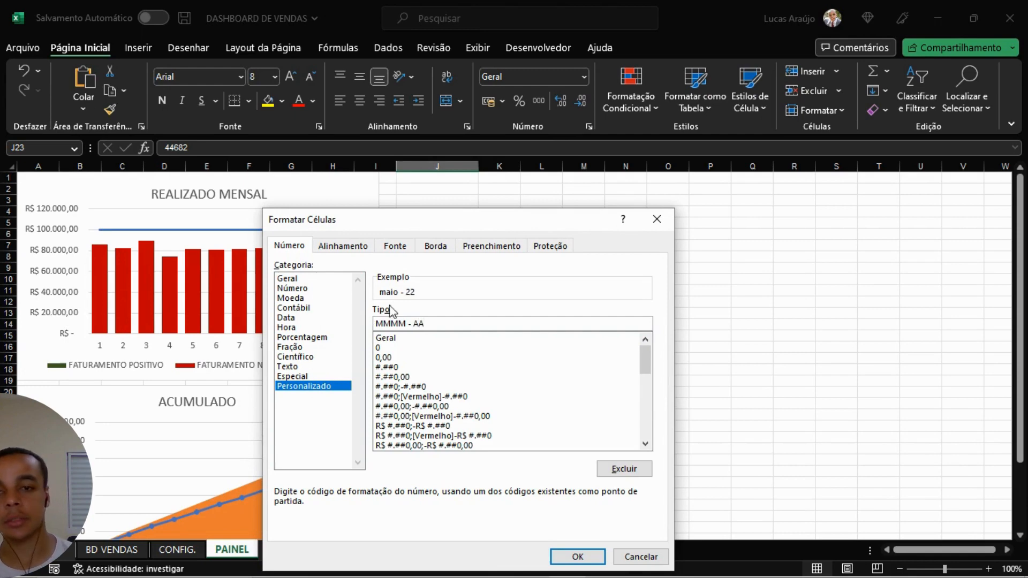
left_click(575, 557)
left_click(624, 425)
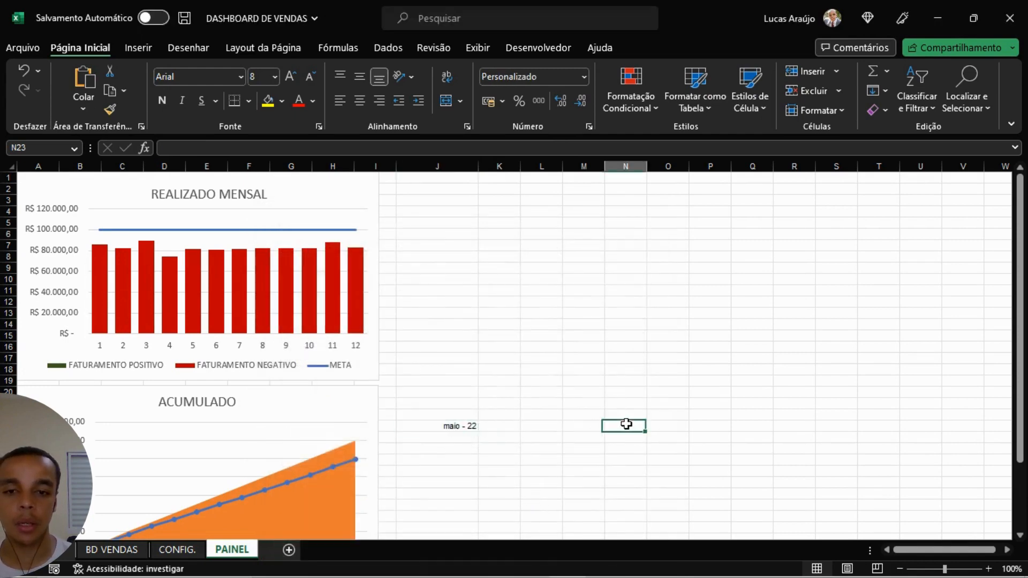
Step: Try junho - 22 in the validation list of cell J23, and set the cell to novembro - 22
left_click(463, 427)
left_click(484, 425)
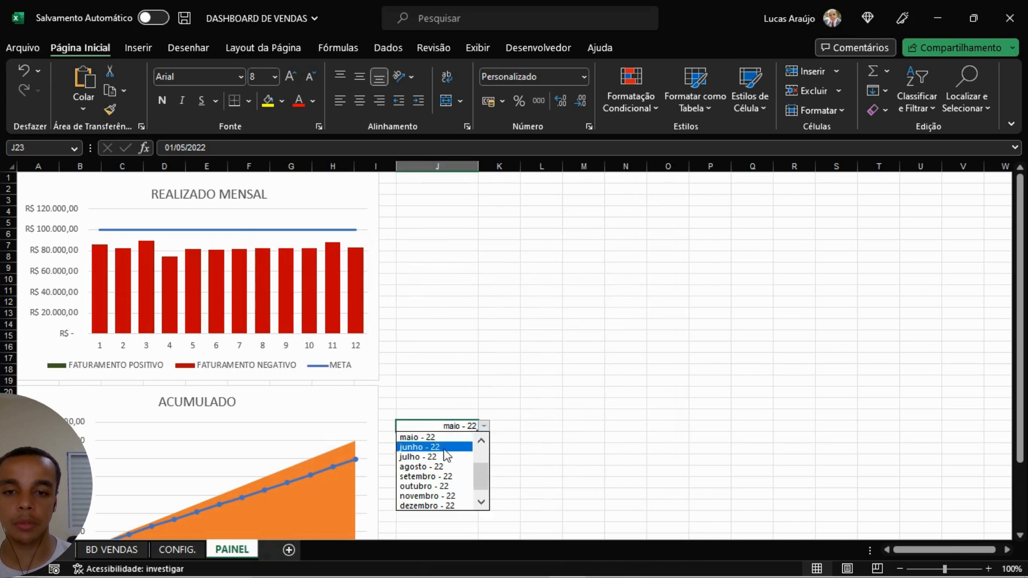
left_click(468, 445)
left_click(483, 425)
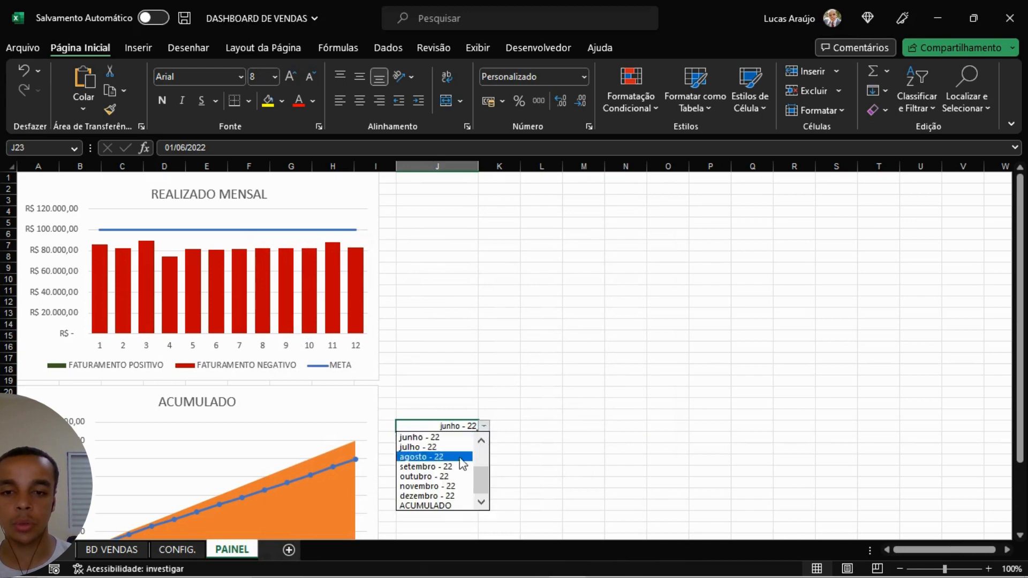
left_click(439, 485)
left_click(549, 451)
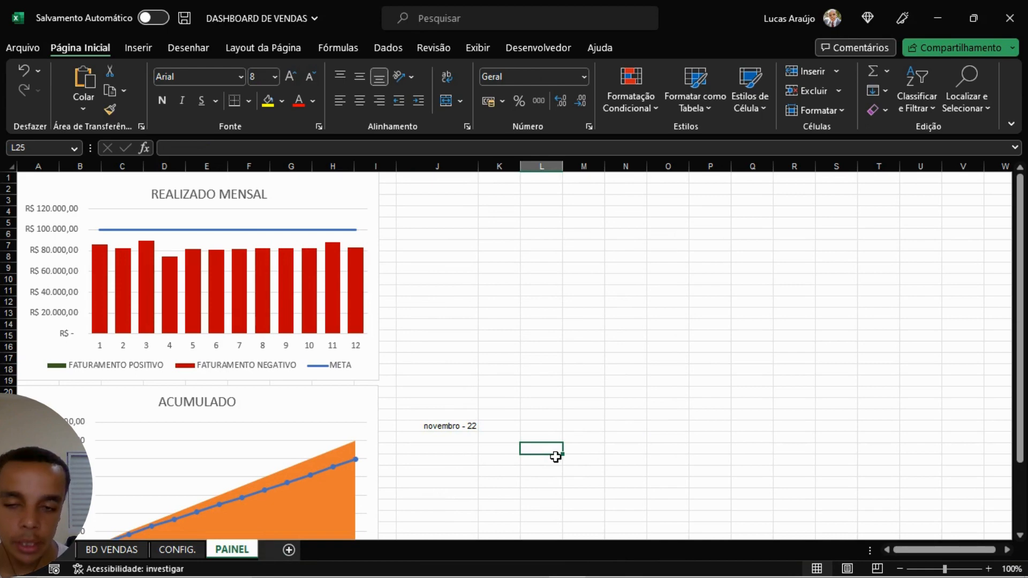
Step: On the CONFIG. sheet, enter the headers VENDEDOR in AC1 and VALOR in AD1
scroll(589, 439, "down", 1)
left_click(621, 337)
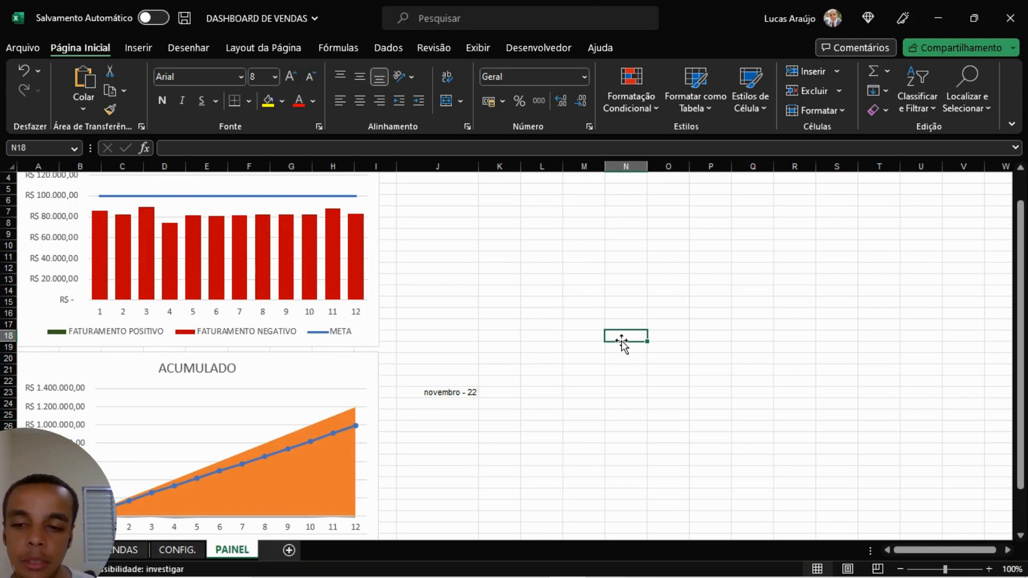
left_click(173, 550)
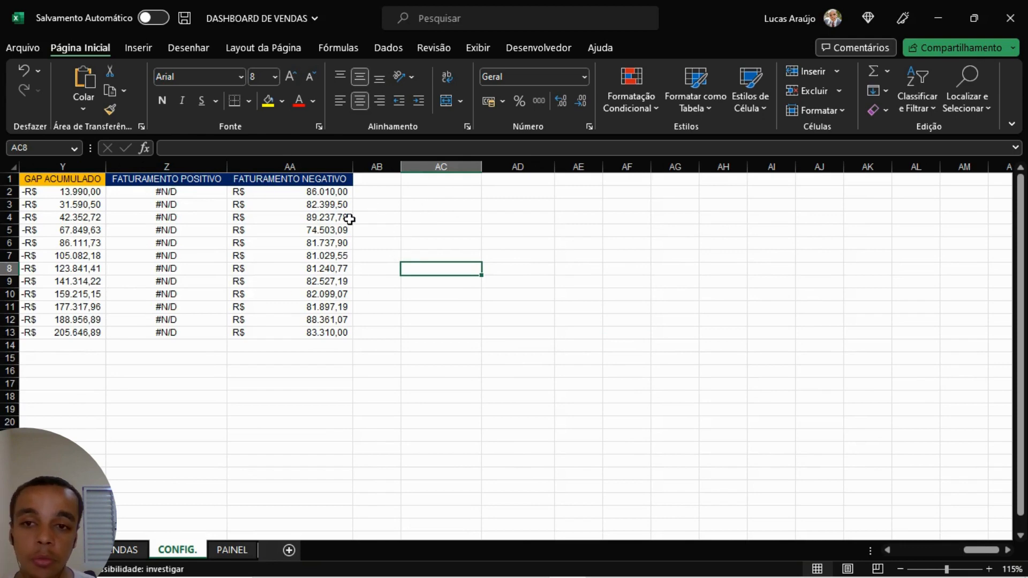
left_click(437, 178)
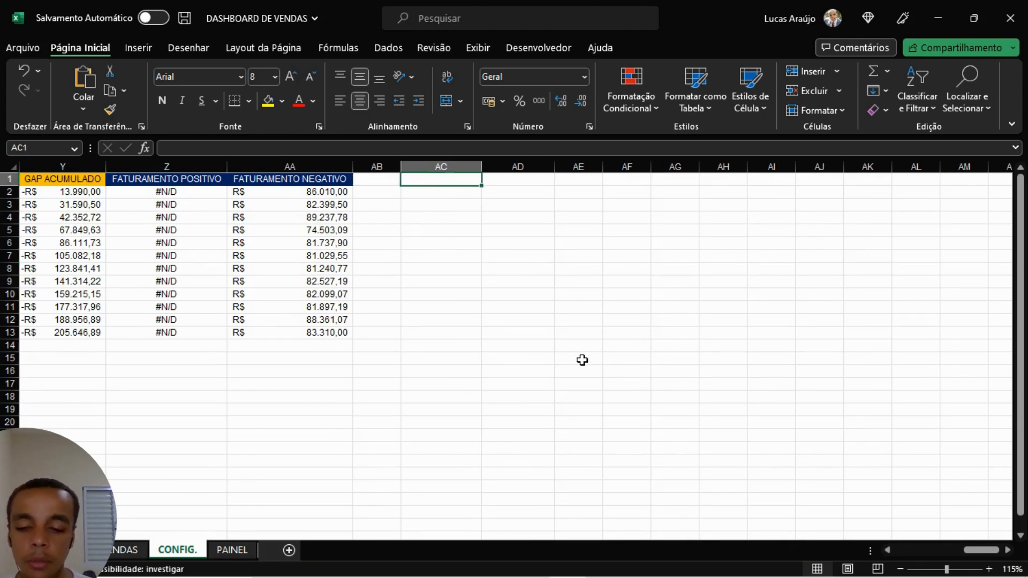
type("VENDEDOR")
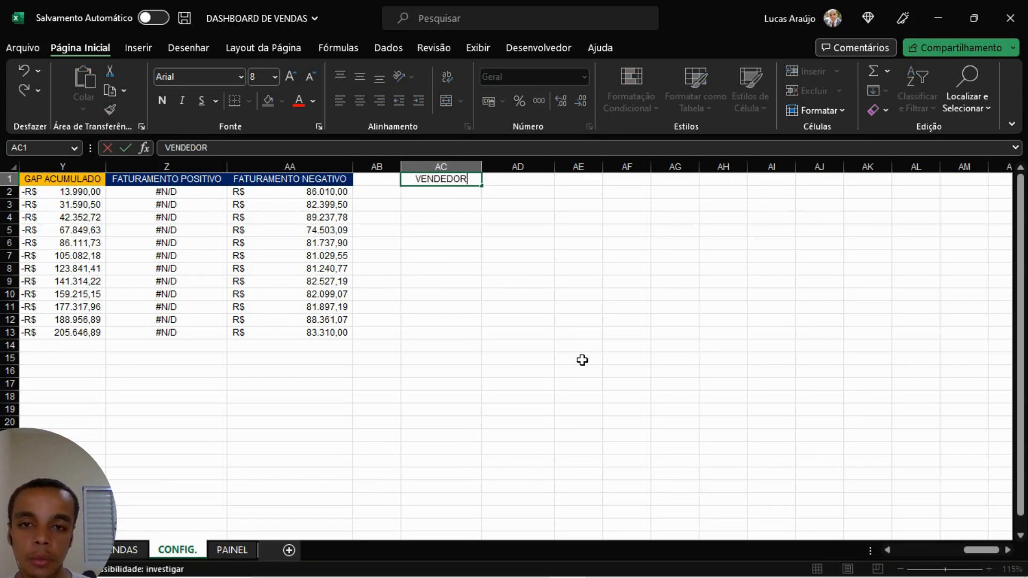
key("Tab")
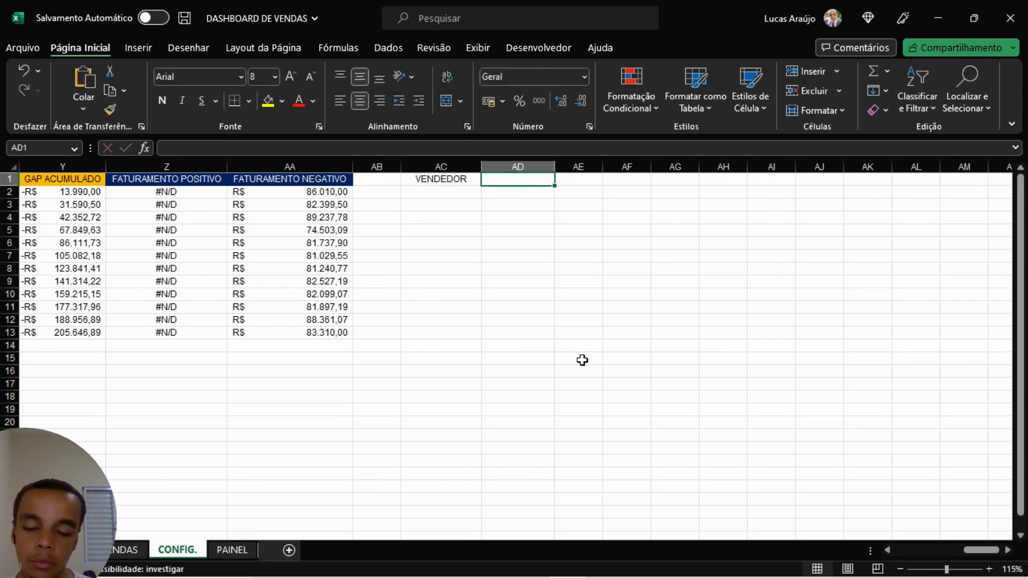
type("VALOR")
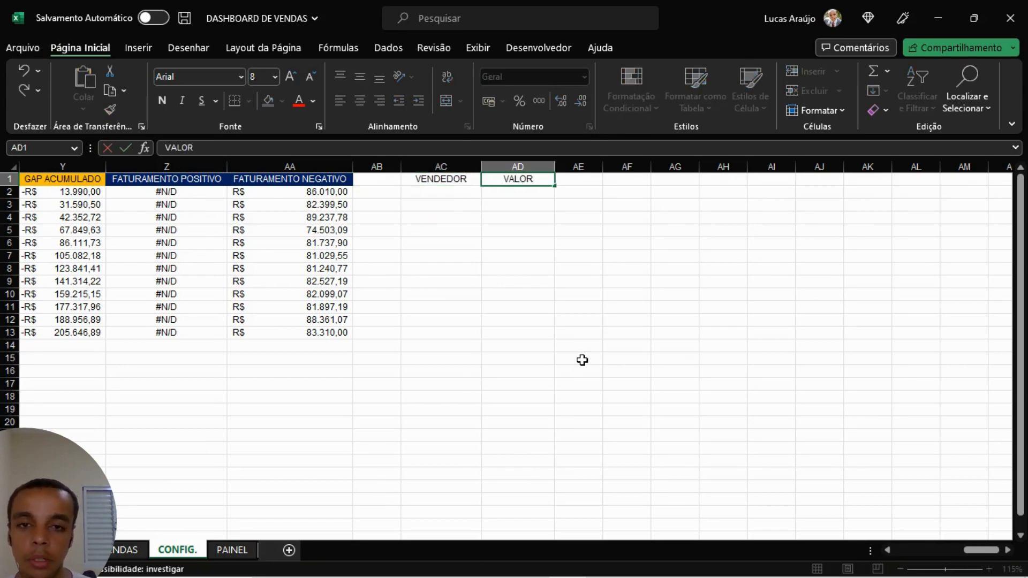
key("Return")
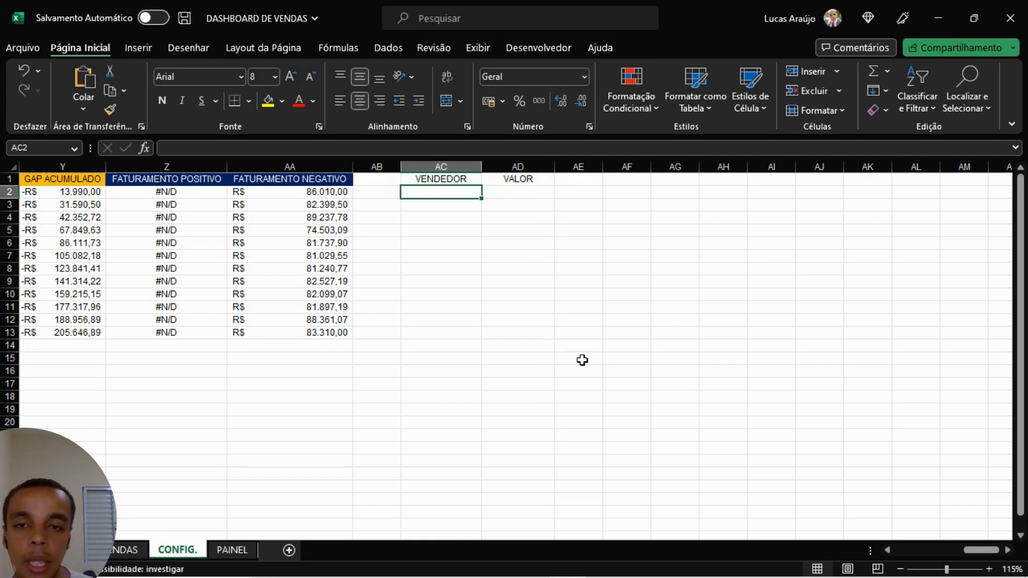
Step: Fill the VENDEDOR column from AC2 with the seller list using the formula =D2#
type("=")
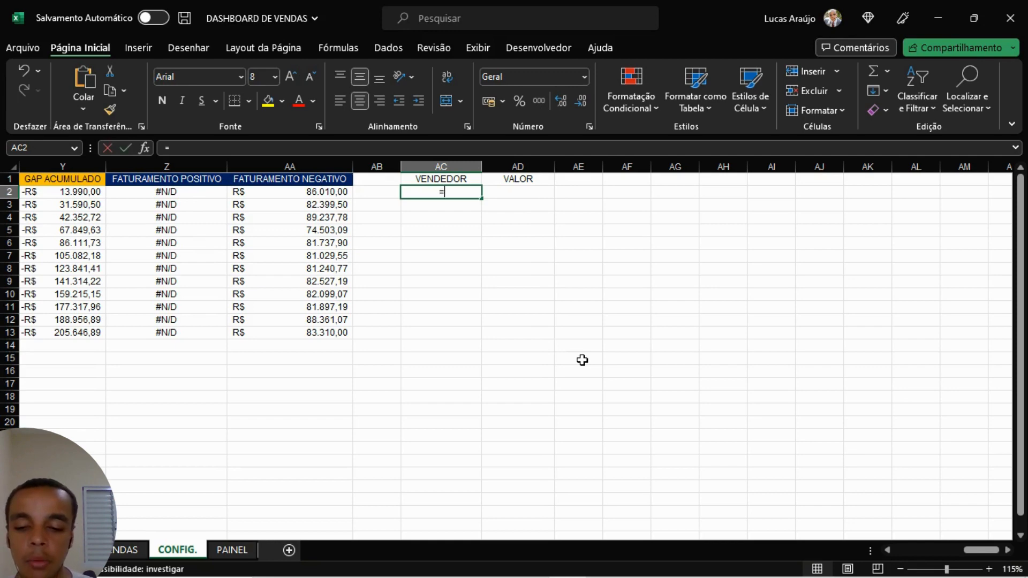
type("D2#")
key("Tab")
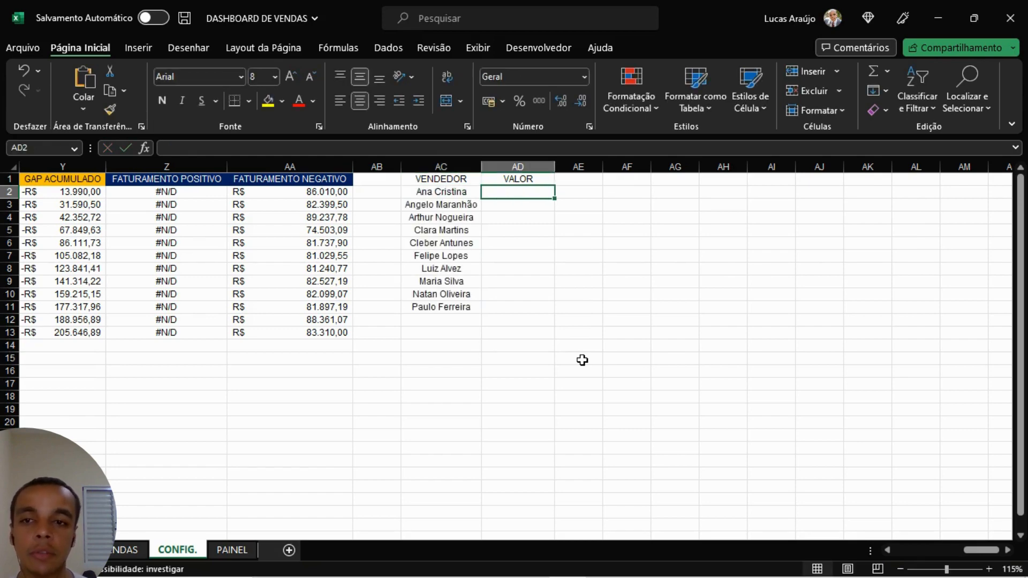
Step: Examine the monthly seller table in columns D to Q and the billing columns beside it on the CONFIG. sheet
key("ctrl+Left")
key("ctrl+Left")
key("ctrl+Left")
key("ctrl+Left")
key("ctrl+Left")
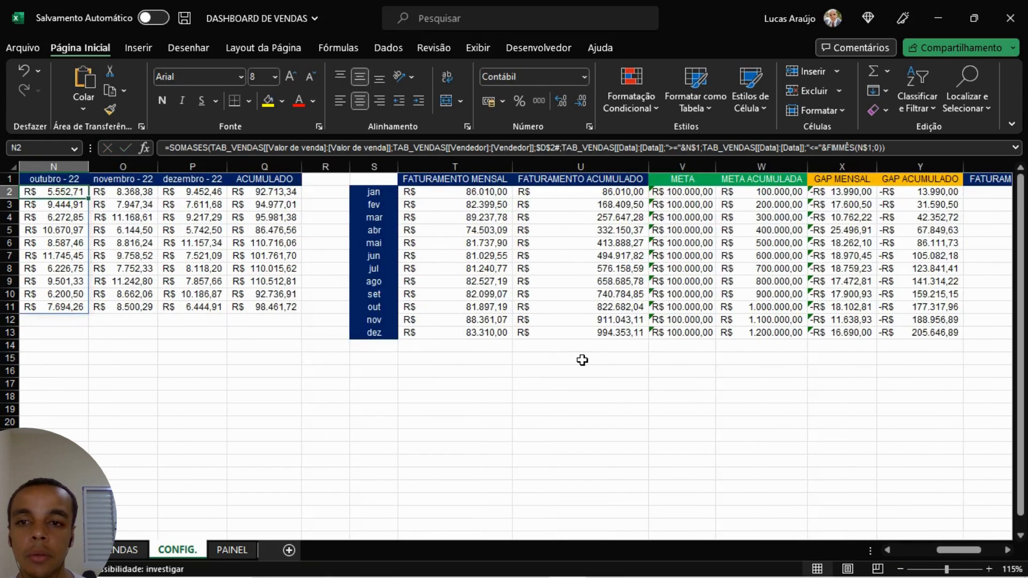
key("Left")
key("Left")
key("Left")
key("Left")
key("Left")
key("Left")
key("Left")
key("Left")
key("Left")
key("Left")
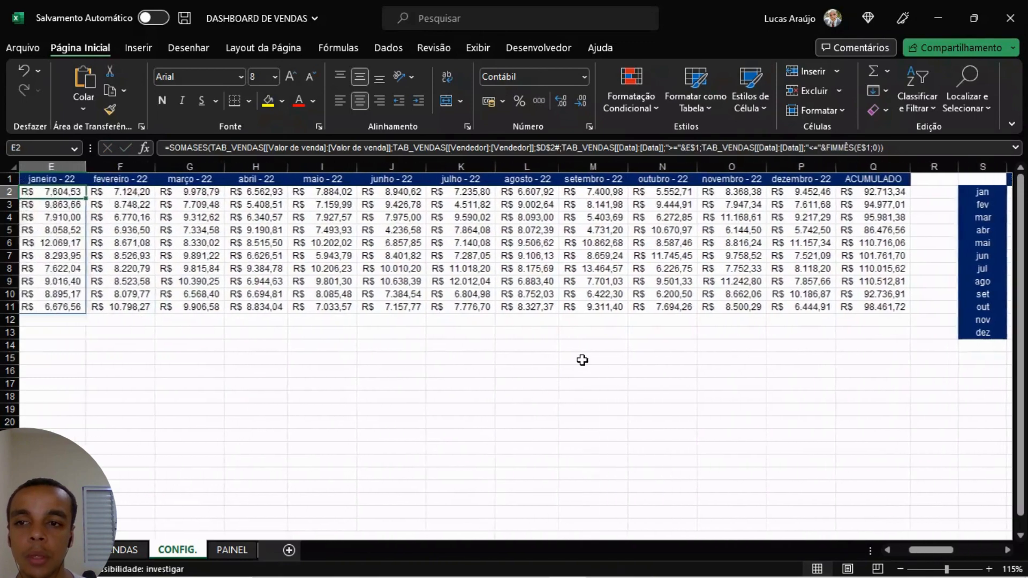
key("Right")
key("Right")
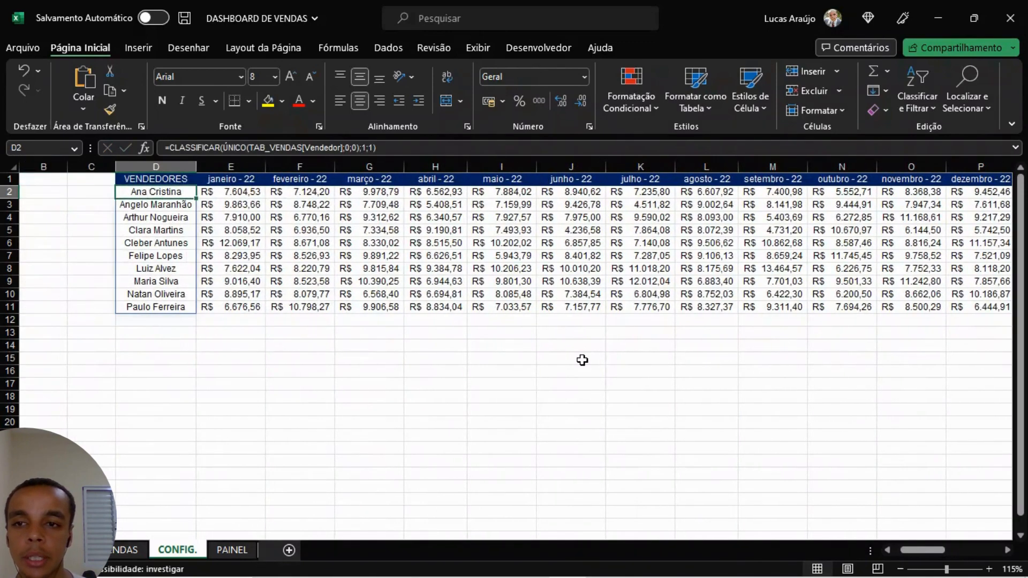
key("Right")
key("Right")
key("Right")
key("Right")
key("Right")
key("Right")
key("Right")
key("Right")
key("Right")
key("Right")
key("Right")
key("Right")
key("Right")
key("Right")
key("Right")
key("Right")
key("Right")
key("Right")
key("Right")
key("Right")
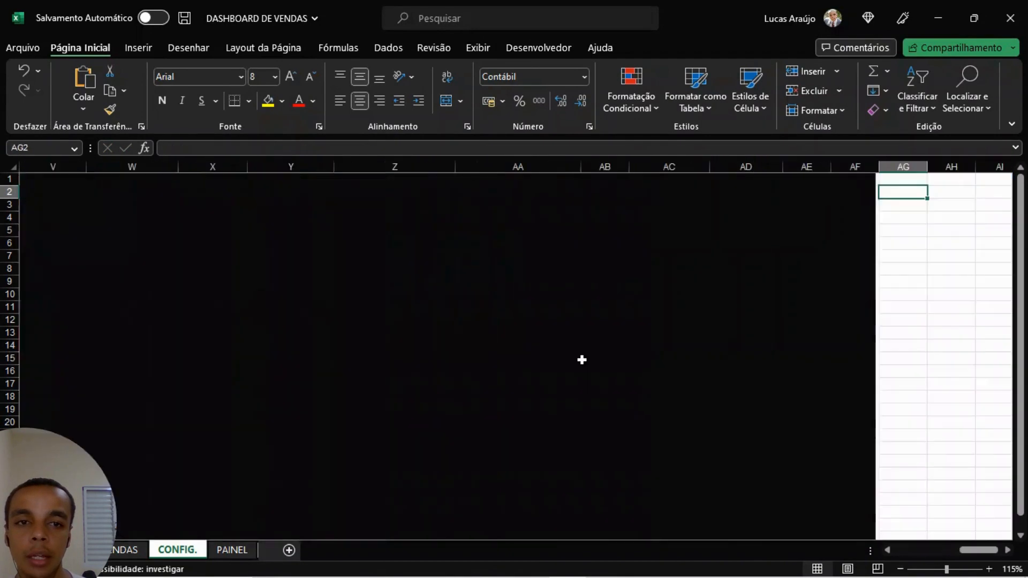
key("Right")
key("Right")
key("Right")
key("Right")
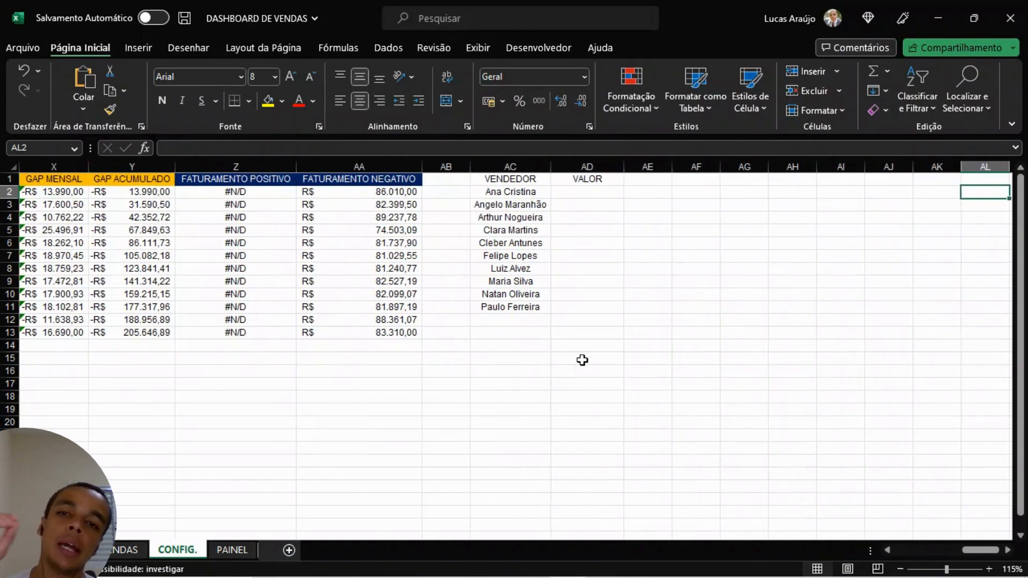
key("Right")
key("Left")
key("Left")
key("Left")
key("Left")
key("Left")
key("Left")
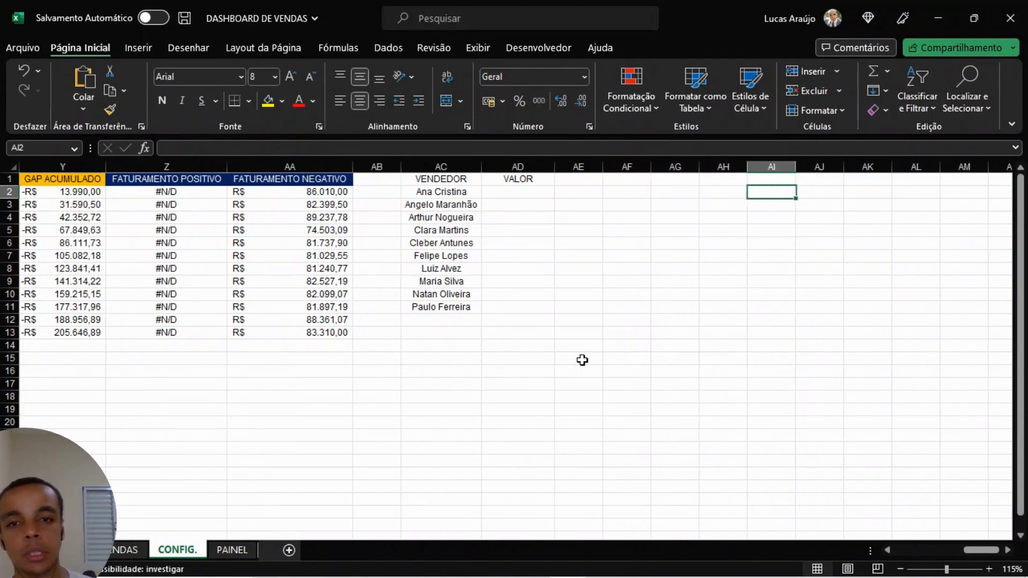
key("Left")
key("Left")
key("Left")
key("Left")
key("Left")
key("Right")
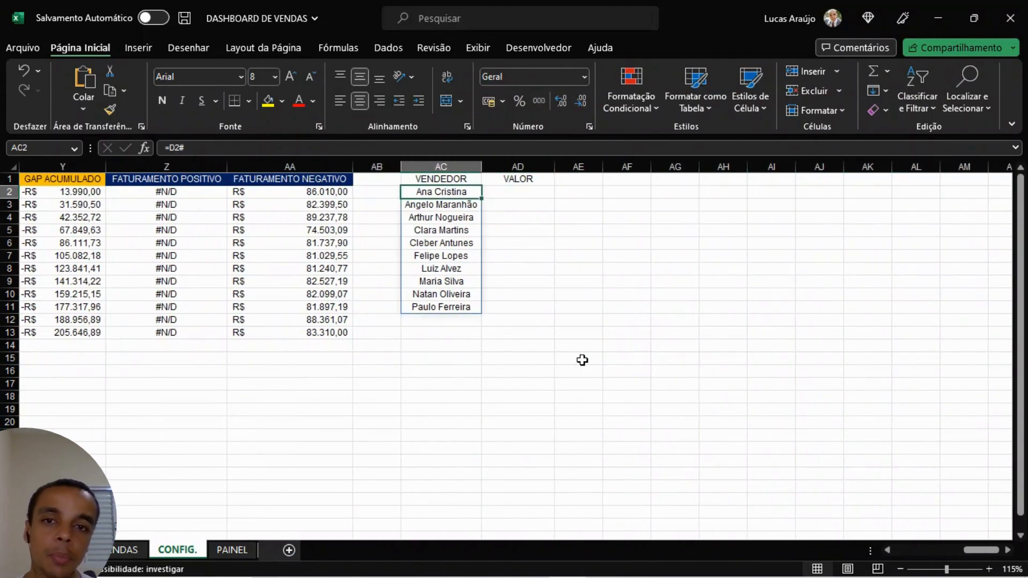
key("Right")
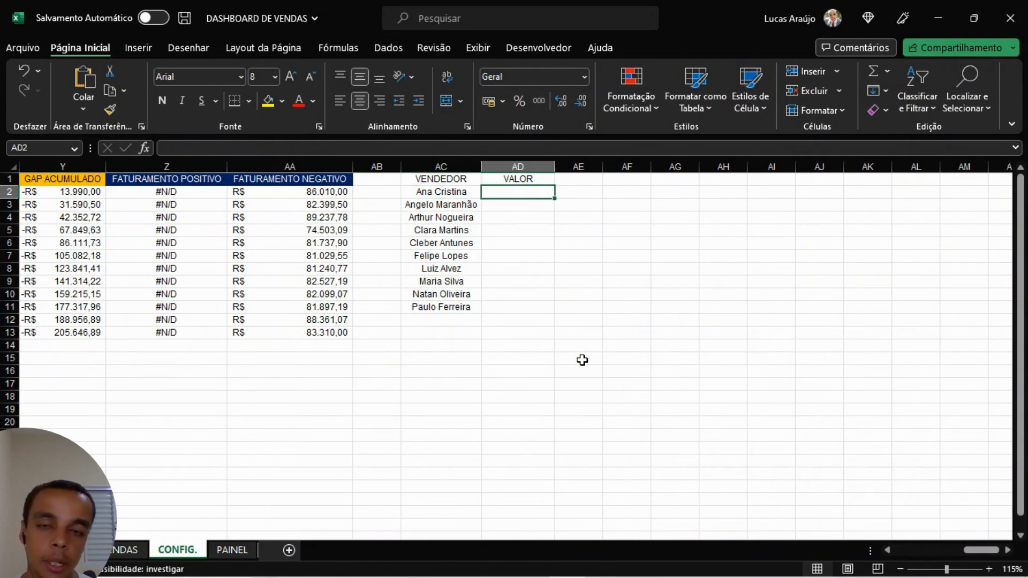
key("Right")
key("Right")
key("Right")
key("Right")
key("Right")
key("Right")
key("Right")
key("Right")
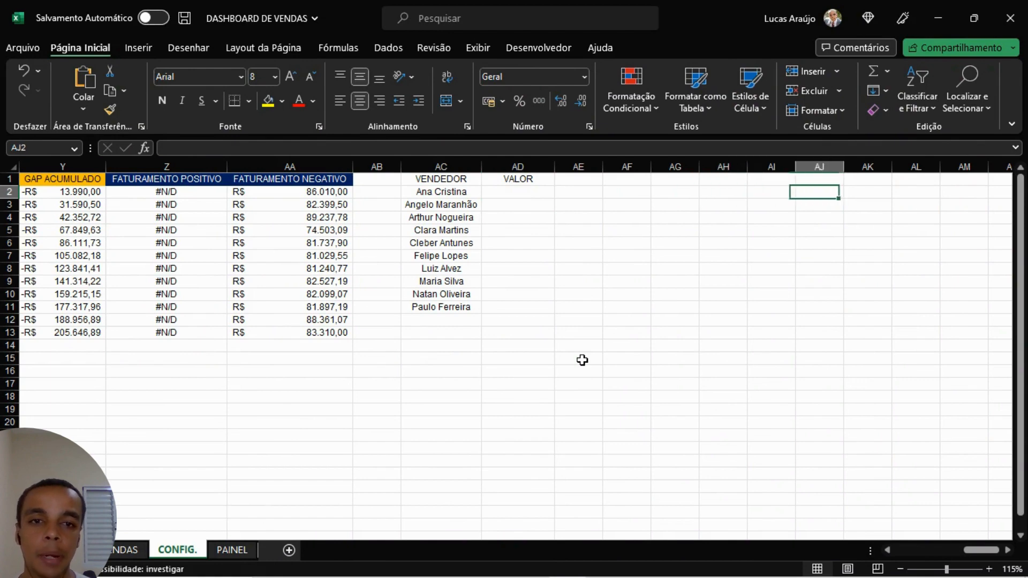
key("Right")
key("Right")
key("Right")
key("Left")
key("Left")
key("Left")
key("Left")
key("Left")
key("Left")
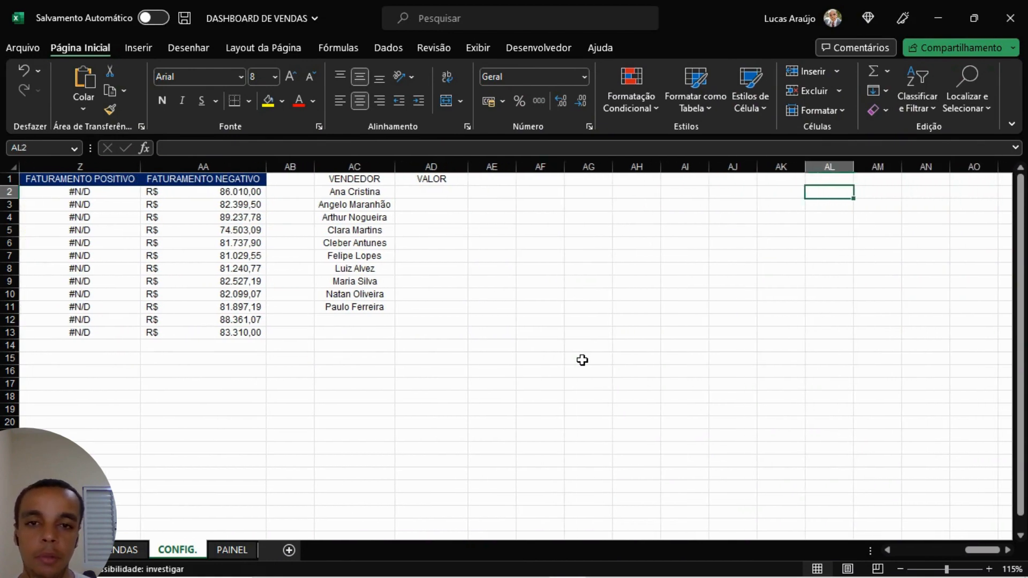
key("Left")
key("Left")
key("Left")
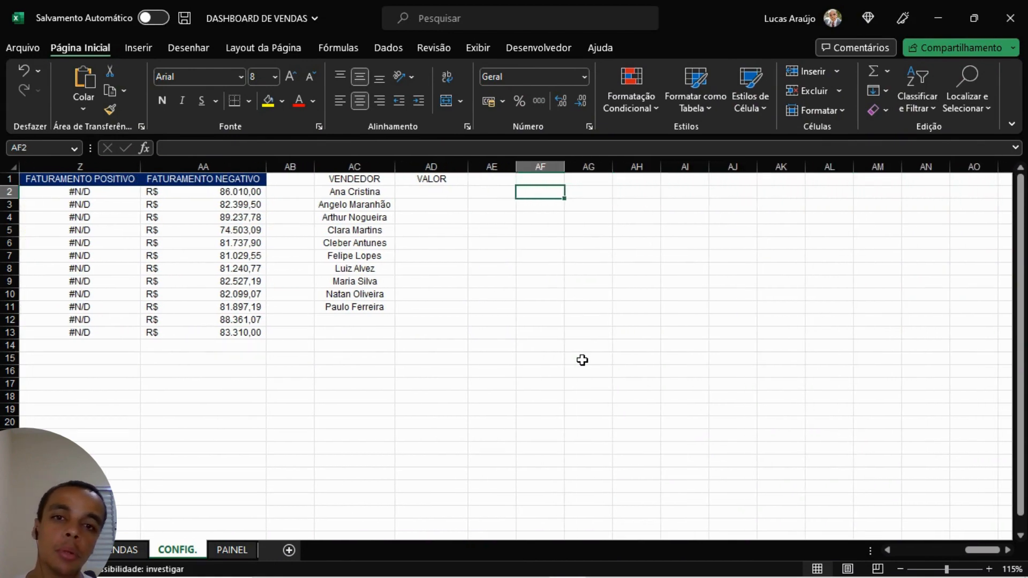
key("Up")
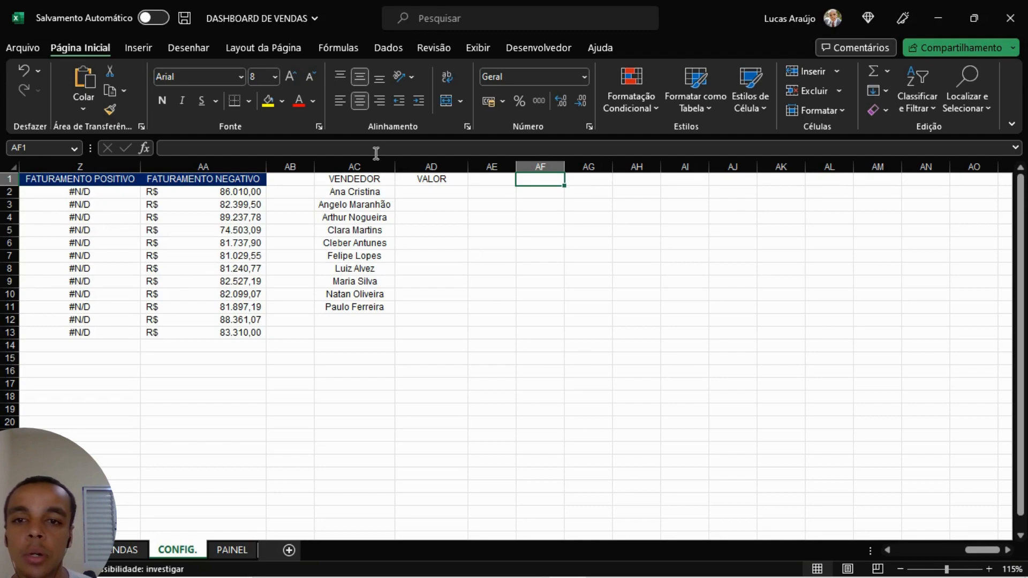
Step: Compare the seller list in AC2:AC11 with the novembro - 22 values of the monthly seller table
left_click_drag(374, 192, 378, 306)
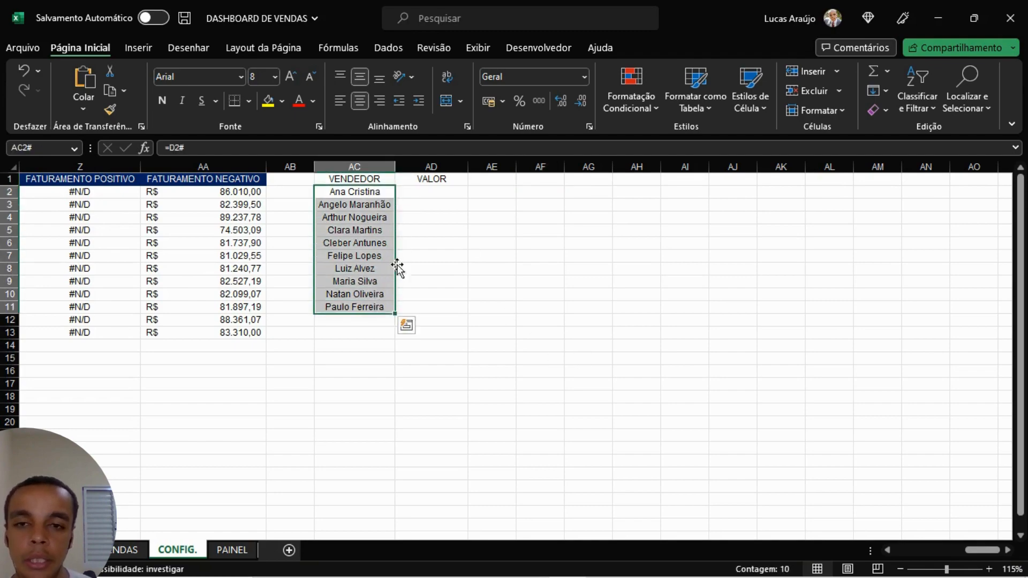
left_click_drag(972, 549, 914, 547)
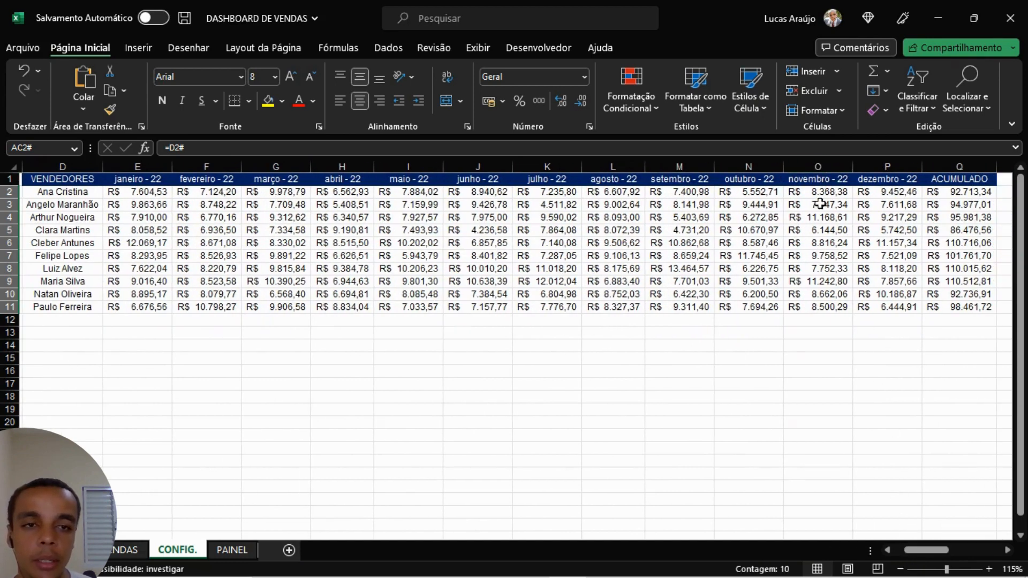
left_click_drag(823, 194, 825, 304)
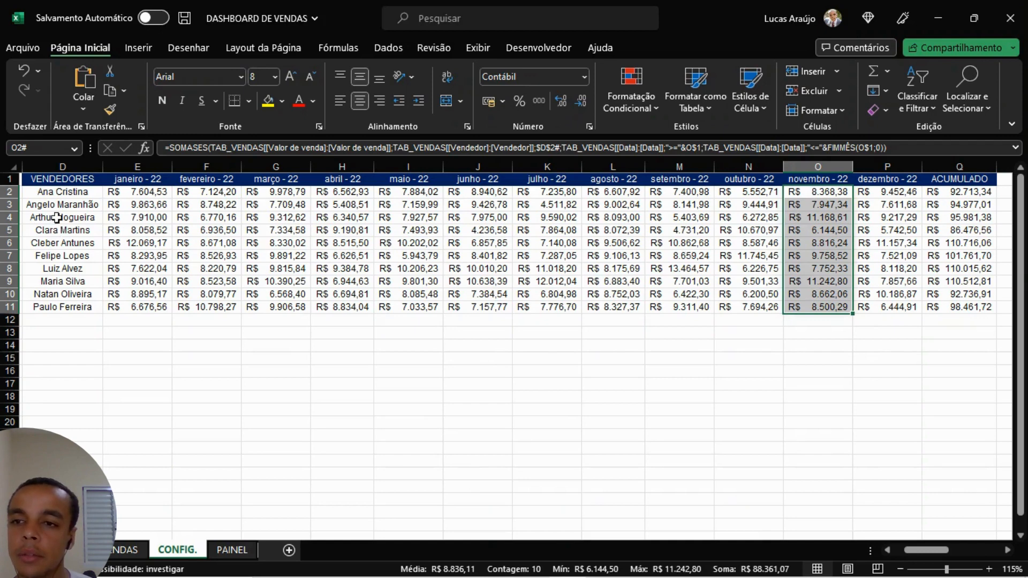
left_click(76, 192)
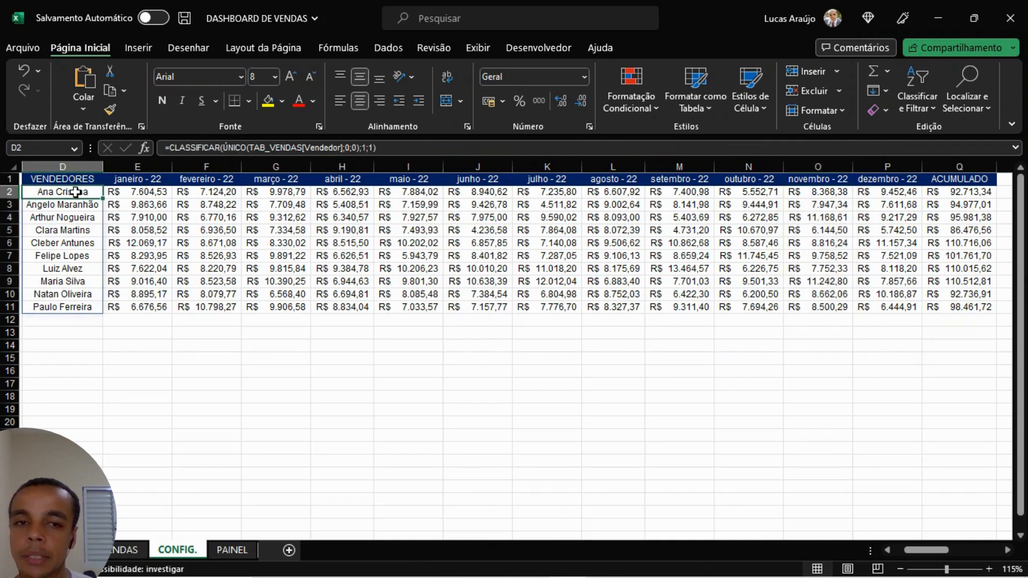
left_click(805, 192)
left_click_drag(805, 193, 813, 304)
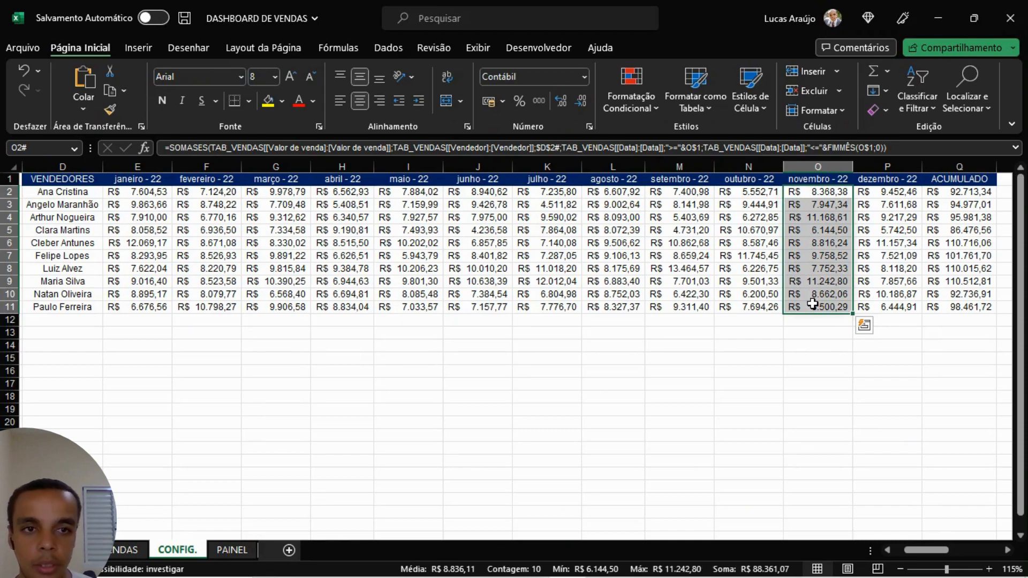
Step: Set the selector cell J23 on the PAINEL sheet to junho - 22
left_click(242, 550)
left_click(471, 393)
left_click(481, 393)
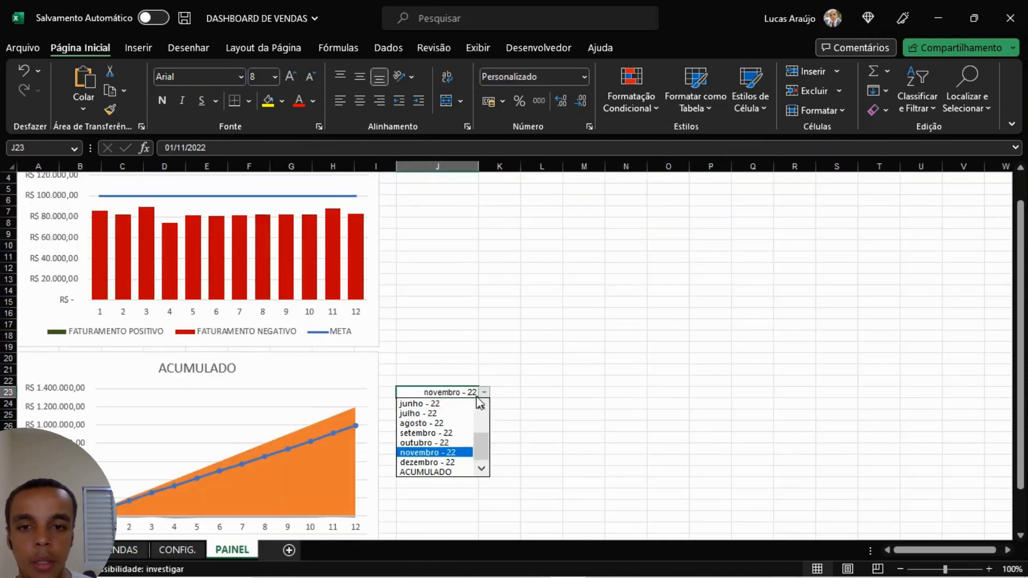
left_click(428, 403)
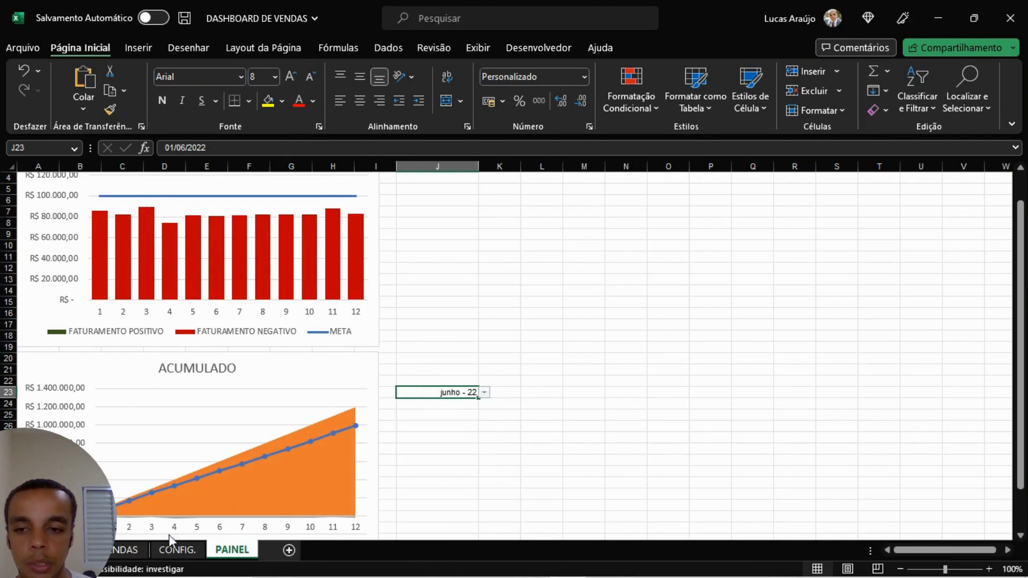
Step: Examine the junho - 22 seller values in J2:J11 on CONFIG. against the month chosen in the PAINEL selector
left_click(124, 550)
left_click(195, 550)
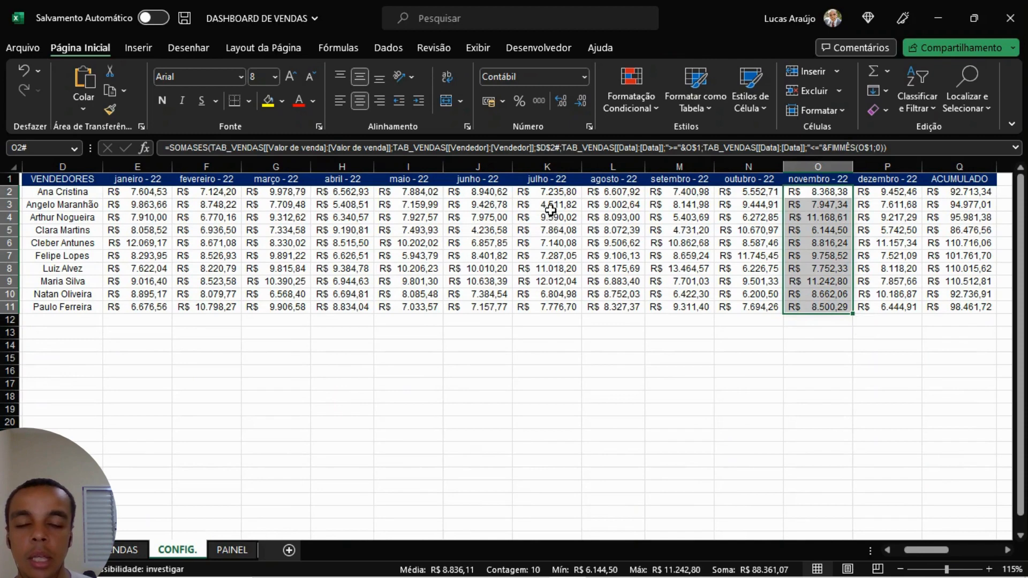
left_click_drag(493, 193, 486, 313)
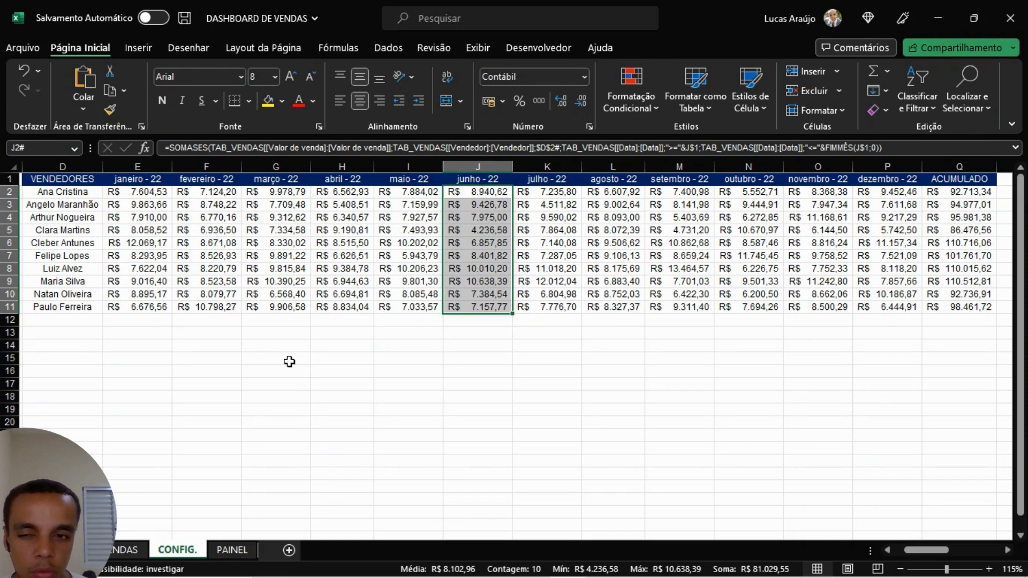
left_click(358, 390)
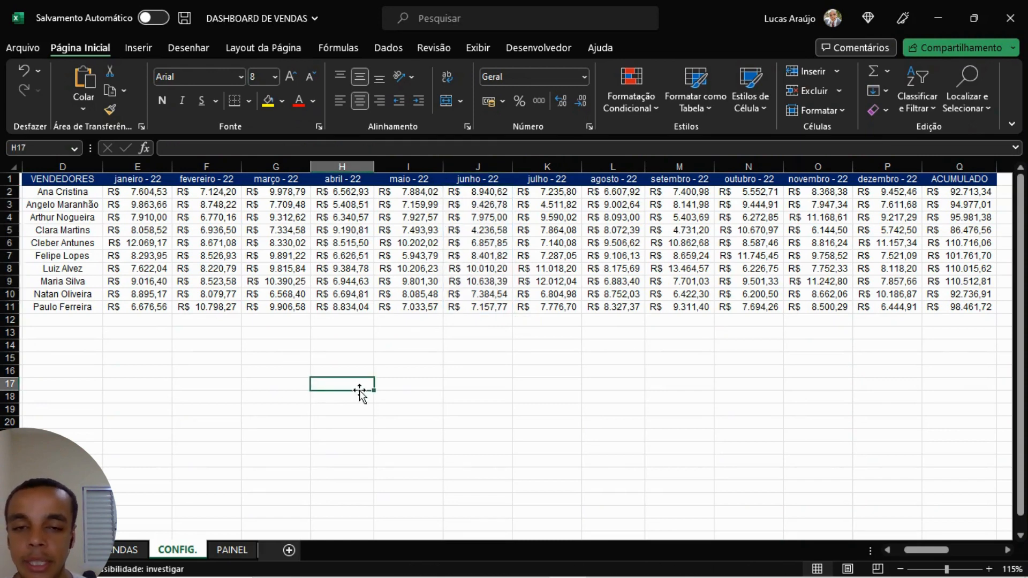
left_click_drag(488, 197, 486, 308)
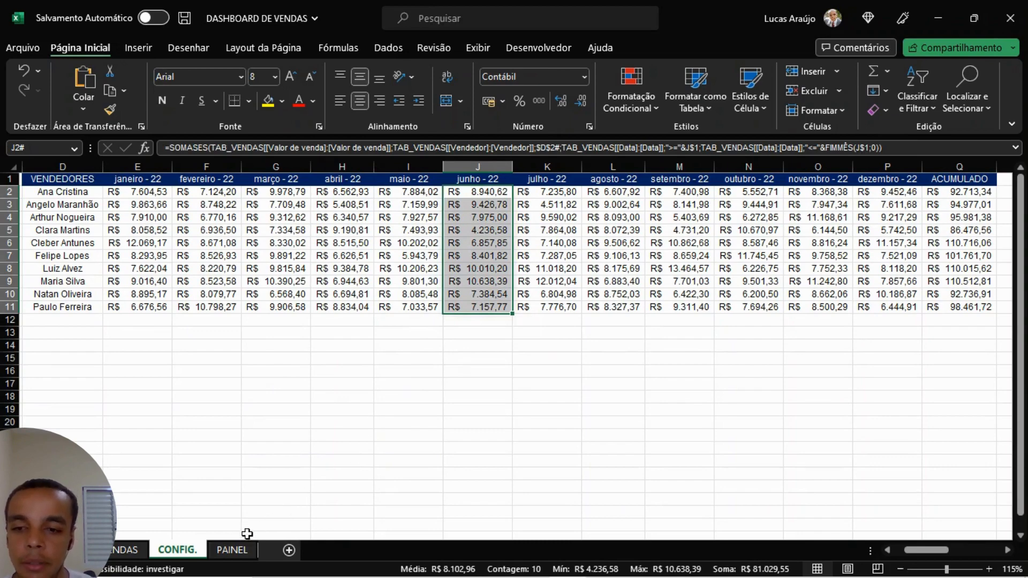
left_click(231, 550)
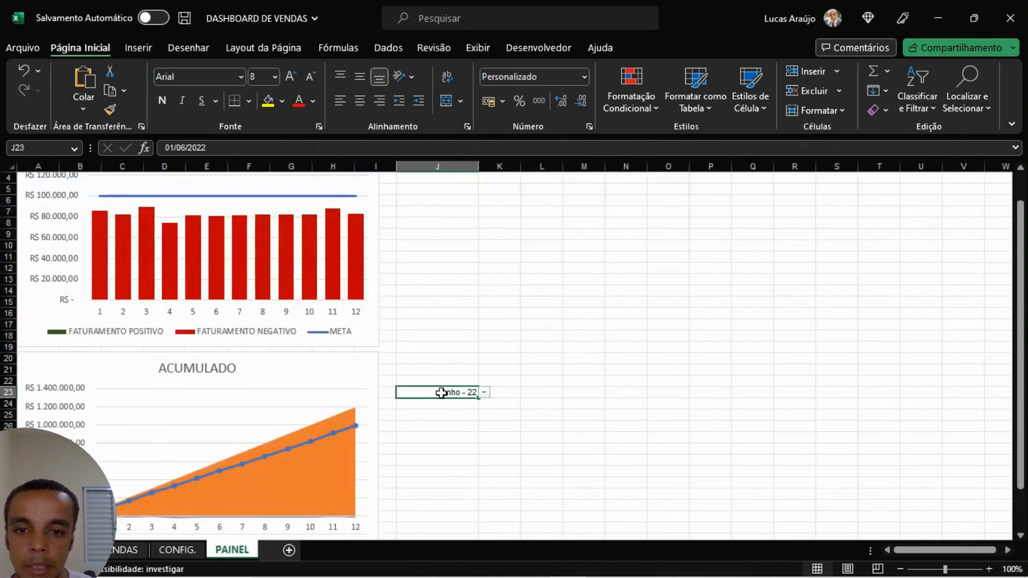
Step: Enter the header COLA ENDEREÇO in AF1 on the CONFIG. sheet and fit column AF to its text
left_click(176, 550)
left_click_drag(926, 550, 978, 550)
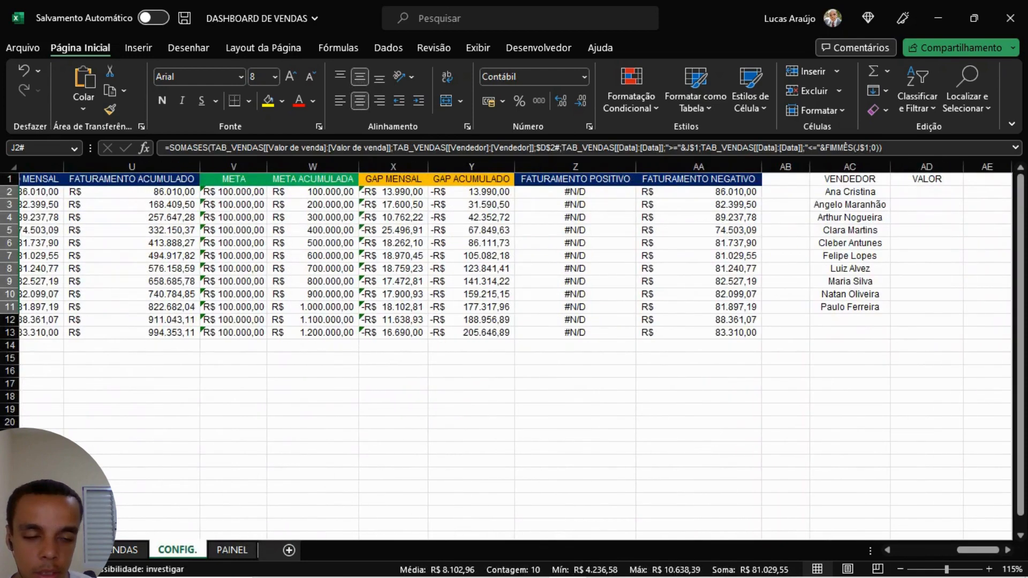
left_click(1007, 549)
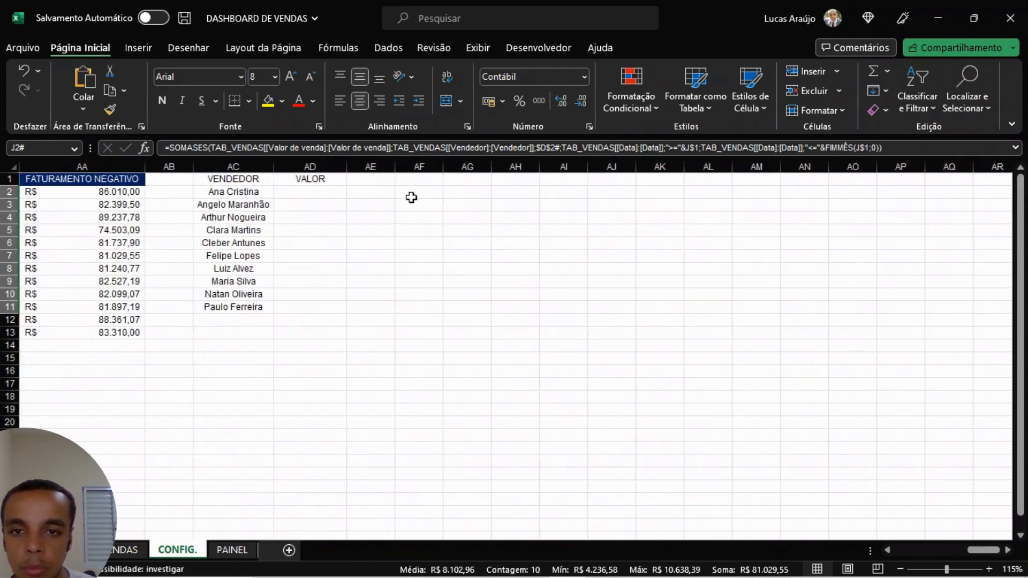
left_click(419, 180)
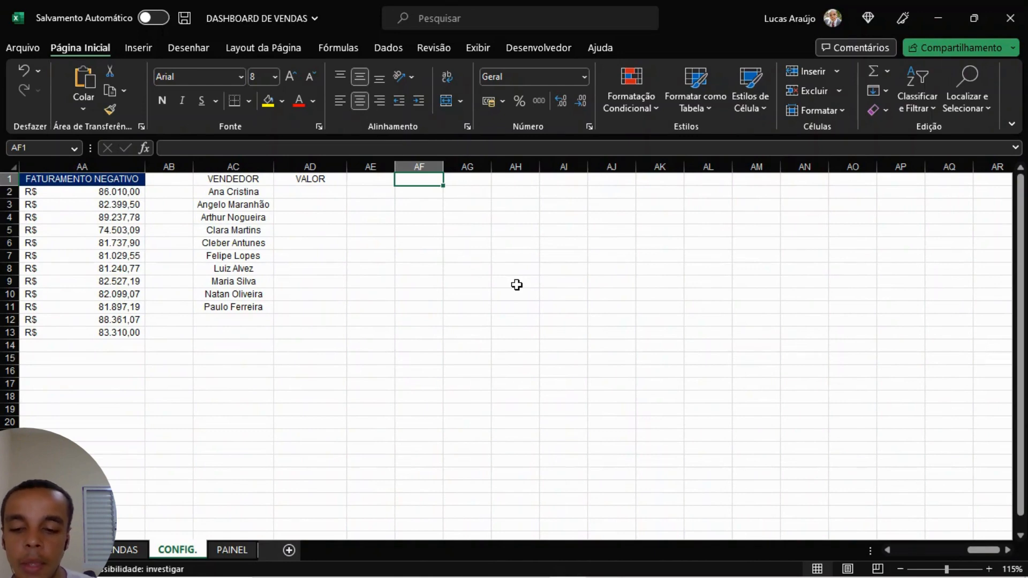
type("ENDERECO")
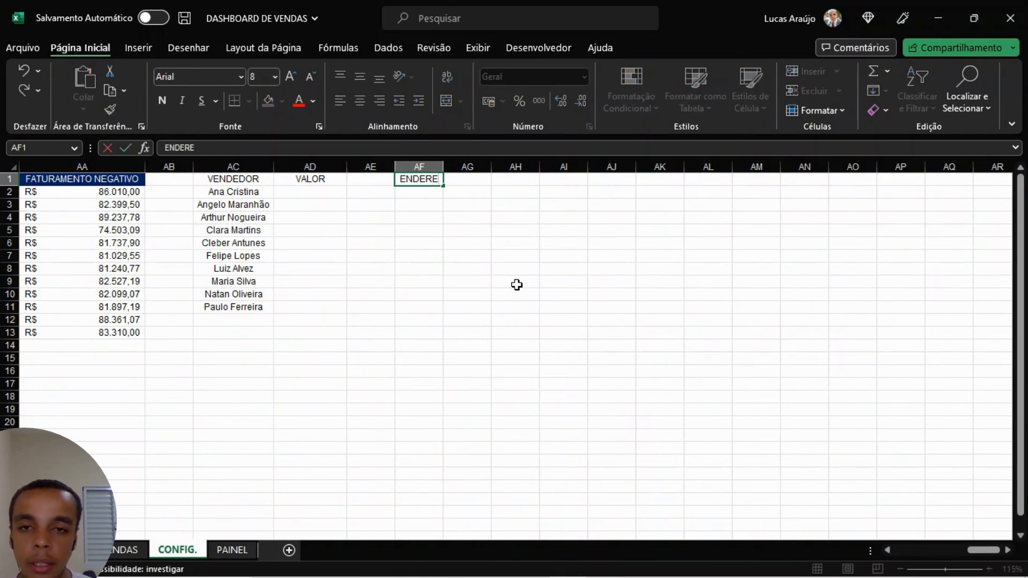
key("BackSpace")
key("BackSpace")
key("BackSpace")
key("BackSpace")
key("BackSpace")
key("BackSpace")
key("BackSpace")
key("BackSpace")
type("COLA ENDEREÇO")
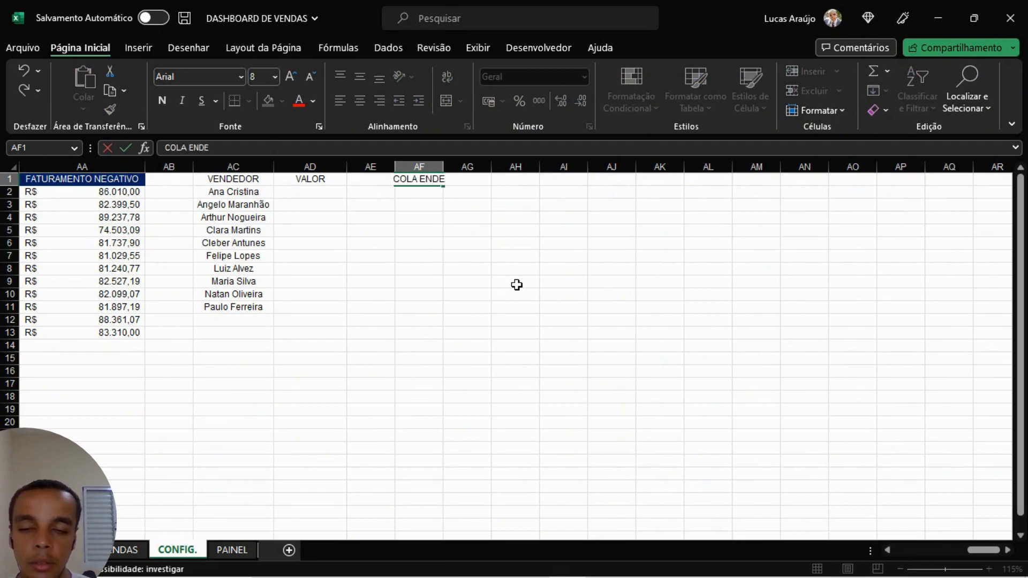
key("Return")
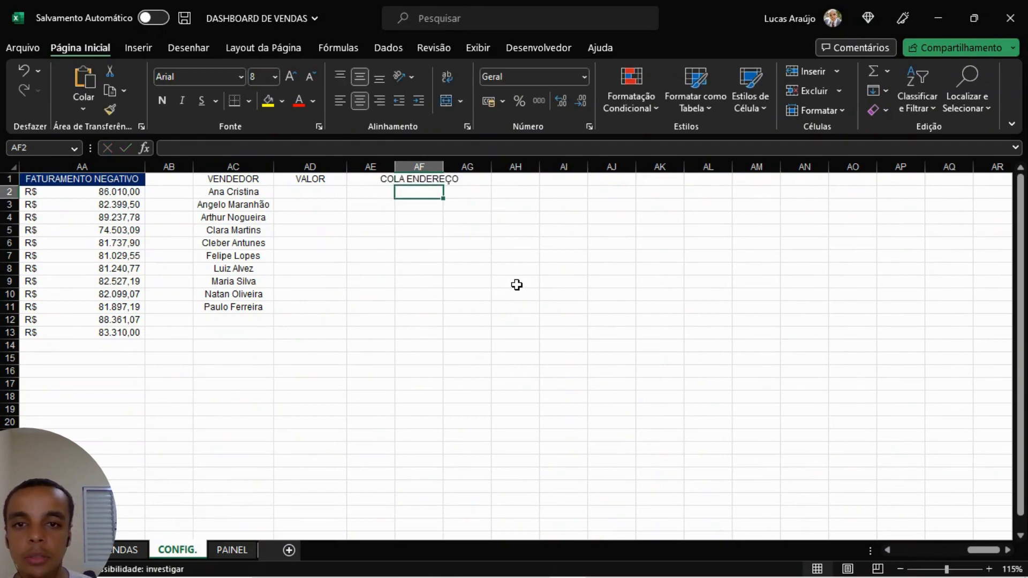
double_click(443, 166)
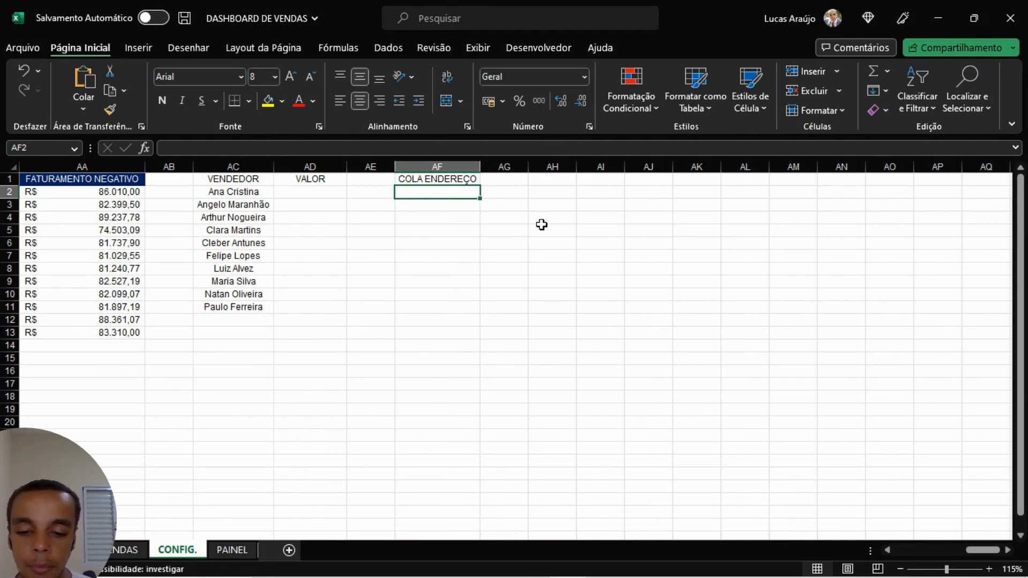
Step: Enter the junho - 22 range address CONFIG.!$J$2:$J$11 as text in AF2 and widen column AF to fit it
left_click_drag(982, 549, 913, 551)
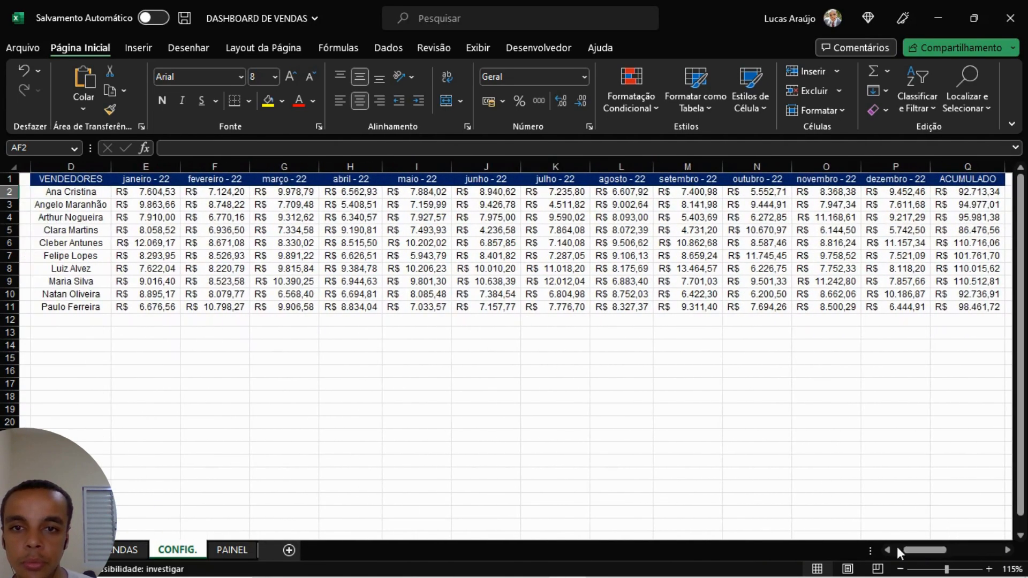
left_click_drag(499, 192, 493, 306)
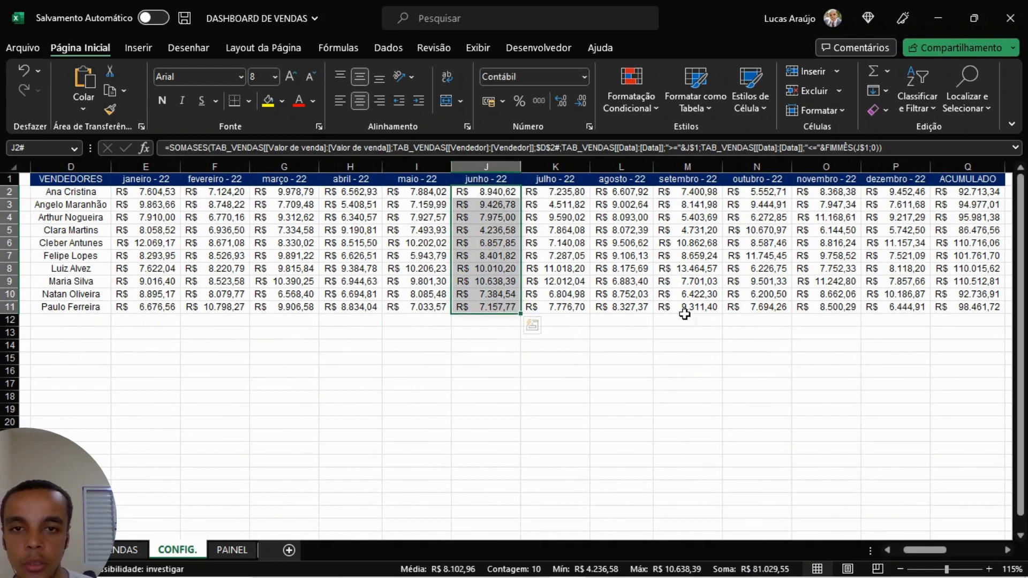
left_click_drag(924, 549, 978, 550)
left_click(977, 192)
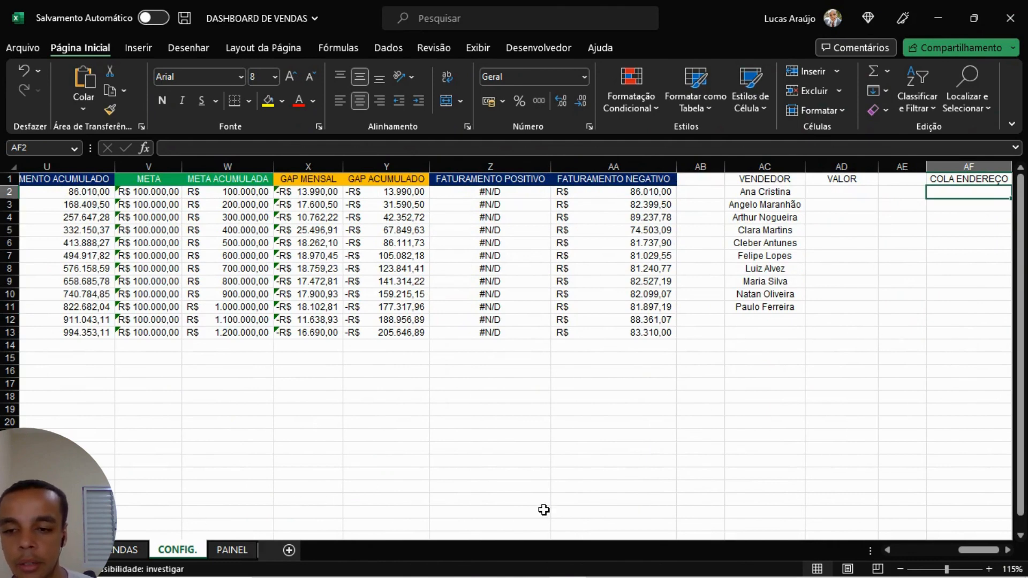
type("CONFIG.")
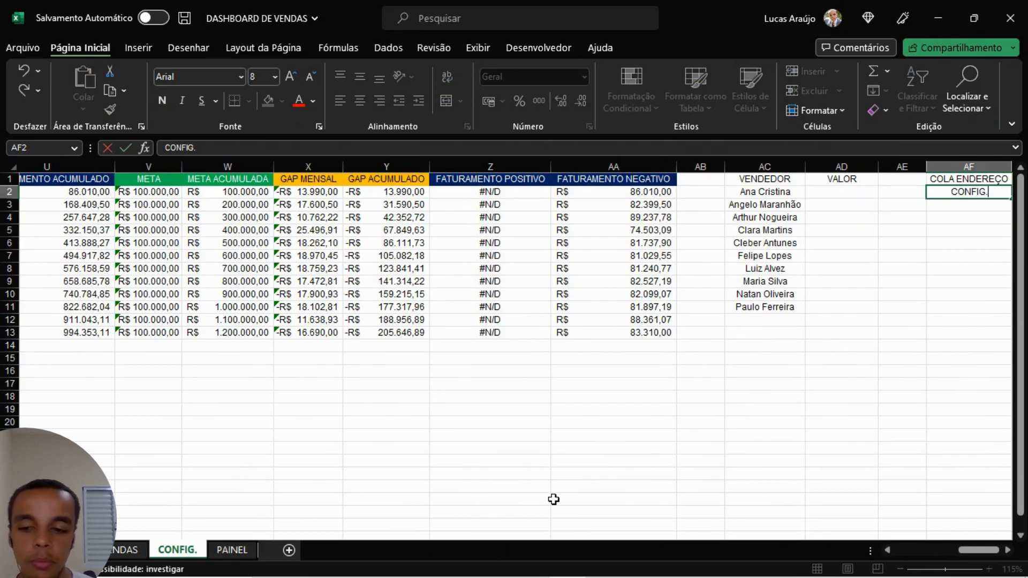
type("!")
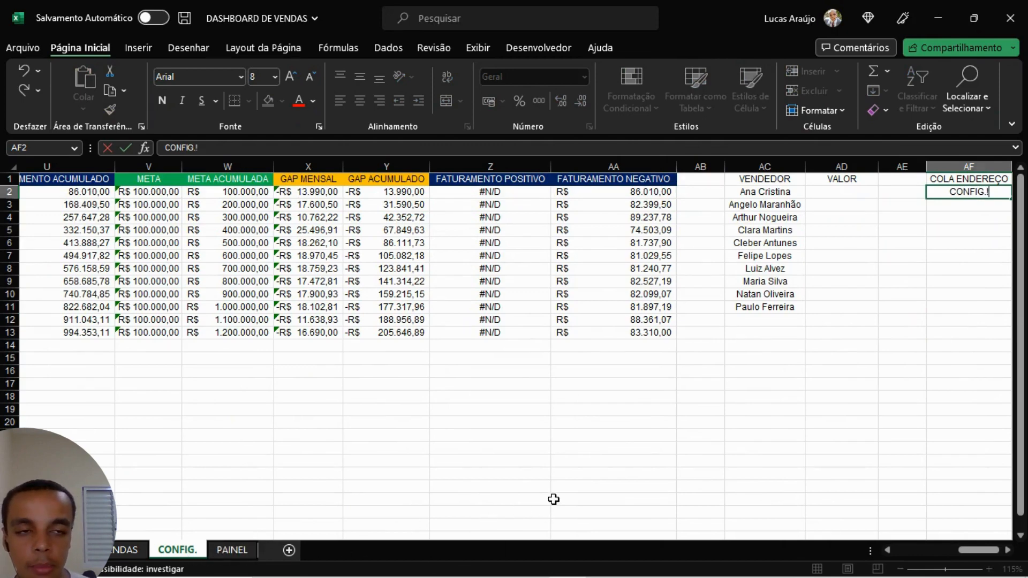
left_click(1007, 550)
left_click(1008, 550)
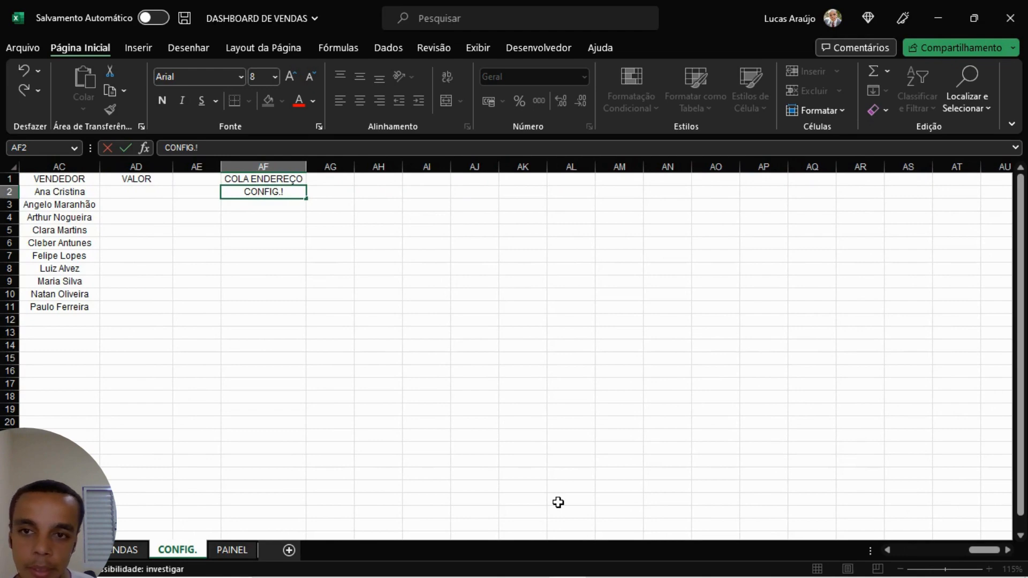
type("$J$")
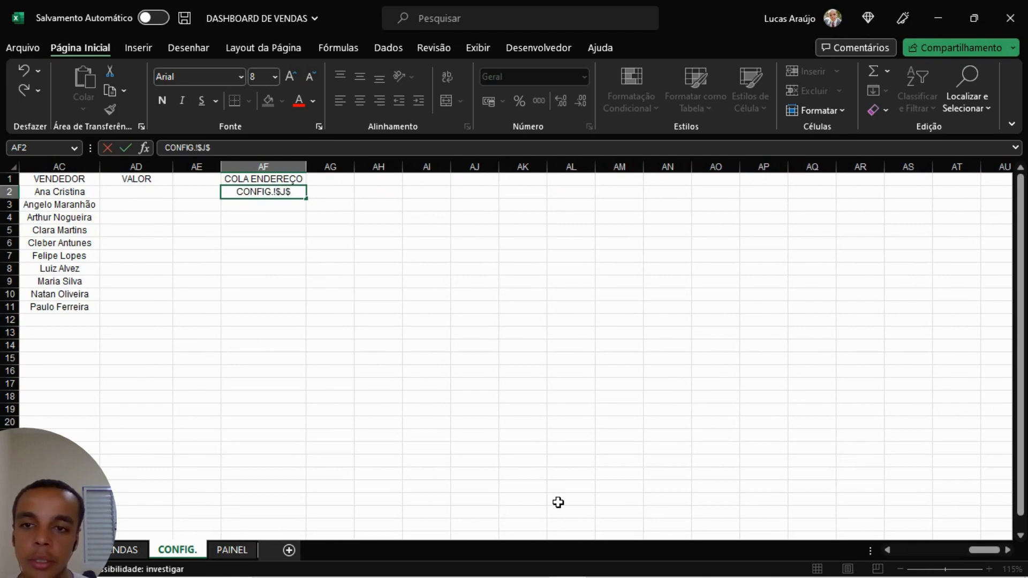
type("2")
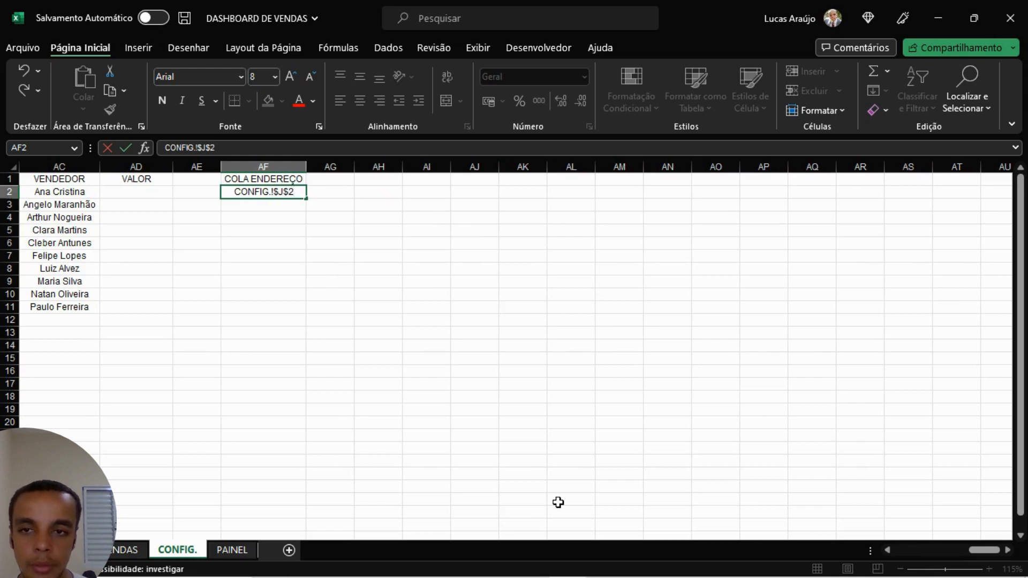
type(":$J$")
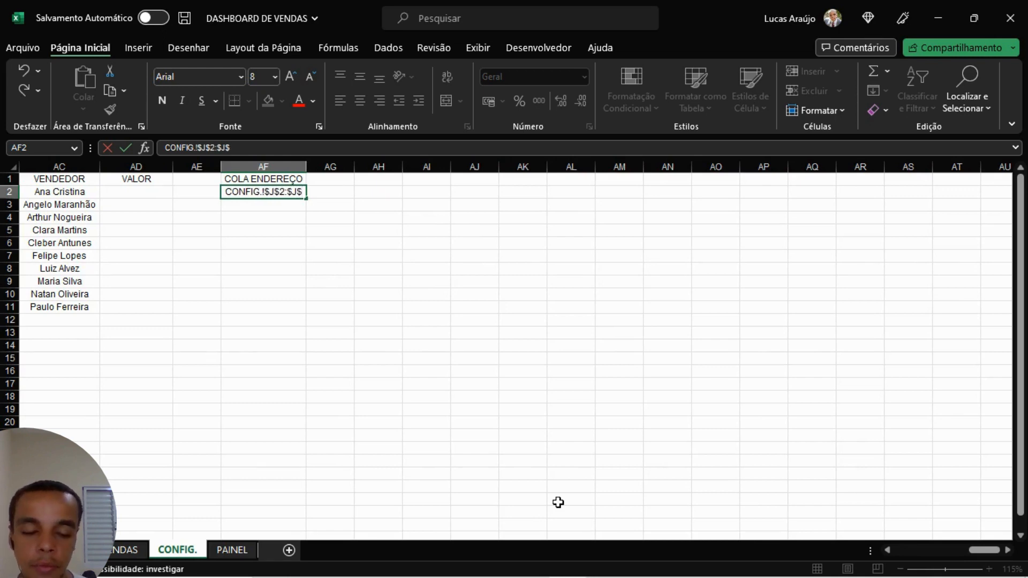
type("11")
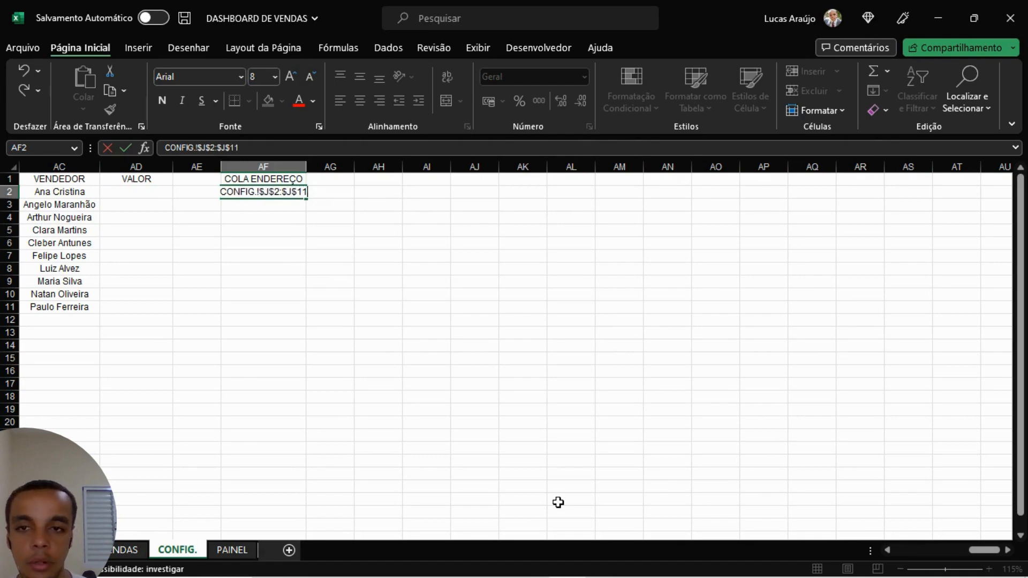
key("Return")
left_click_drag(309, 166, 318, 166)
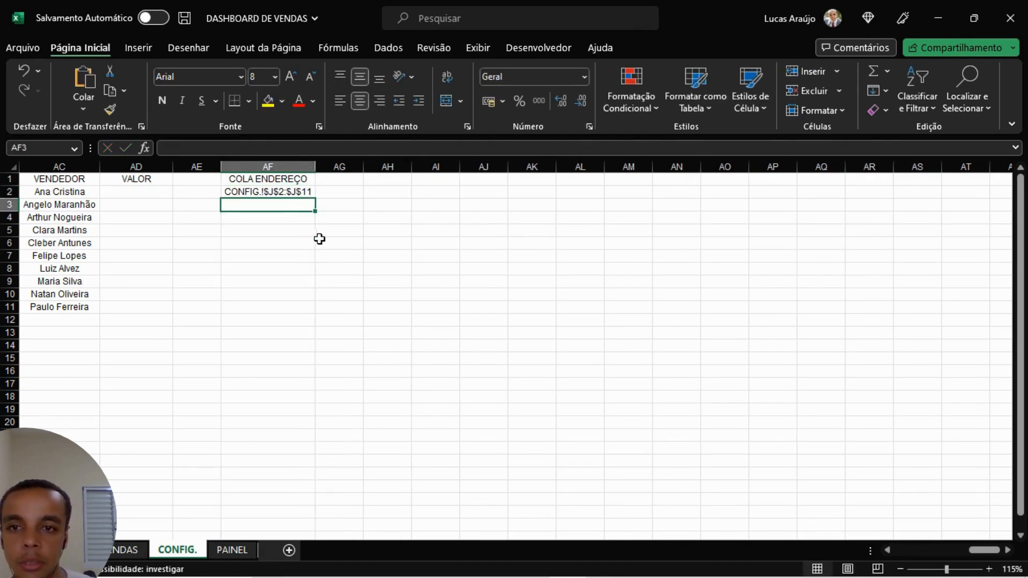
Step: Compare the address text in AF2 with the month chosen in the selector cell J23 on the PAINEL sheet
left_click(290, 191)
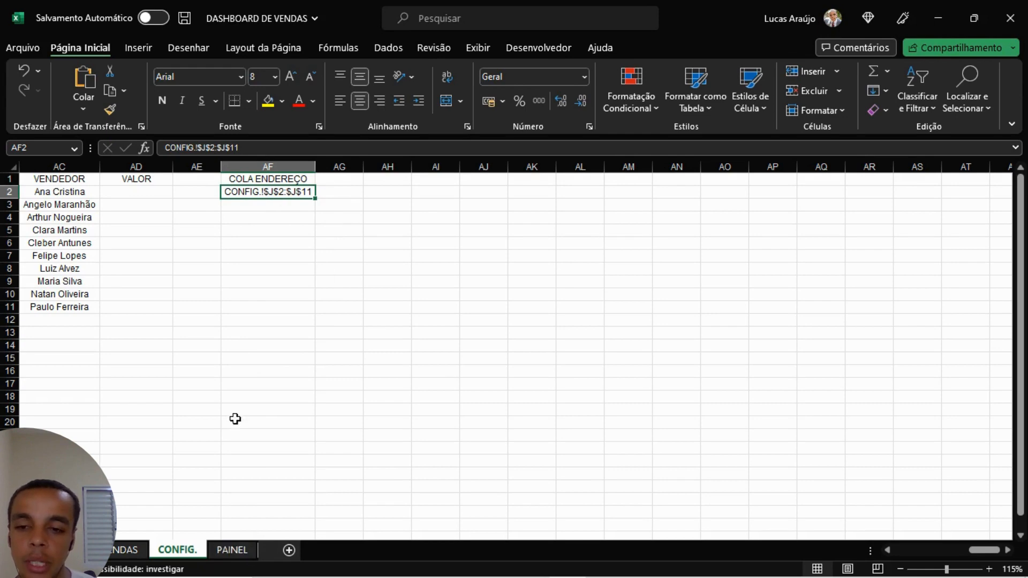
left_click(235, 547)
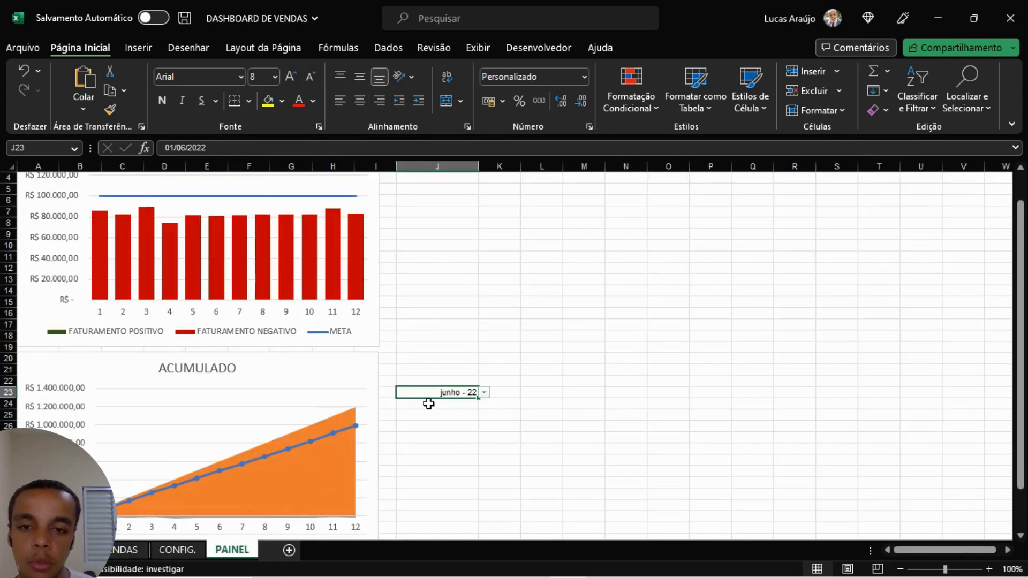
left_click(177, 550)
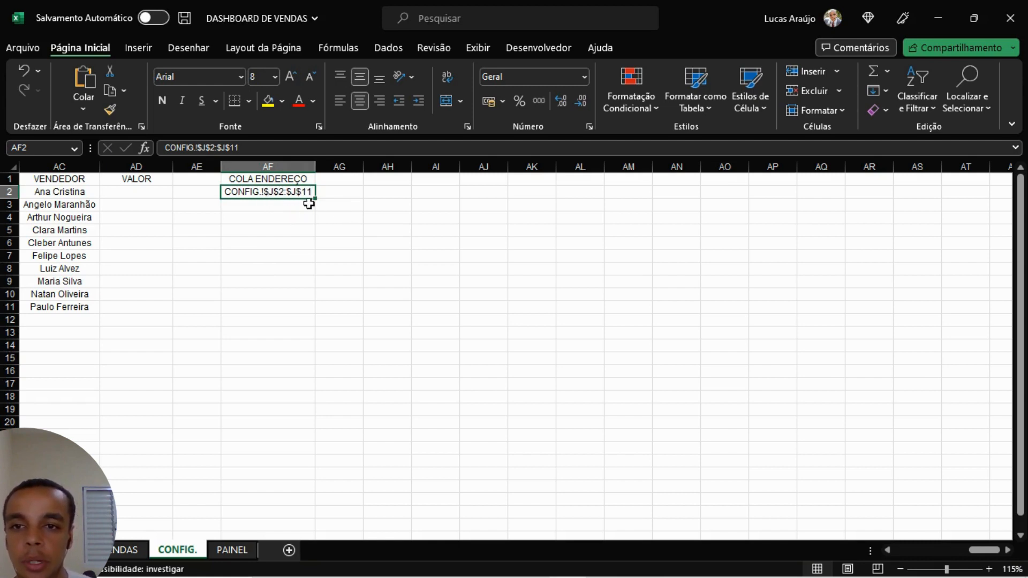
Step: Enter the header LINHA INÍCIO in AH1 on the CONFIG. sheet and widen column AH to fit it
left_click(395, 183)
left_click(396, 191)
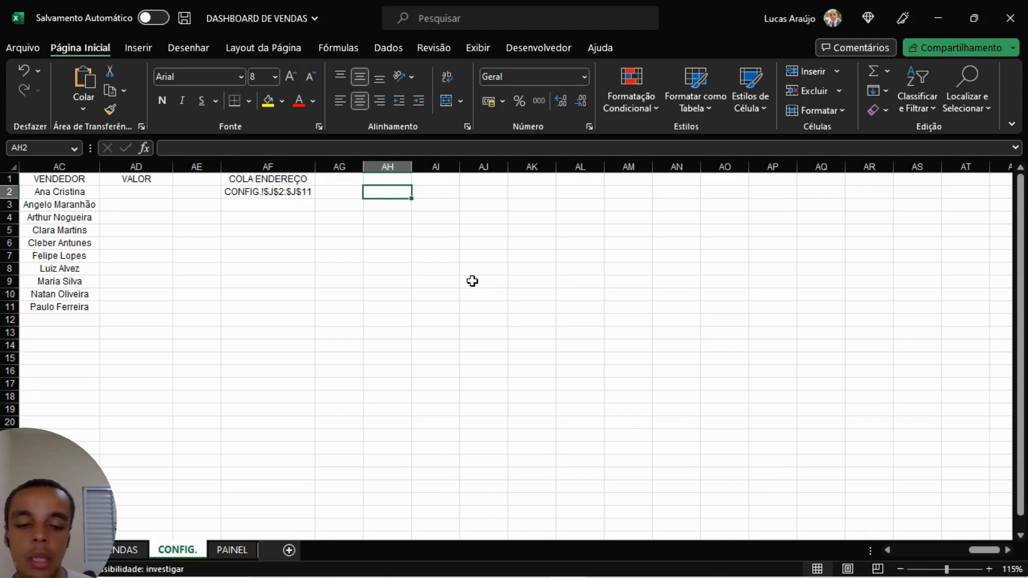
key("Up")
type("LIN")
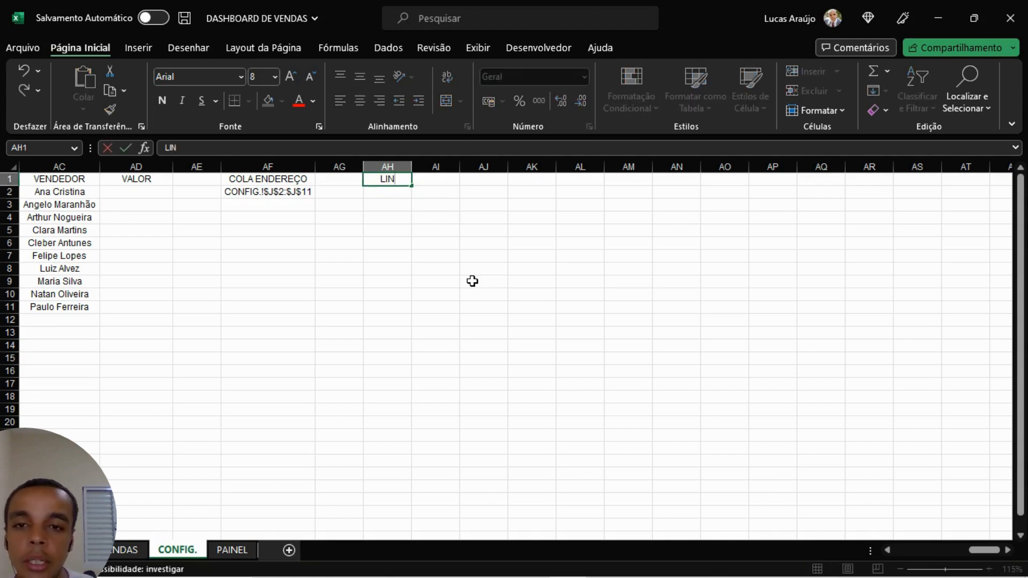
type("HA INÍCIO")
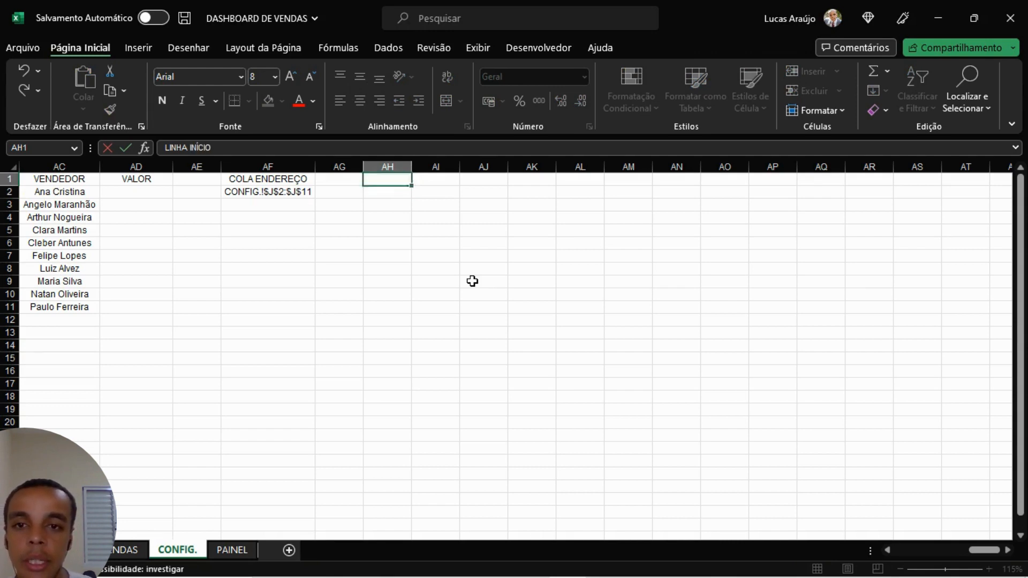
key("Return")
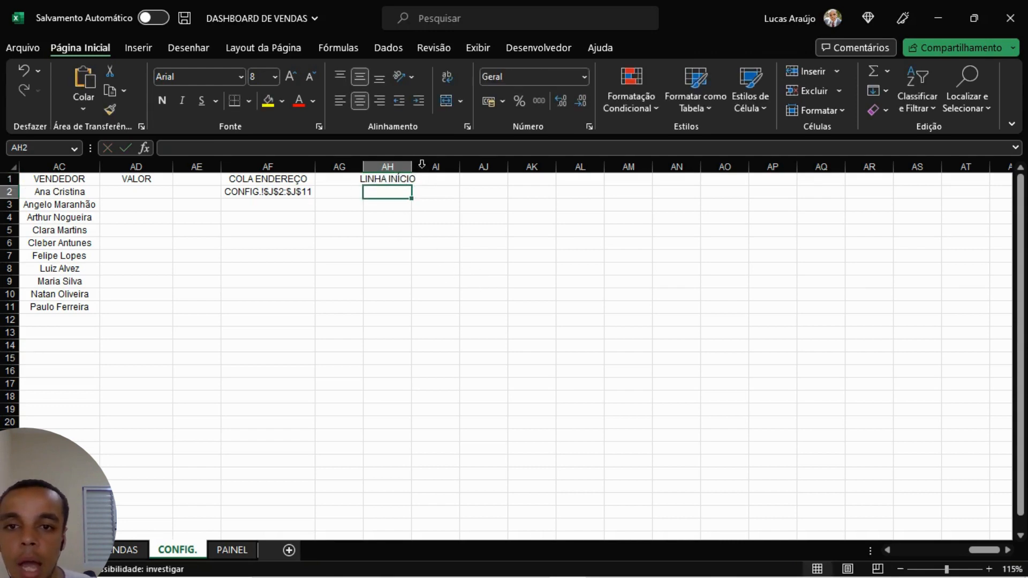
left_click_drag(412, 167, 421, 175)
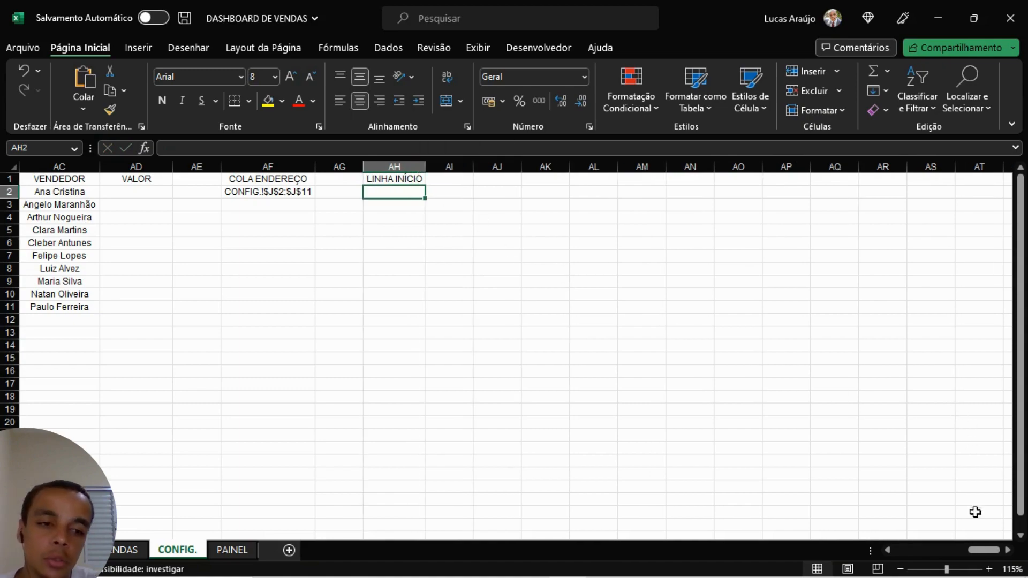
Step: Check the row where the VENDEDORES list starts in column D and enter 2 in AH2 under LINHA INÍCIO
left_click_drag(994, 549, 915, 539)
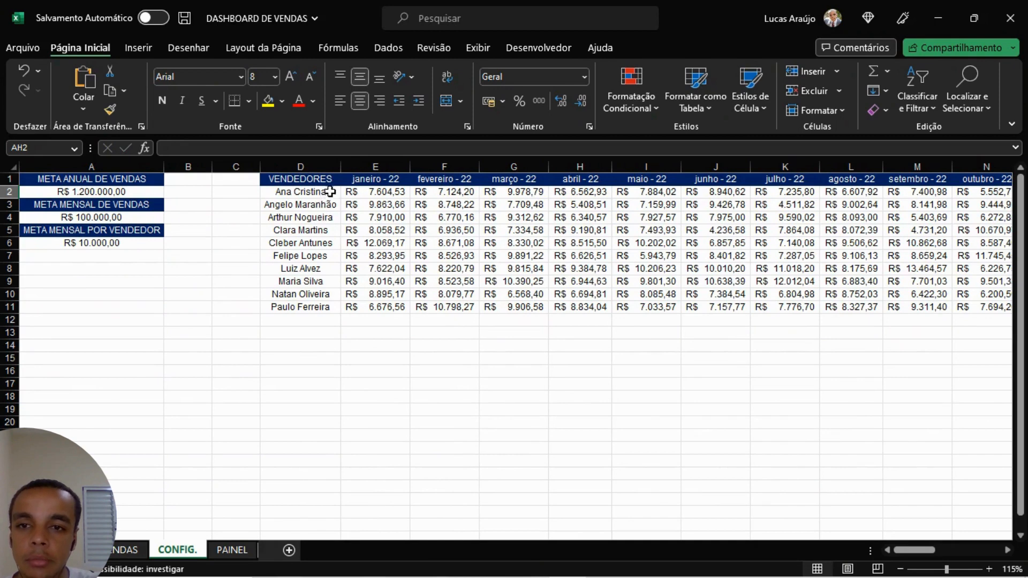
left_click(308, 193)
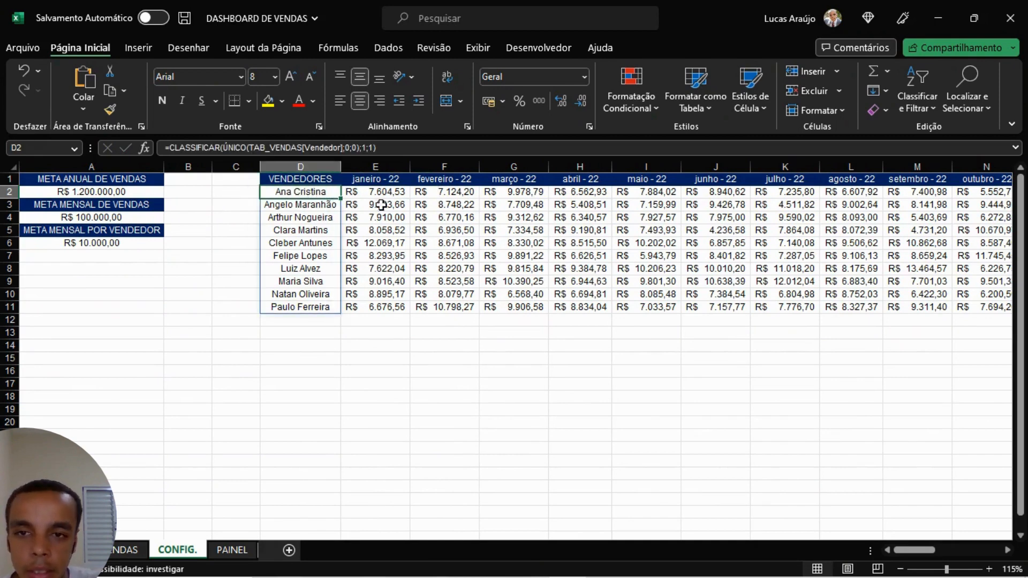
left_click_drag(906, 554, 997, 551)
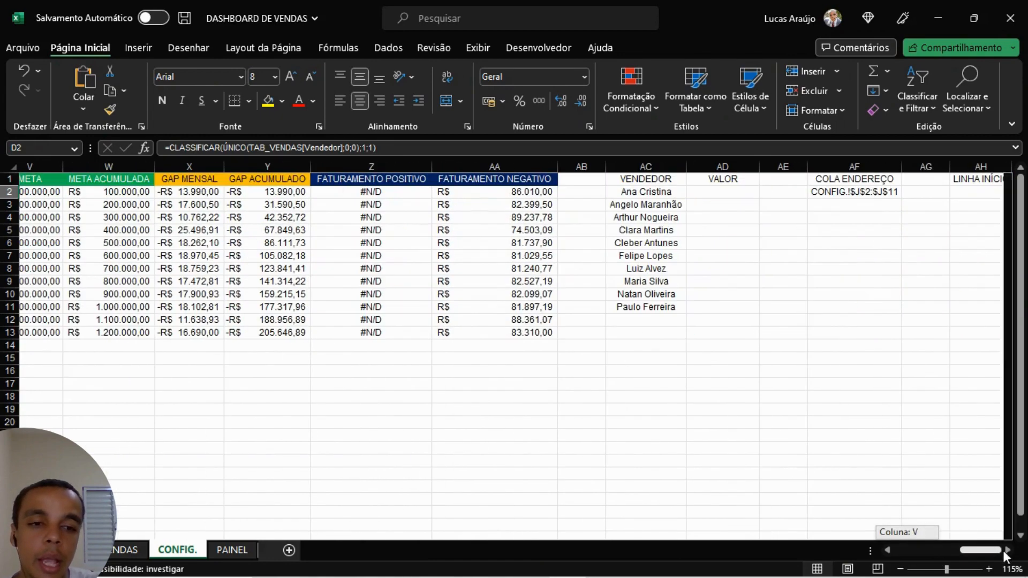
type("2")
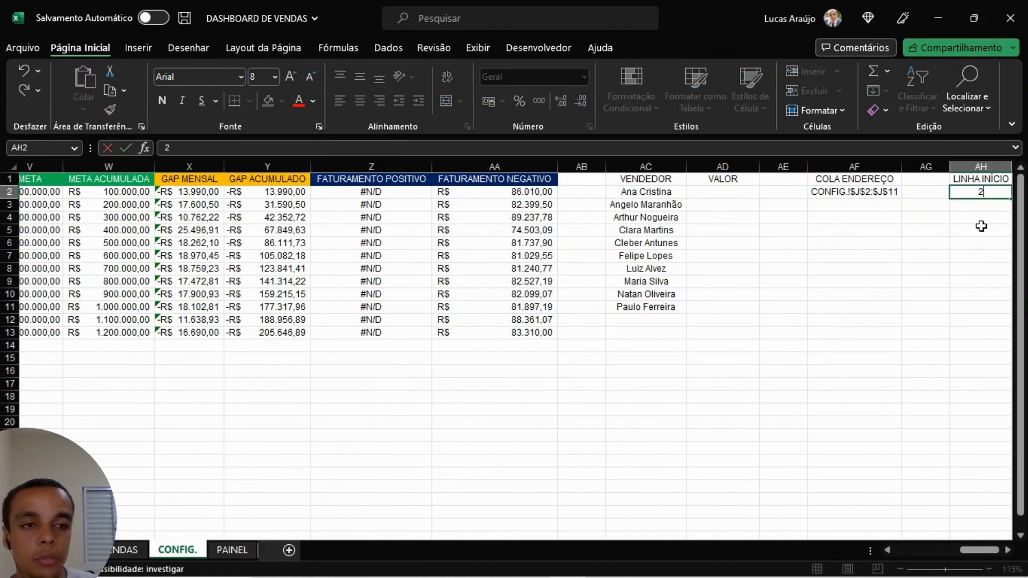
key("Right")
Step: Enter the label LINHA FINAL in AH3, directly below the start row number
key("Right")
key("Right")
key("Right")
key("Left")
key("Left")
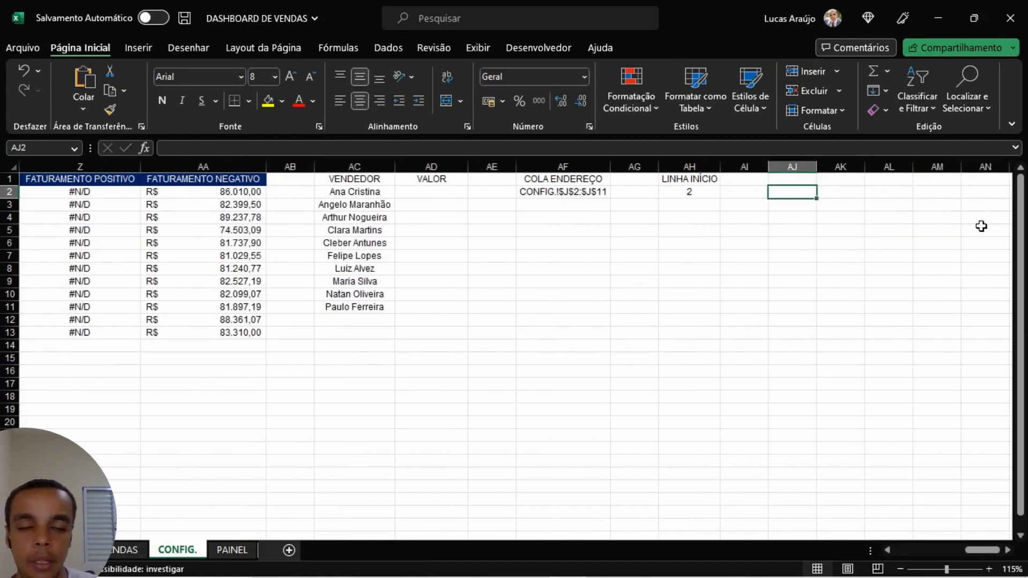
key("Up")
key("Left")
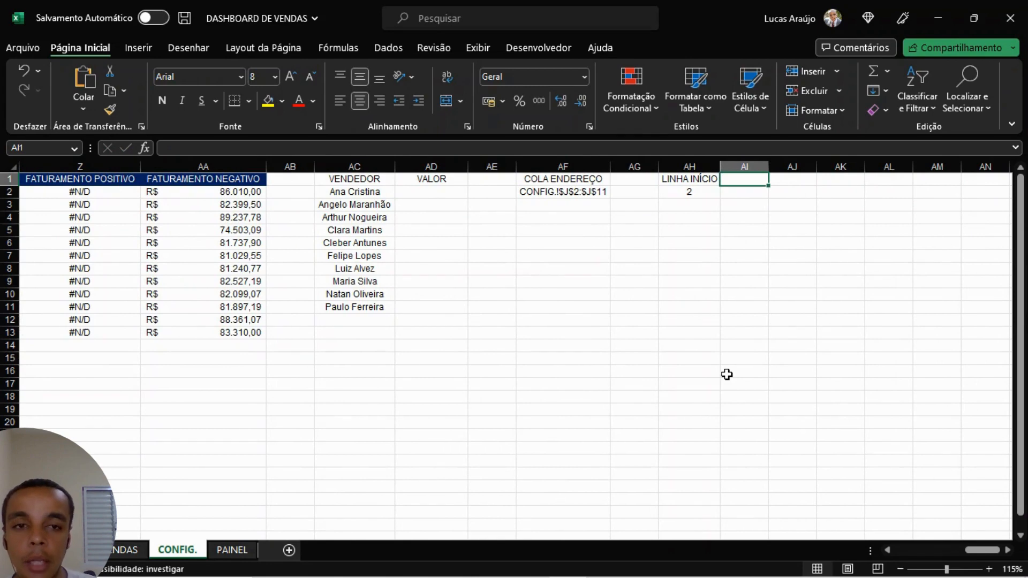
key("Down")
key("Left")
key("Down")
key("Left")
key("Down")
key("Right")
key("Up")
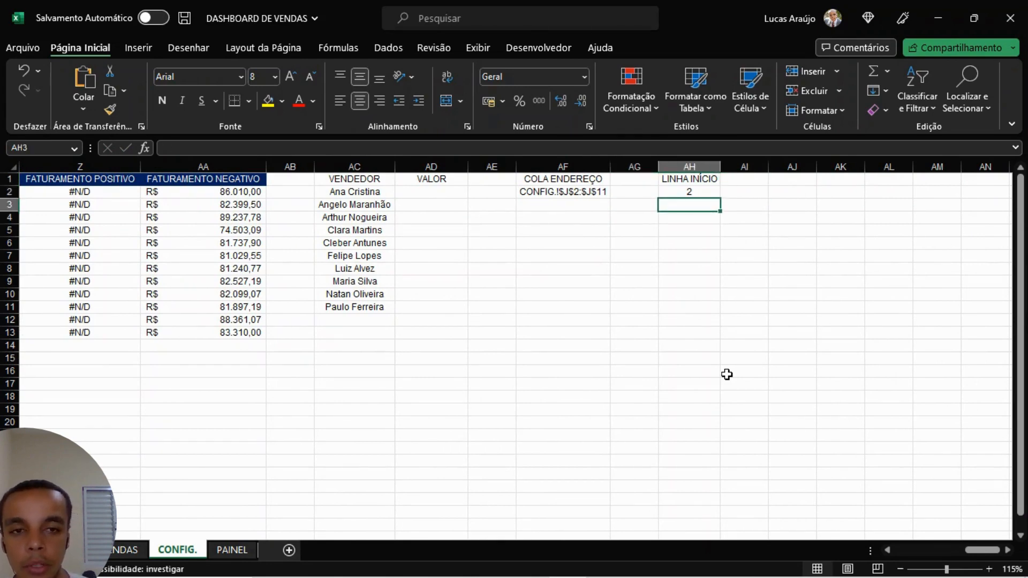
type("LINHA FI")
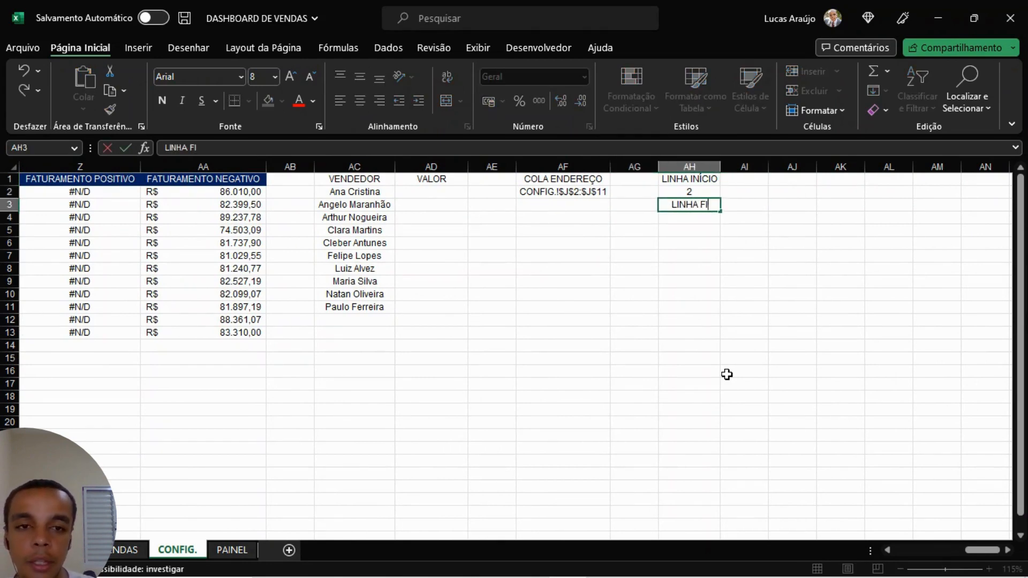
type("NAL")
key("Return")
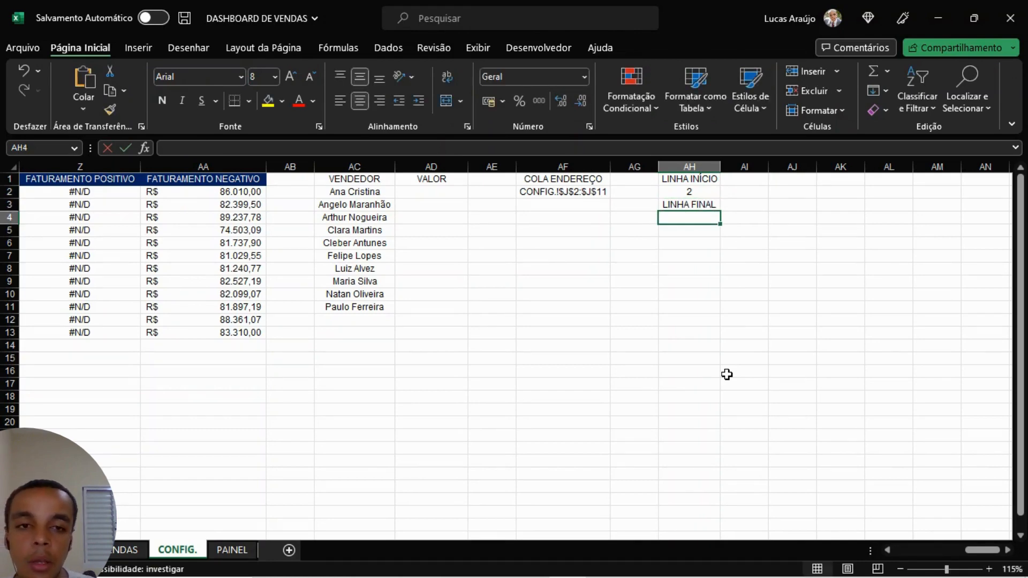
type("CONT.VA")
key("BackSpace")
key("BackSpace")
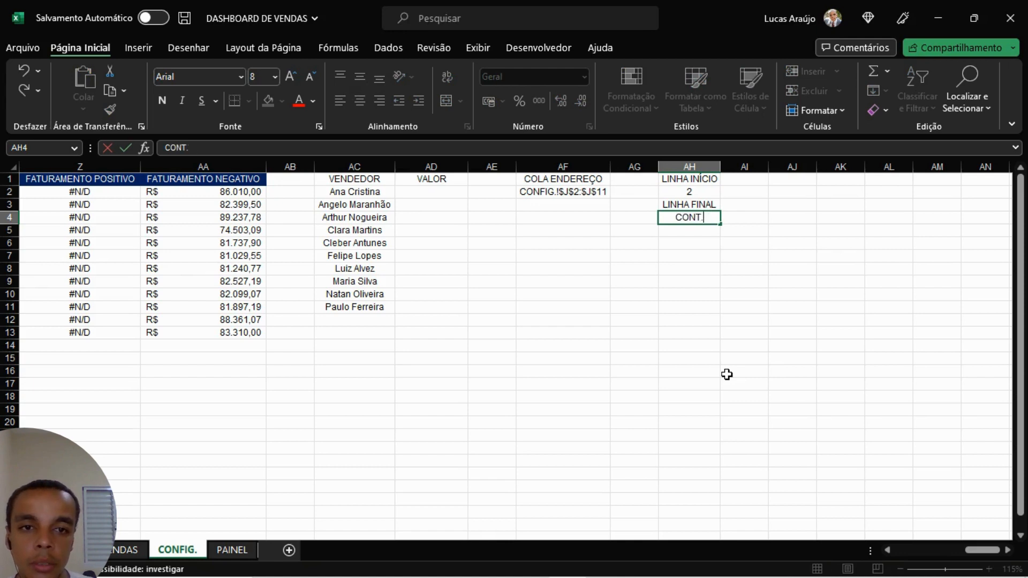
type("VA")
key("BackSpace")
key("BackSpace")
key("BackSpace")
key("BackSpace")
key("BackSpace")
key("BackSpace")
key("BackSpace")
Step: Count the sellers in AH4 under LINHA FINAL with the formula =CONT.VALORES(D2#) and check it against the seller table
type("=CONT.VA")
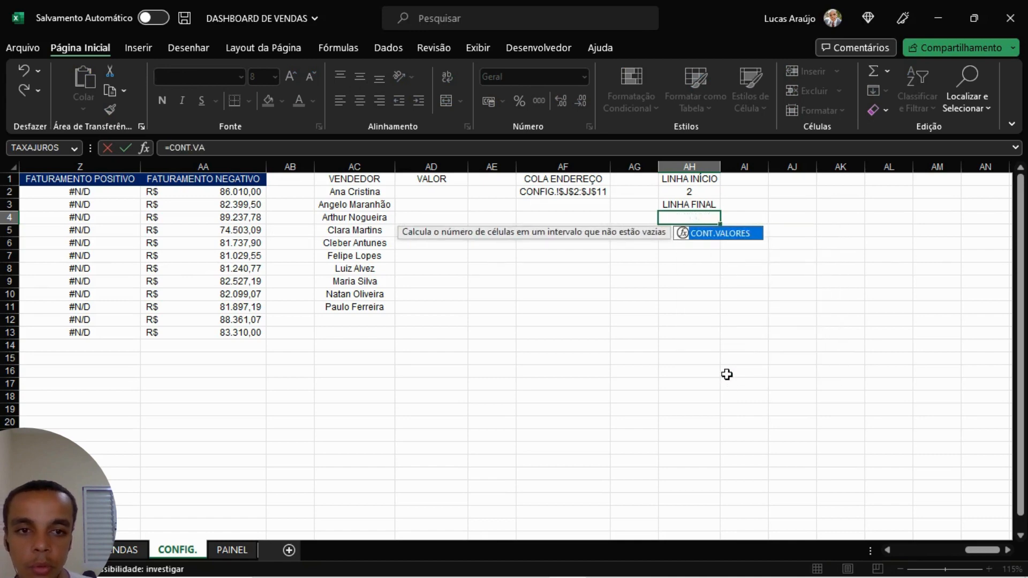
key("Tab")
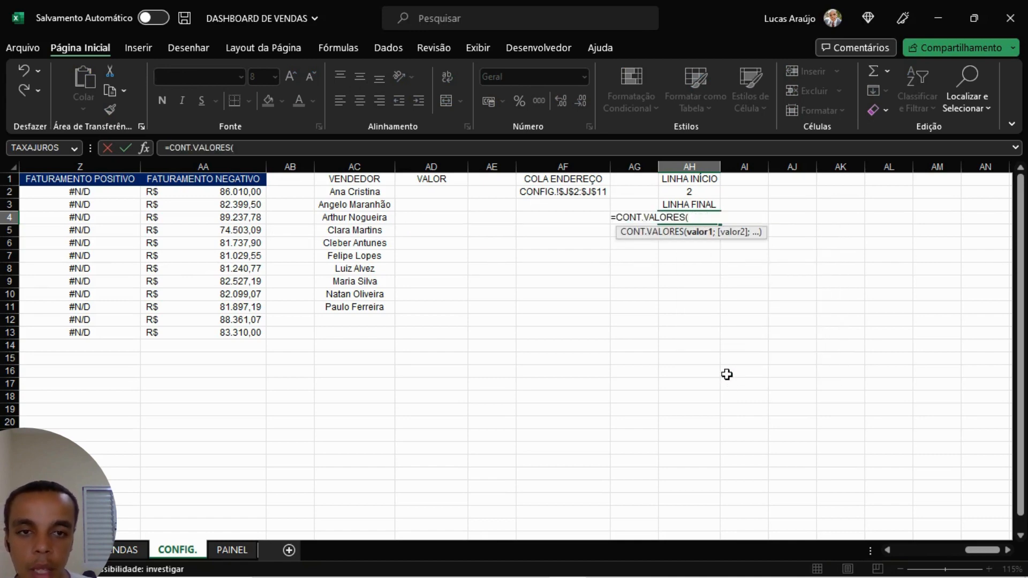
type("D")
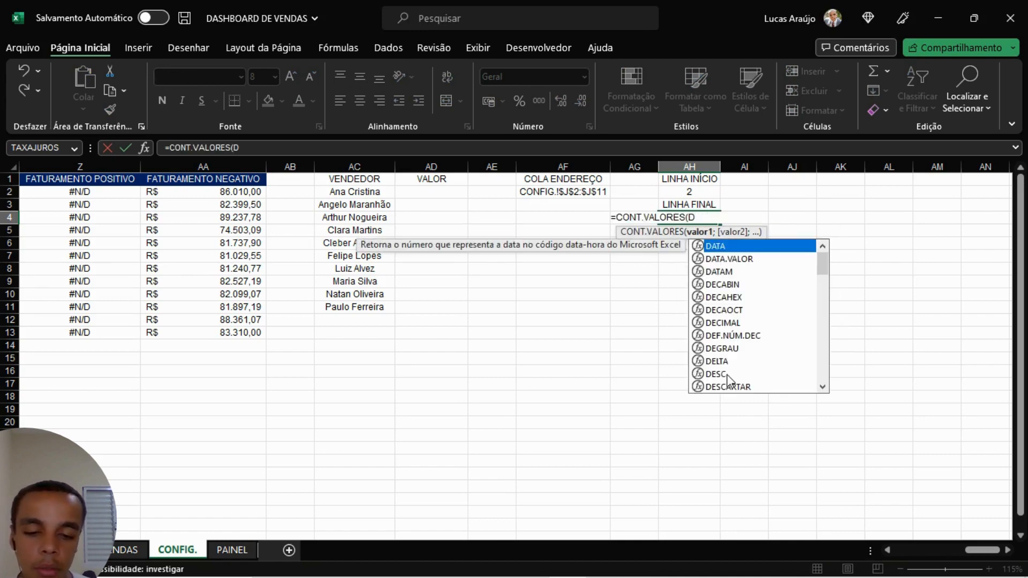
type("2#)")
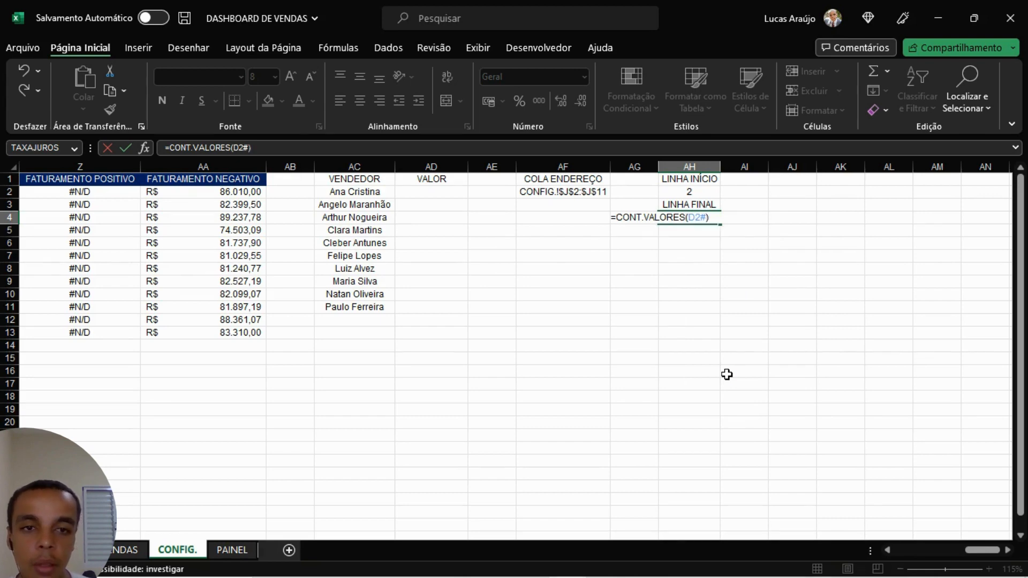
key("Return")
key("Up")
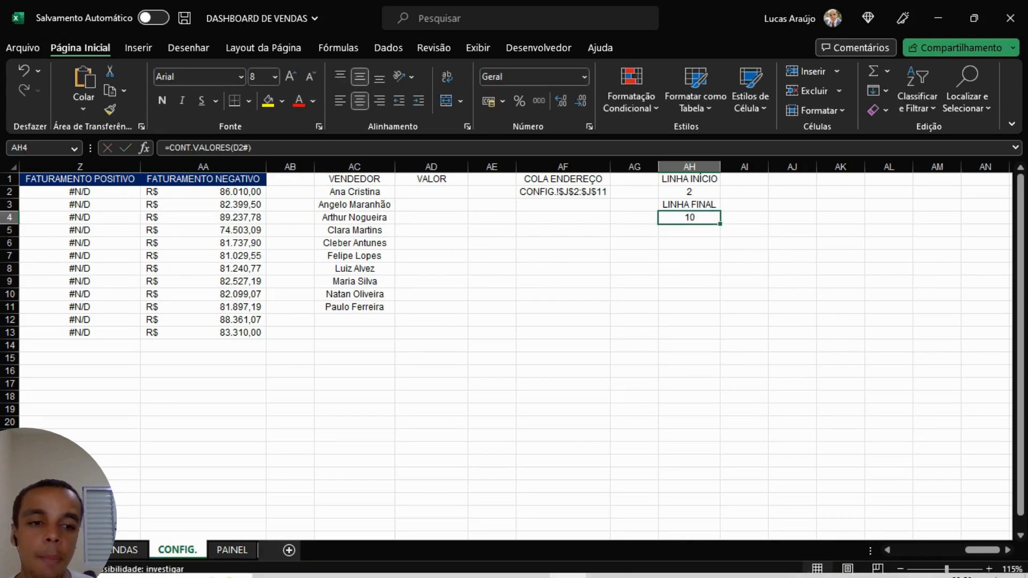
left_click_drag(984, 553, 905, 551)
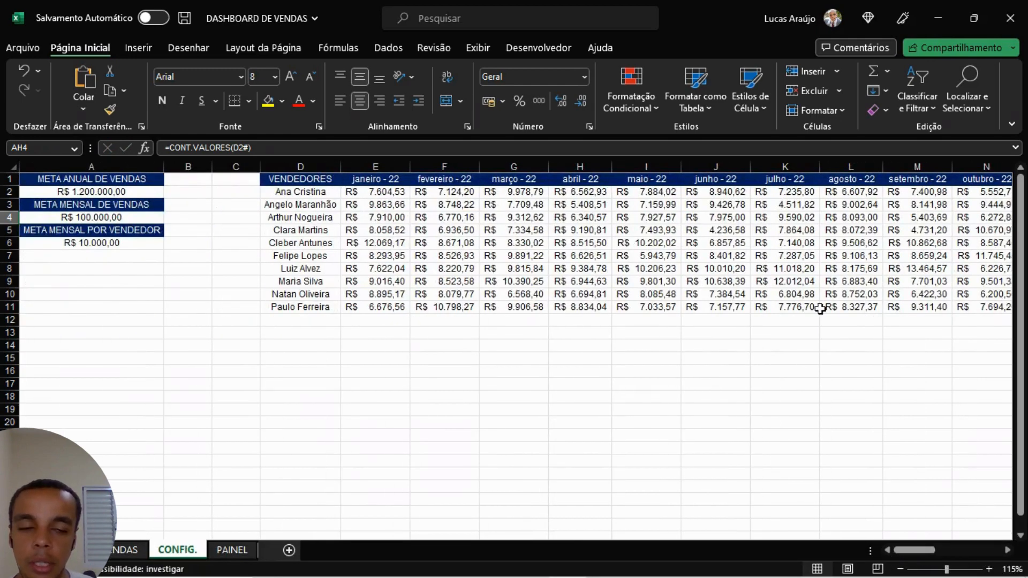
Step: Add 1 to the seller count in AH4 under LINHA FINAL so the formula reads =CONT.VALORES(D2#)+1
left_click(315, 144)
type("+1")
key("Return")
key("Right")
key("Right")
key("Right")
key("Right")
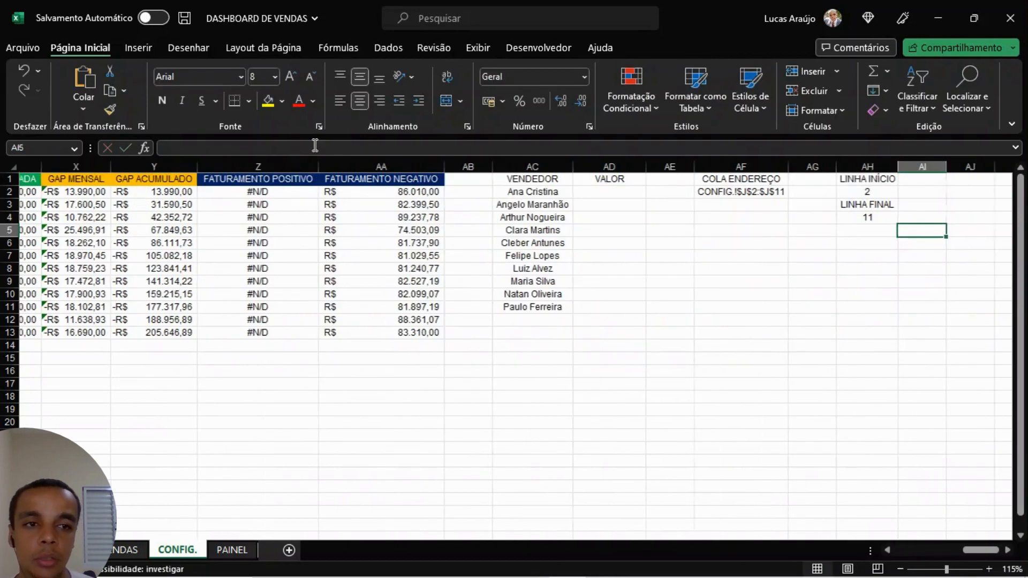
key("Right")
key("Right")
key("Right")
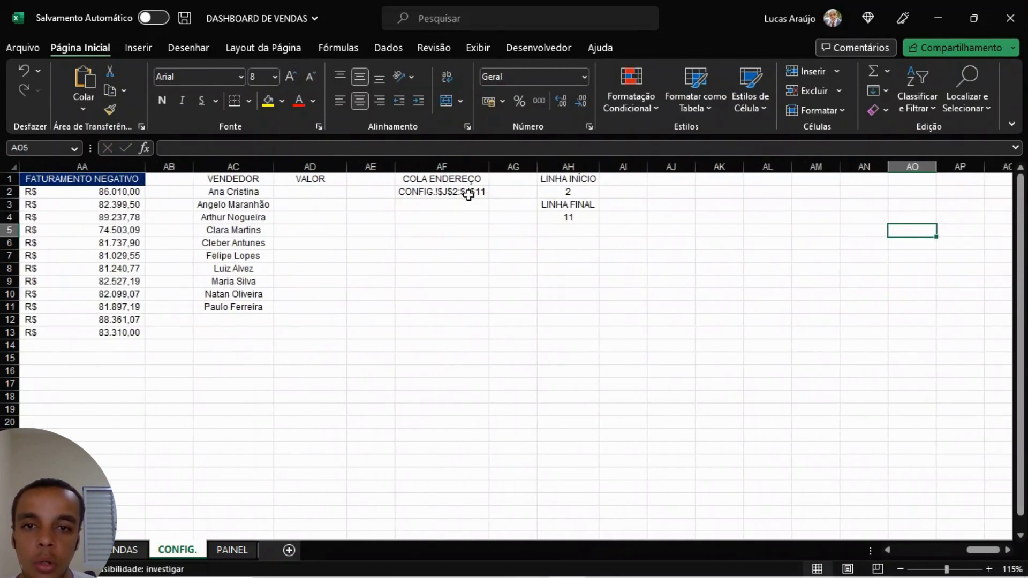
left_click(569, 216)
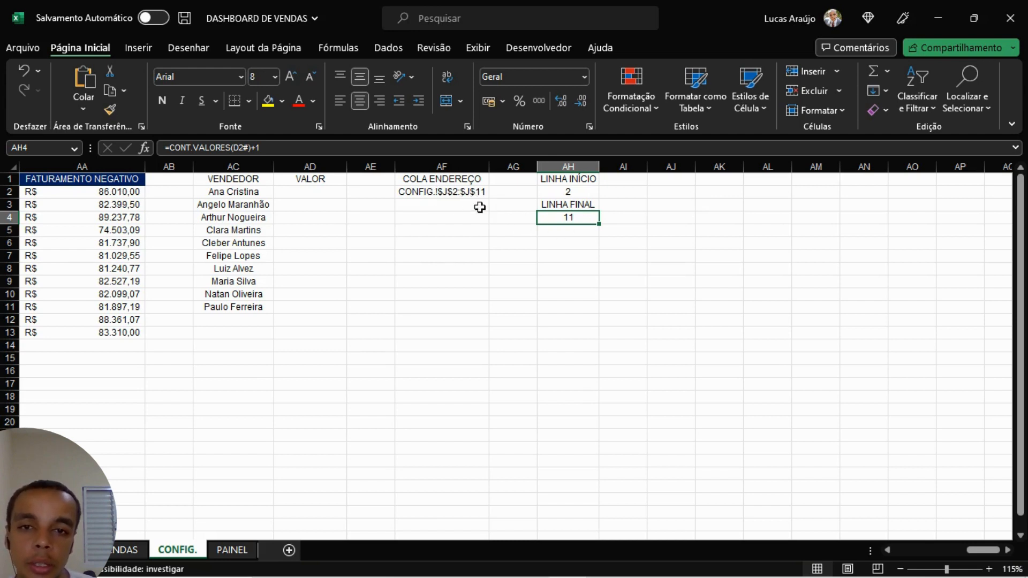
Step: Check the position of the junho - 22 column counting from column A and enter the label COLUNA in AH5
left_click(589, 244)
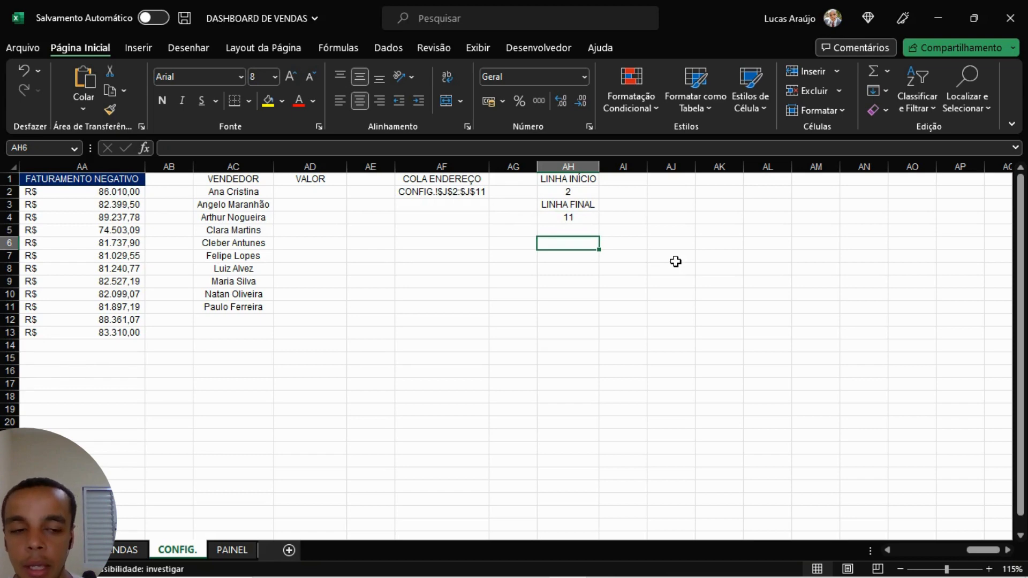
left_click_drag(984, 548, 902, 551)
left_click_drag(57, 163, 728, 158)
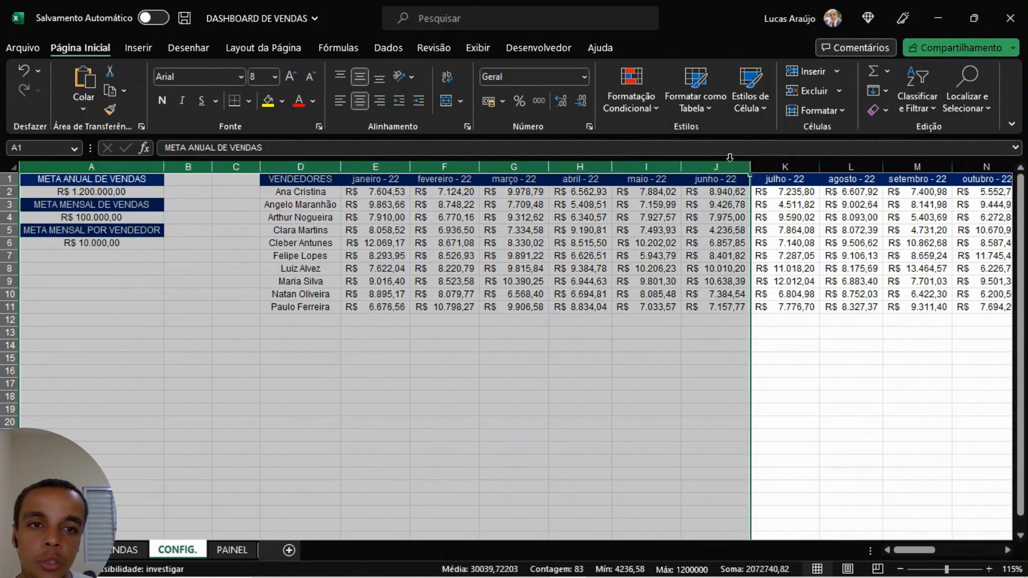
left_click(732, 166)
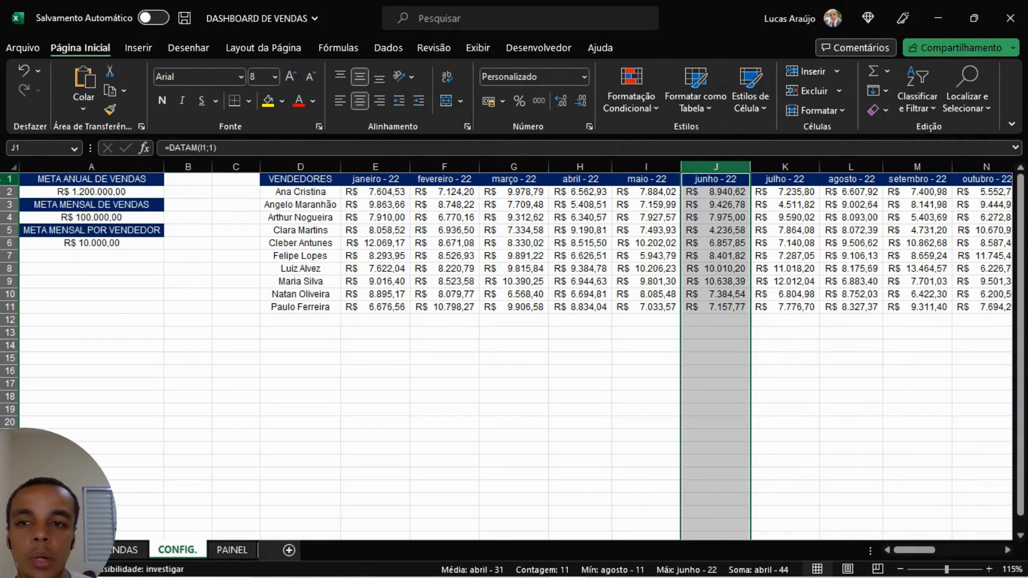
left_click_drag(917, 549, 1009, 550)
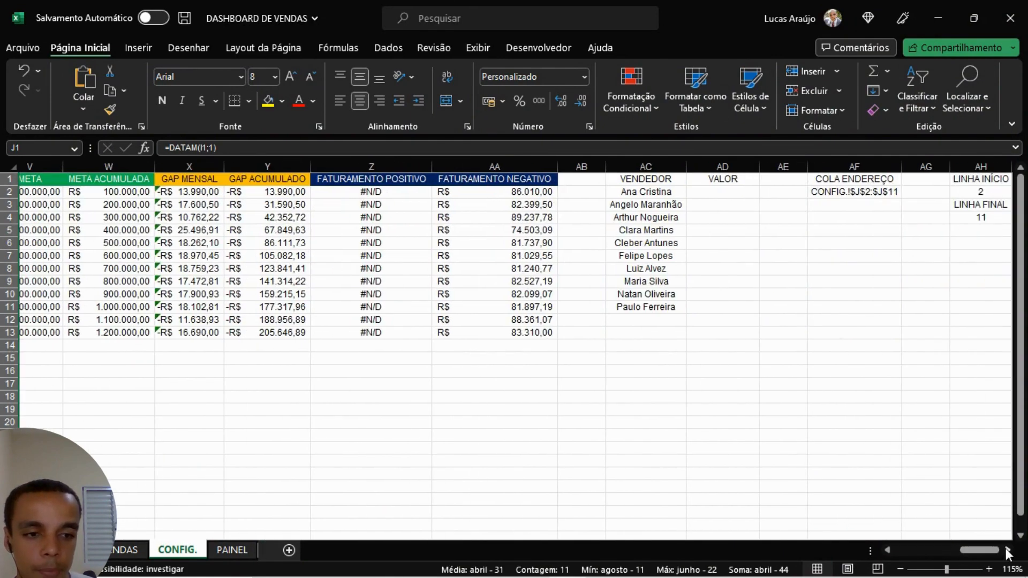
left_click(1008, 550)
left_click(1008, 551)
left_click(589, 232)
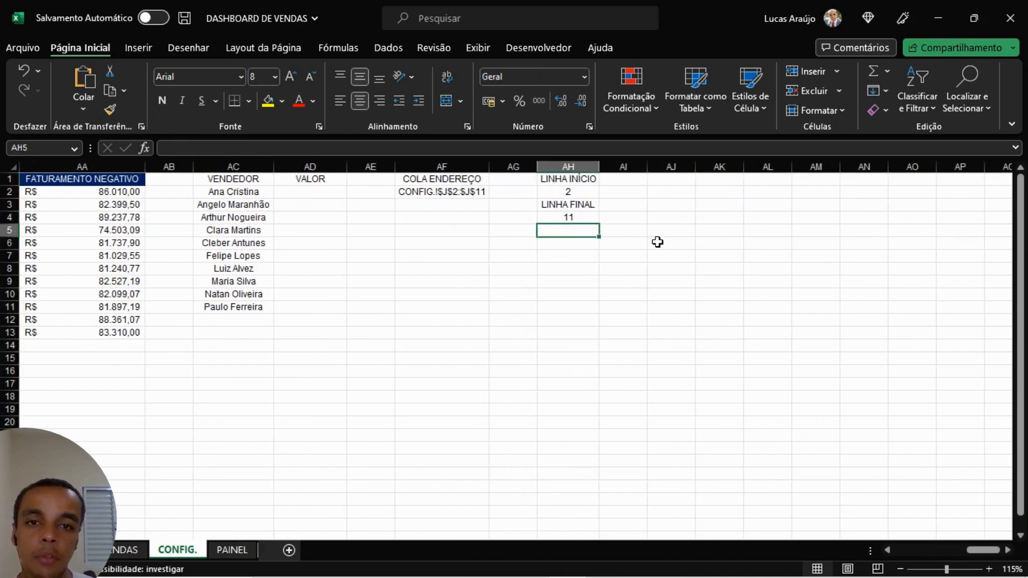
type("COLUNA")
key("Return")
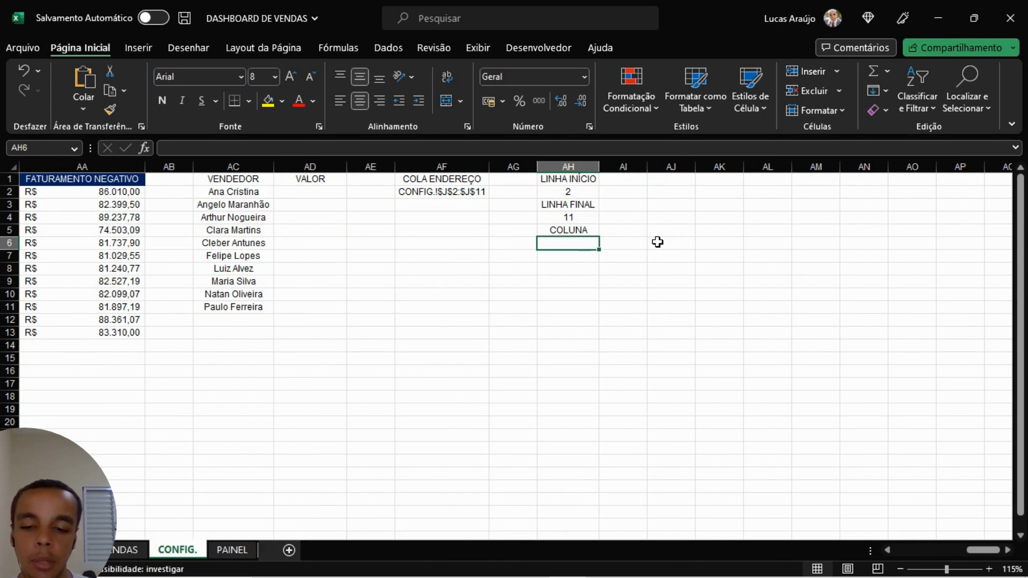
type("CORRE")
key("BackSpace")
key("BackSpace")
key("BackSpace")
key("BackSpace")
key("BackSpace")
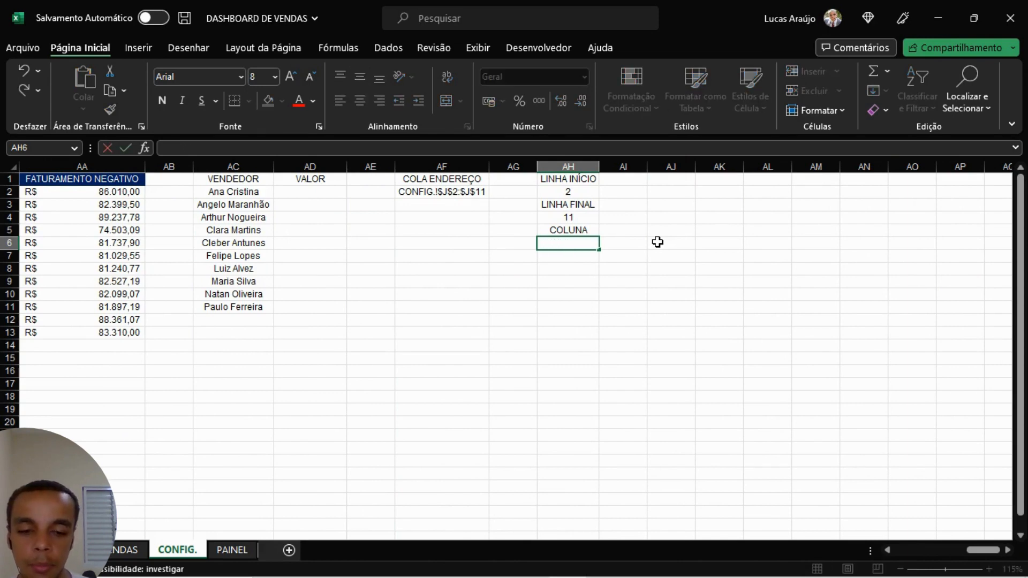
type("=CORRESP")
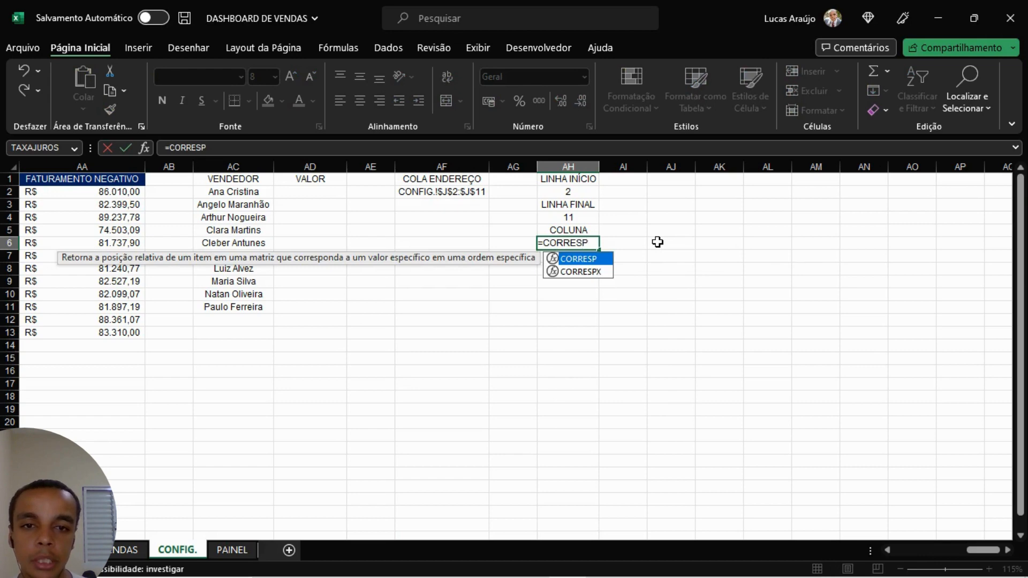
type("X")
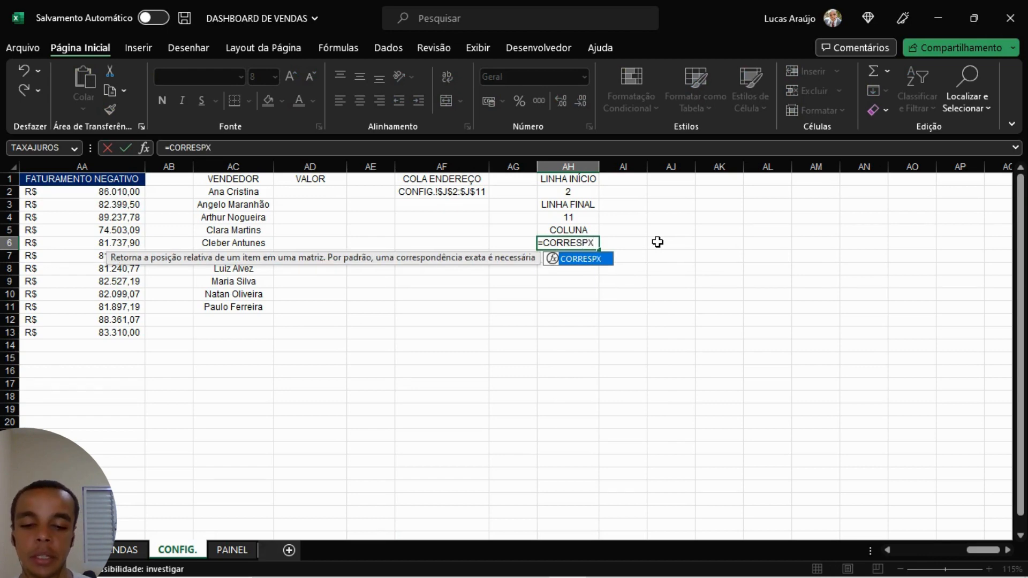
type("(")
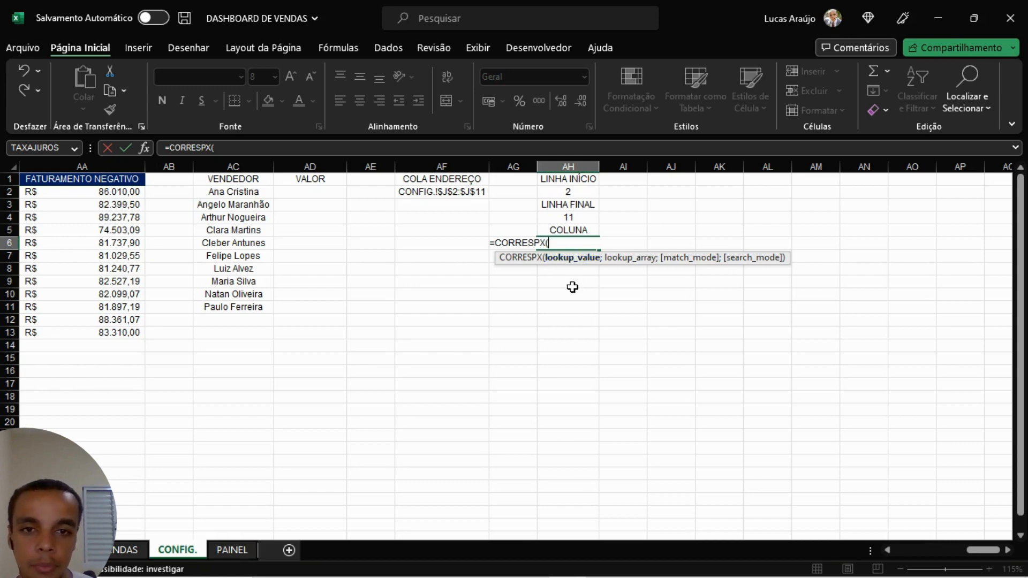
left_click(220, 550)
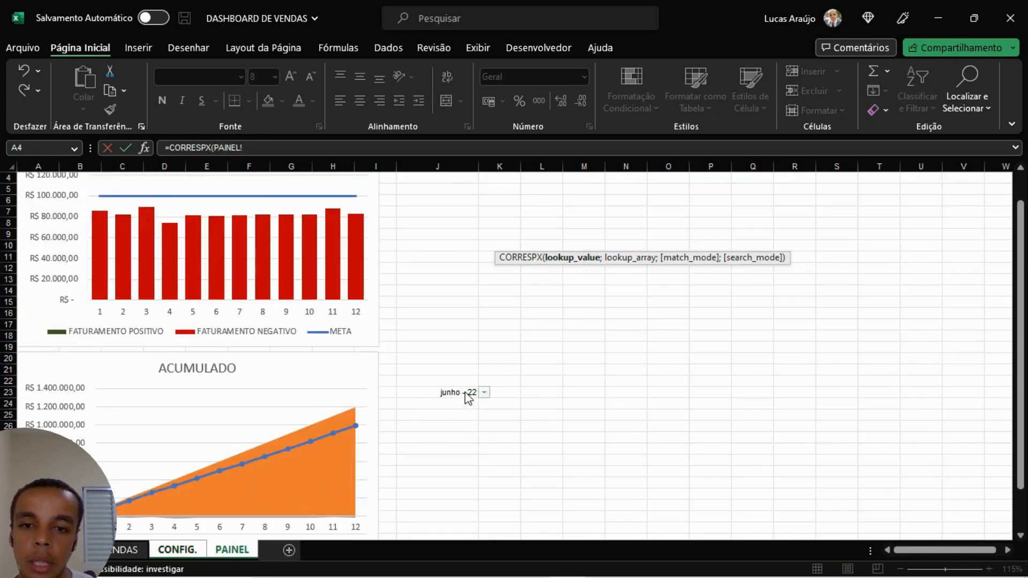
left_click(291, 142)
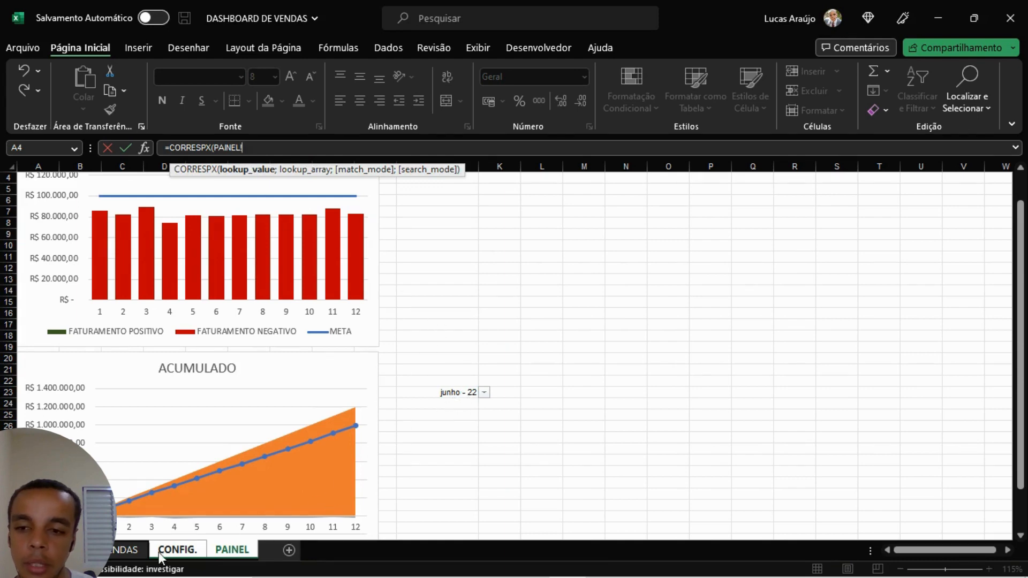
left_click(177, 550)
key("Escape")
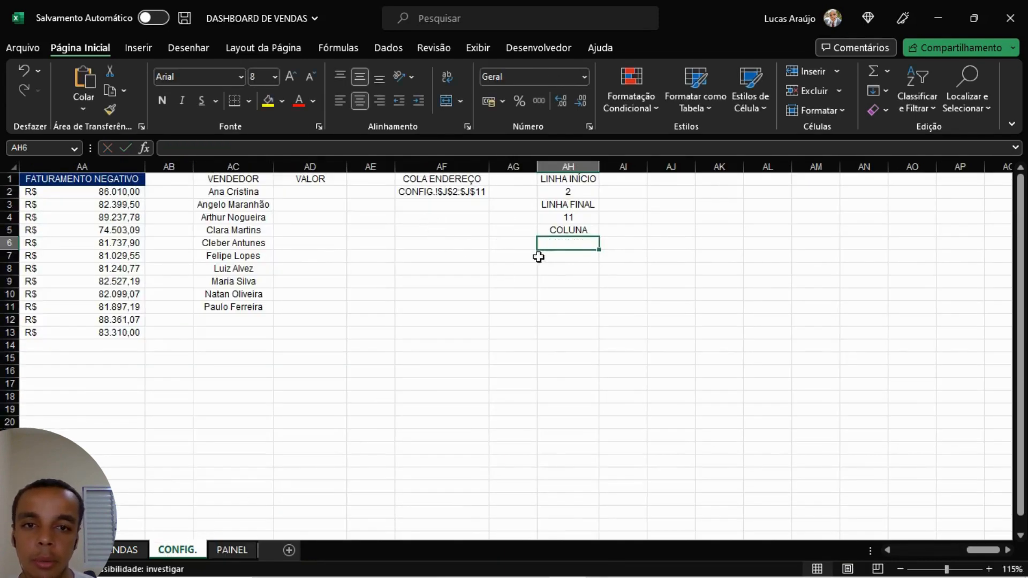
Step: Start a CORRESPX formula in AH6 under COLUNA with the PAINEL month selector as absolute lookup value, PAINEL!$J$23
type("=CORRES")
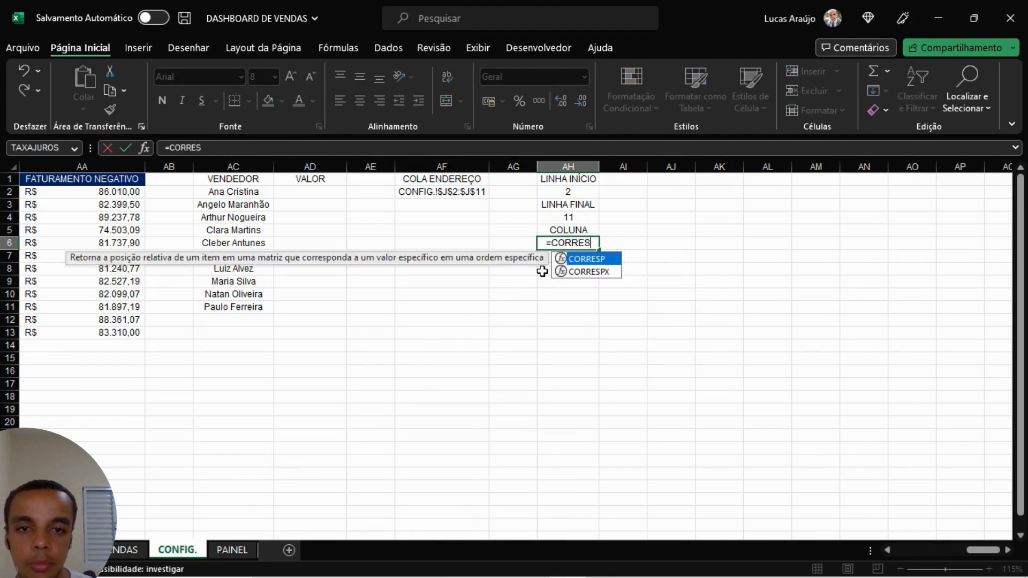
type("PX")
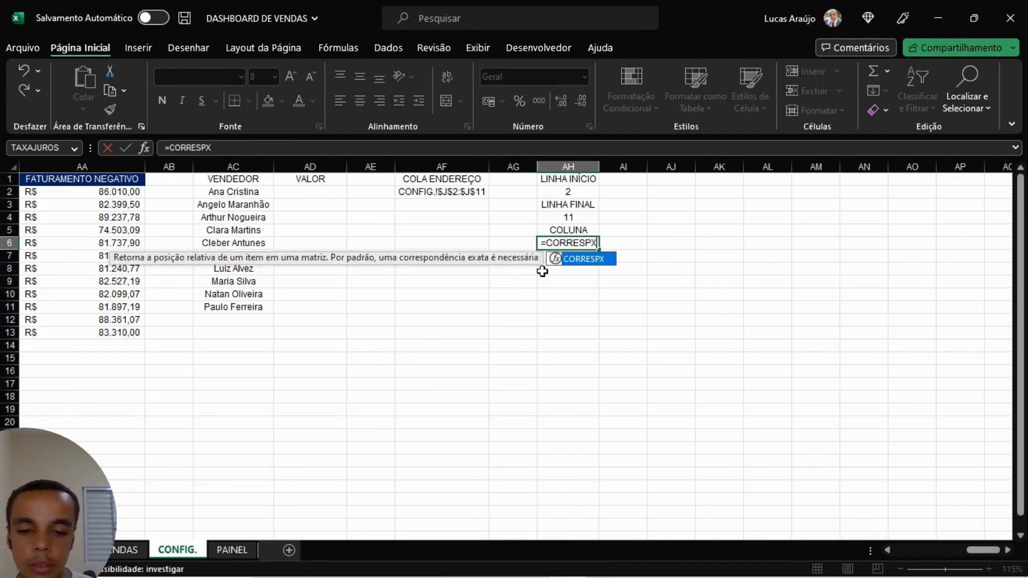
type("(")
left_click(232, 550)
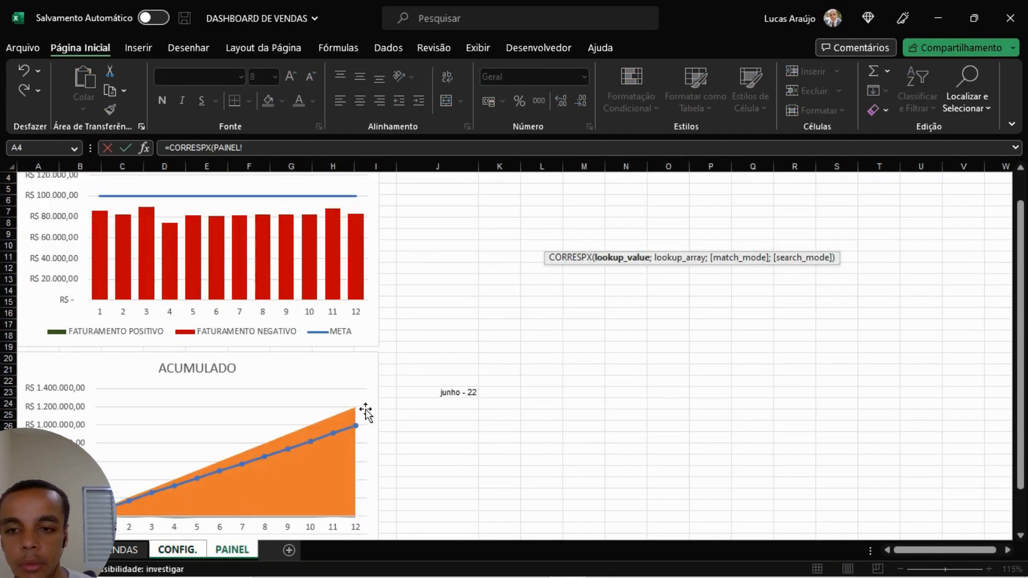
left_click(423, 393)
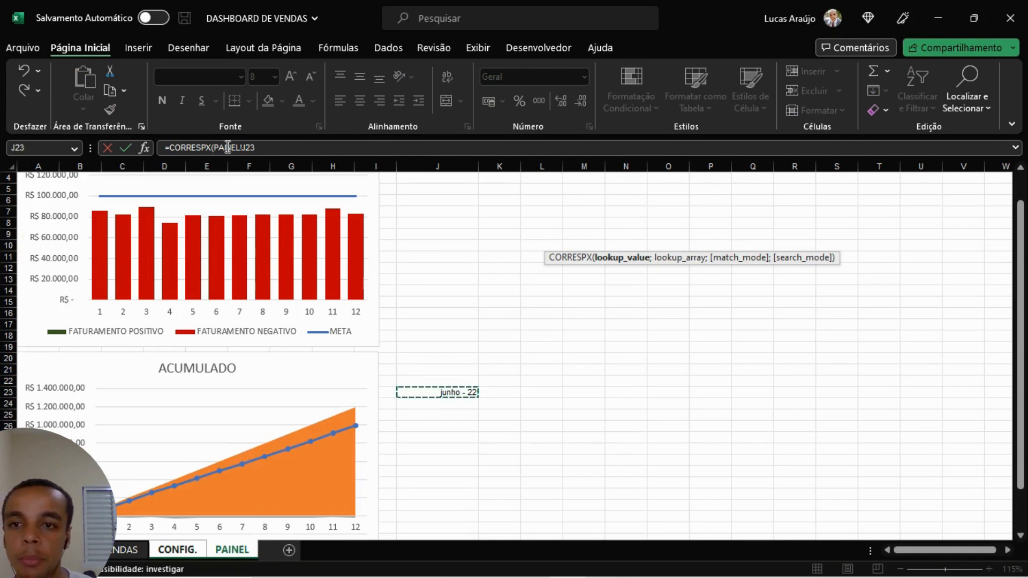
left_click(263, 148)
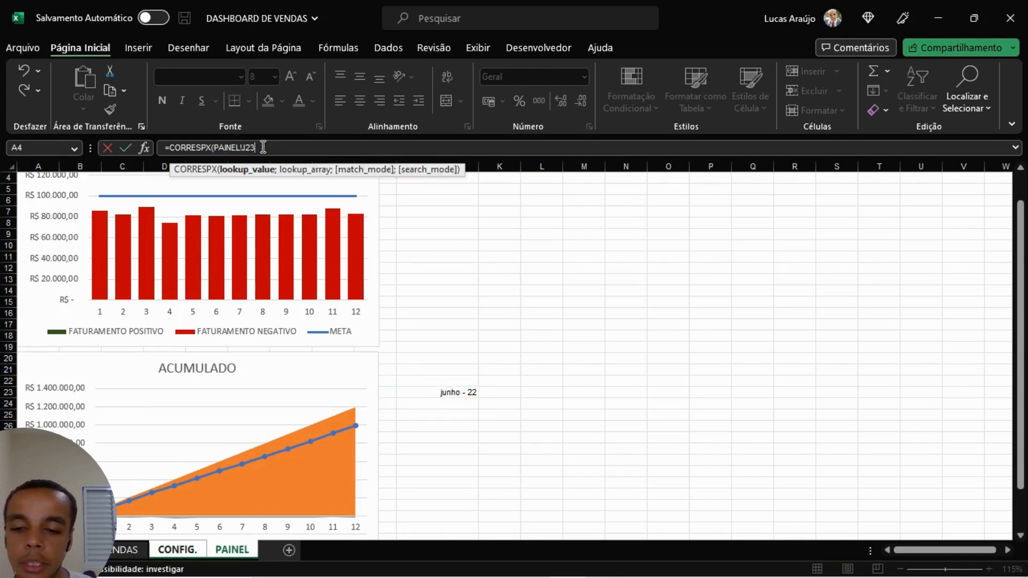
key("F4")
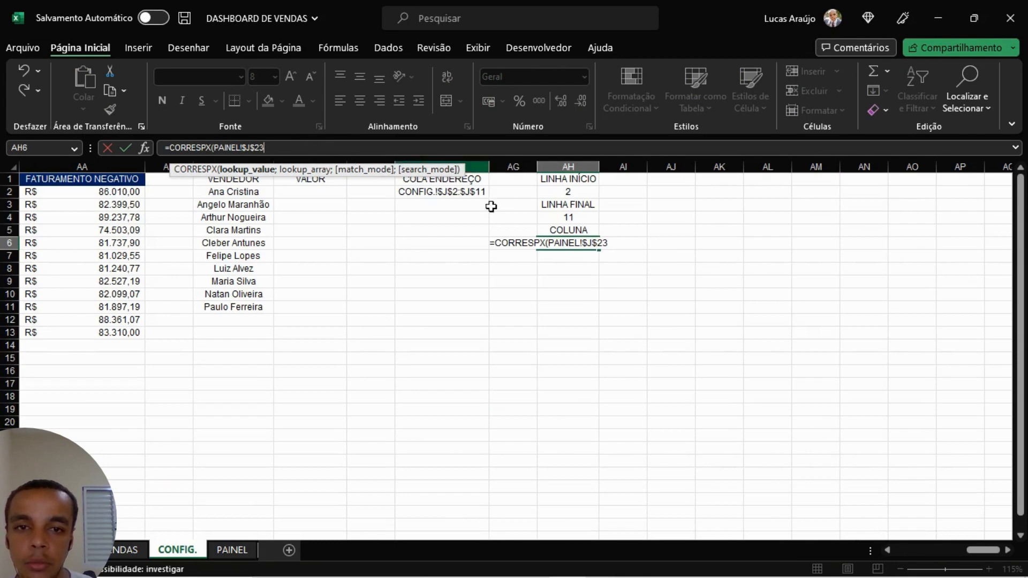
type(";")
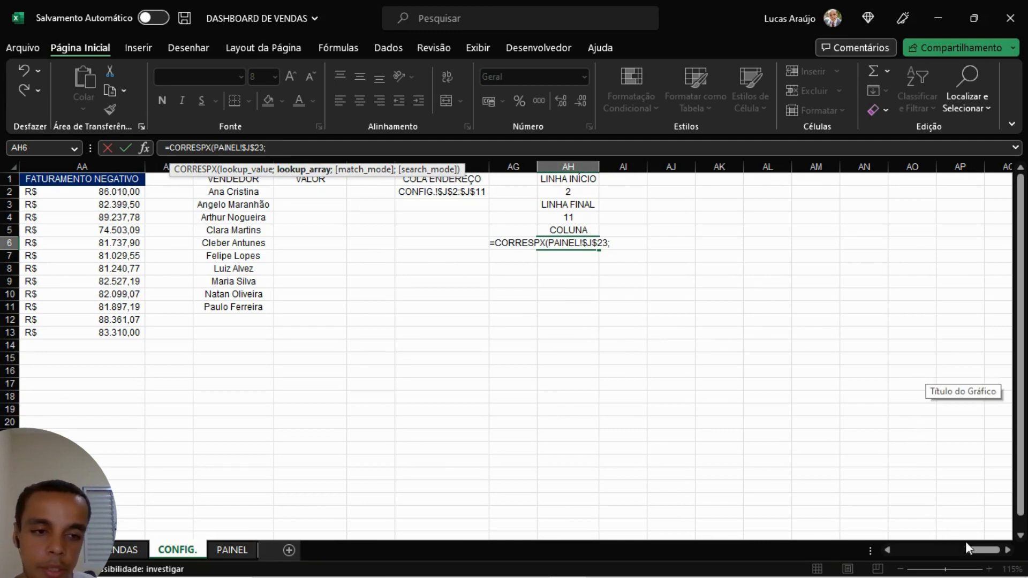
Step: Set the formula's lookup array to the CONFIG. header row as the absolute range $A$1:$Q$1, without the sheet name prefix
left_click_drag(979, 550, 895, 550)
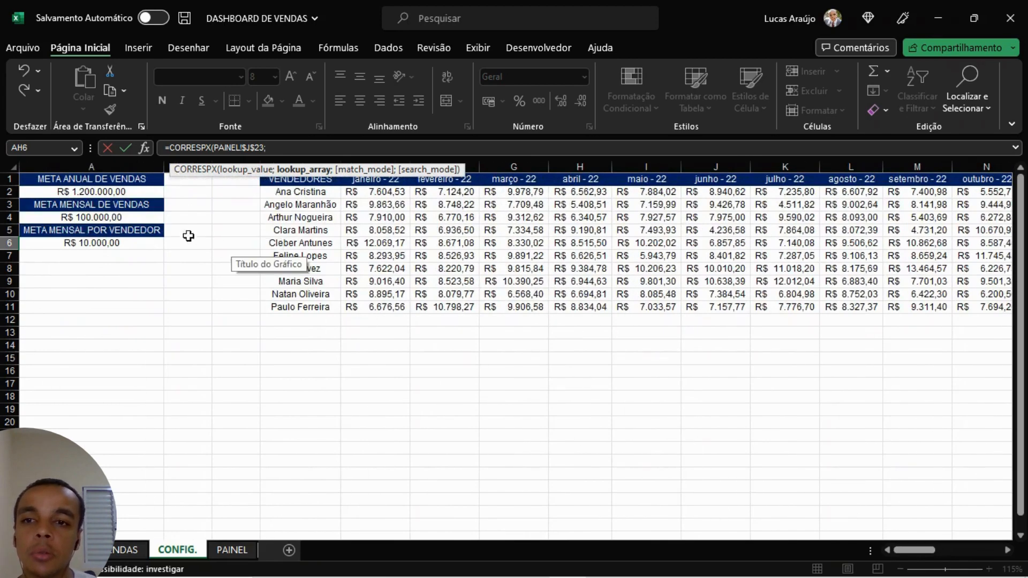
left_click(119, 178)
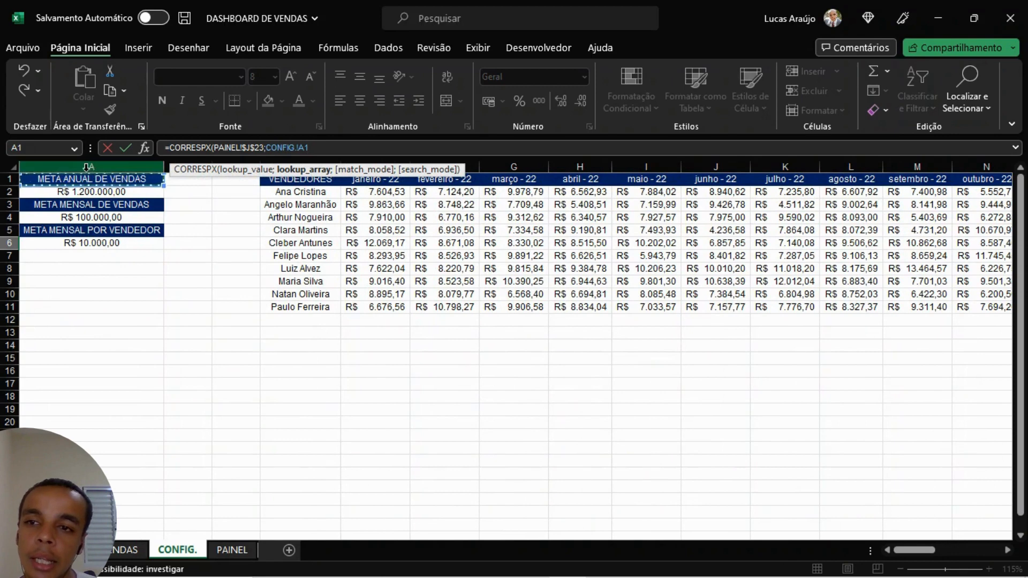
left_click_drag(142, 178, 957, 171)
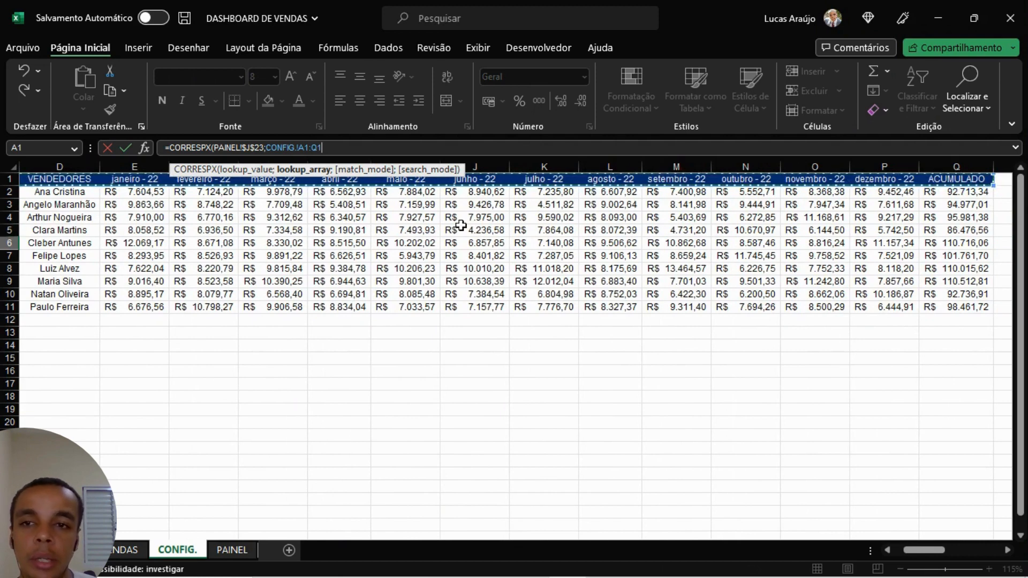
left_click_drag(926, 550, 910, 556)
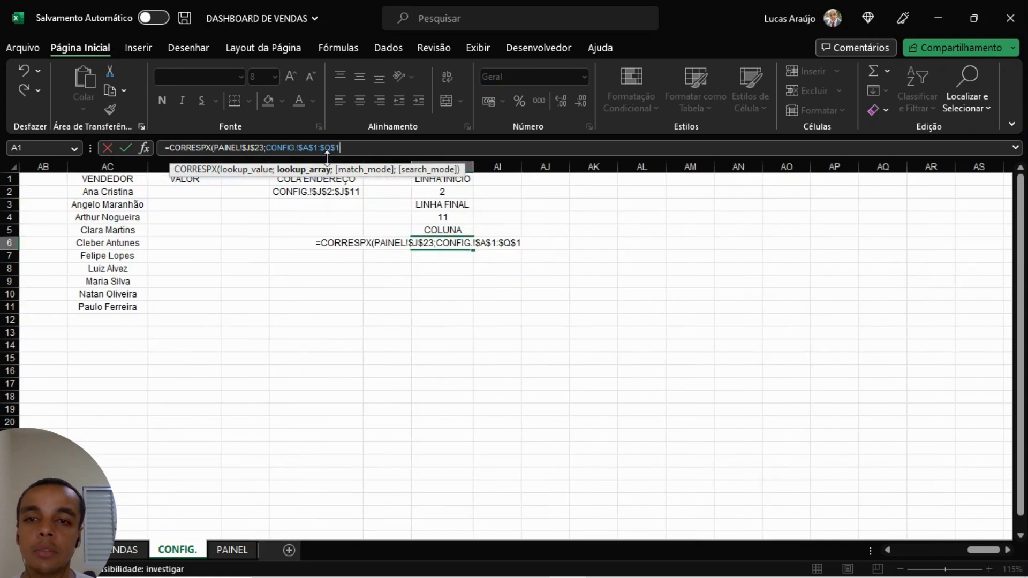
key("BackSpace")
key("BackSpace")
key("BackSpace")
key("BackSpace")
key("BackSpace")
key("BackSpace")
key("BackSpace")
key("BackSpace")
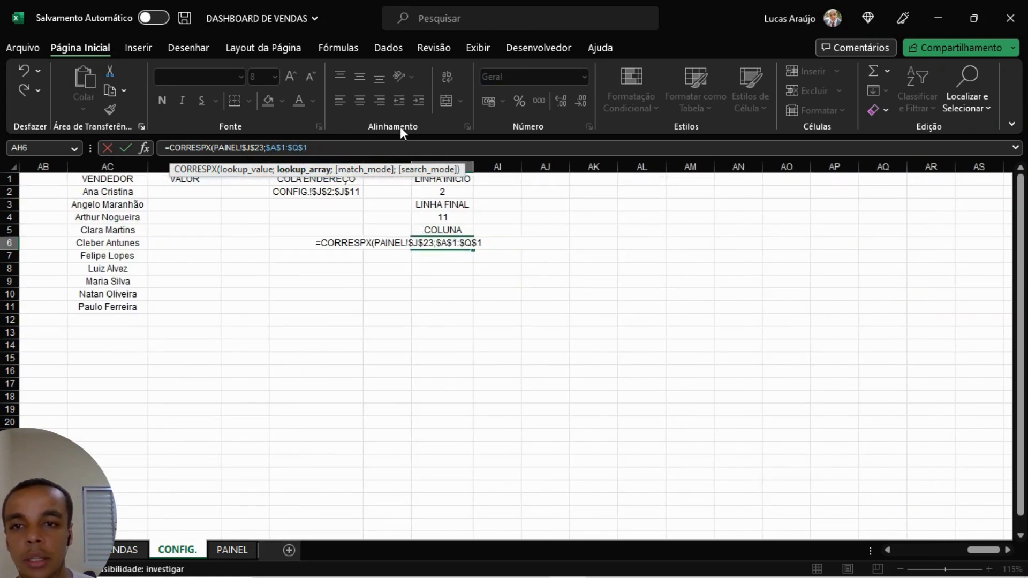
Step: Complete the AH6 formula with exact match 0 and first-to-last search 1, as =CORRESPX(PAINEL!$J$23;$A$1:$Q$1;0;1)
left_click(351, 148)
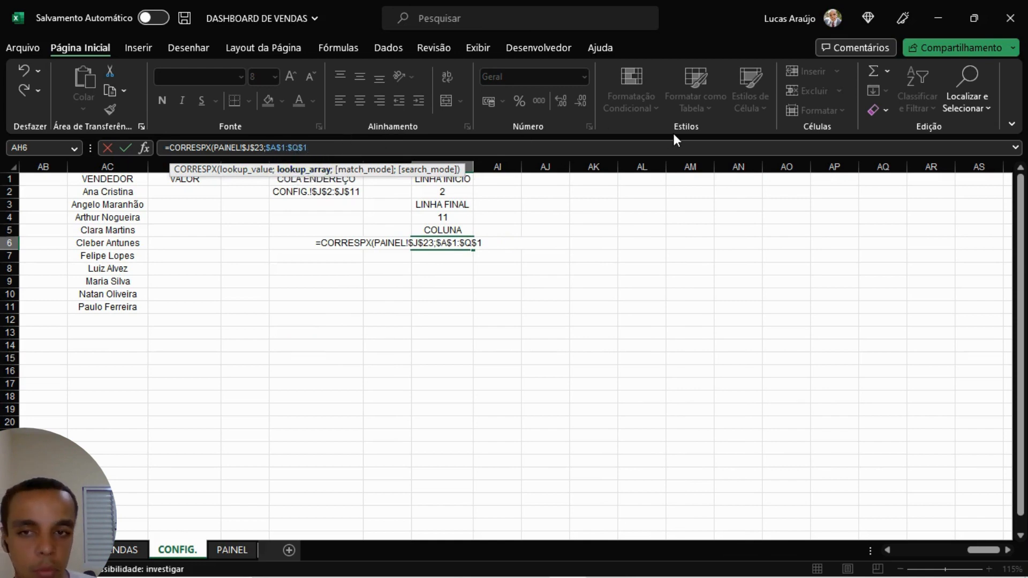
type(";")
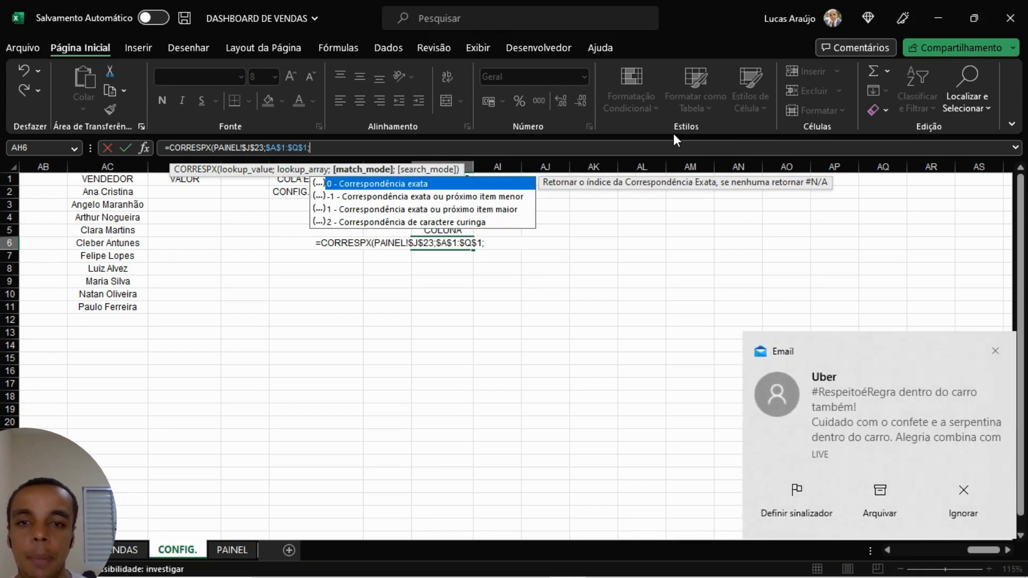
left_click(995, 350)
left_click(378, 150)
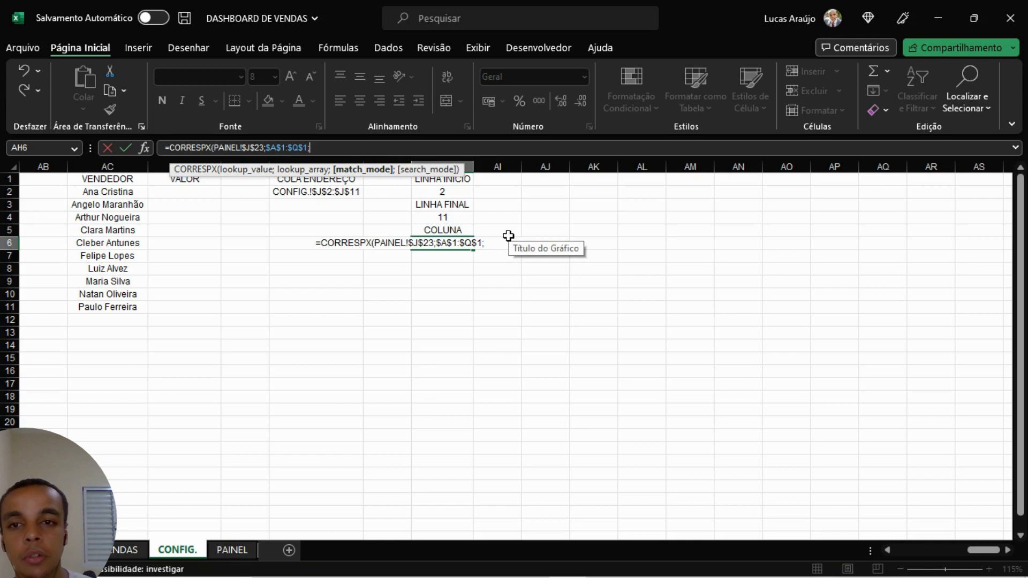
type("0")
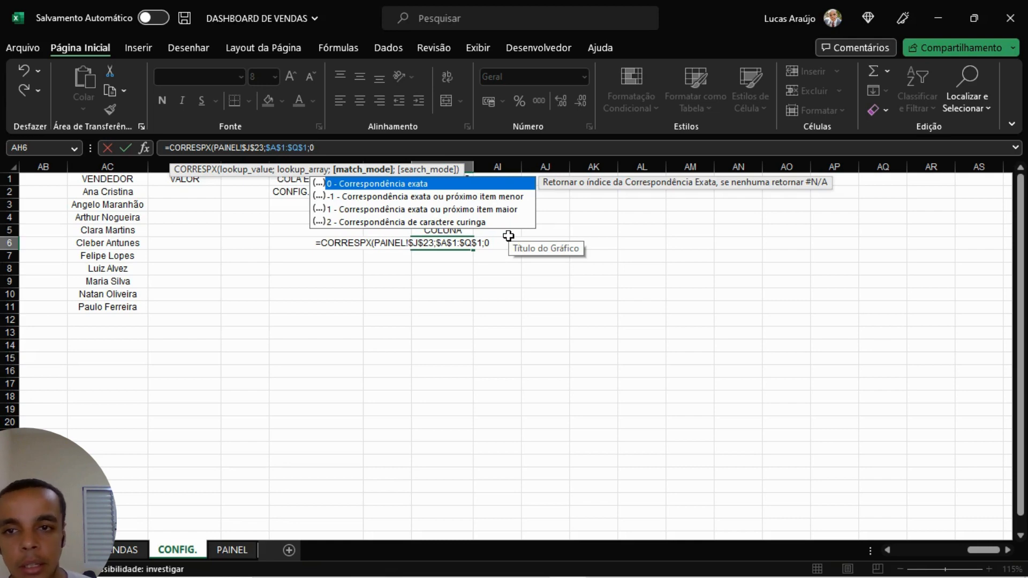
type(";1")
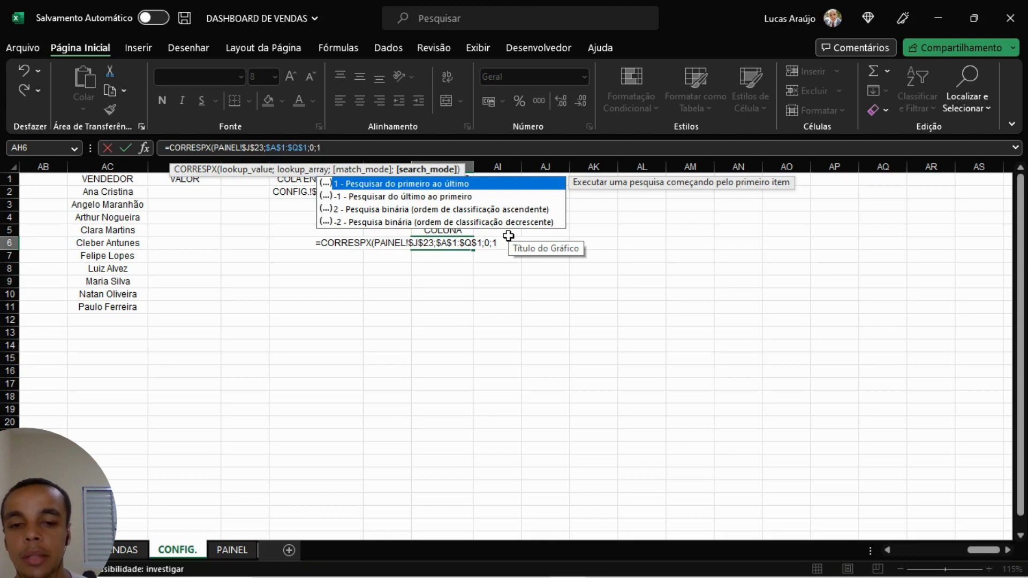
type(")")
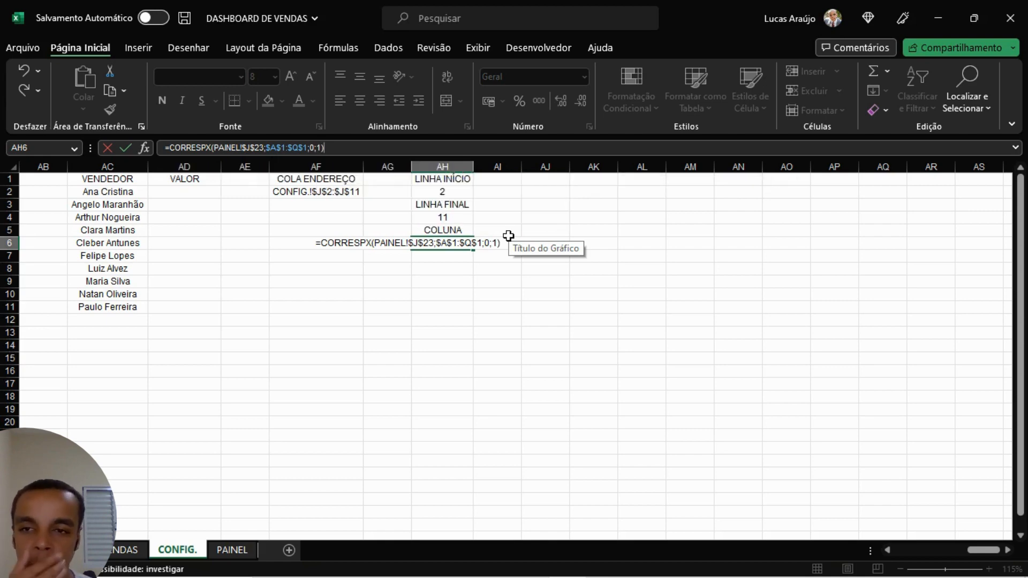
key("ctrl+Return")
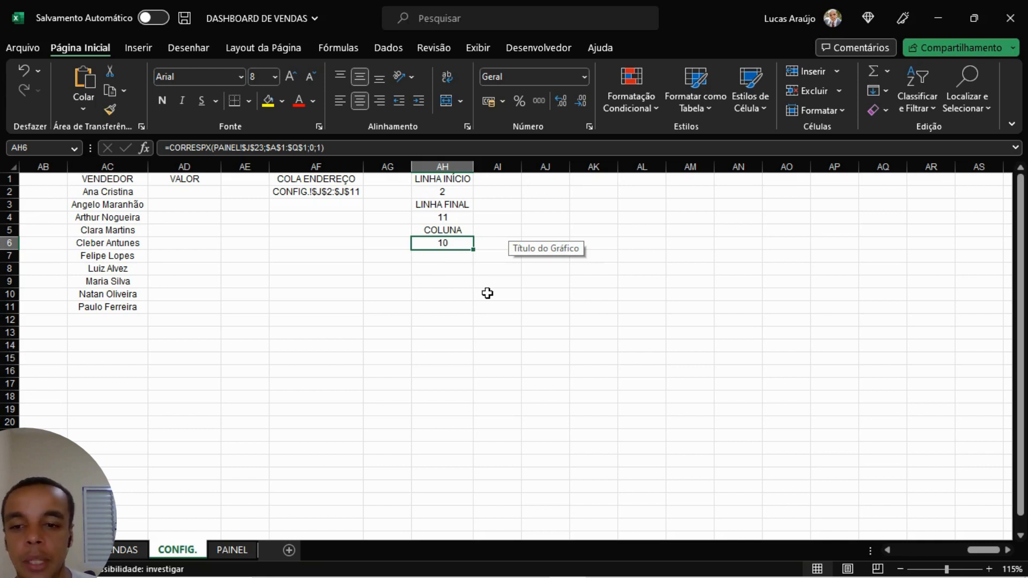
Step: Test the COLUNA formula by setting the PAINEL month selector to novembro - 22 and checking AH6 on CONFIG
left_click(230, 549)
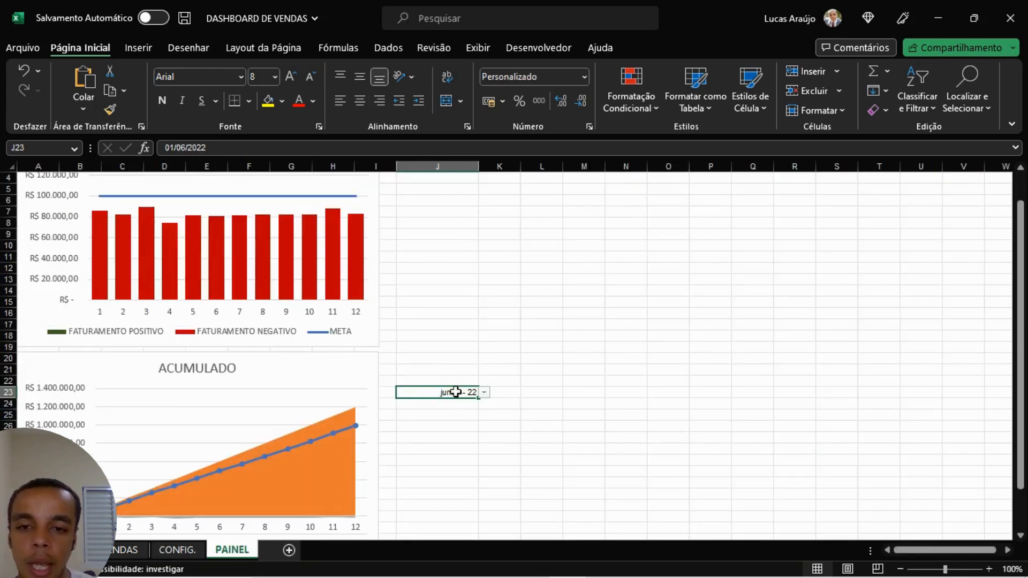
left_click(483, 393)
left_click(440, 453)
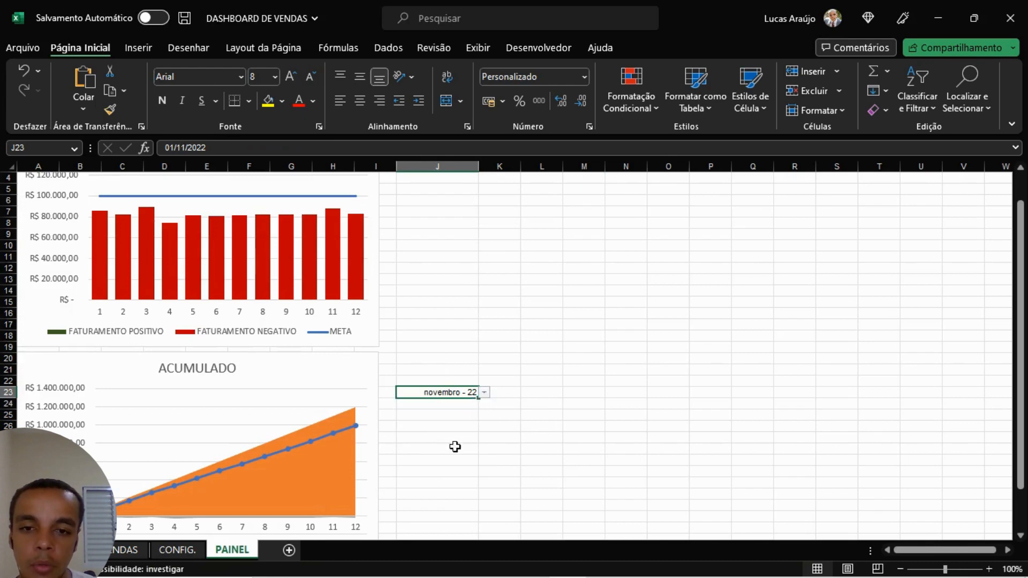
left_click(177, 550)
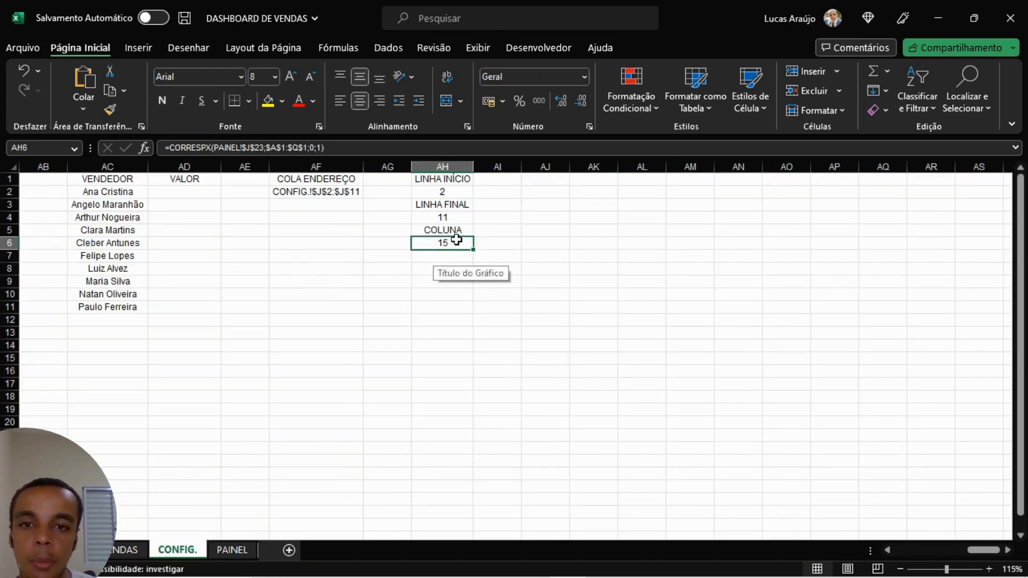
Step: Count the CONFIG. header columns from junho - 22 to novembro - 22 and compare the position with COLUNA in AH6
left_click_drag(972, 550, 927, 554)
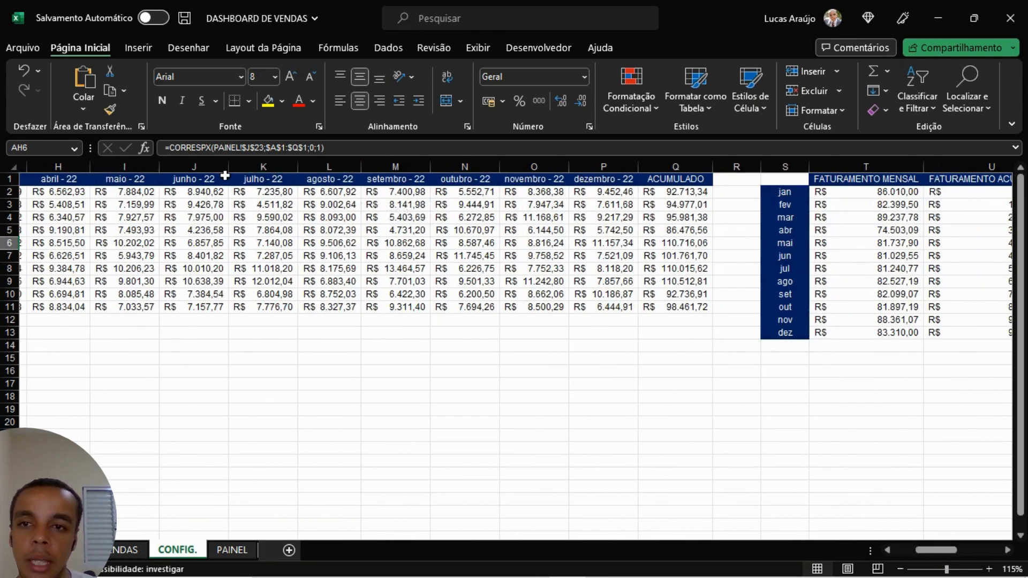
left_click(194, 166)
left_click(263, 167)
left_click(327, 166)
left_click(395, 166)
left_click(464, 166)
left_click(533, 166)
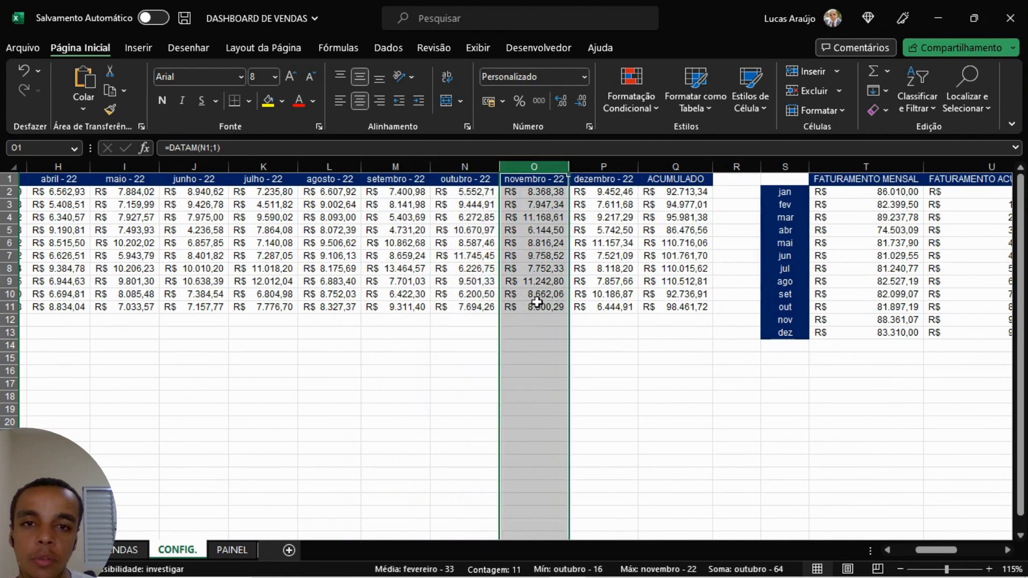
left_click_drag(947, 552, 1012, 554)
left_click(1009, 550)
left_click(1009, 550)
left_click(1009, 550)
left_click(1009, 551)
left_click(1009, 550)
left_click(1009, 550)
left_click(461, 243)
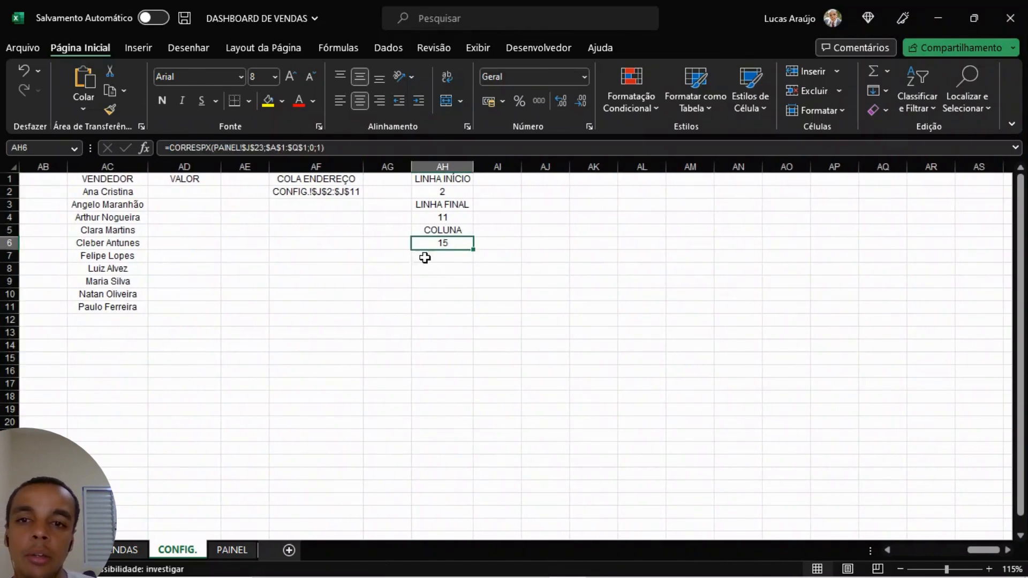
Step: Set the PAINEL month selector back to junho - 22 and review the CONFIG. helper cells AH1:AH6
left_click(234, 549)
left_click(484, 394)
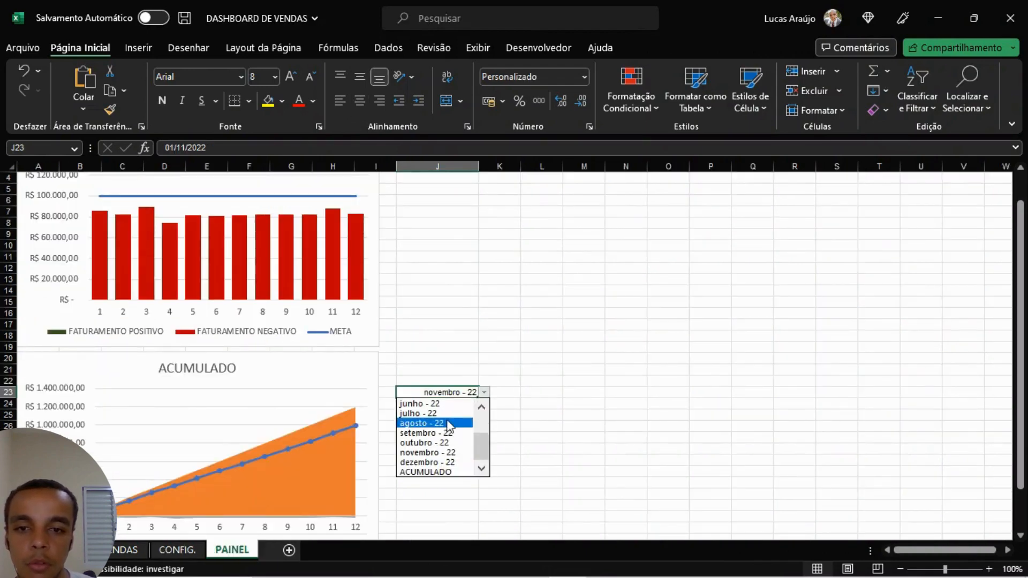
left_click(436, 404)
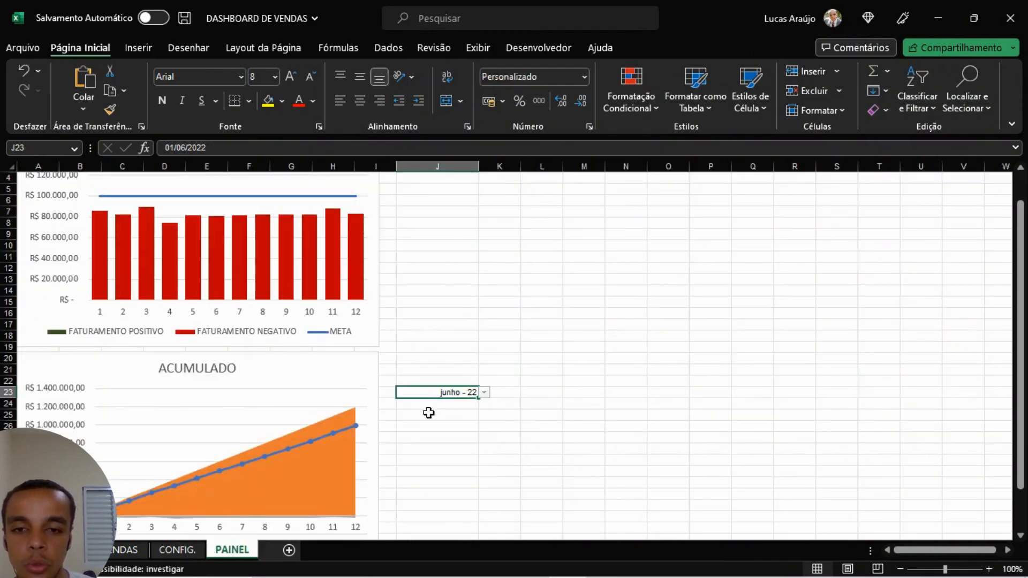
left_click(177, 549)
left_click(315, 320)
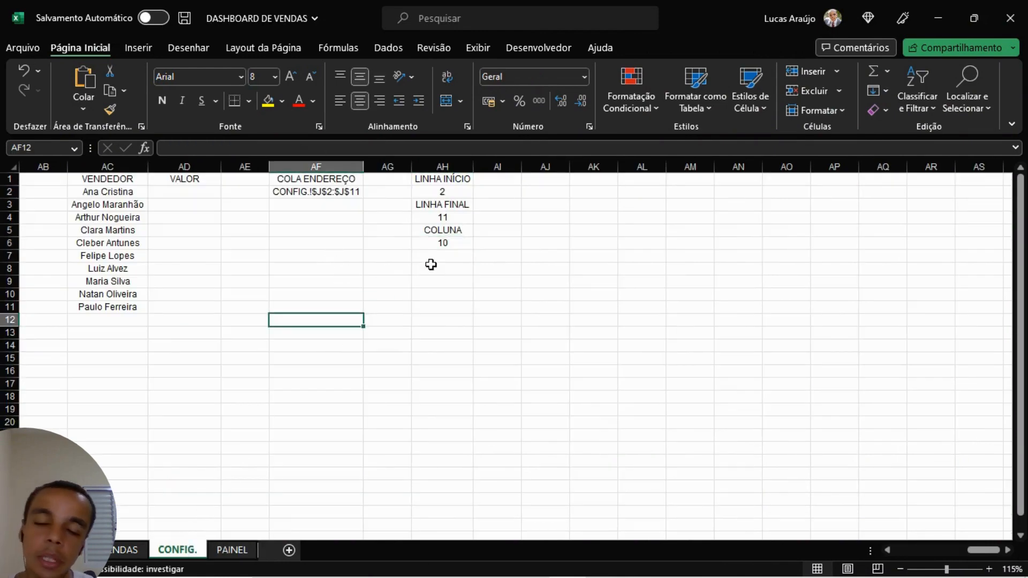
left_click_drag(447, 179, 436, 249)
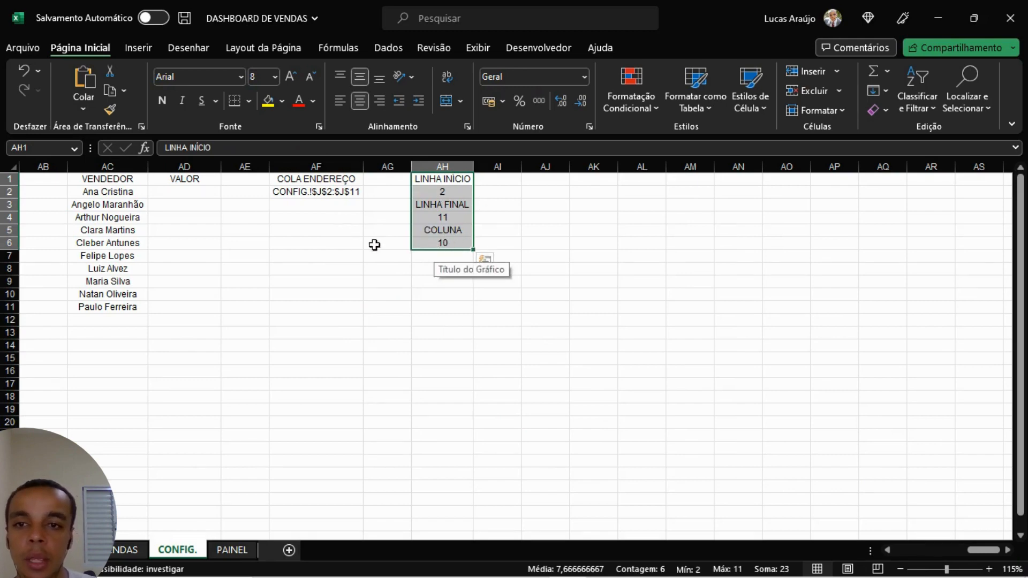
left_click(393, 298)
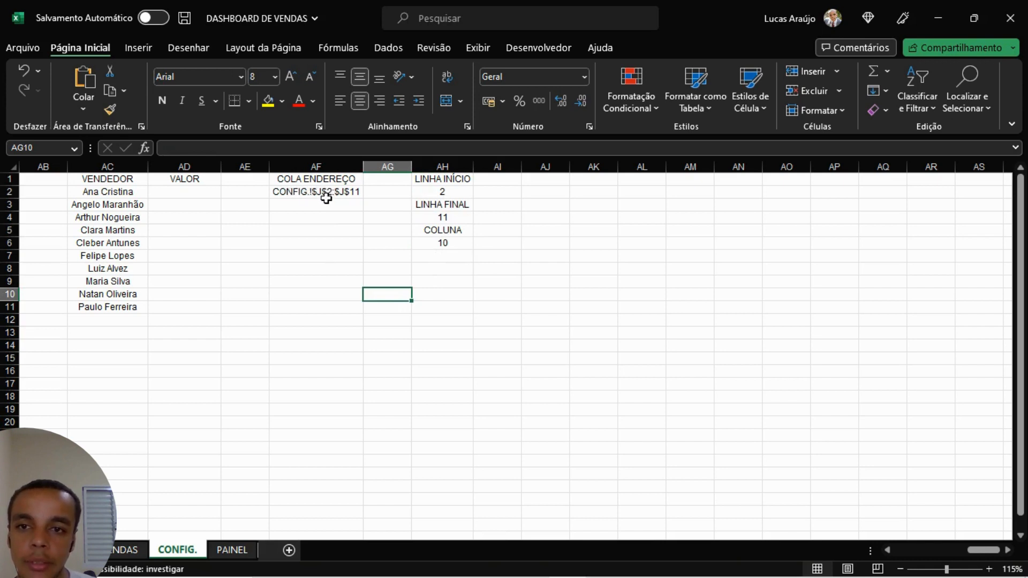
Step: Enter the label END. PARTE 1 in AH8 and fit column AH to its contents
left_click(444, 268)
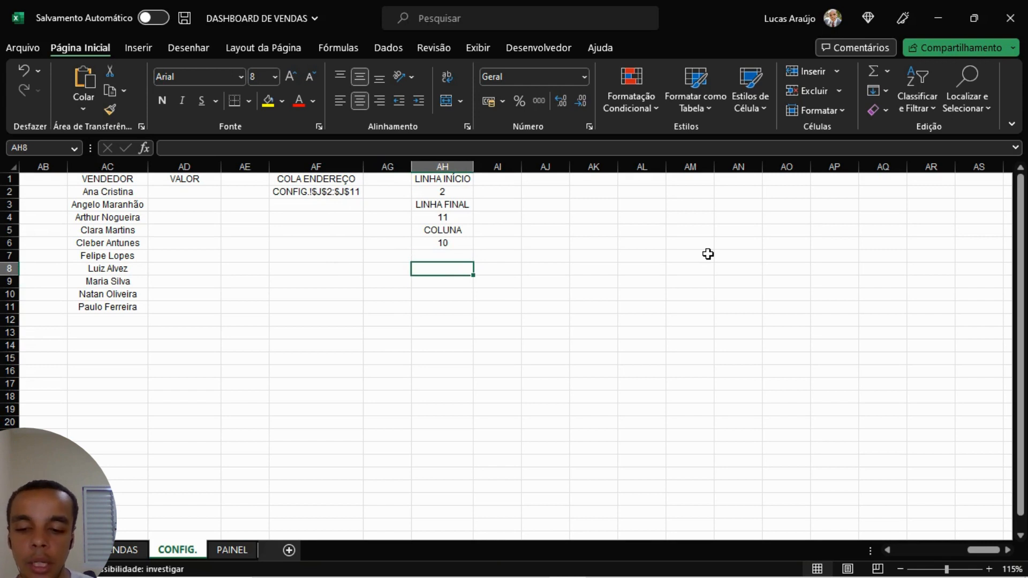
type("END. PA")
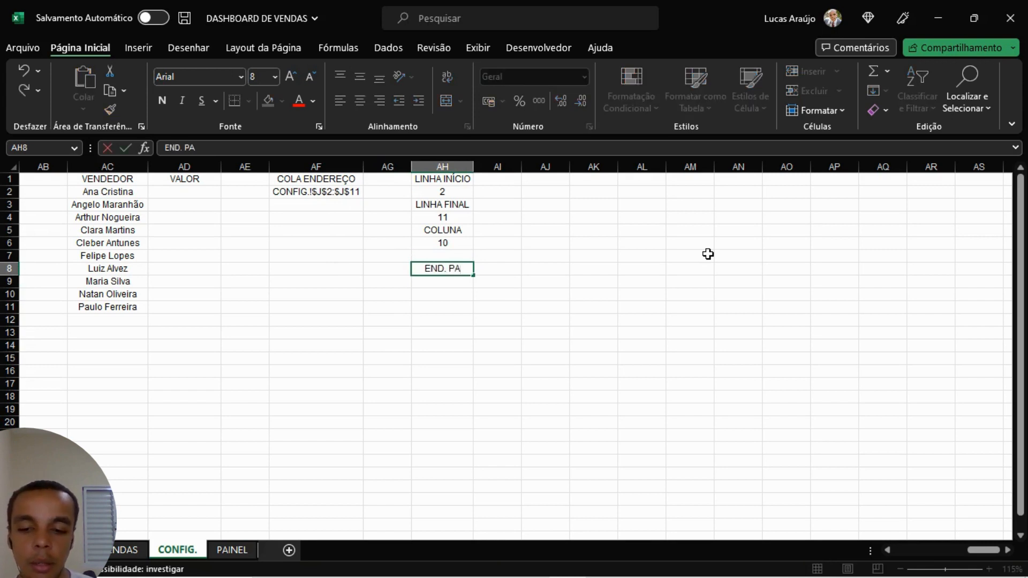
type("RTE 1")
key("Return")
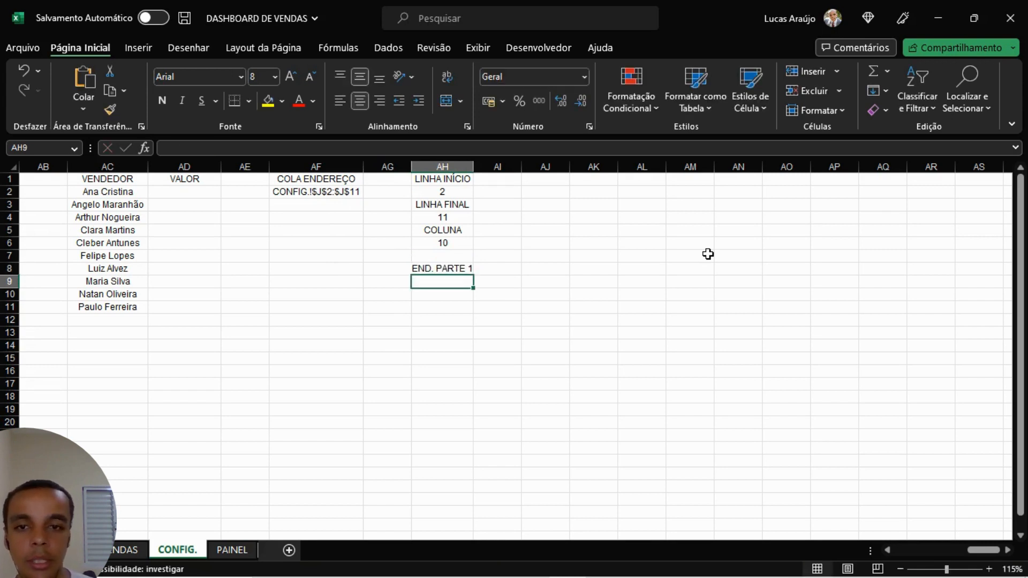
double_click(473, 167)
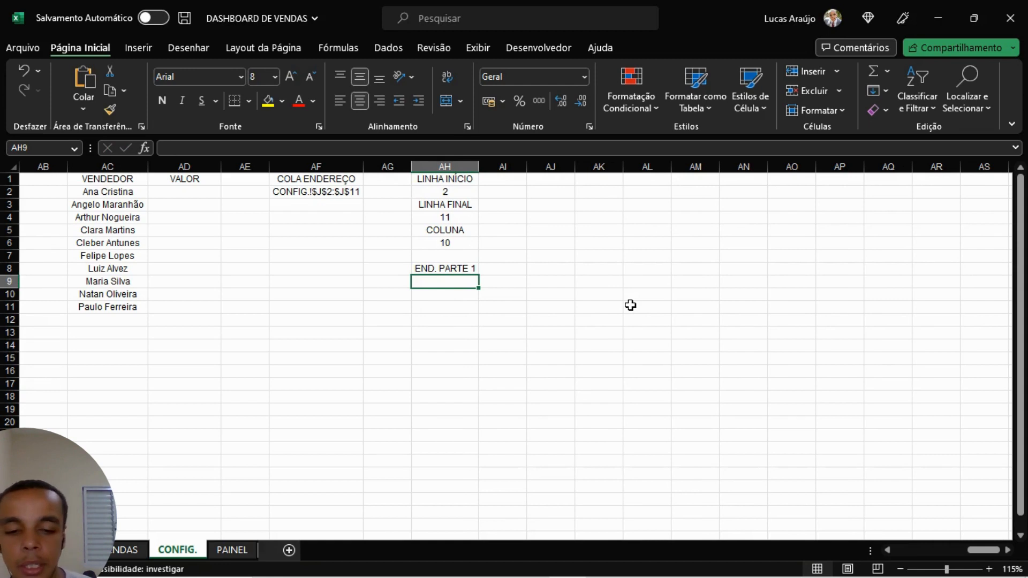
Step: Enter =ENDEREÇO(AH2;AH6;1;1) in AH9 to build an absolute, A1-style address from LINHA INÍCIO and COLUNA
type("=END")
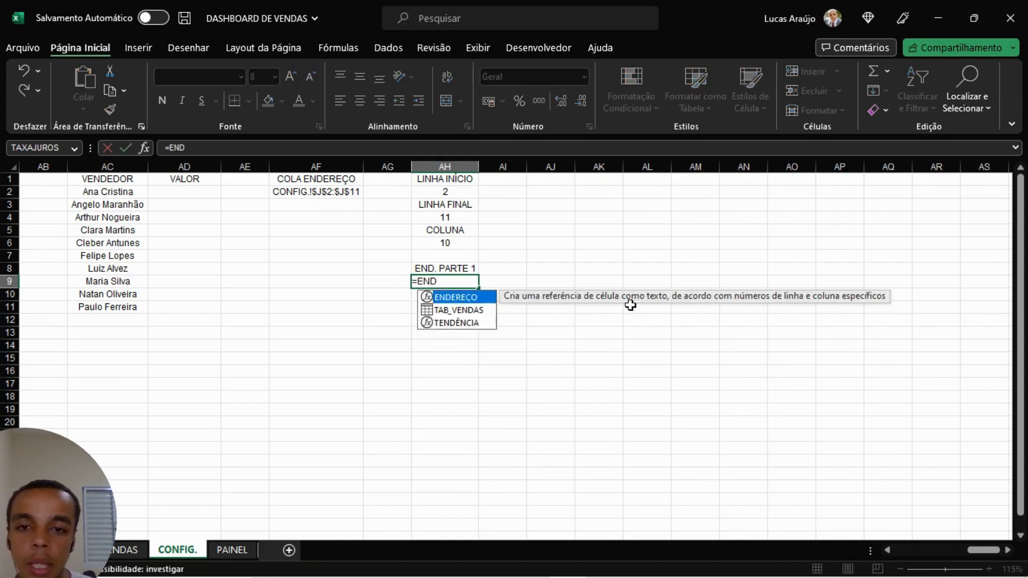
type("EREÇO(")
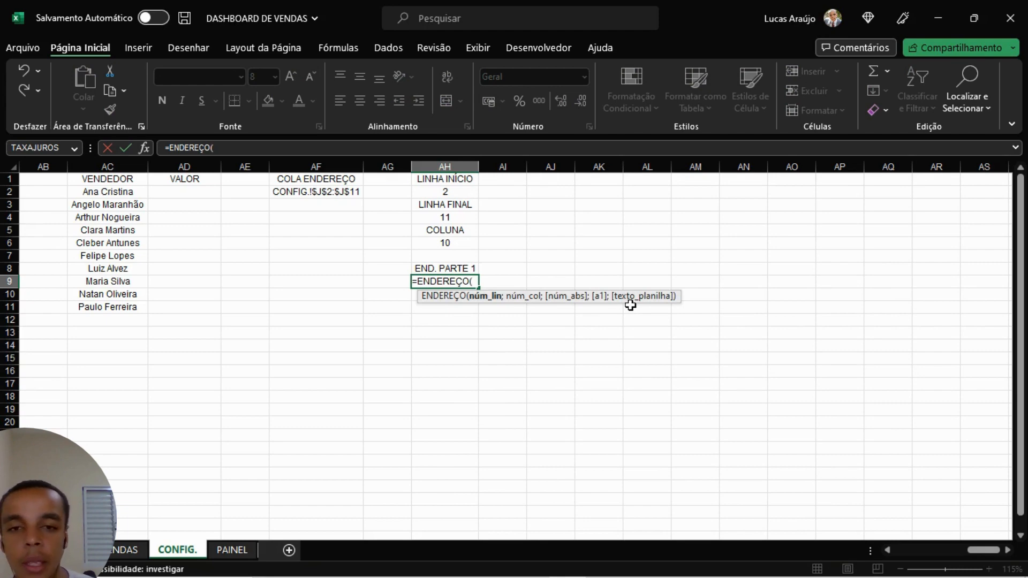
left_click(454, 193)
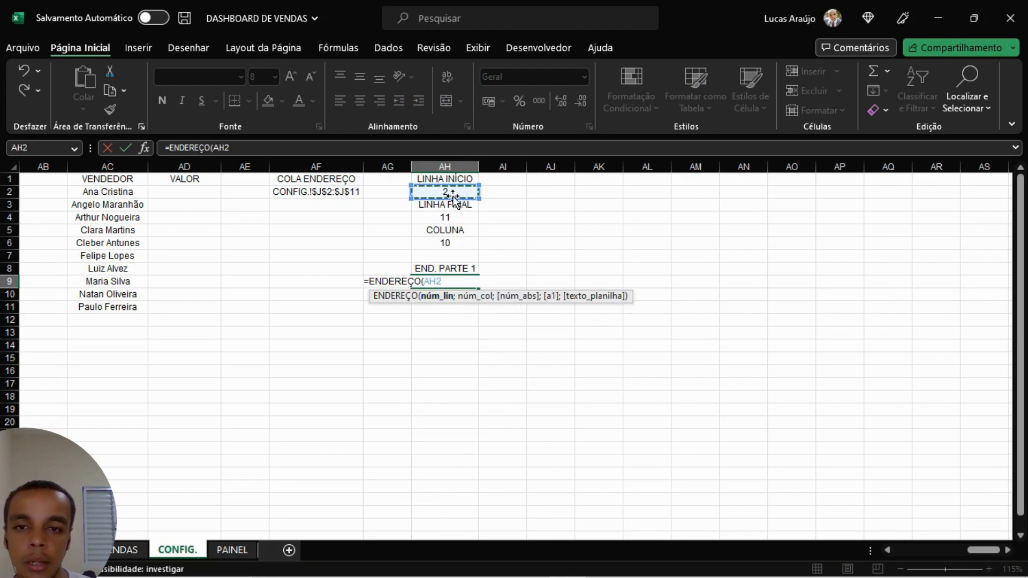
type(";")
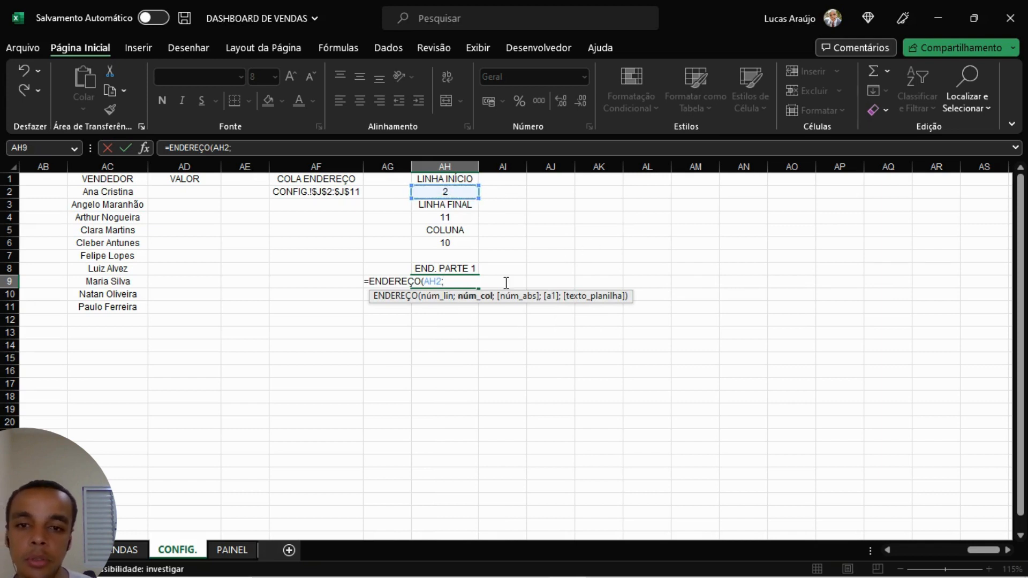
left_click(445, 243)
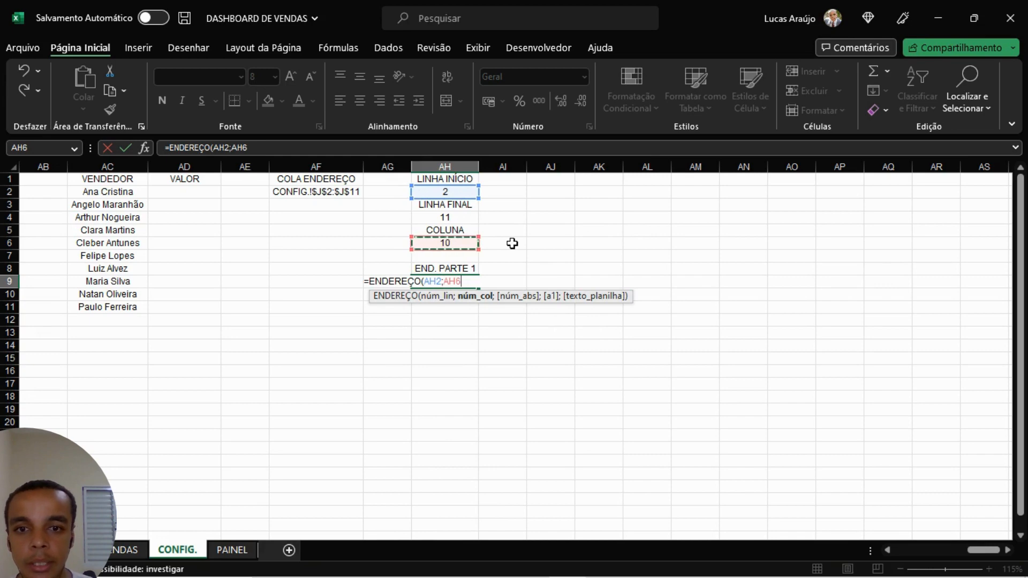
type(";1")
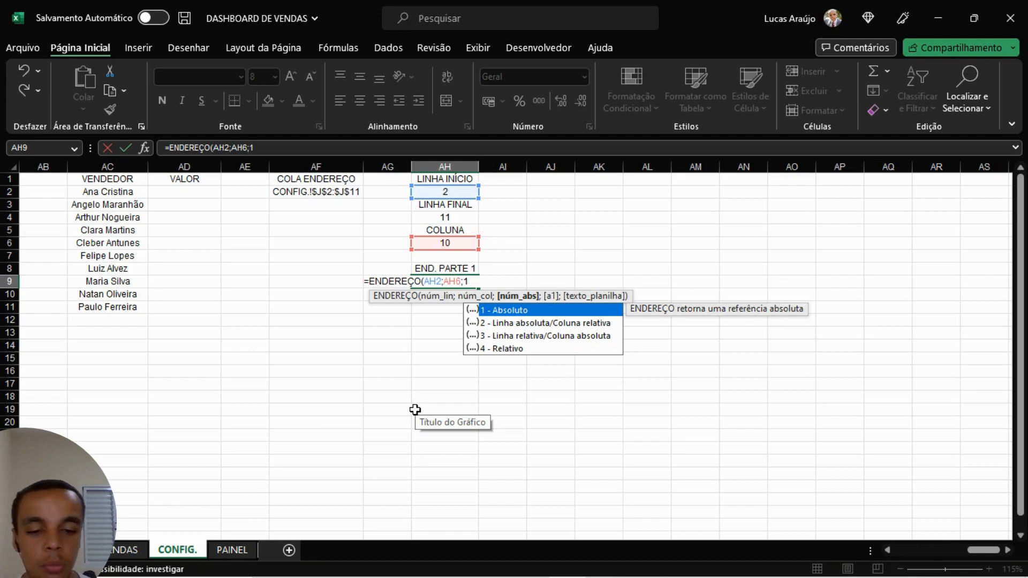
type(";1")
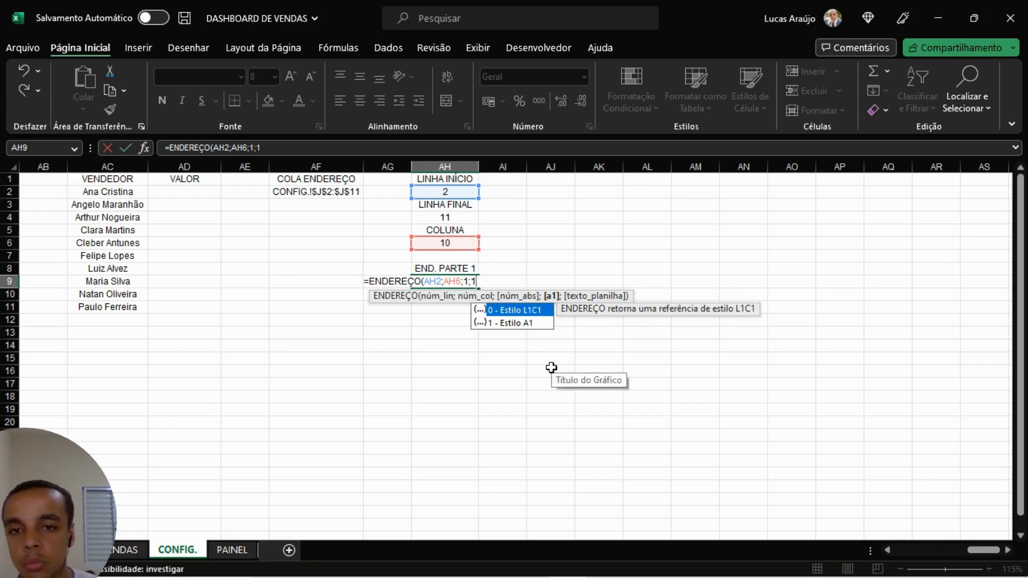
type(")")
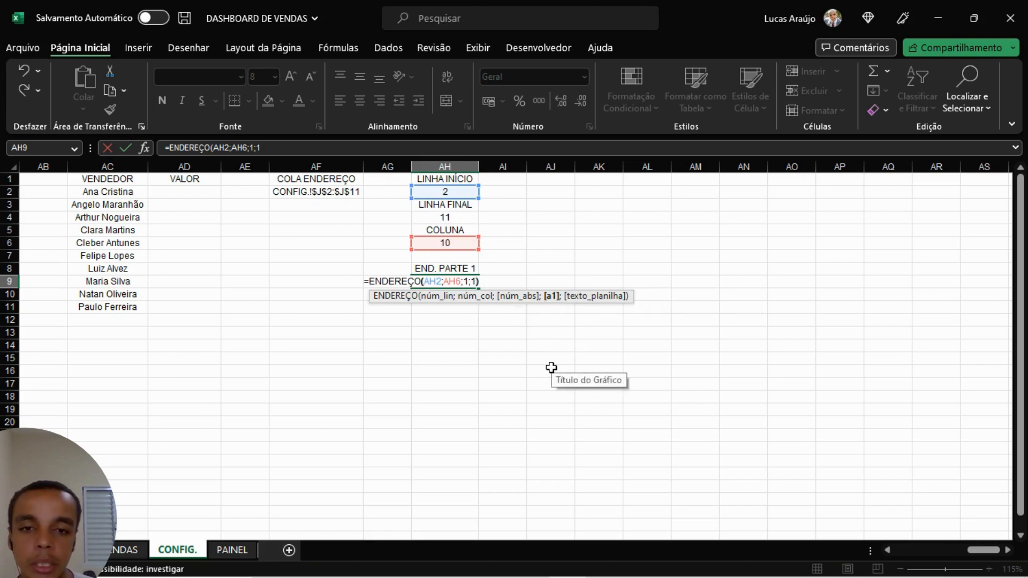
key("Return")
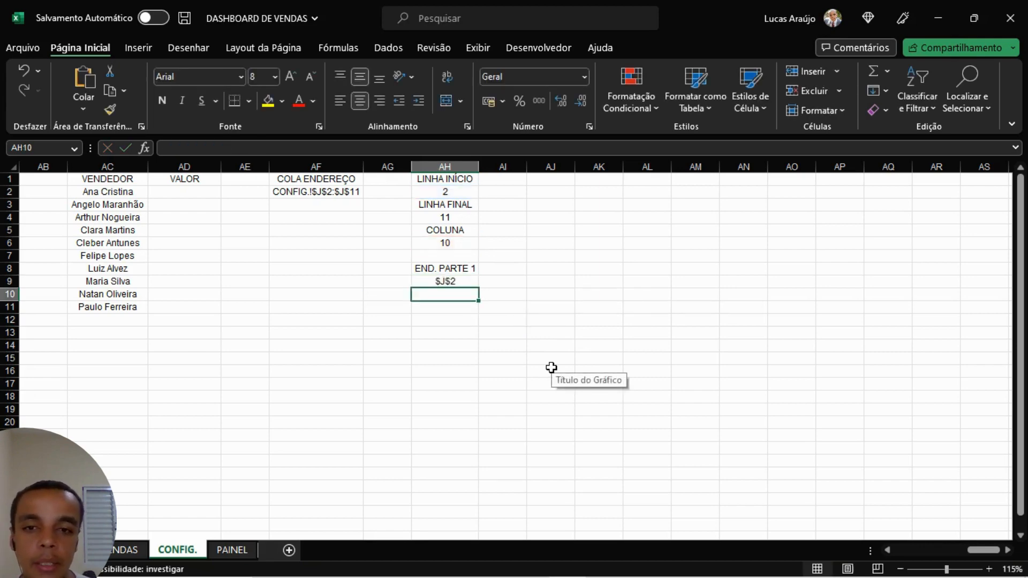
key("Up")
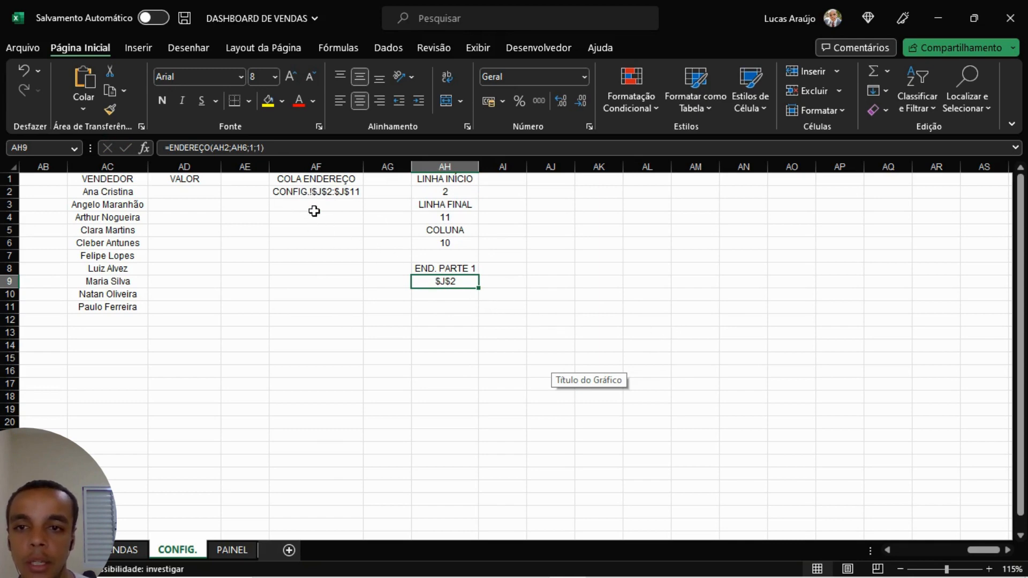
Step: Add "CONFIG." as the sheet text argument of the ENDEREÇO formula in AH9 and compare the result with the COLA ENDEREÇO address in AF2
double_click(464, 286)
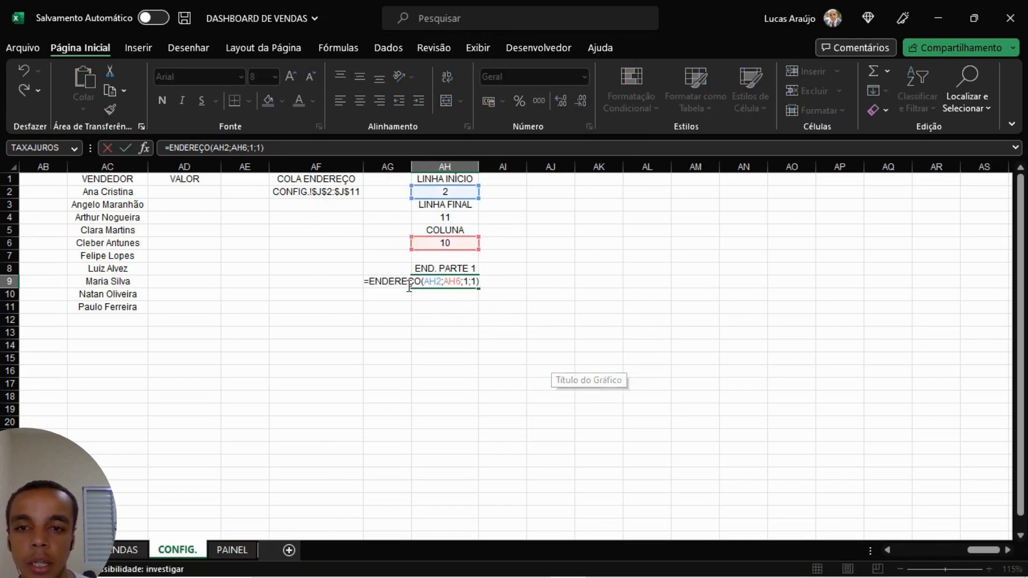
left_click(476, 283)
type(";")
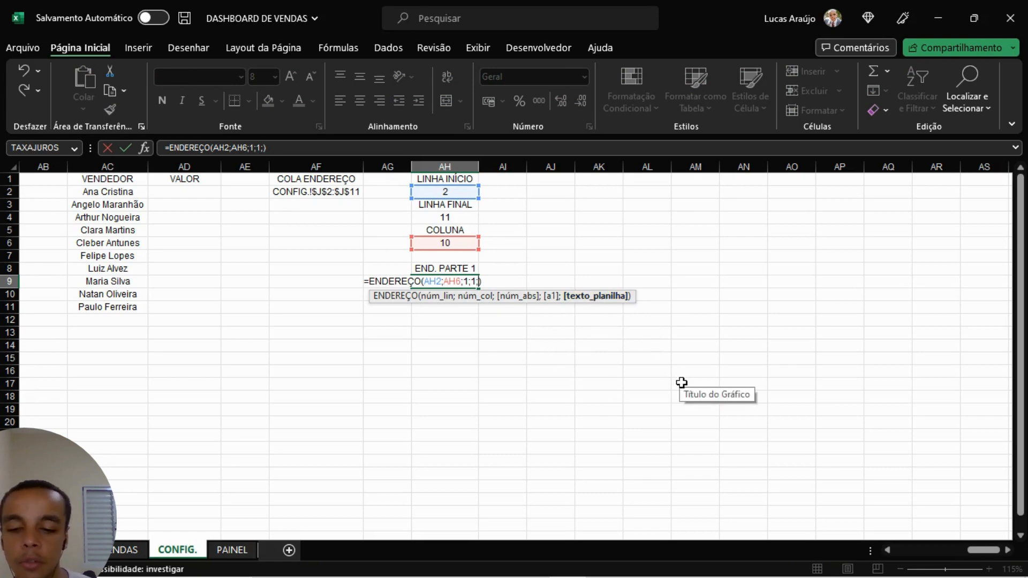
type("\"")
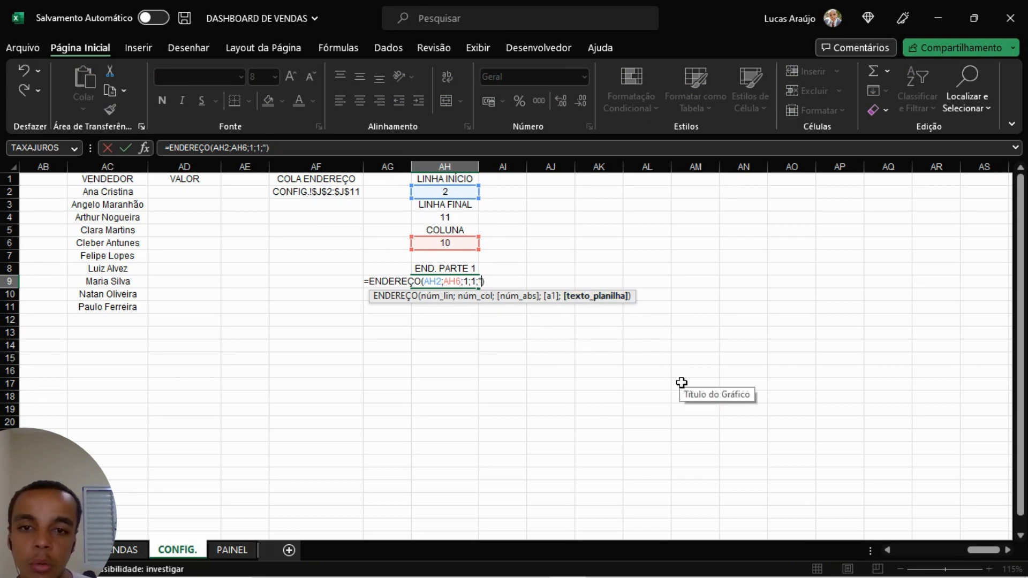
type("CAD")
key("BackSpace")
key("BackSpace")
type("ONFIG")
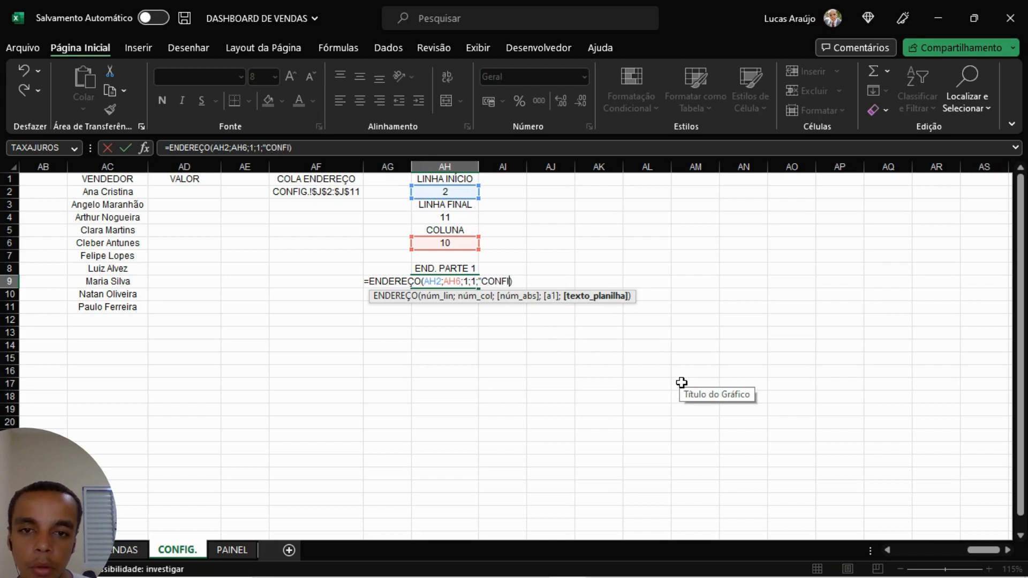
type(".")
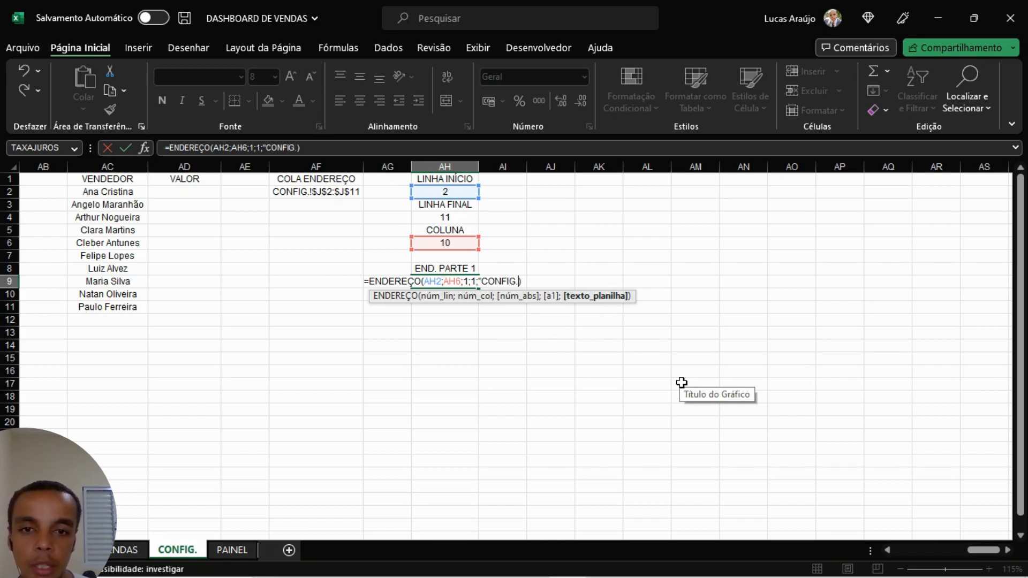
type("\"")
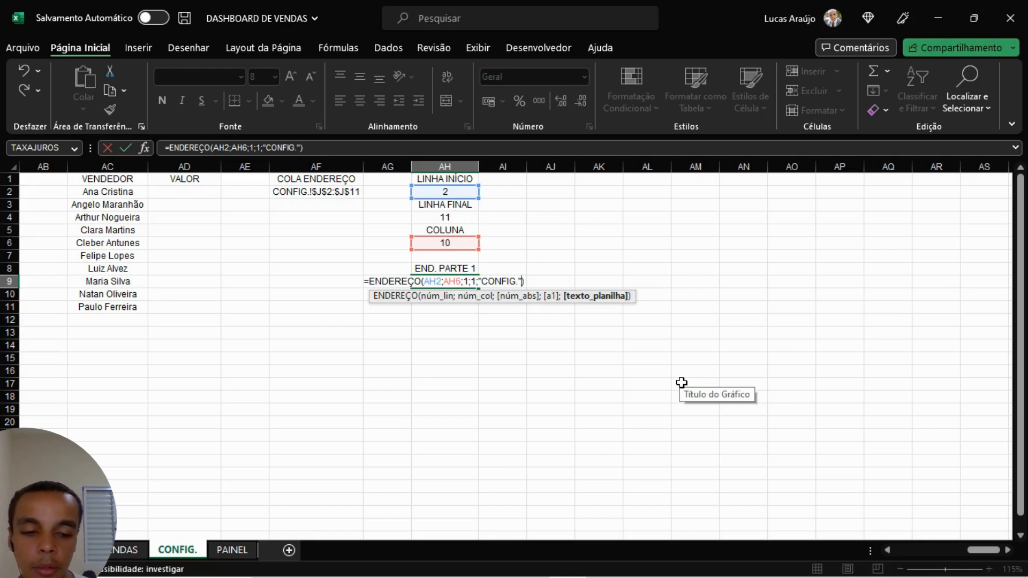
key("Return")
key("Up")
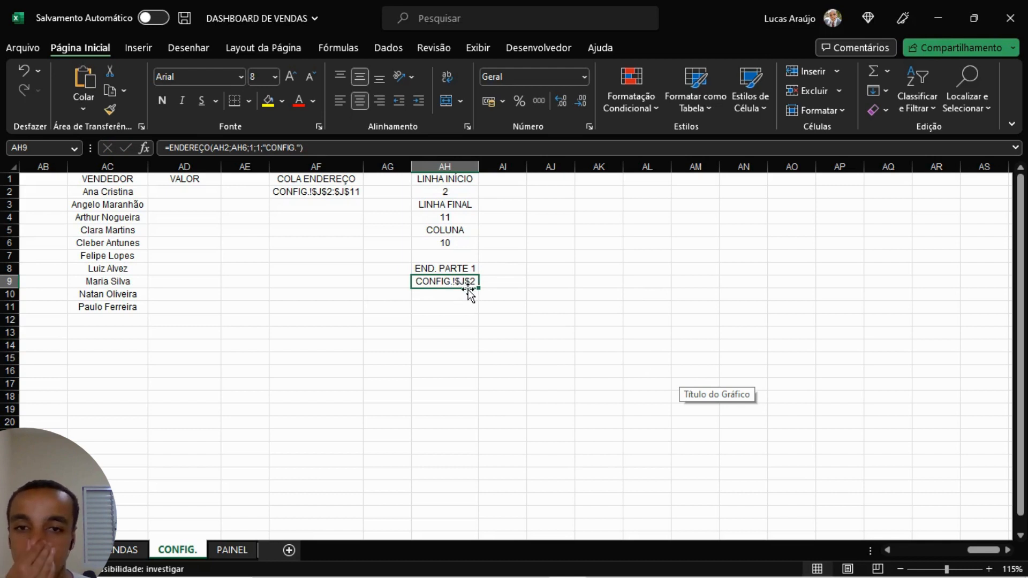
left_click(458, 305)
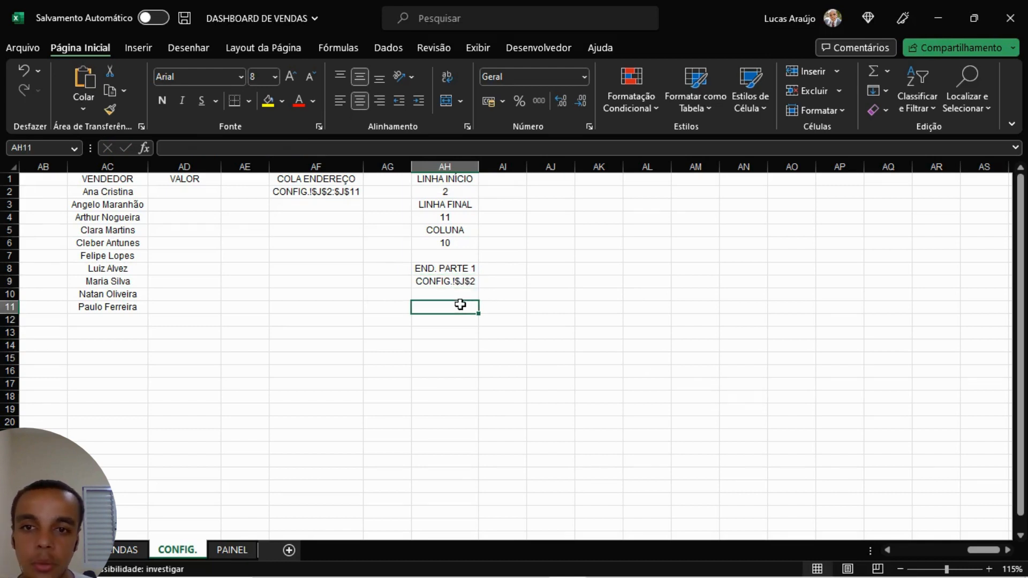
left_click(356, 195)
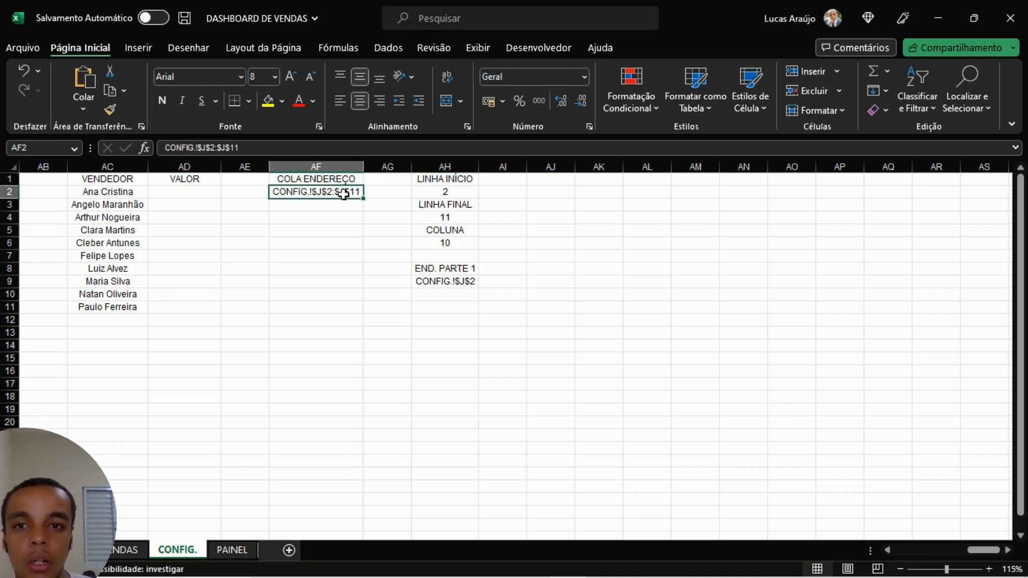
Step: Label cell AH11 as "END. PARTE 2"
left_click(455, 298)
left_click(458, 306)
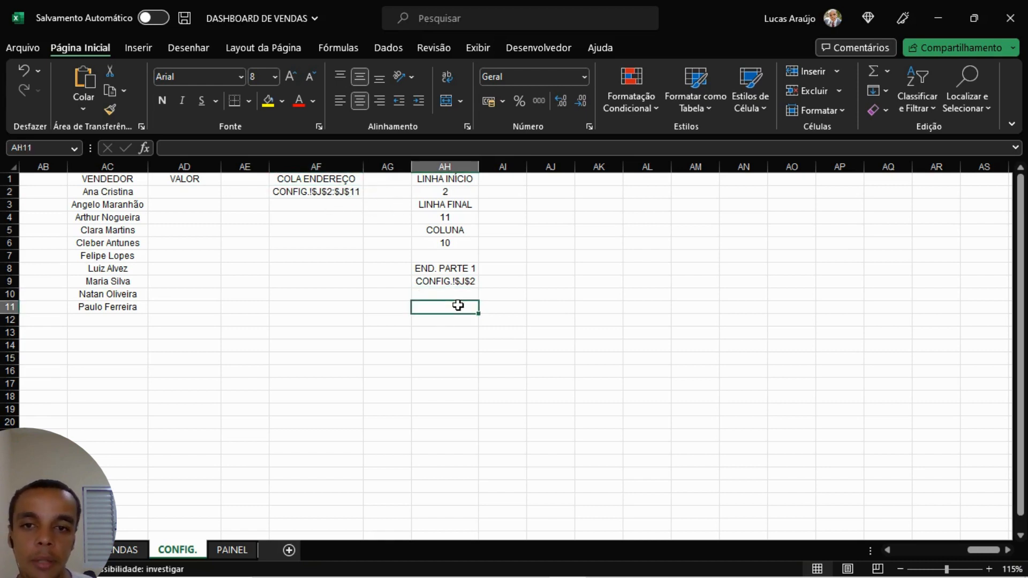
type("END. PARTE 2")
key("Return")
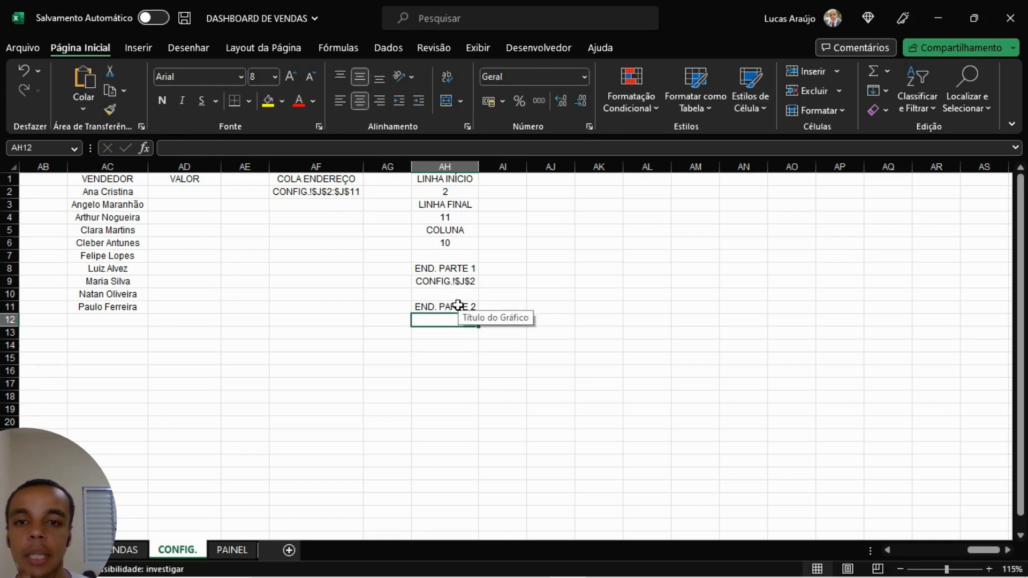
type("ENDERE")
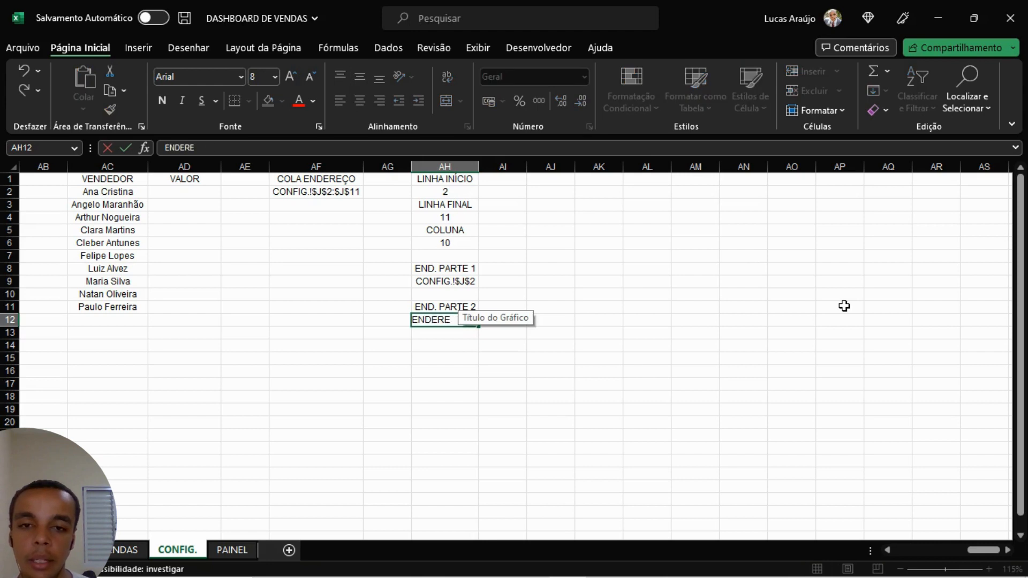
key("BackSpace")
key("BackSpace")
key("BackSpace")
key("BackSpace")
key("BackSpace")
Step: Enter =ENDEREÇO(AH4;AH6;1;1) in AH12 to build the absolute end address from the final row and the column
type("=END")
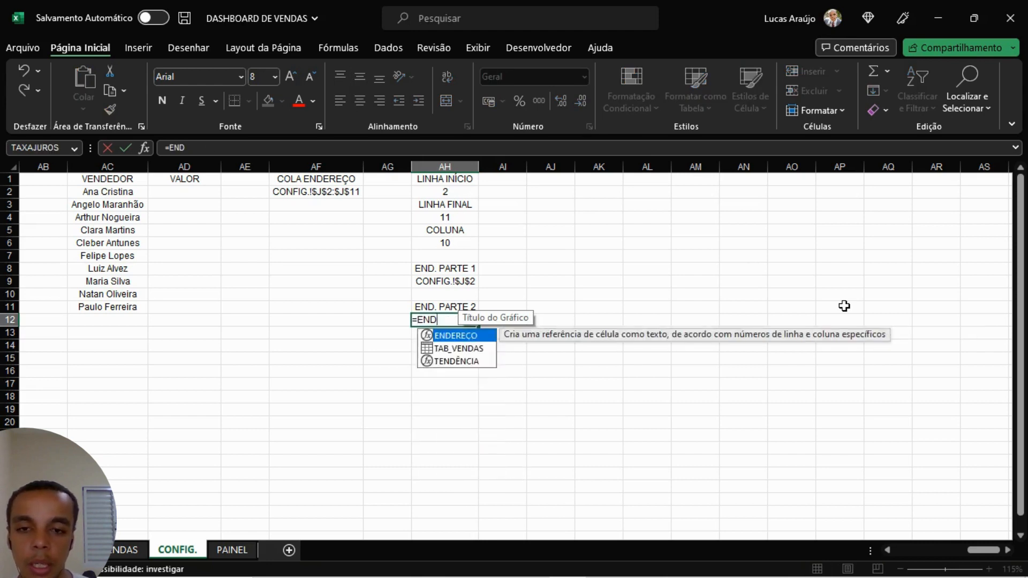
key("Tab")
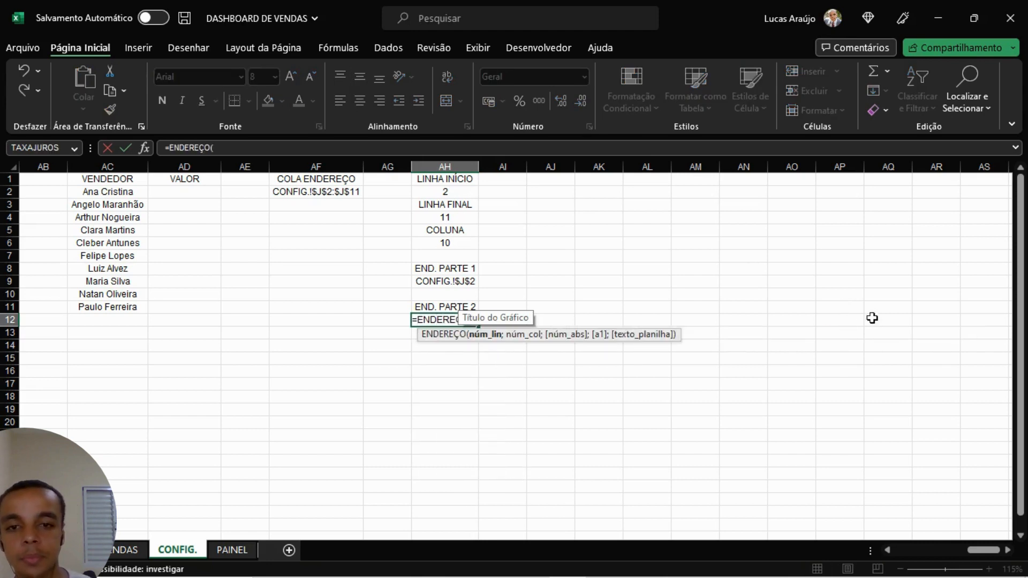
scroll(483, 407, "down", 1)
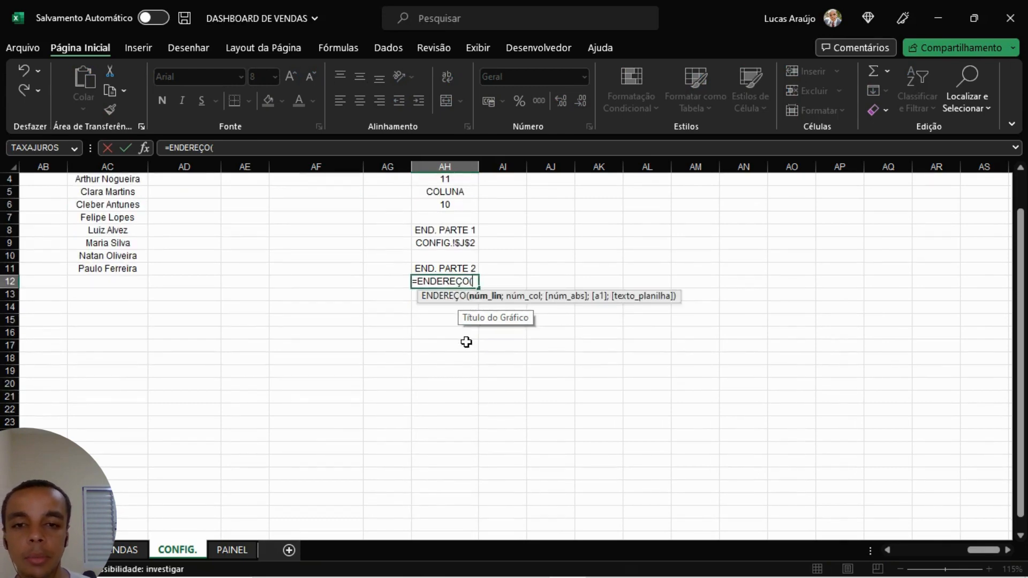
scroll(389, 345, "up", 1)
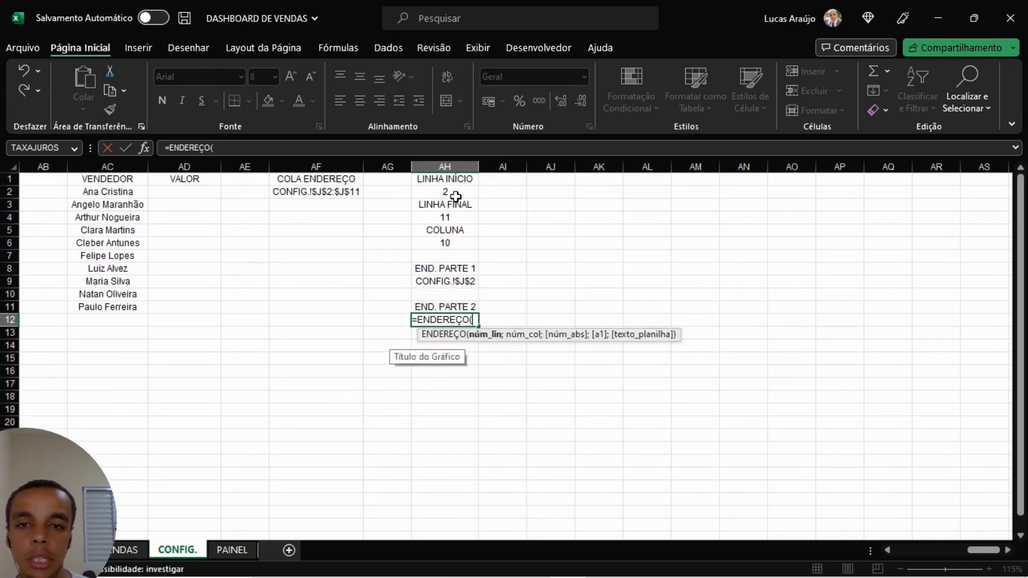
left_click(460, 217)
type(";")
left_click(461, 244)
type(";")
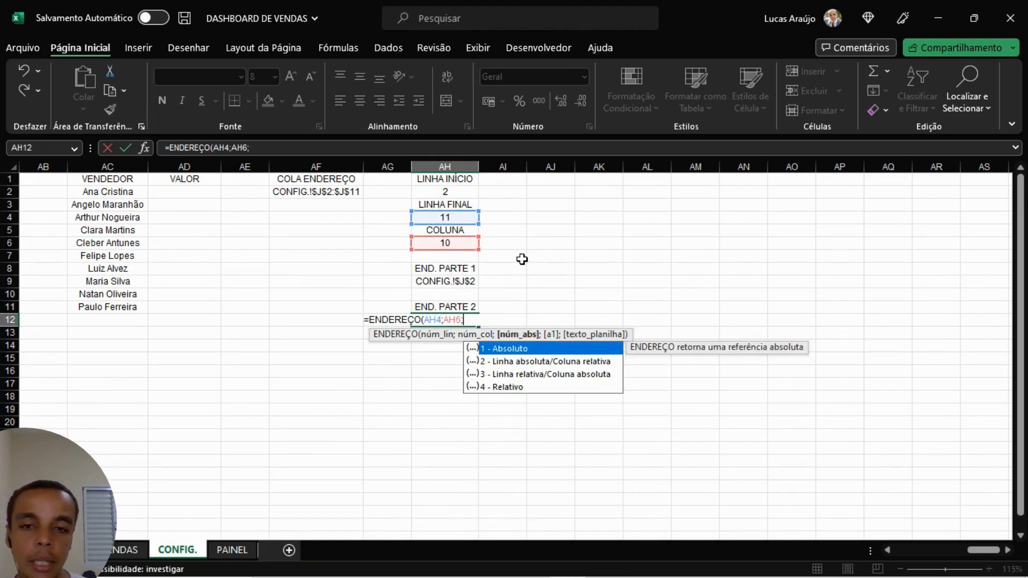
type("1;")
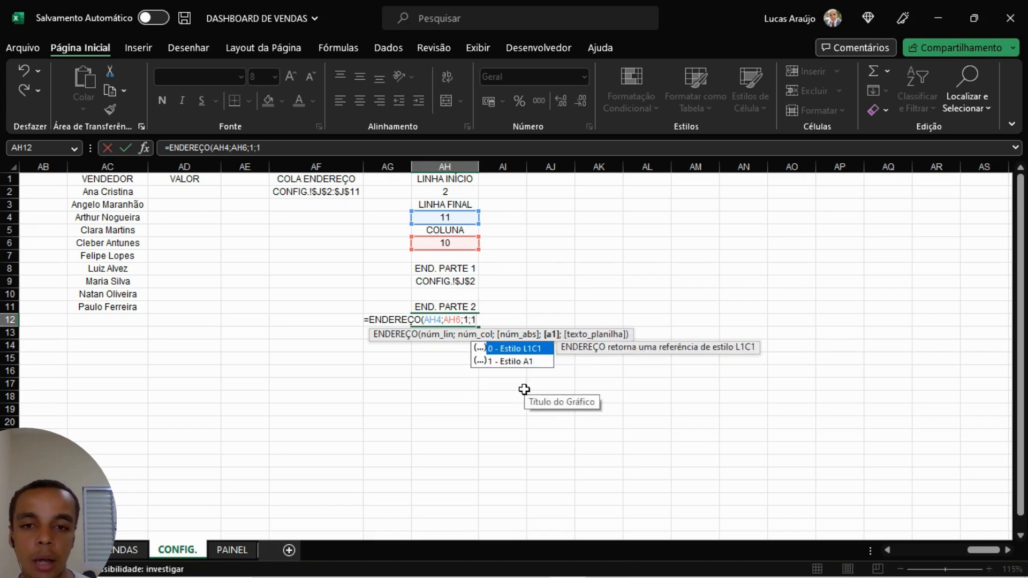
type("1)")
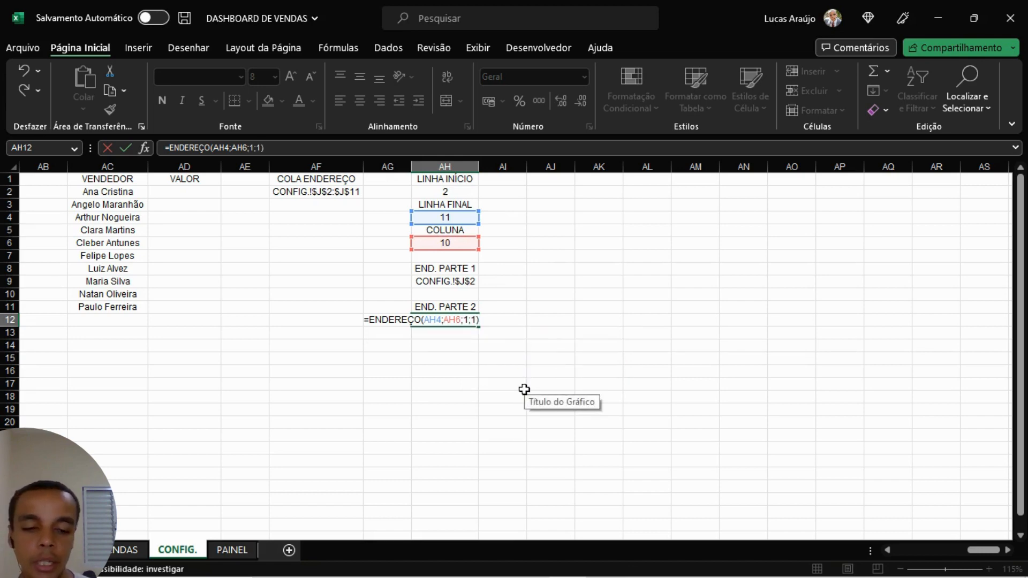
key("Return")
key("Up")
key("Up")
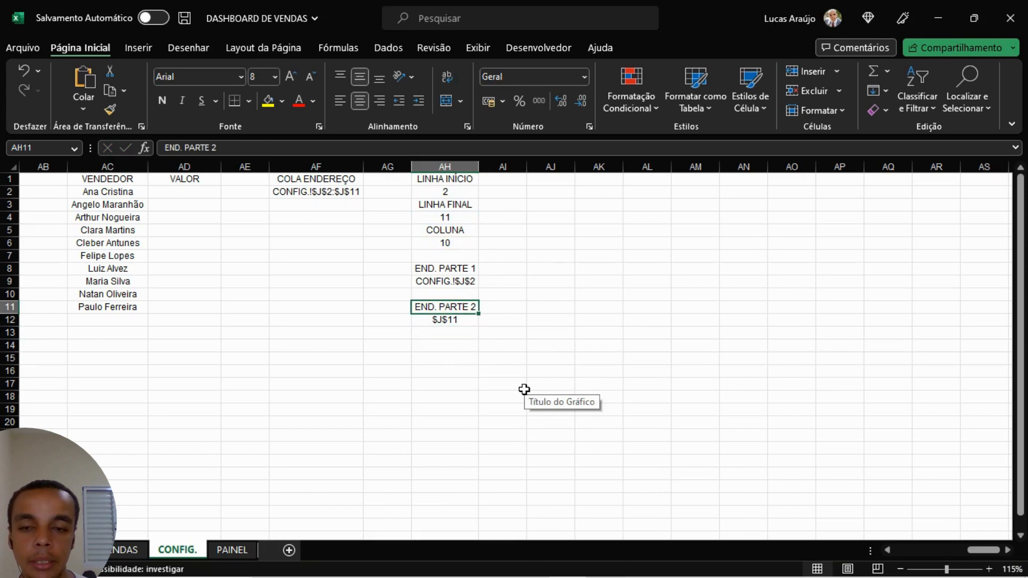
Step: Label cell AH14 as "ENDEREÇO"
left_click(466, 321)
left_click(468, 284)
left_click(461, 344)
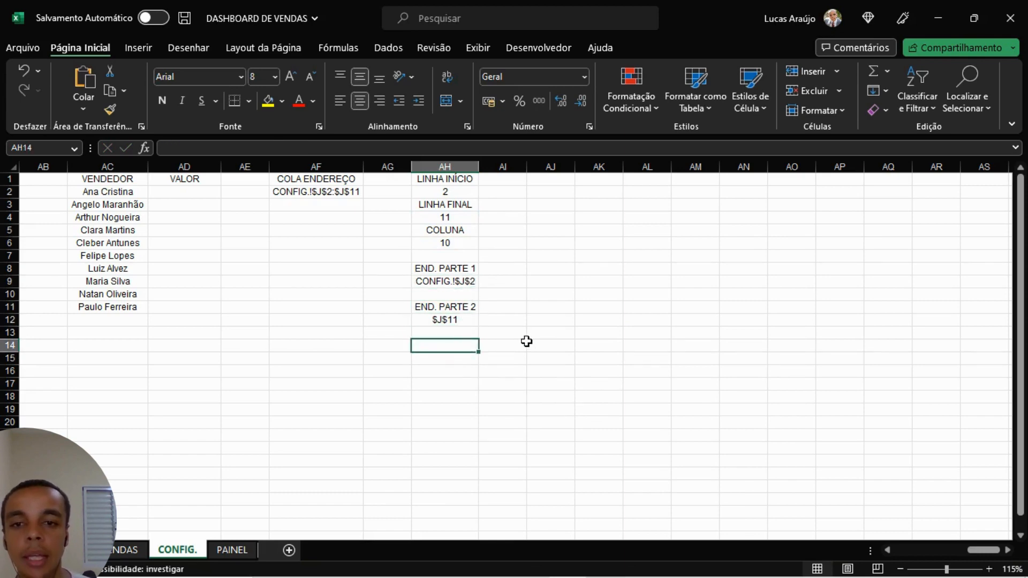
type("ENDEREÇO")
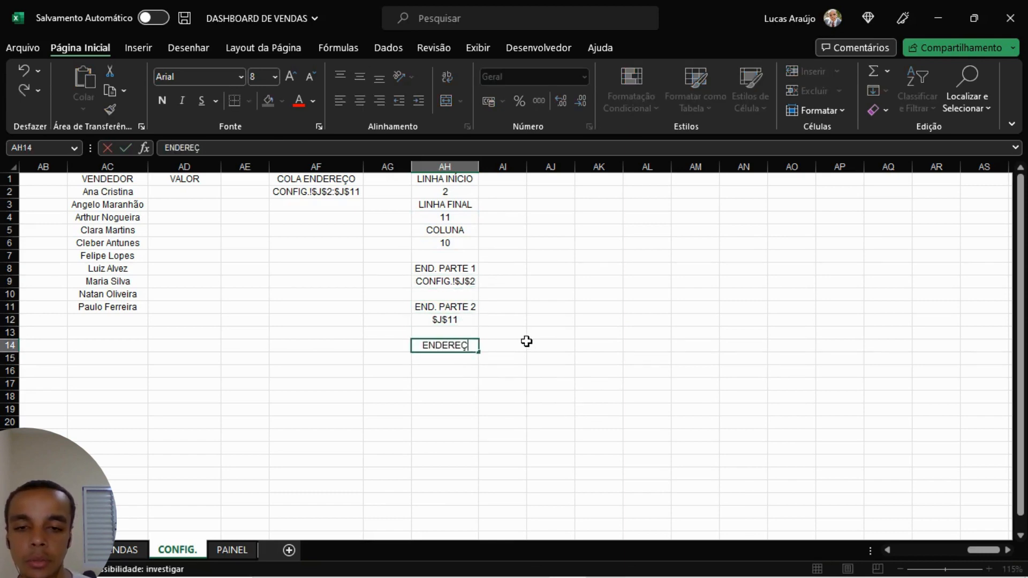
key("Return")
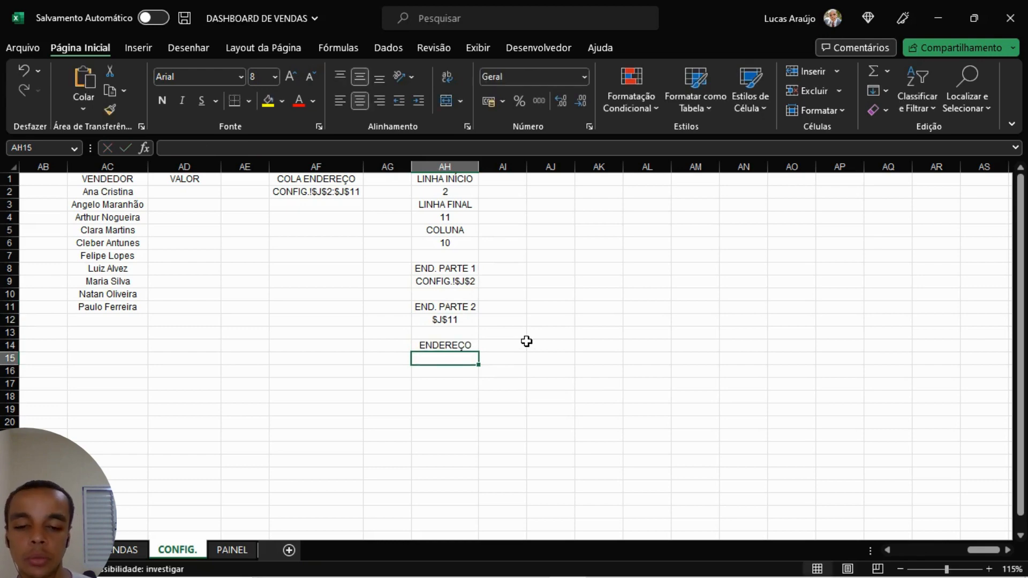
Step: Join both address parts in AH15 with =AH9&":"&AH12 and widen column AH to fit the full address
type("=")
left_click(444, 282)
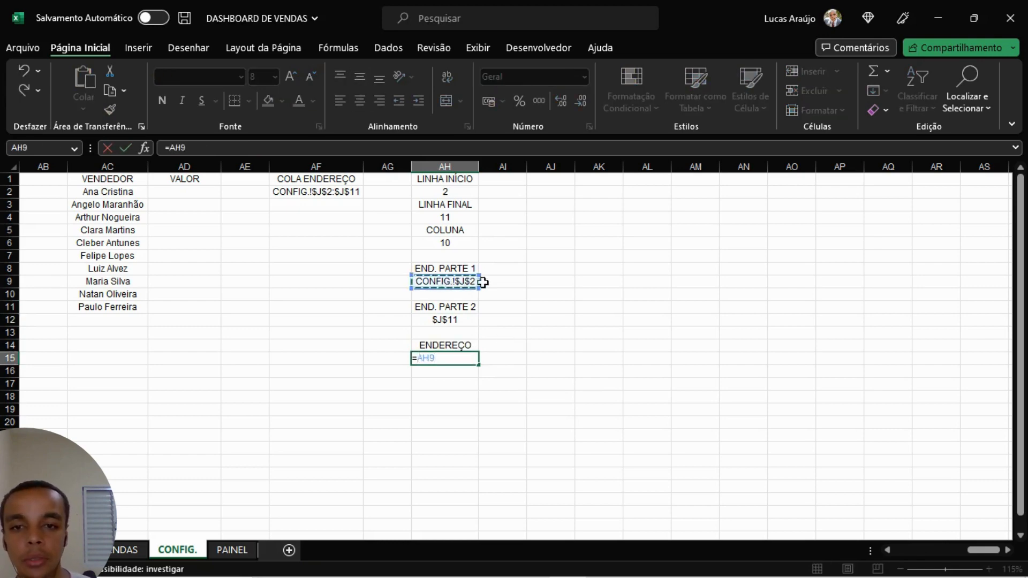
type("&\":\"&")
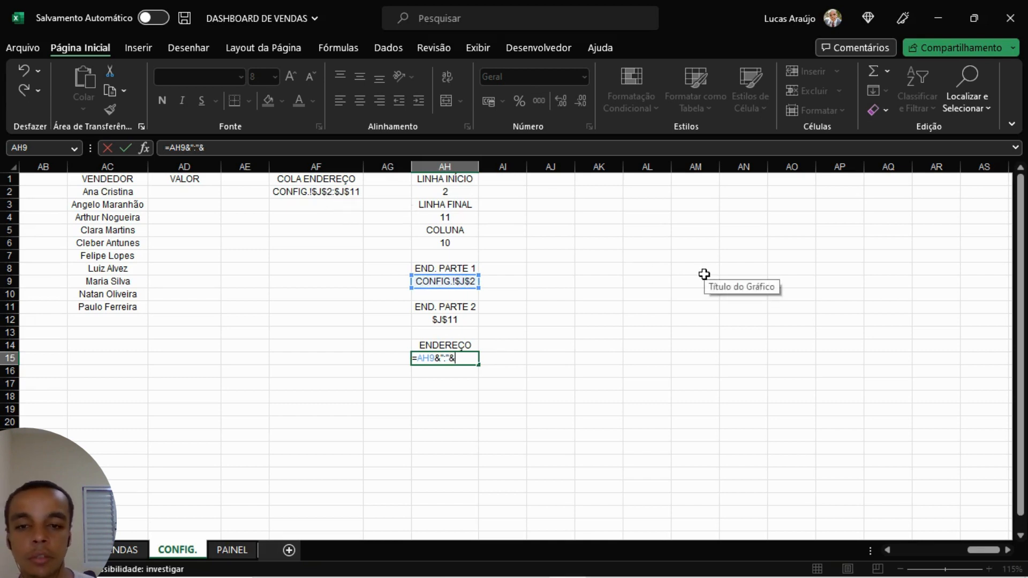
left_click(449, 320)
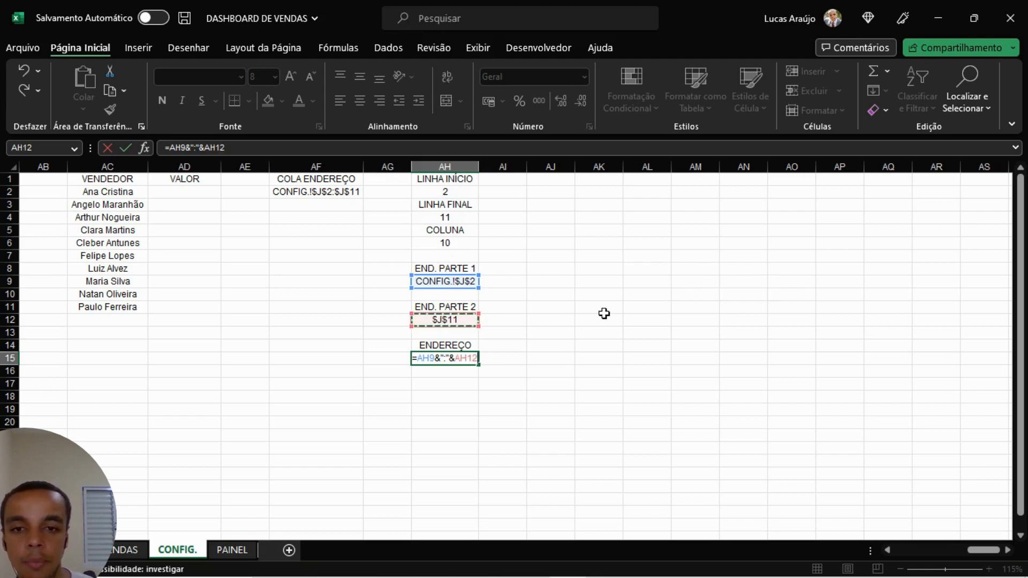
key("Return")
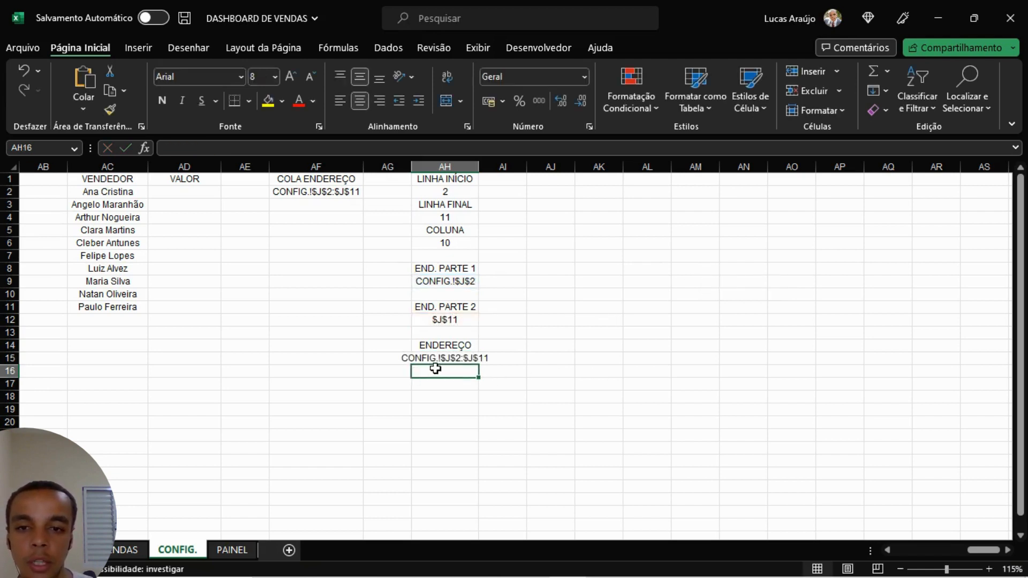
left_click_drag(476, 162, 505, 162)
left_click(623, 396)
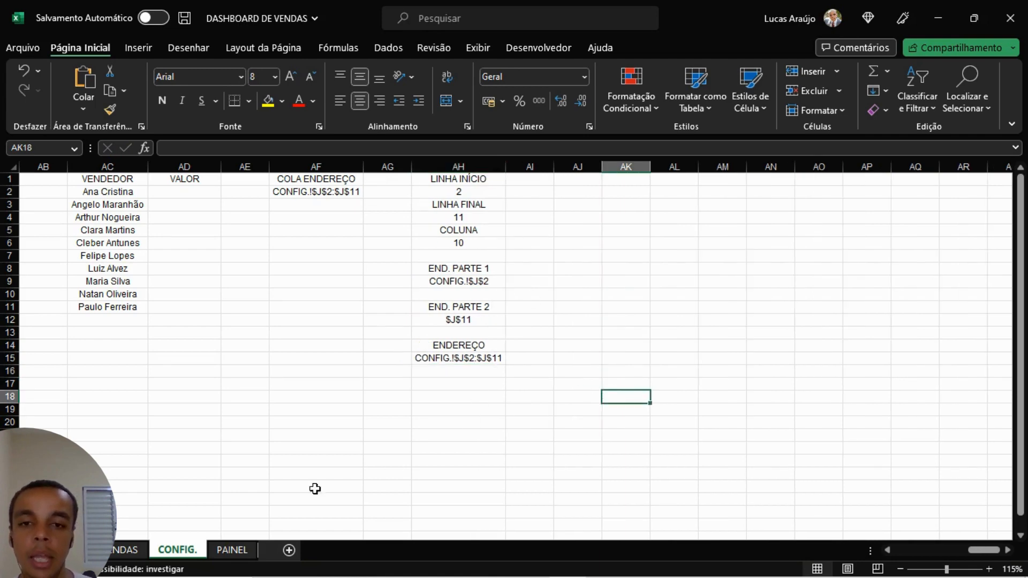
Step: Set the month selector in J23 of the PAINEL sheet to novembro - 22 and check the resulting address on CONFIG
left_click(235, 550)
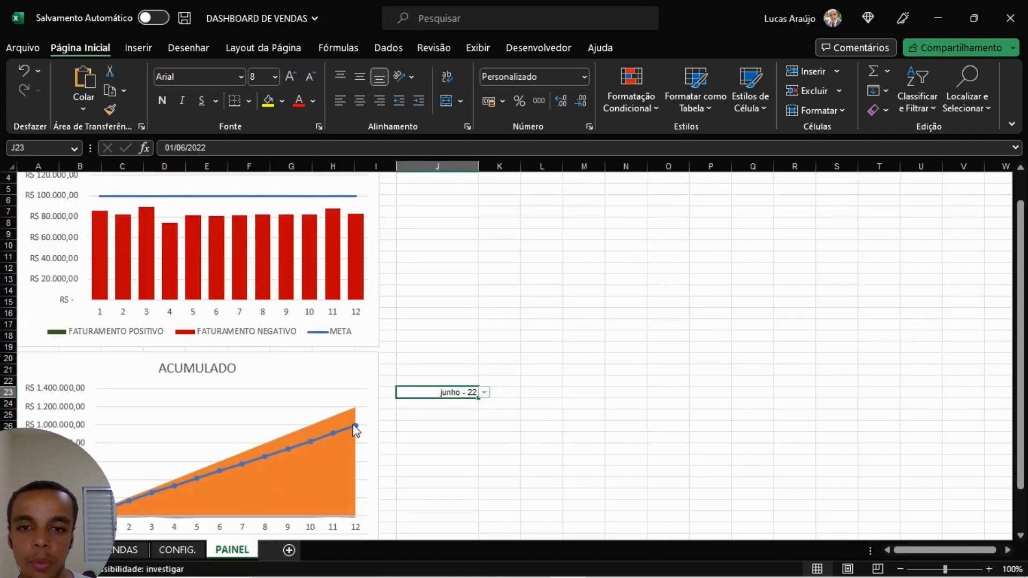
left_click(484, 393)
left_click(444, 453)
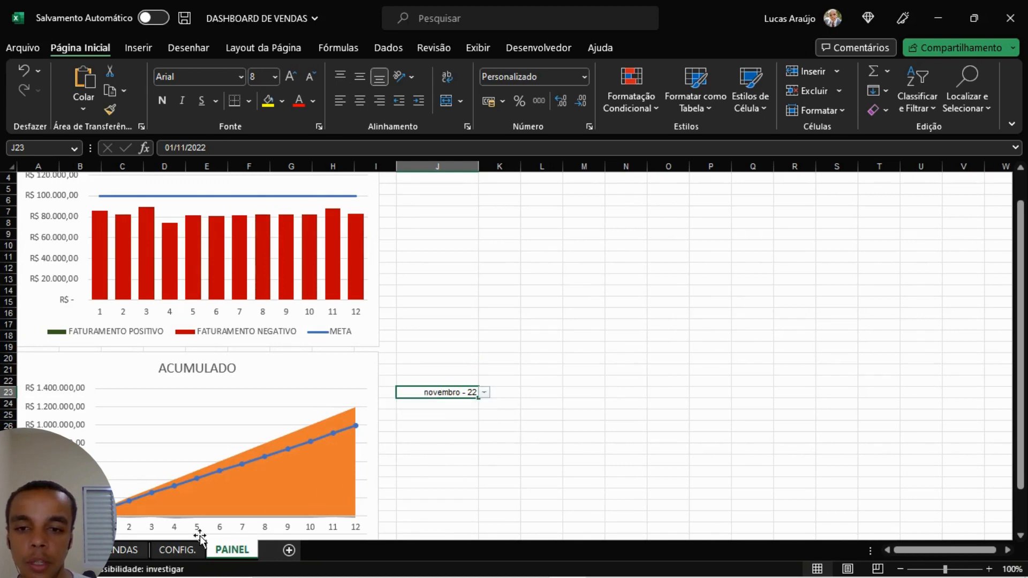
left_click(132, 551)
left_click(200, 546)
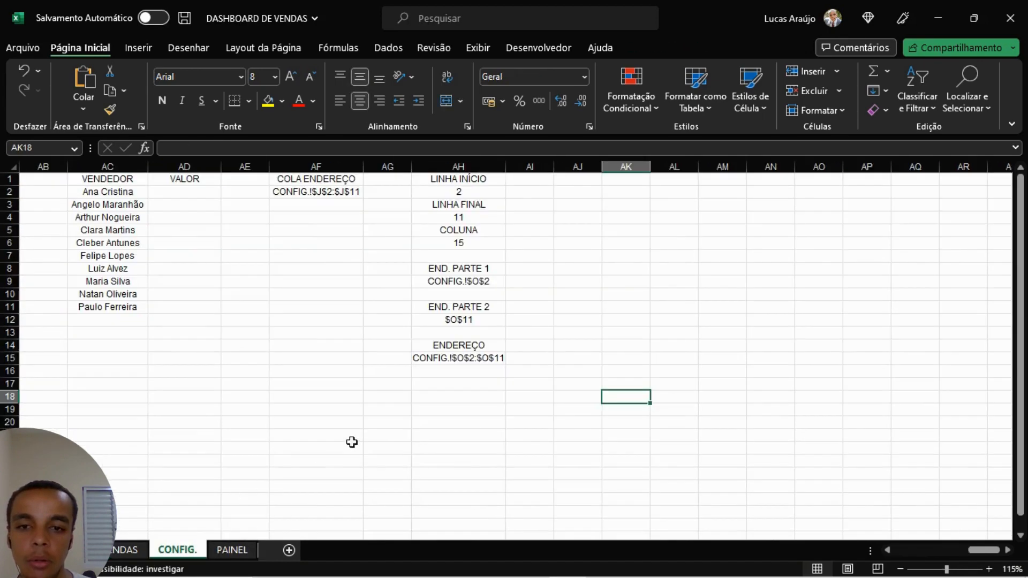
left_click(458, 434)
left_click(474, 358)
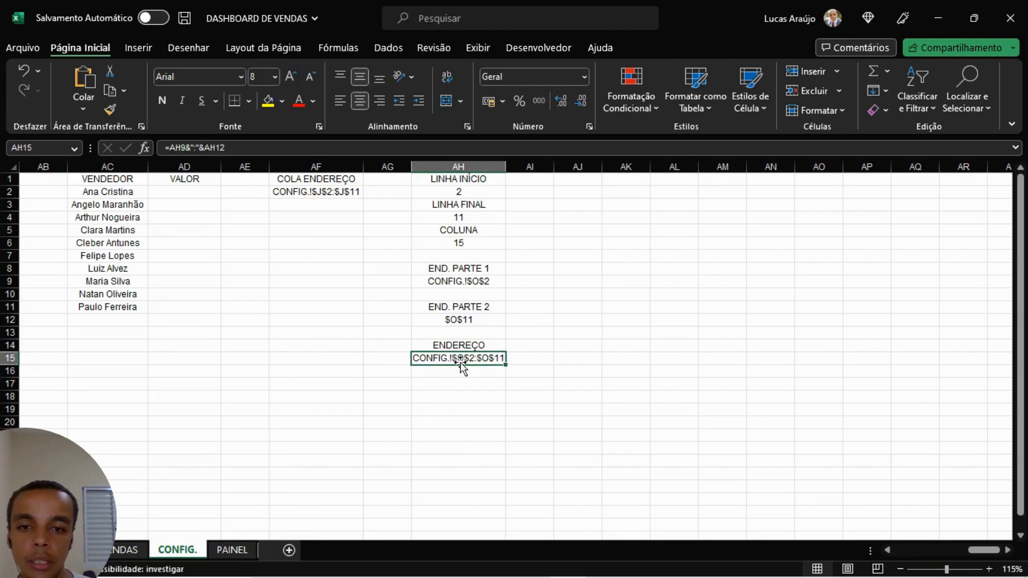
left_click(387, 437)
Step: Set the period selector in J23 of the PAINEL sheet to ACUMULADO and return to the CONFIG. sheet
left_click(232, 550)
left_click(484, 392)
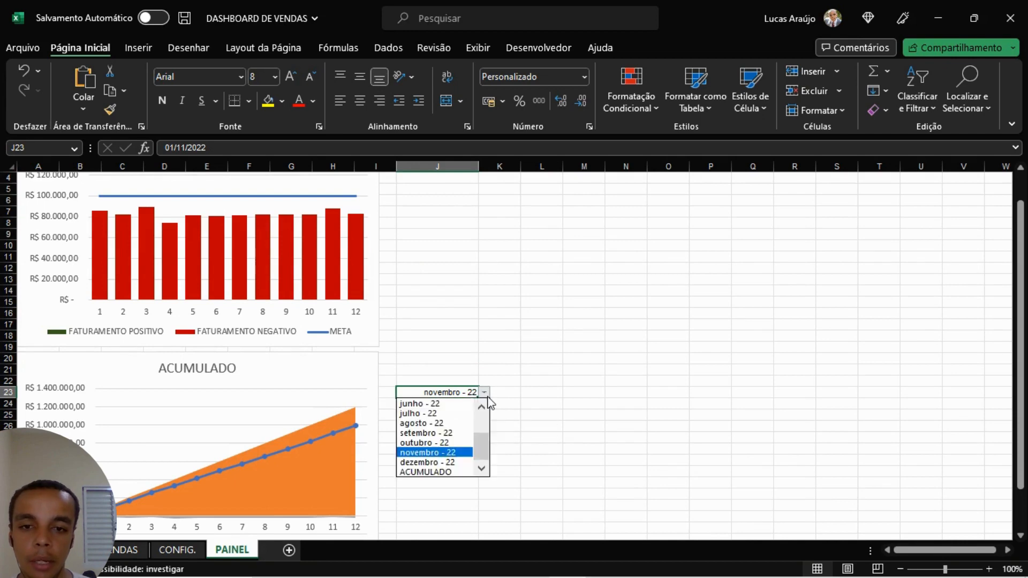
left_click(449, 471)
left_click(177, 550)
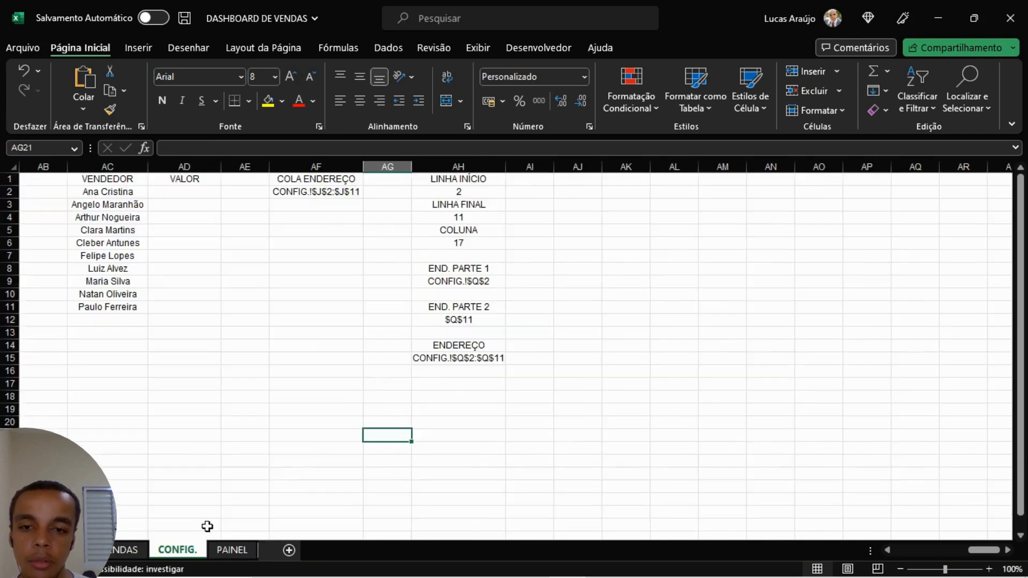
left_click(533, 370)
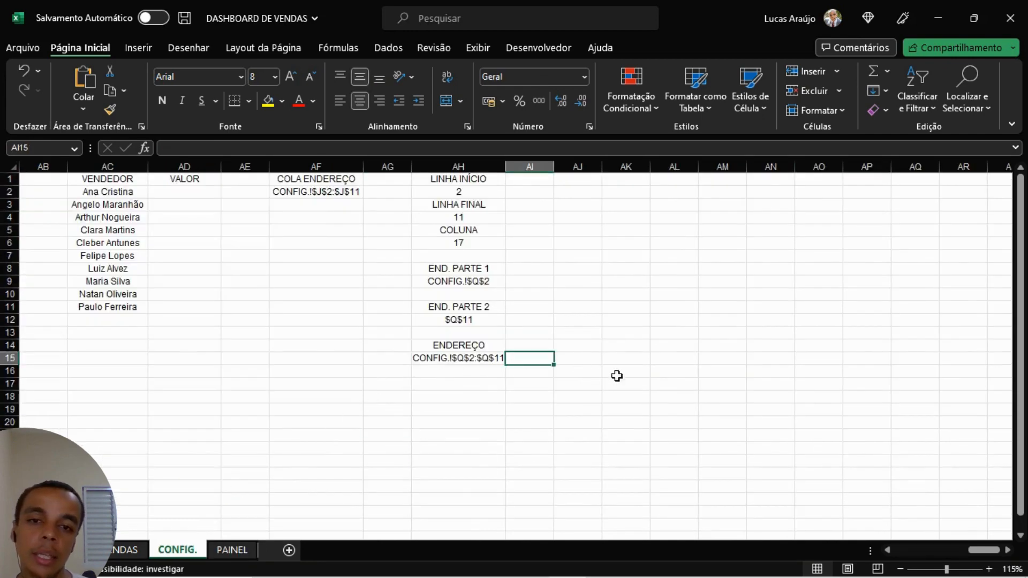
left_click(672, 375)
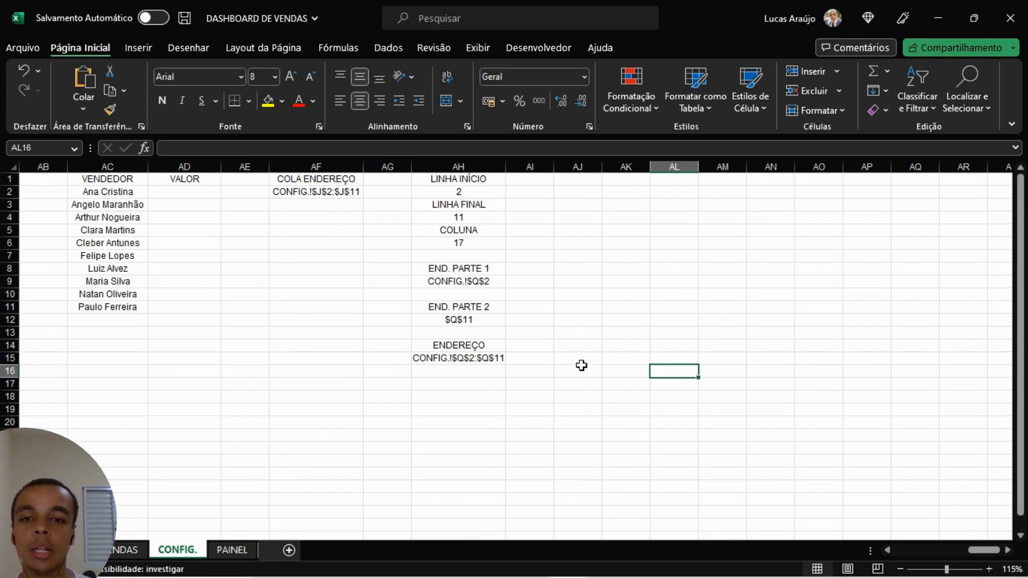
Step: Delete column AF, which holds the COLA ENDEREÇO helper
left_click(316, 167)
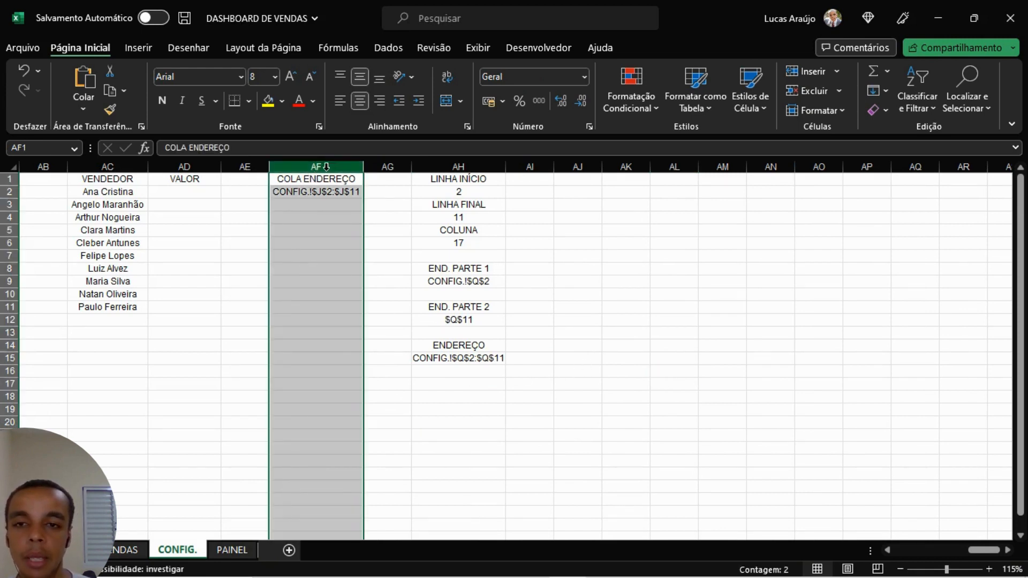
right_click(327, 166)
left_click(370, 341)
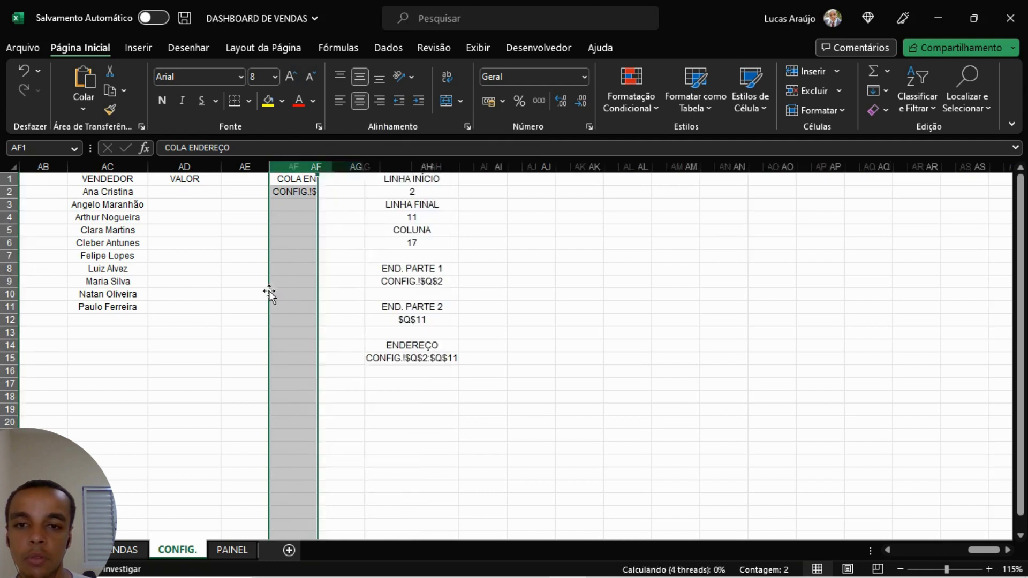
left_click(229, 254)
left_click(201, 258)
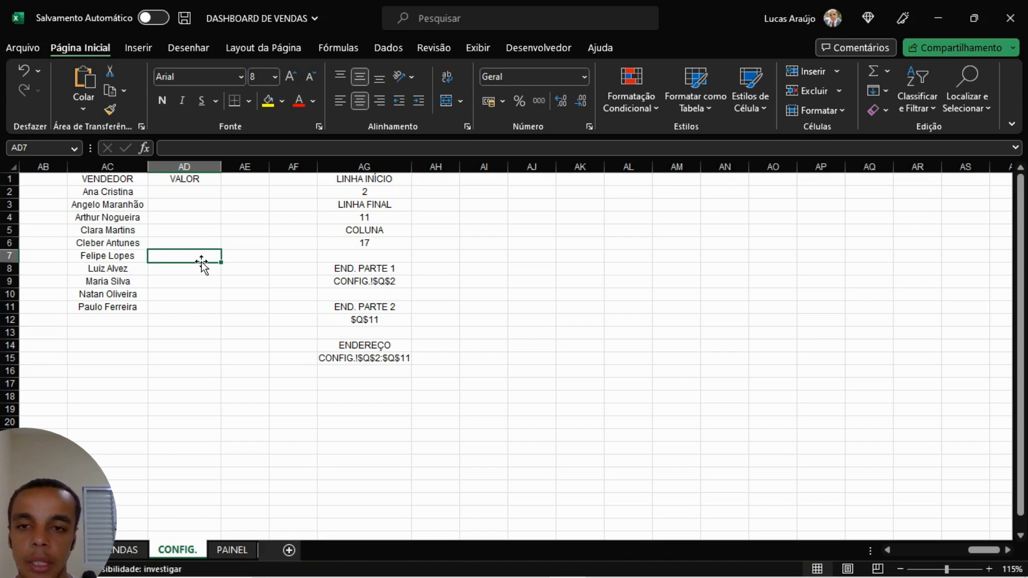
Step: Review the helper cells in column AG, from the full address back through its two parts, column, final row and start row
left_click(377, 357)
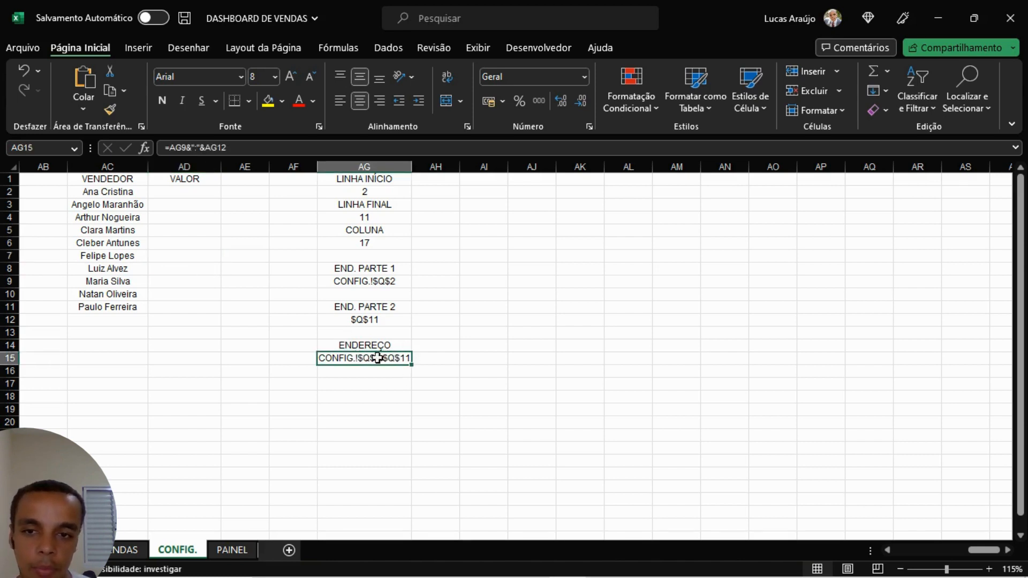
left_click(371, 319)
left_click(381, 282)
left_click(390, 243)
left_click(391, 217)
left_click(392, 193)
left_click(565, 299)
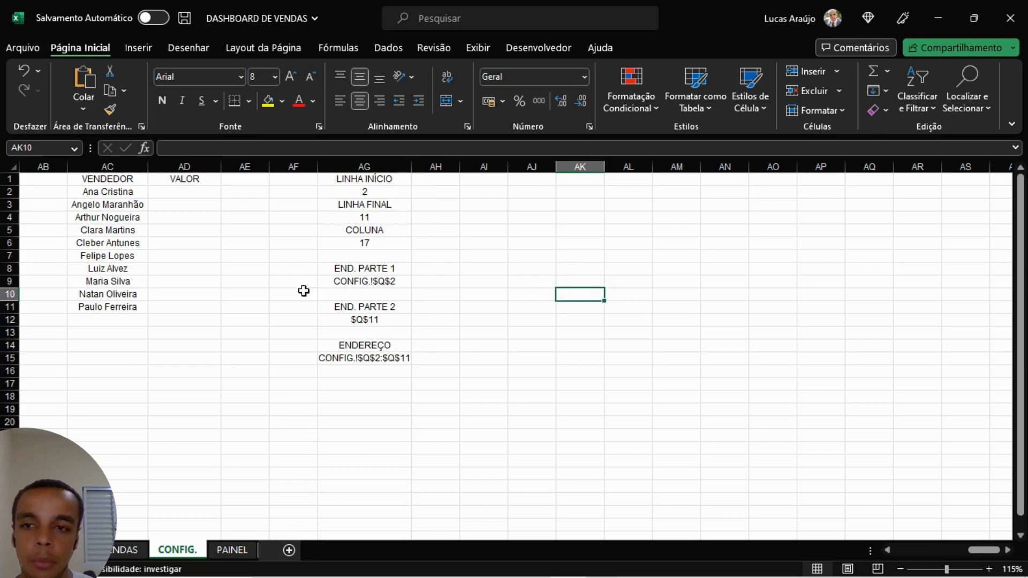
Step: Enter the formula =INDIRETO(AG15;1) in cell AD2, under VALOR, to return the values for the sellers
left_click(204, 194)
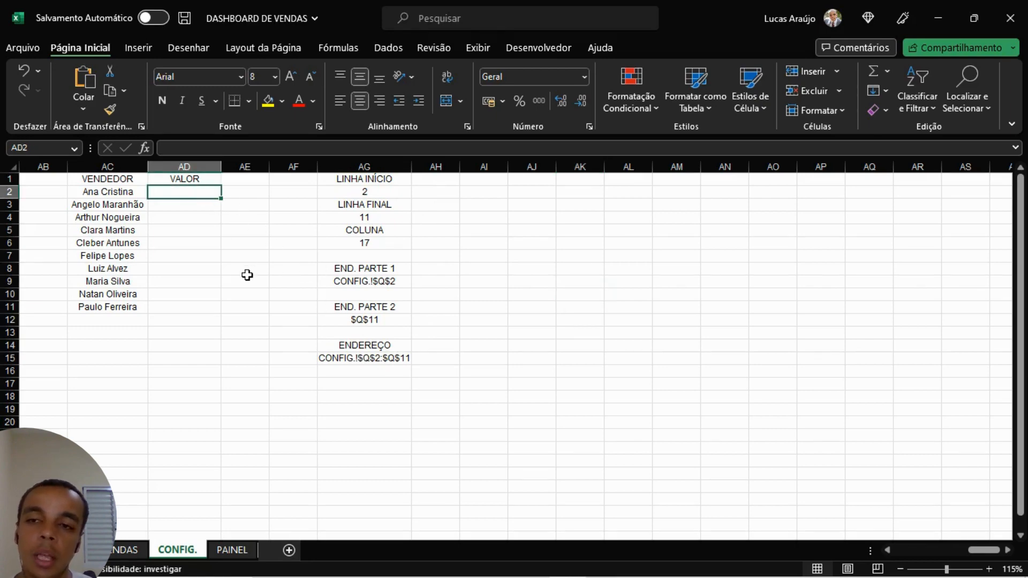
type("=")
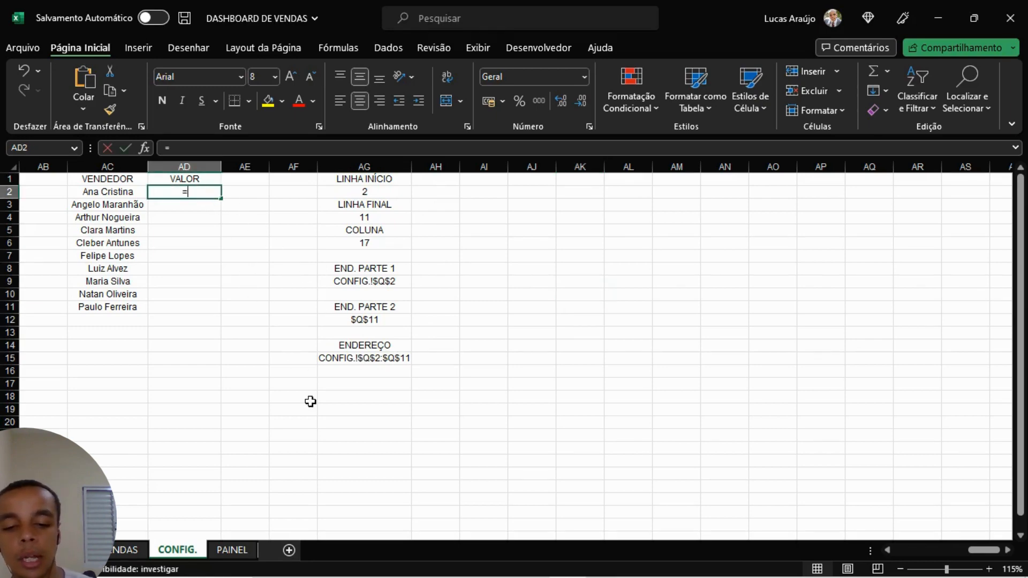
type("INDIRETO(")
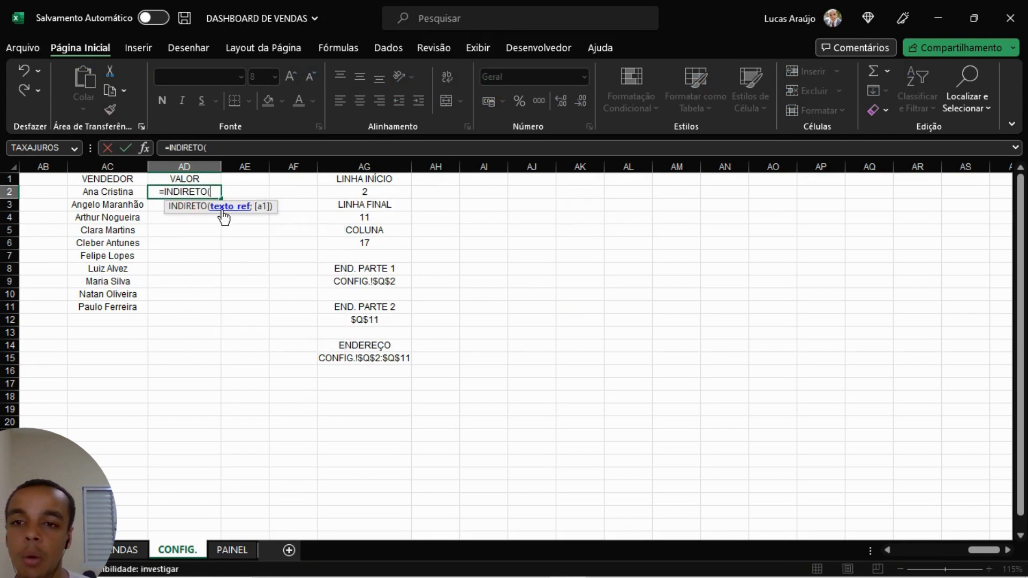
left_click(373, 358)
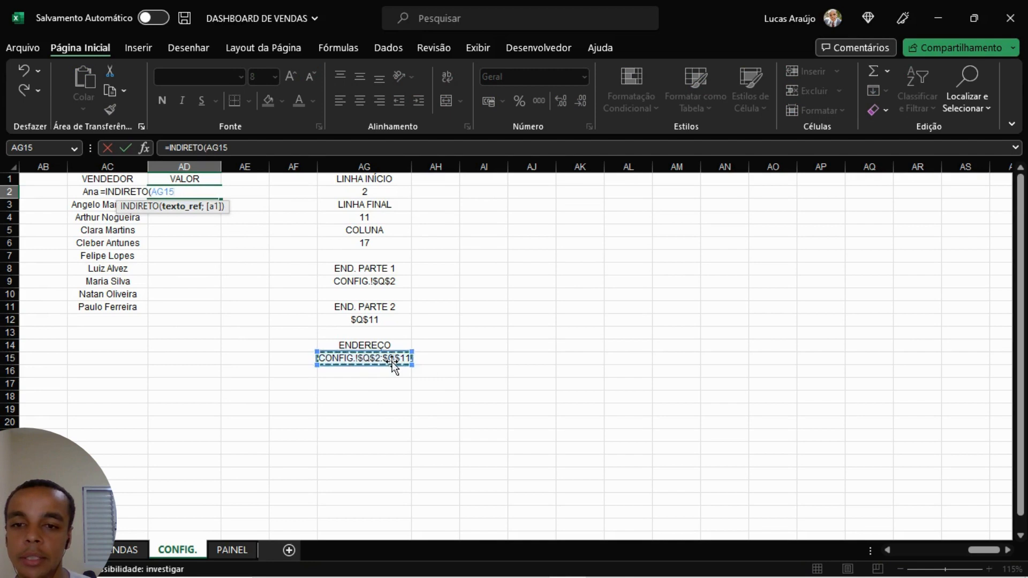
type(";")
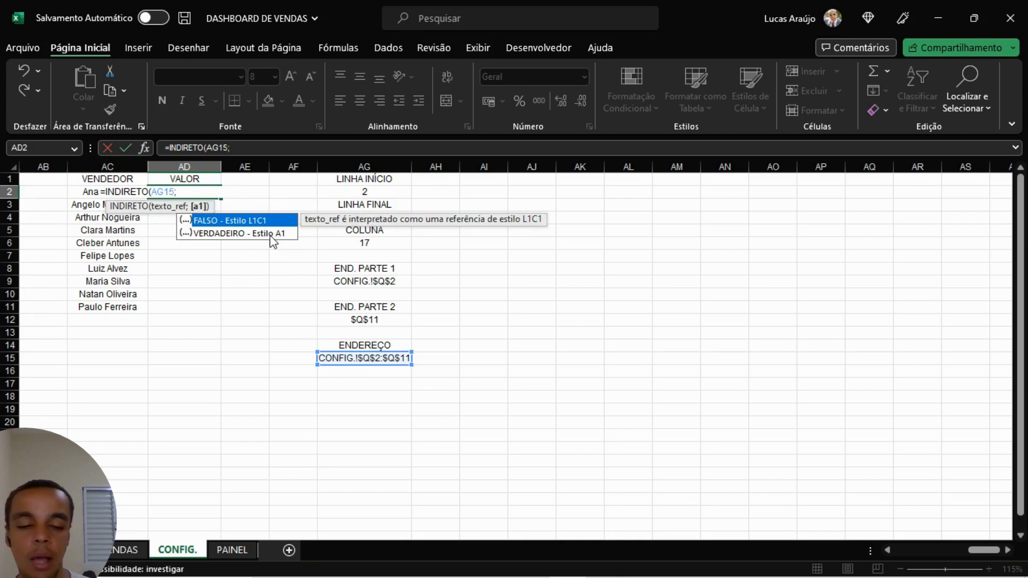
type("1")
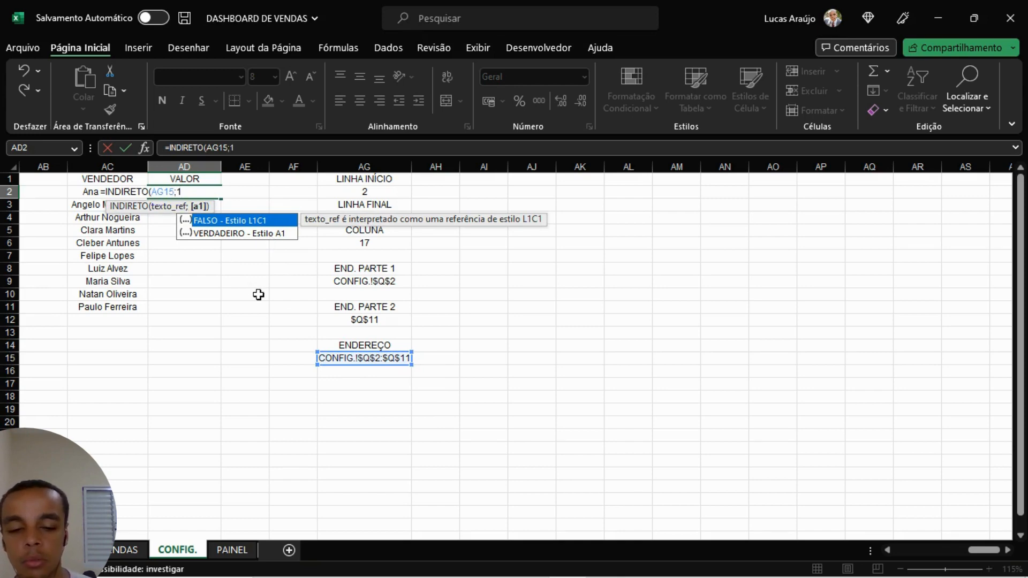
type(")")
key("ctrl+Return")
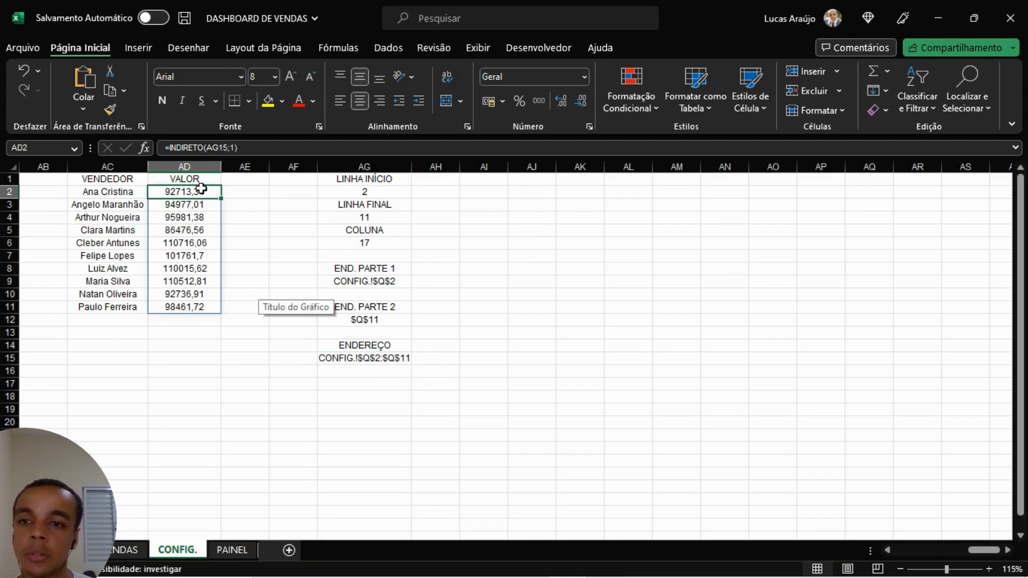
Step: Apply the R$ accounting number format to the whole VALOR column AD
left_click(130, 192)
left_click(204, 191)
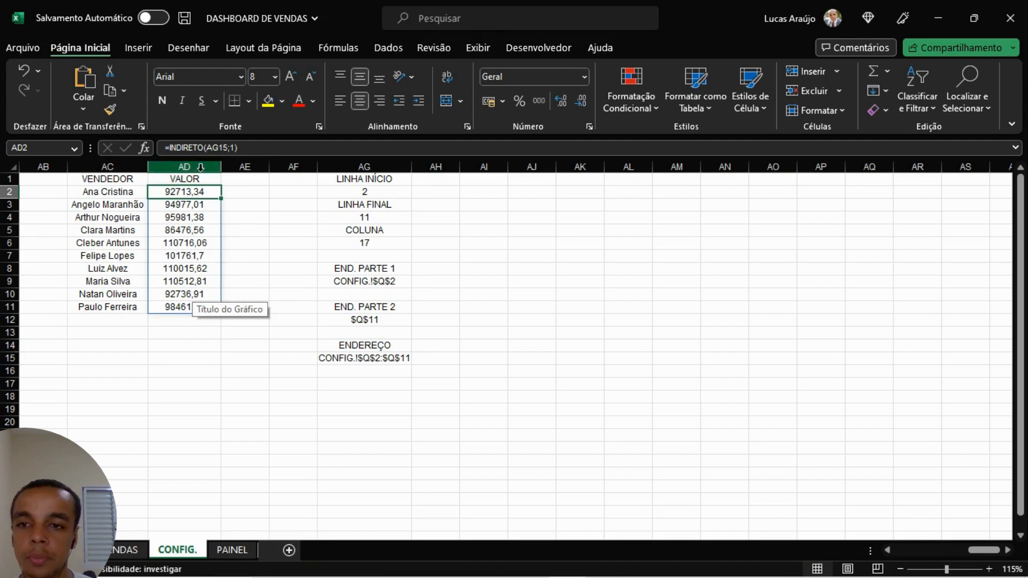
left_click(198, 167)
left_click(487, 101)
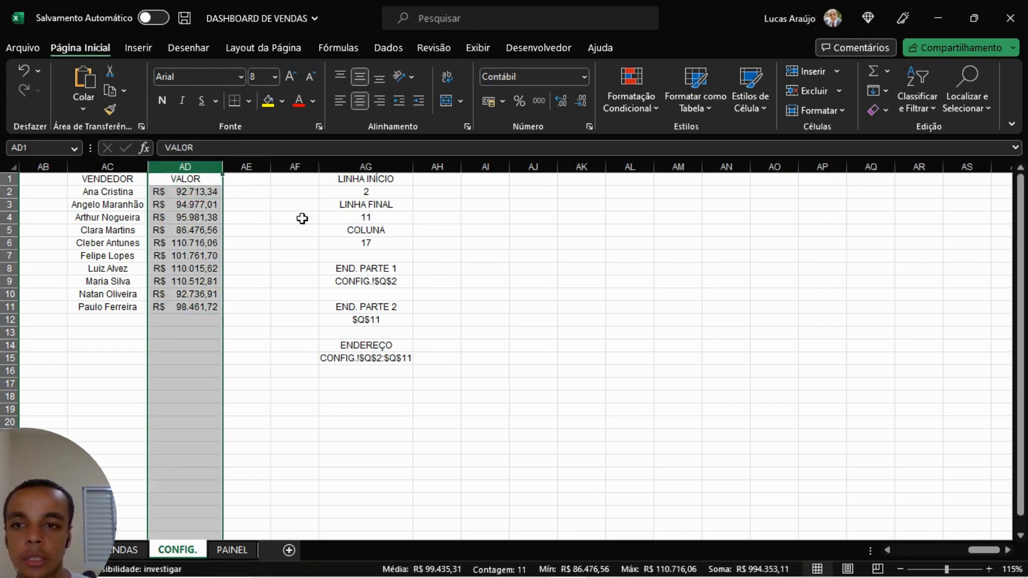
left_click(246, 241)
left_click_drag(214, 191, 203, 305)
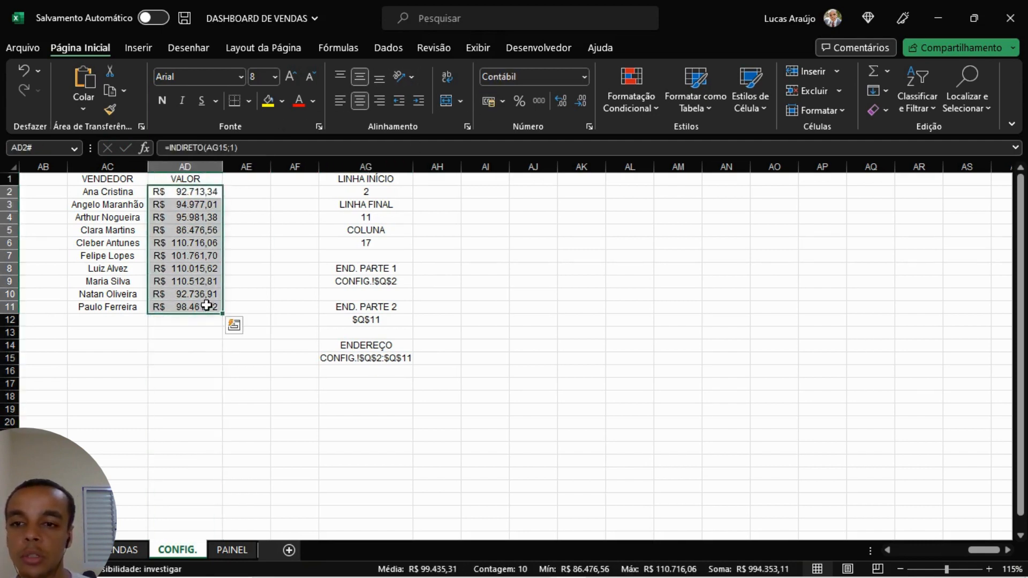
left_click(259, 256)
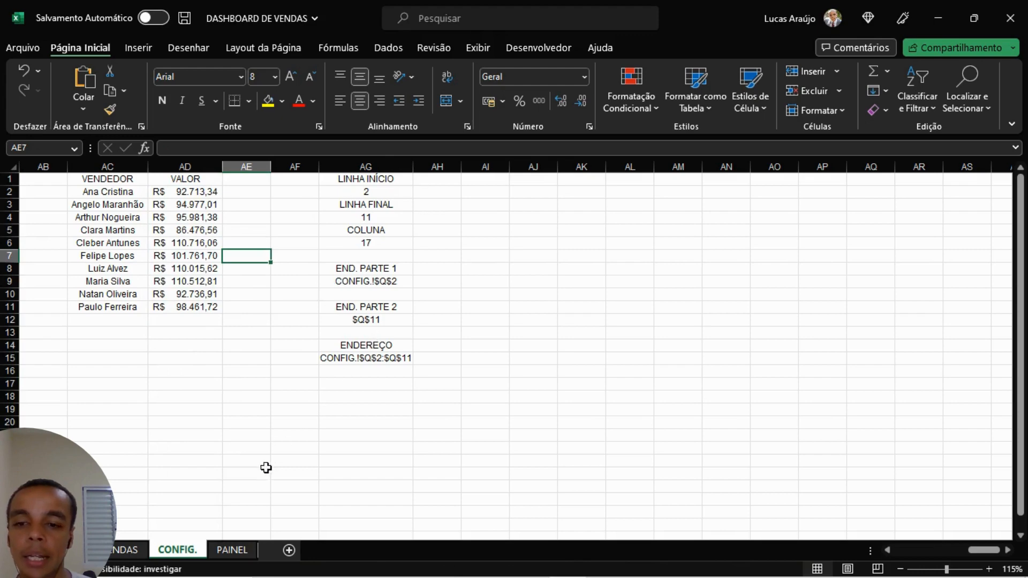
Step: Set the period selector in J23 of the PAINEL sheet to junho - 22 and check the VALOR column on CONFIG
left_click(232, 550)
left_click(470, 394)
left_click(484, 393)
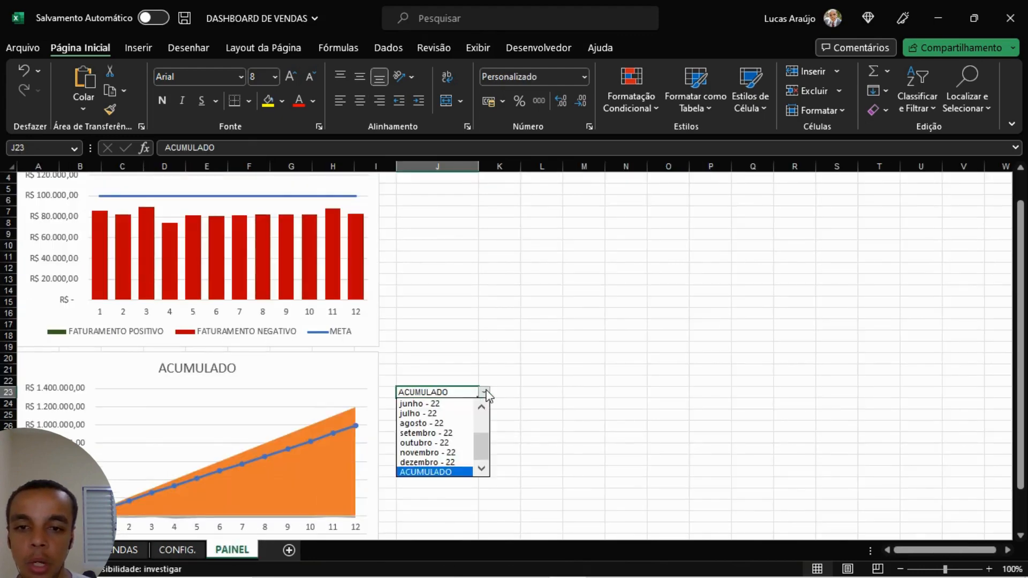
left_click(466, 403)
left_click(177, 549)
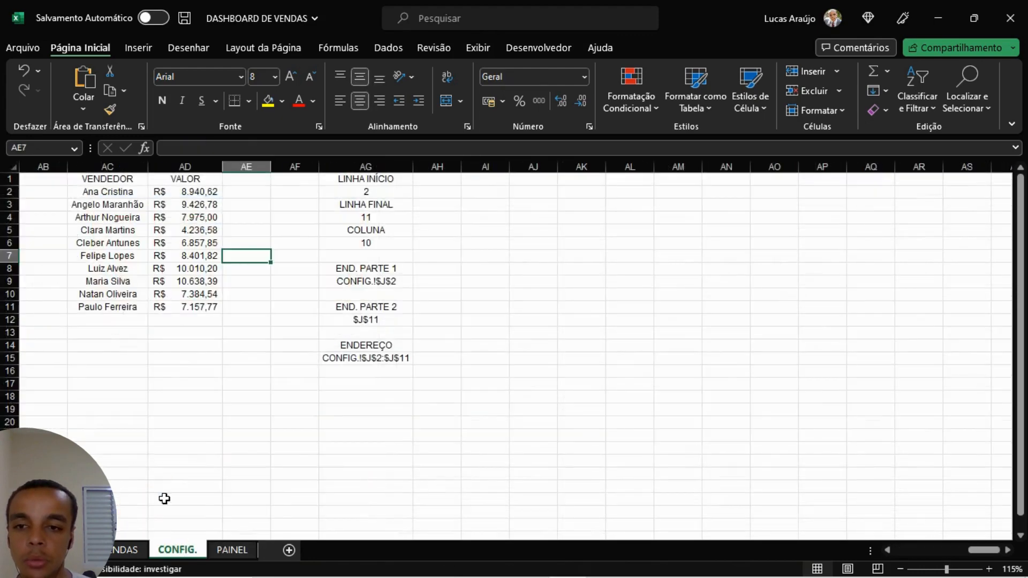
left_click(183, 204)
left_click(201, 192)
left_click(197, 281)
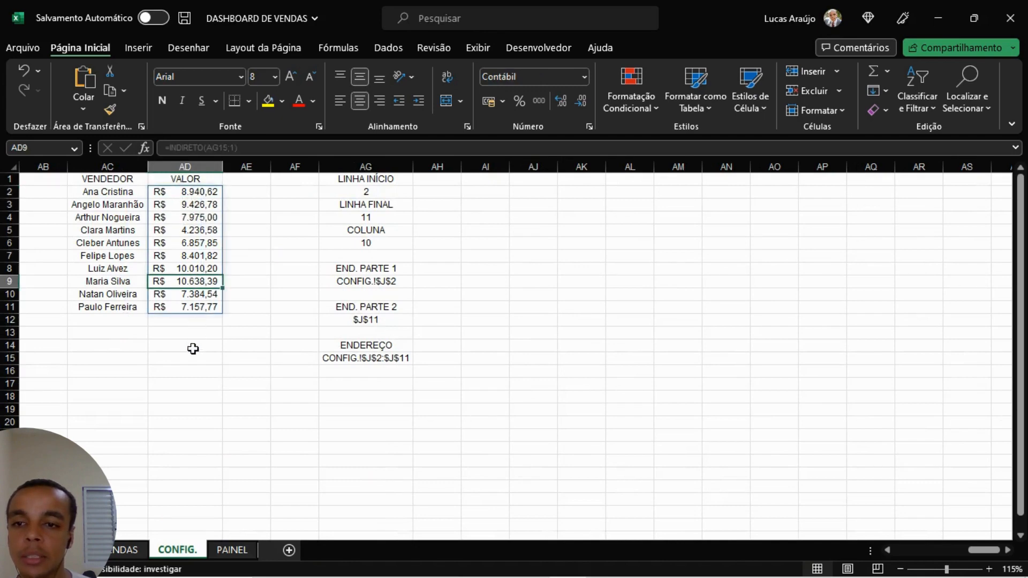
Step: Set the period selector in J23 of the PAINEL sheet to janeiro - 22 and check the seller values on CONFIG
left_click(232, 550)
left_click(484, 393)
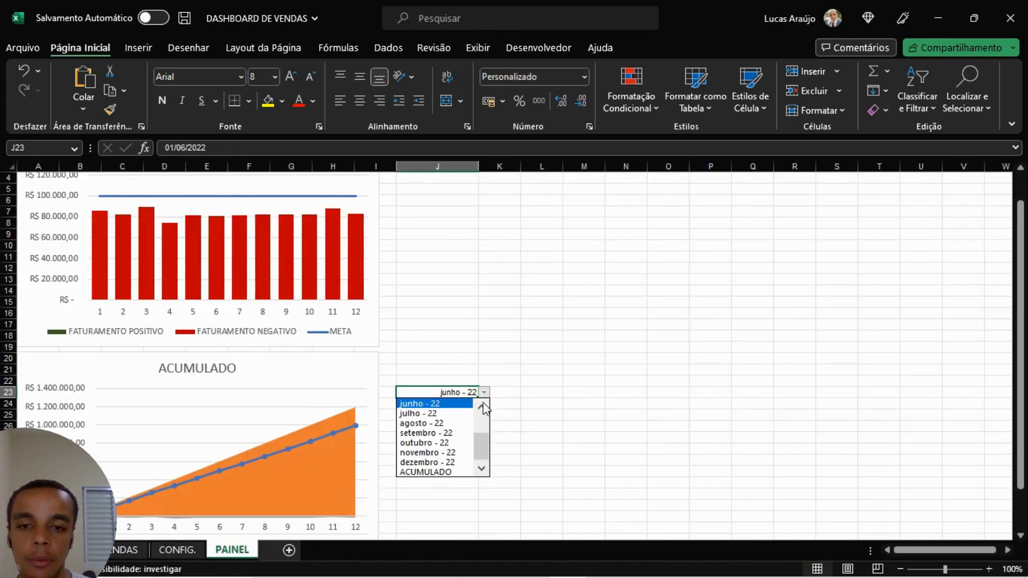
scroll(485, 450, "up", 2)
left_click(425, 403)
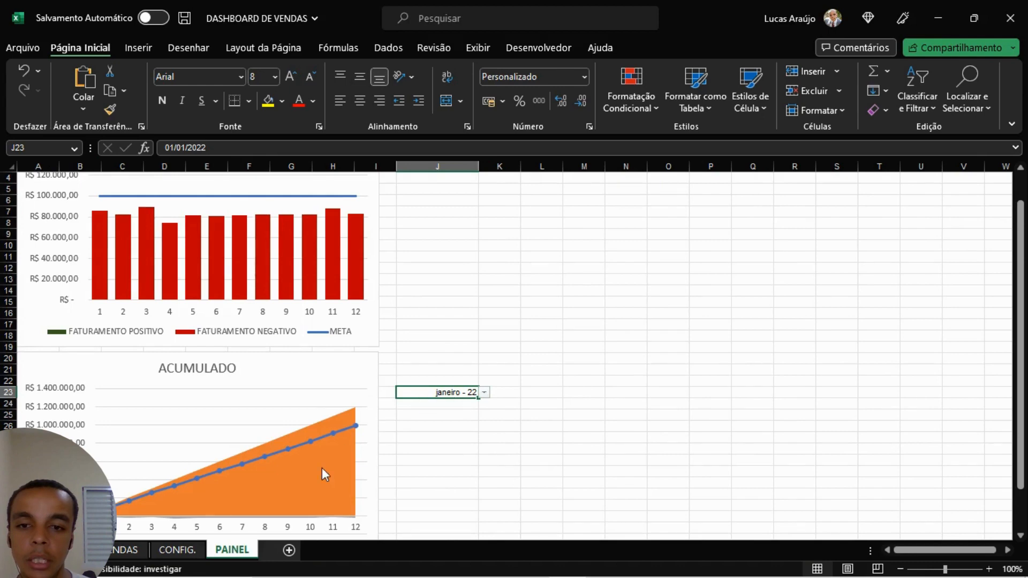
left_click(175, 550)
left_click(257, 193)
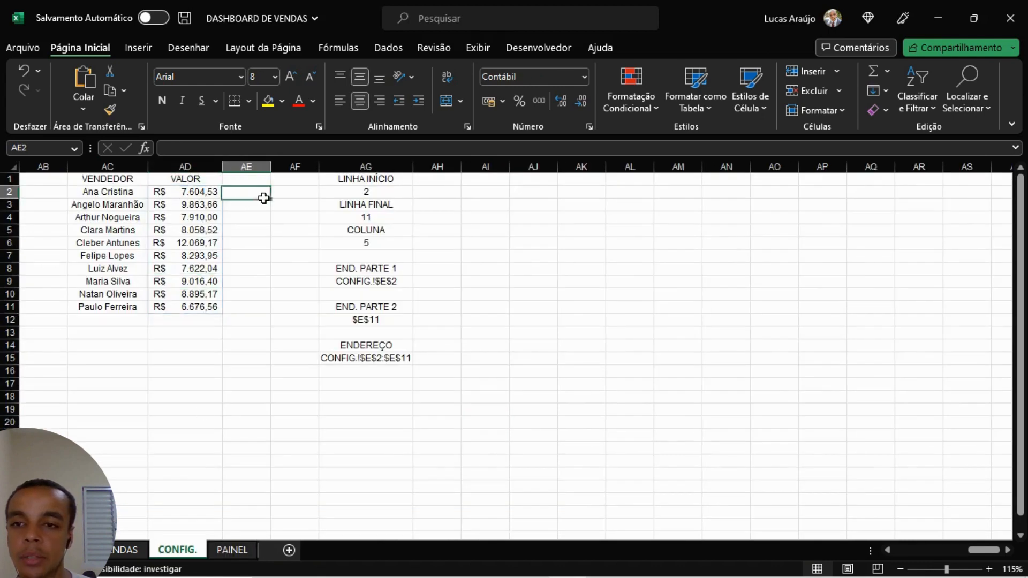
left_click(277, 285)
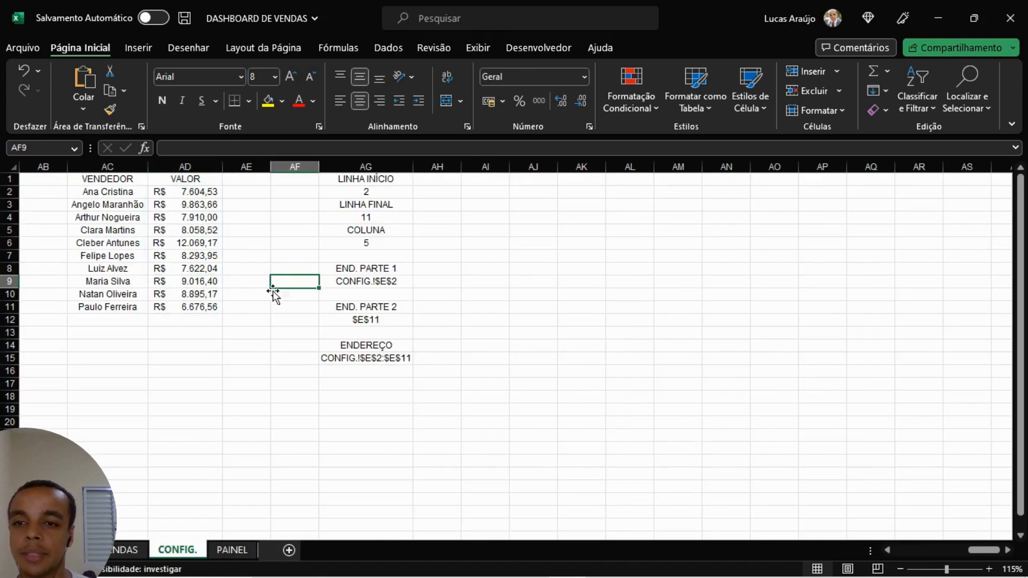
left_click(242, 295)
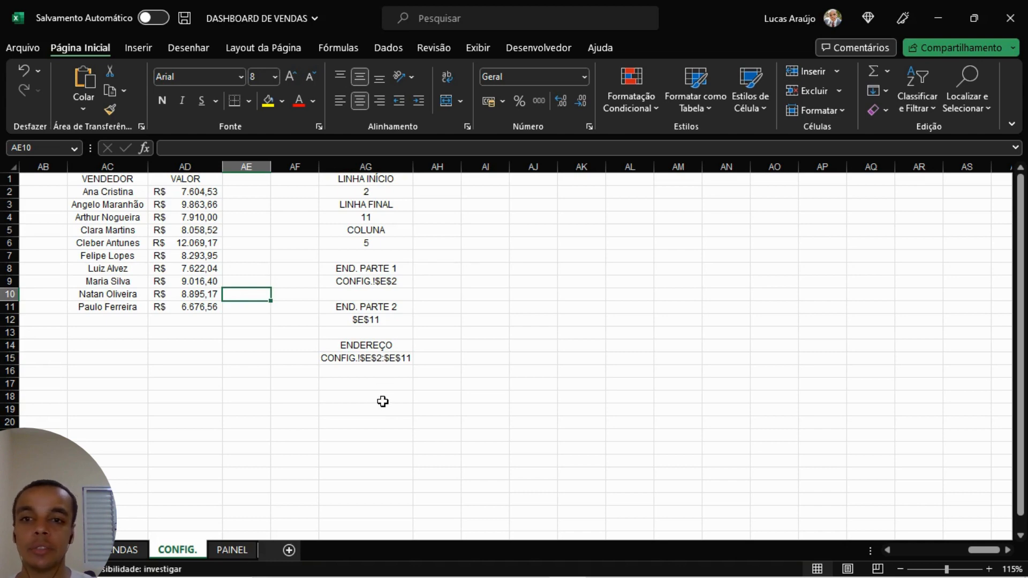
Step: Review the formula in AD2 and walk through the column AG helper cells from start row to full address
left_click(202, 193)
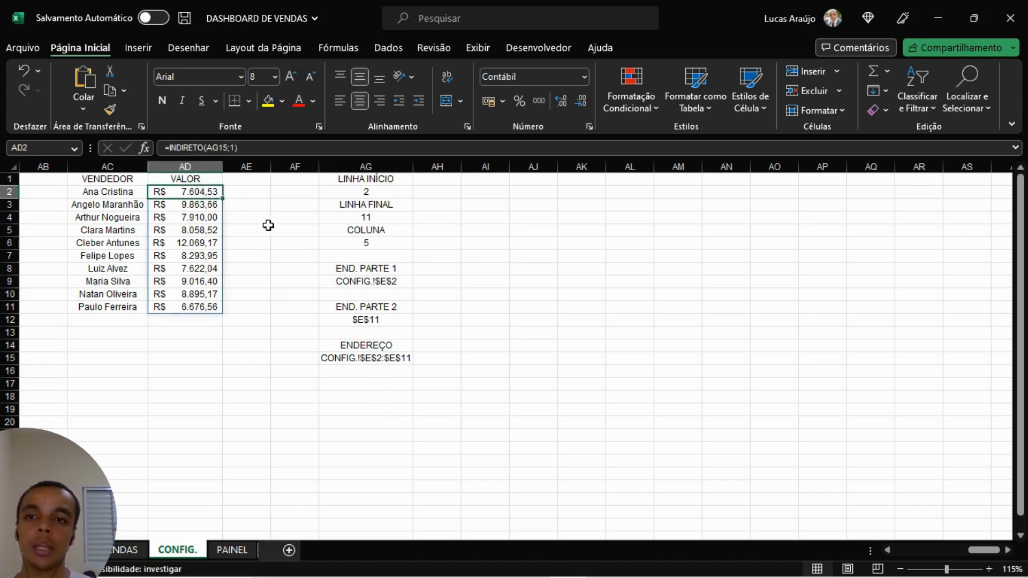
left_click(263, 242)
left_click(389, 194)
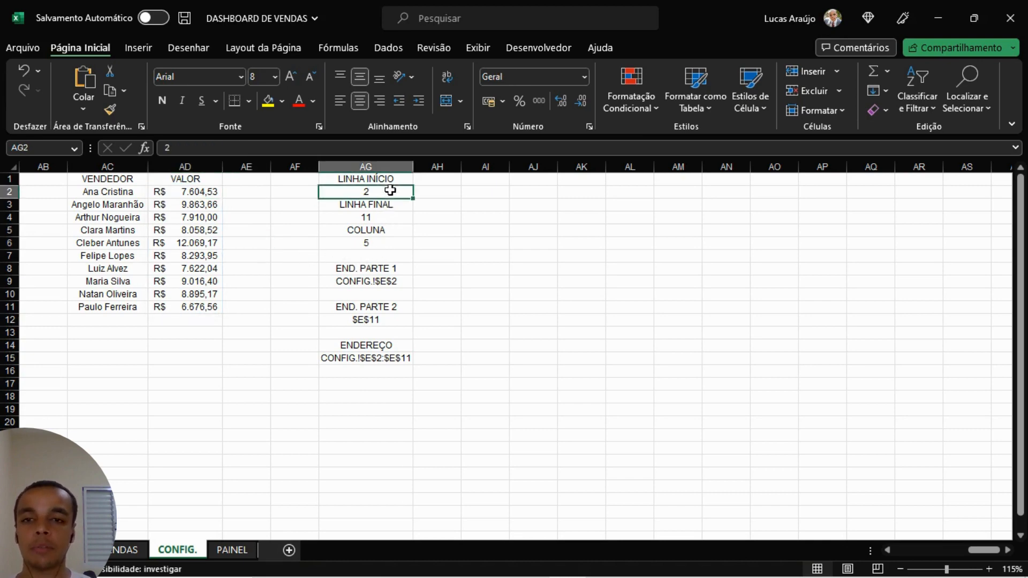
left_click(383, 218)
left_click(382, 245)
left_click(385, 269)
left_click(383, 282)
left_click(386, 343)
left_click(399, 358)
left_click(485, 345)
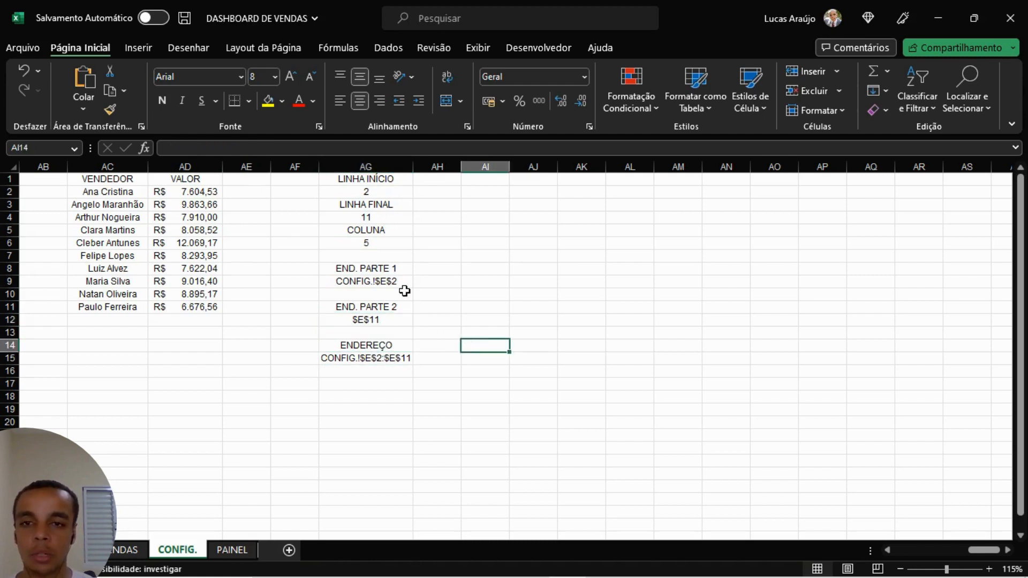
Step: Examine the content of AG2, AG4, AG6, AG9, AG12 and AG15 one by one, ending with the INDIRETO formula in AD2
left_click(401, 191)
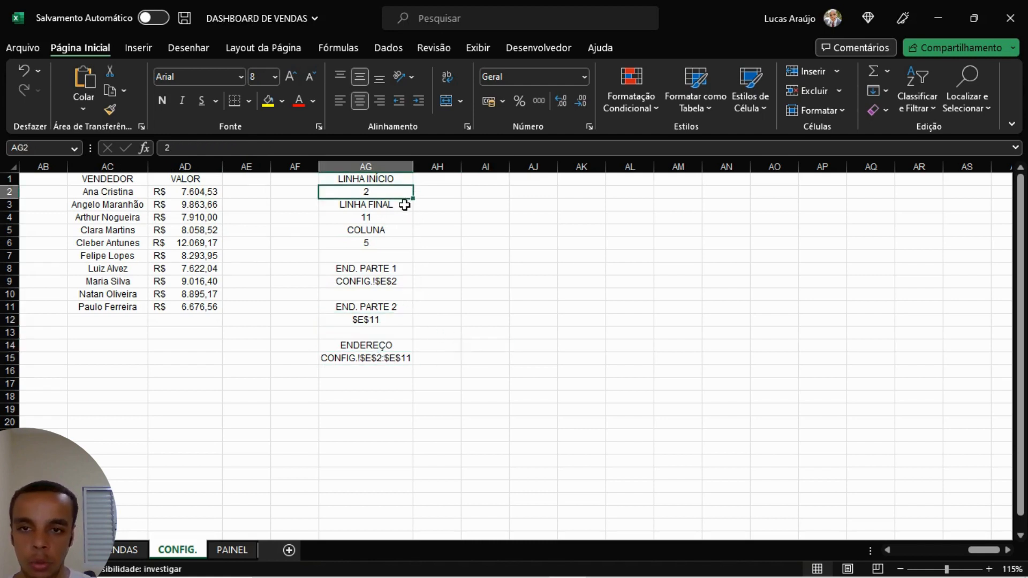
left_click(402, 214)
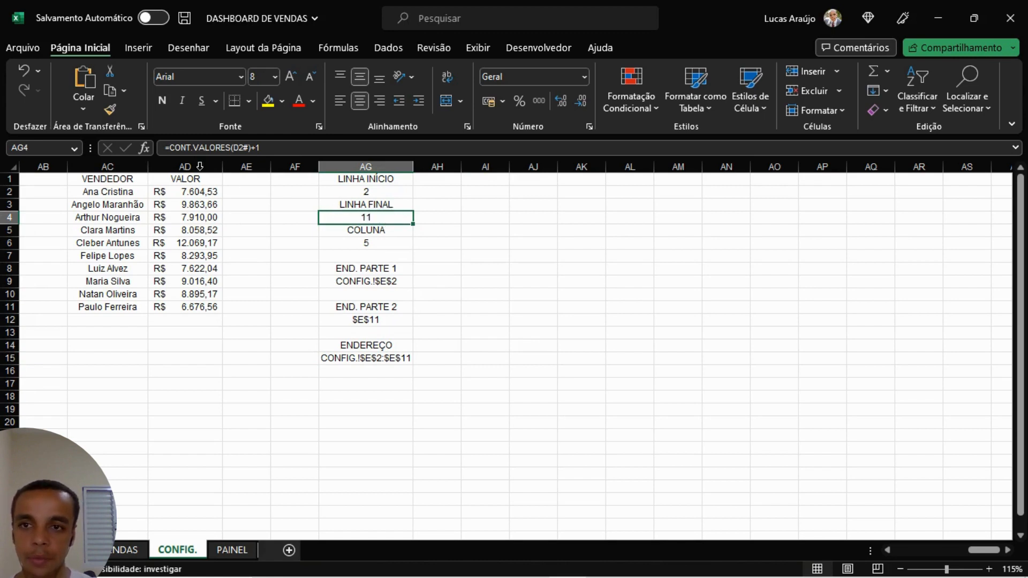
left_click(380, 242)
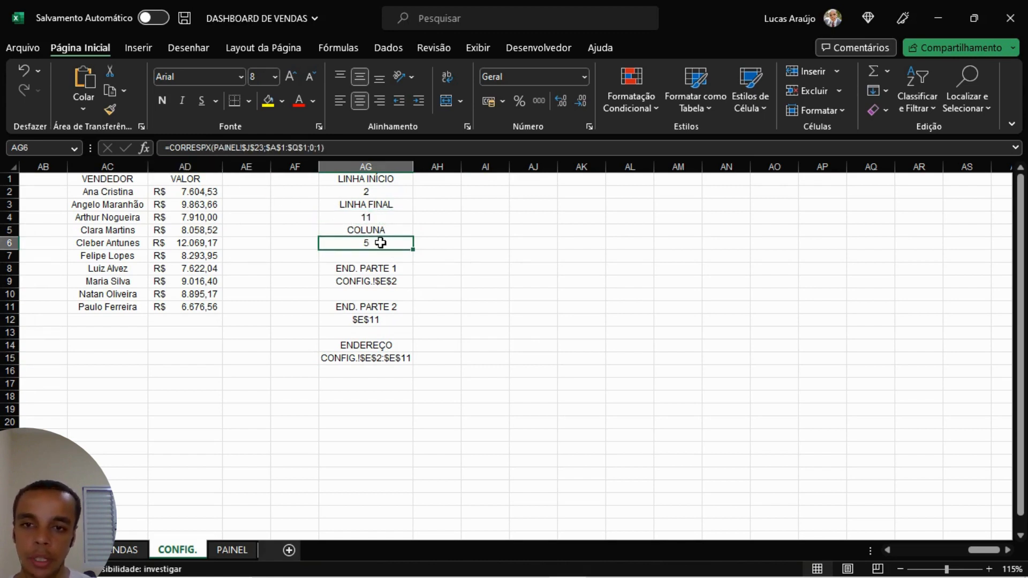
left_click(388, 282)
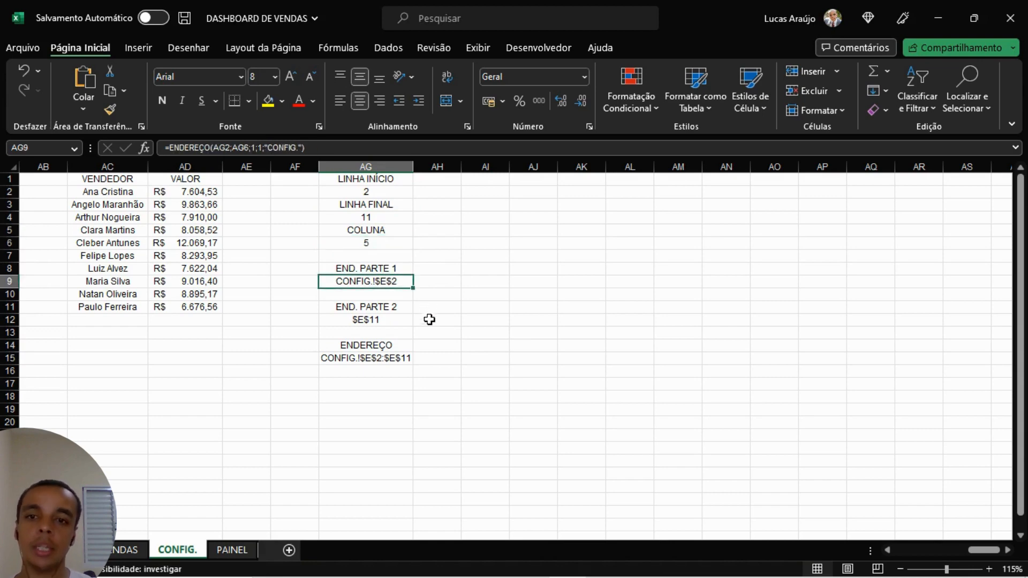
left_click(393, 323)
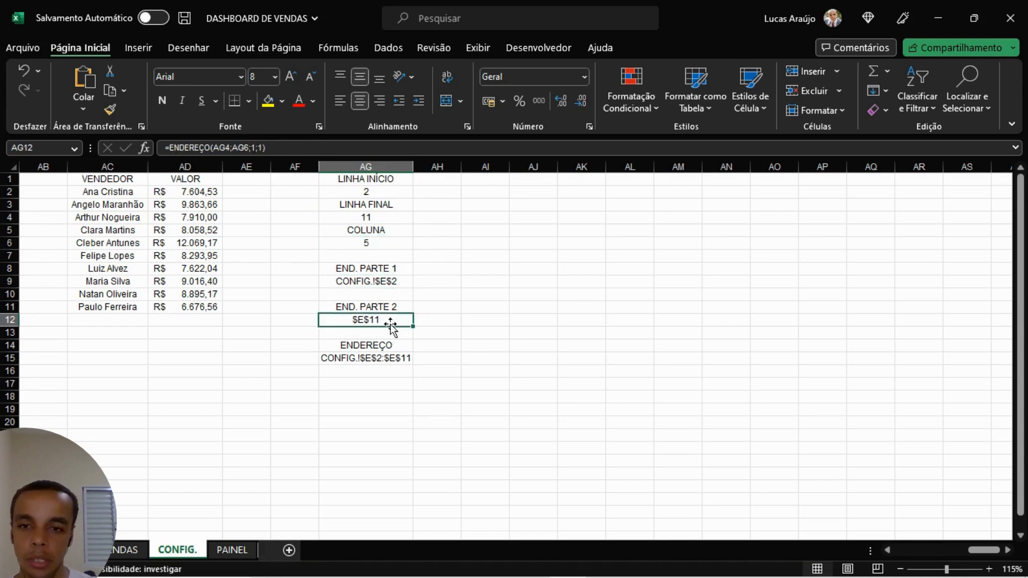
left_click(400, 357)
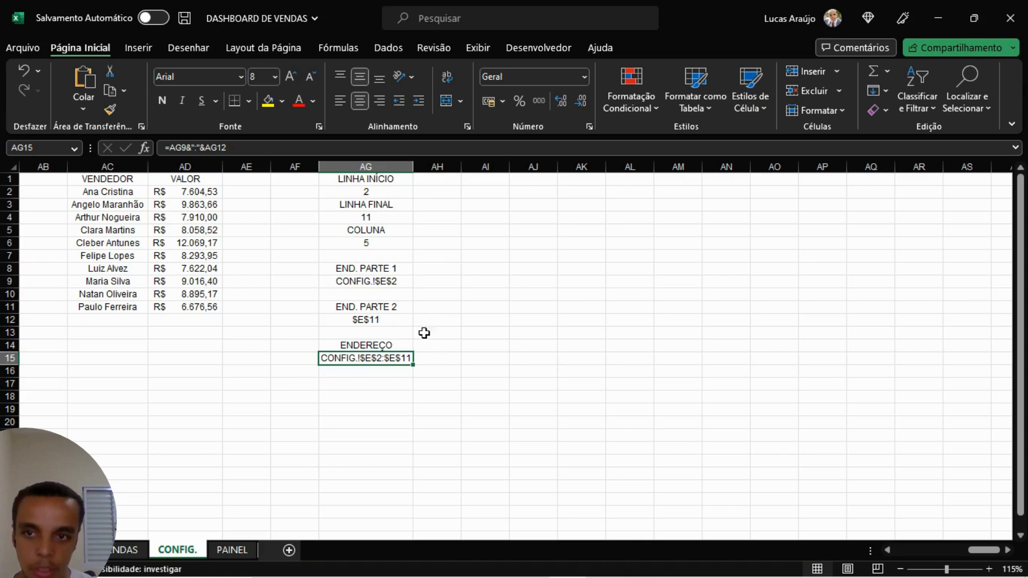
left_click(202, 195)
left_click(284, 244)
left_click(296, 282)
left_click(280, 308)
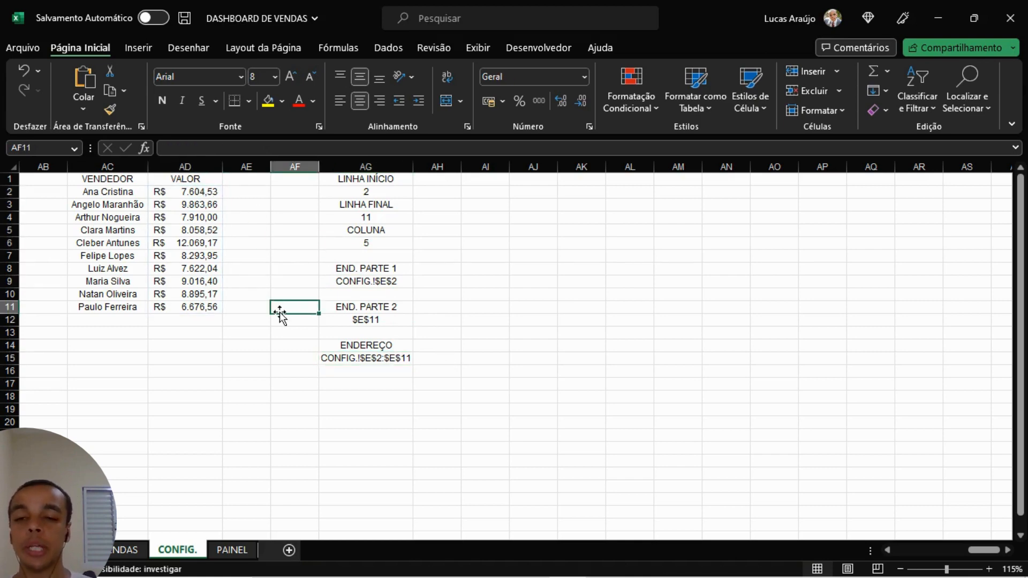
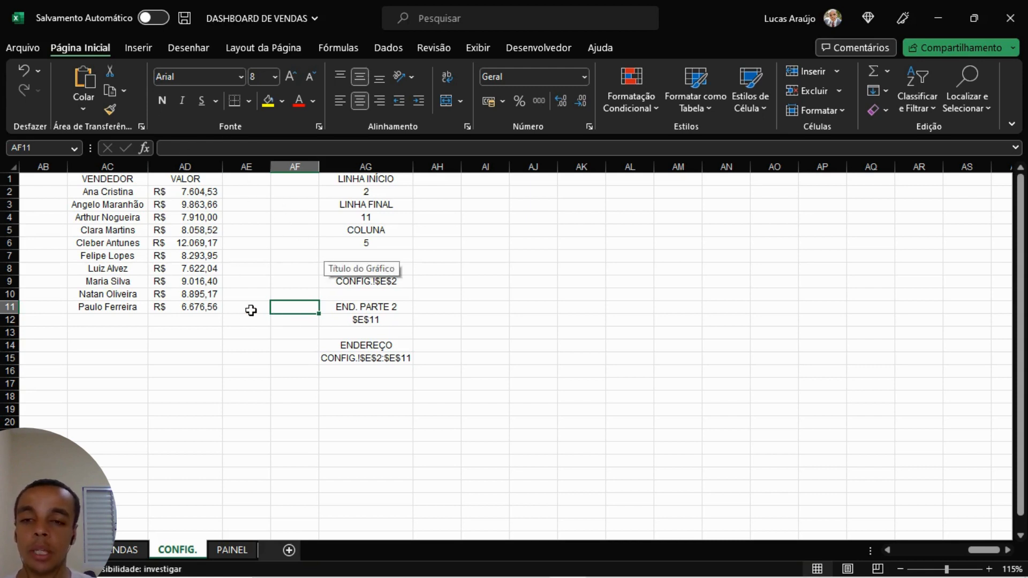
Step: Examine how the INDIRETO formula in AD2 references the ENDEREÇO cell AG15, highlighting its AG15 argument without changing it
left_click(339, 358)
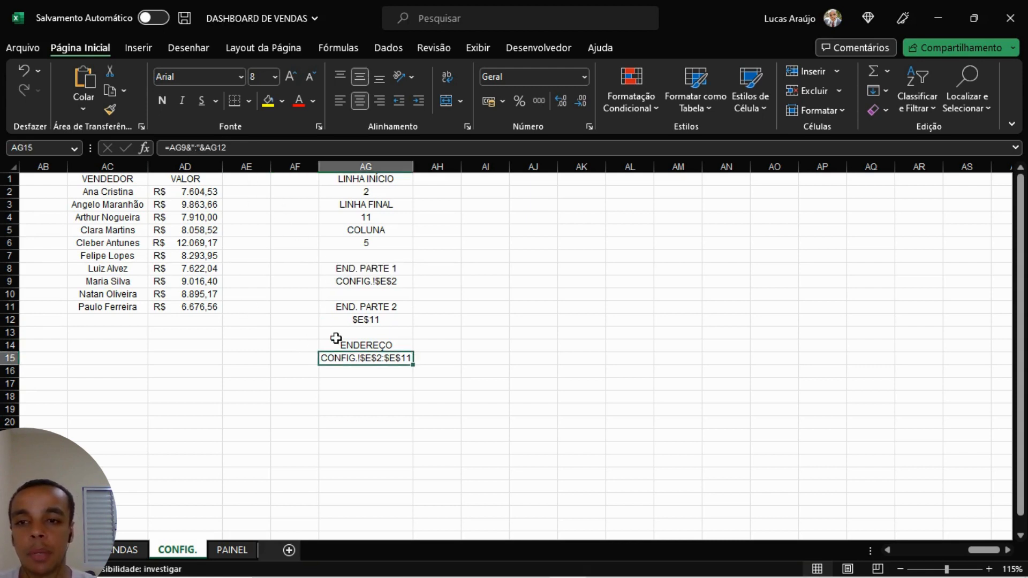
left_click(201, 196)
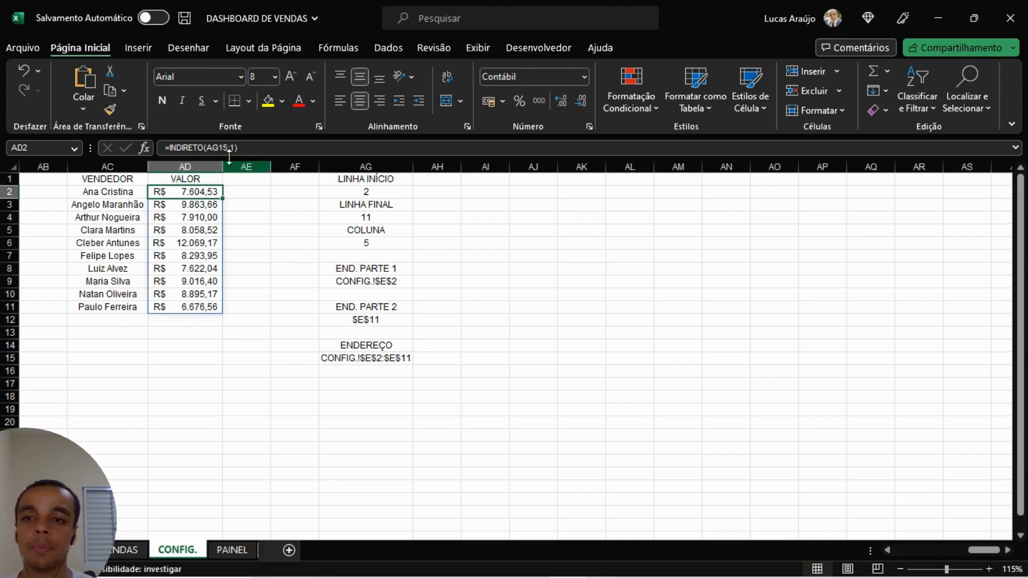
key("F2")
left_click_drag(206, 148, 229, 149)
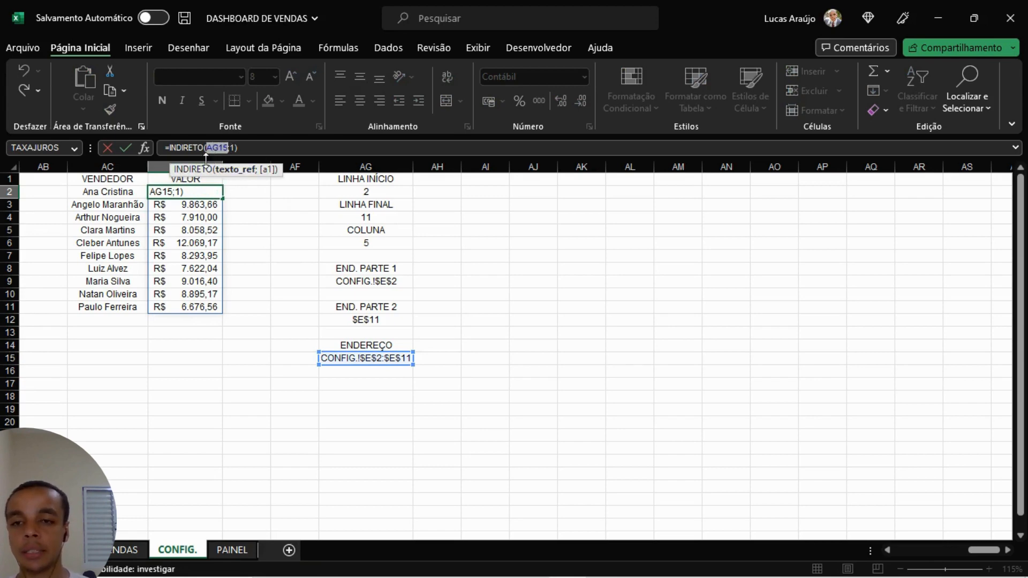
key("Return")
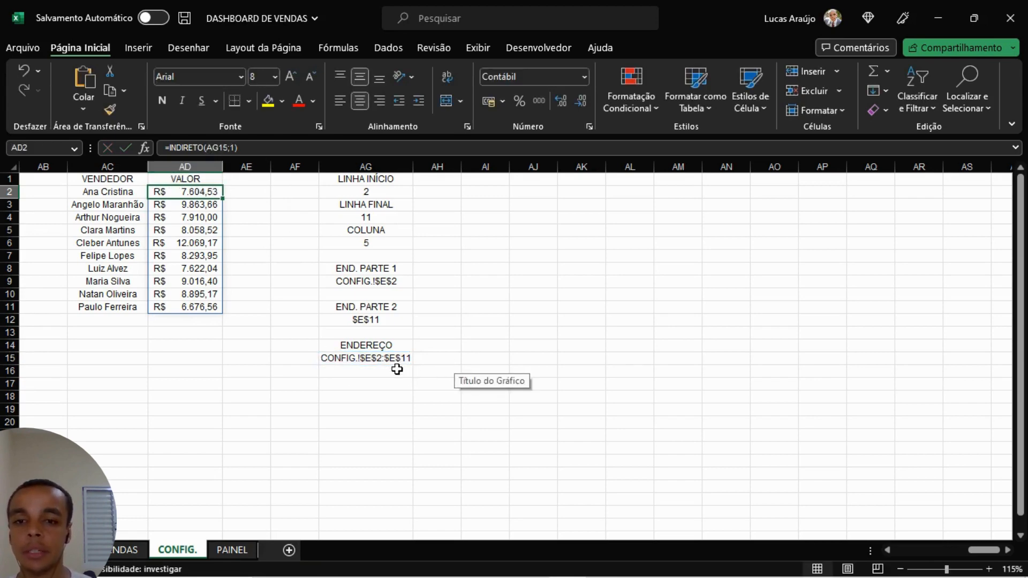
left_click(383, 359)
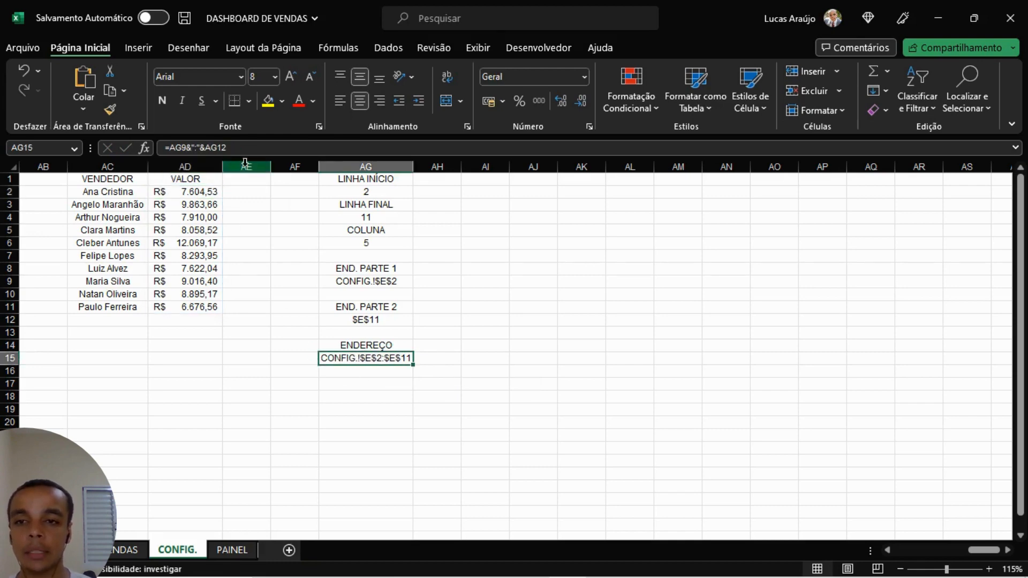
Step: Replace the AG15 reference in the AD2 INDIRETO formula with the expression from cell AG15, AG9&":"&AG12
left_click(202, 147)
left_click_drag(227, 147, 169, 148)
key("ctrl+c")
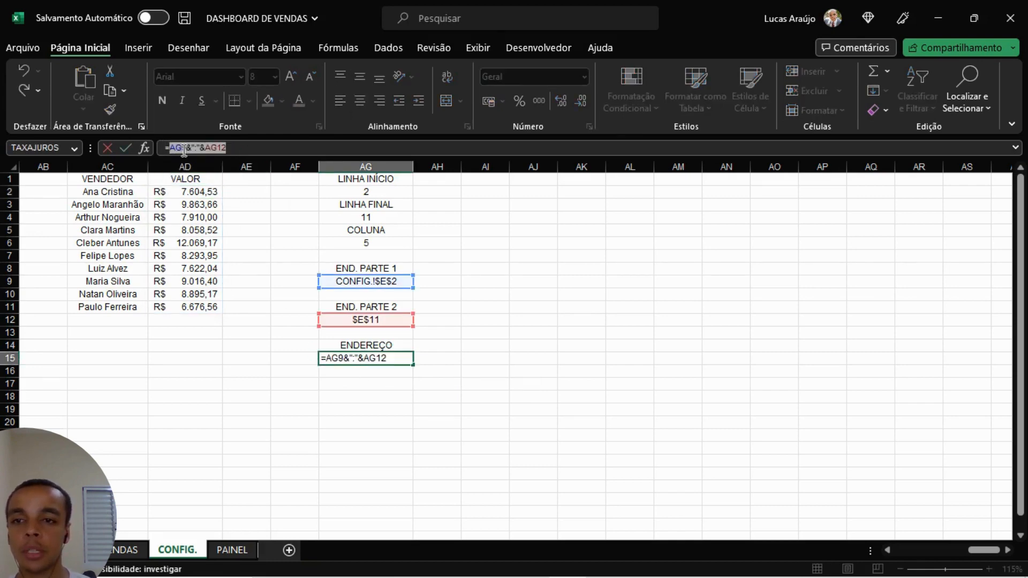
key("Escape")
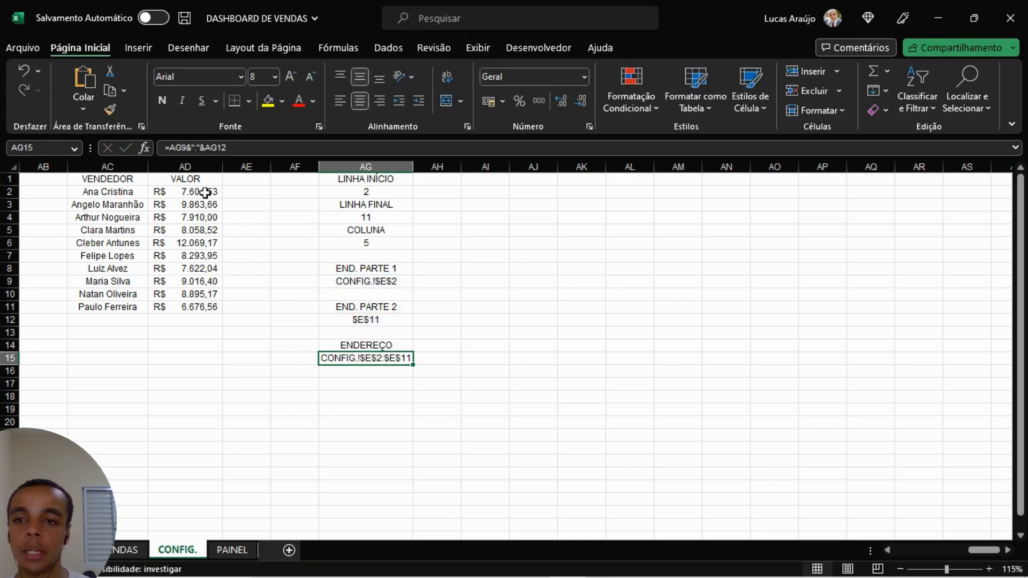
left_click(206, 191)
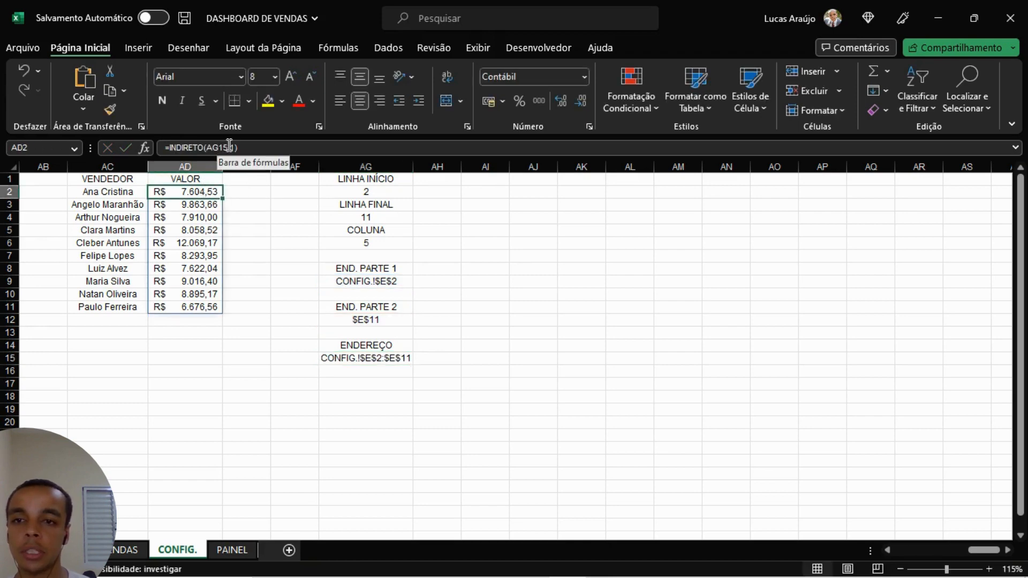
left_click_drag(229, 148, 214, 147)
left_click(210, 148)
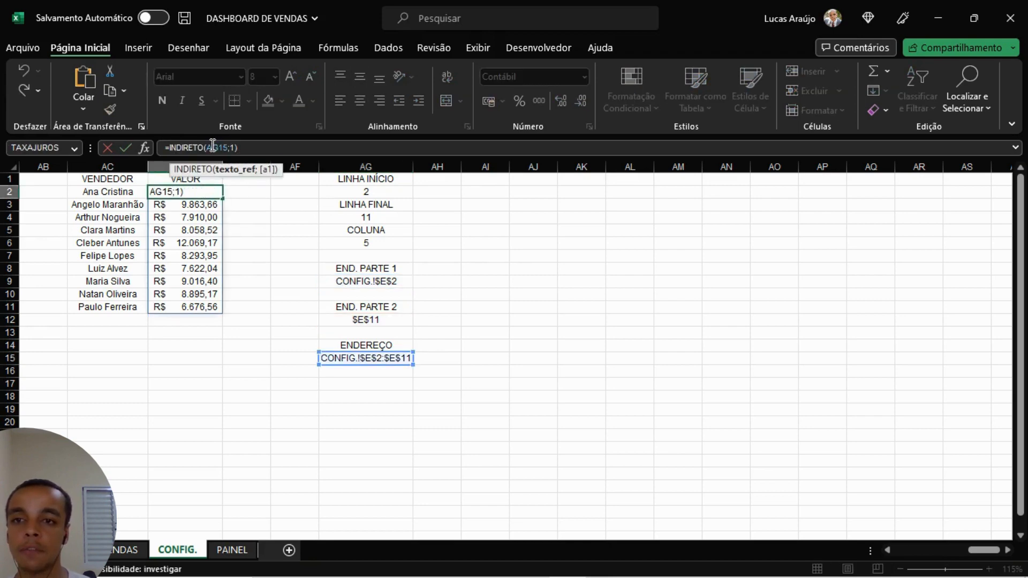
left_click_drag(227, 147, 230, 147)
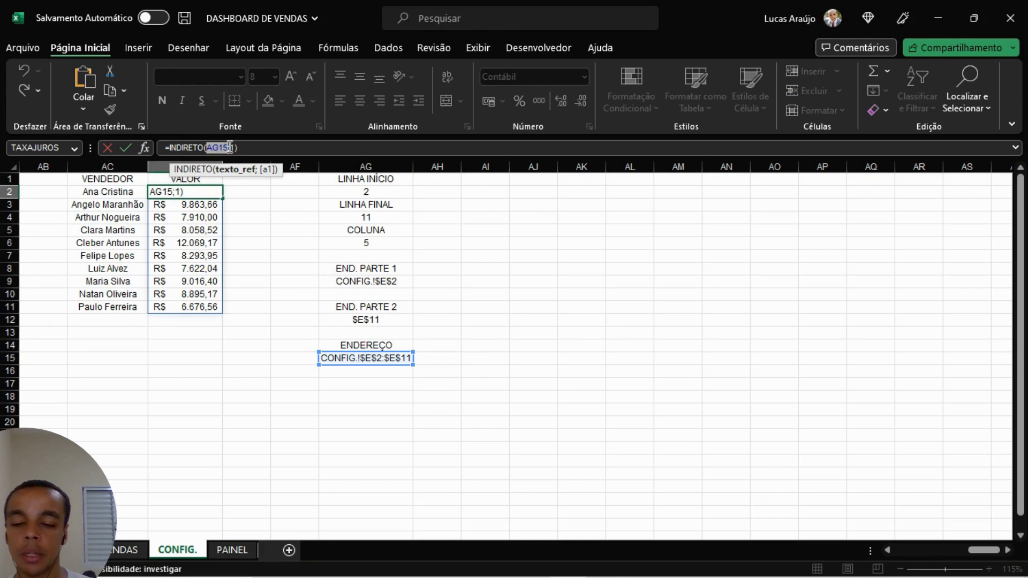
key("ctrl+v")
left_click(333, 150)
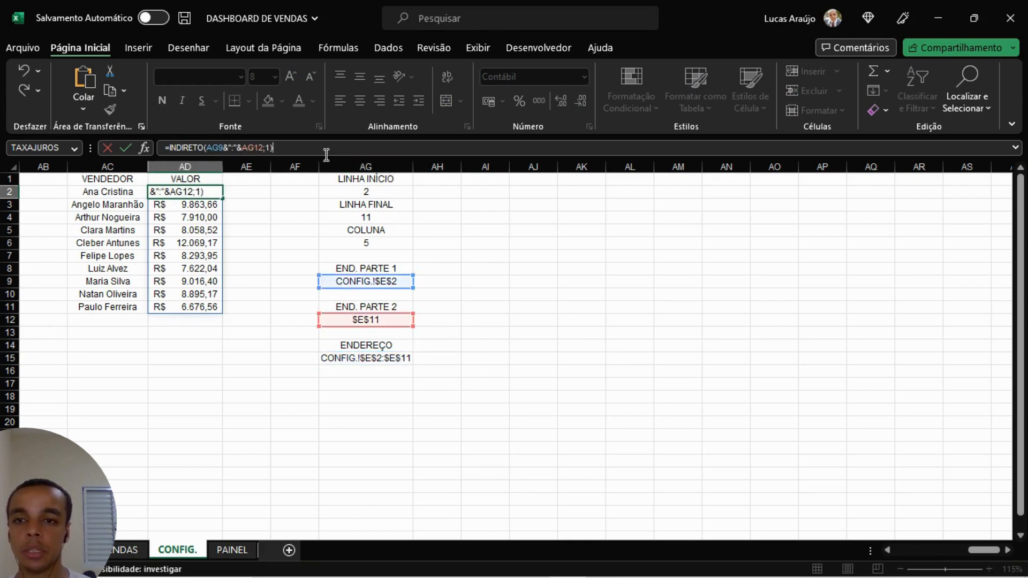
key("Return")
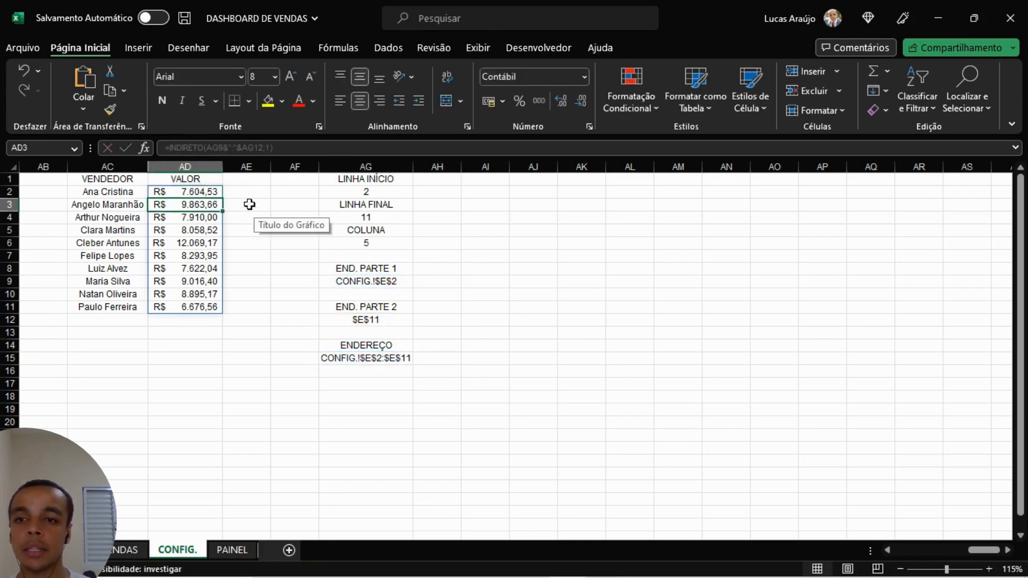
Step: Replace AG9 in the AD2 formula with that cell's own expression, ENDEREÇO(AG2;AG6;1;1;"CONFIG.")
left_click(246, 206)
left_click(212, 191)
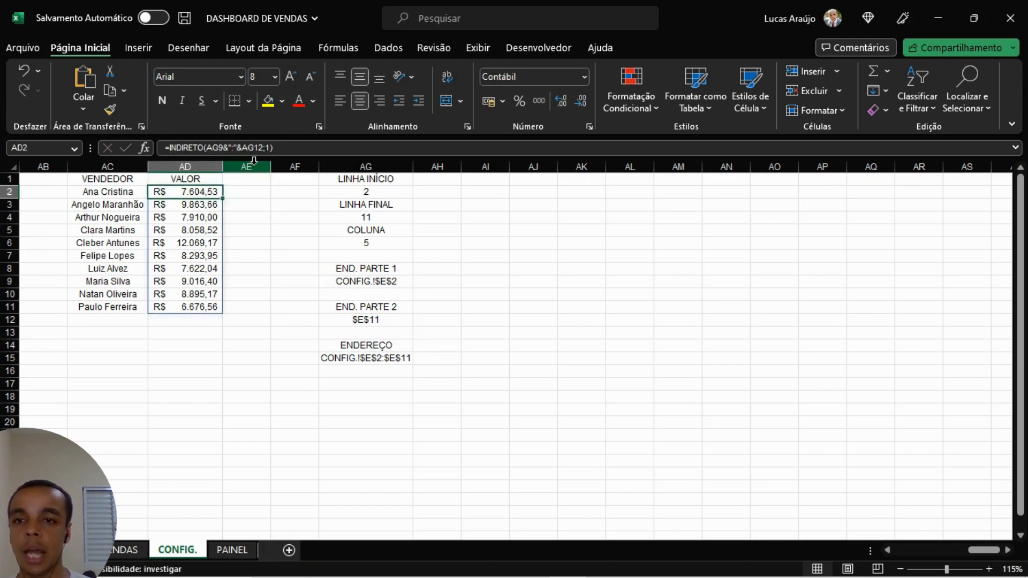
key("F2")
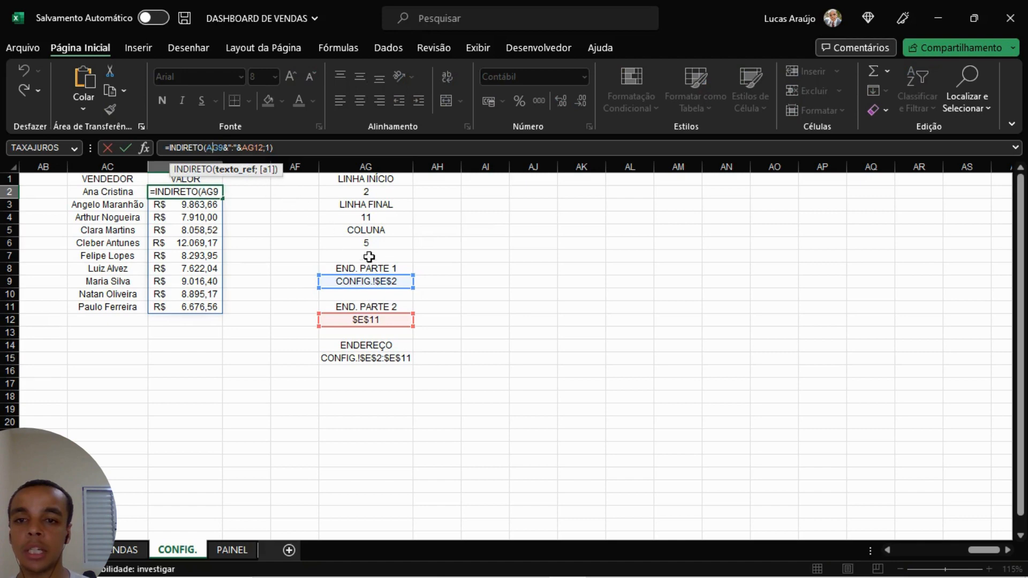
key("Escape")
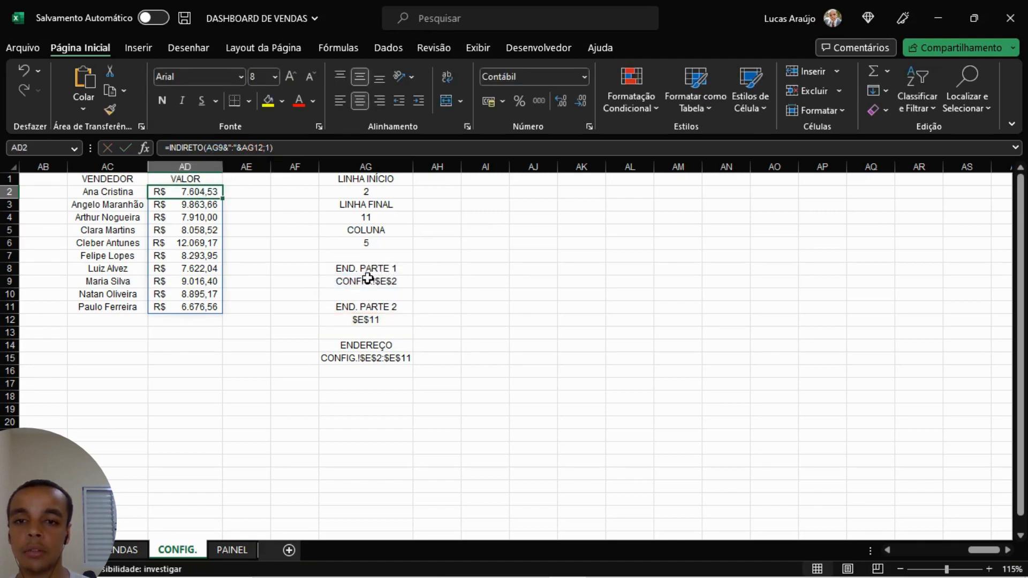
left_click(353, 279)
left_click(332, 151)
left_click_drag(332, 151, 169, 149)
key("ctrl+c")
key("Escape")
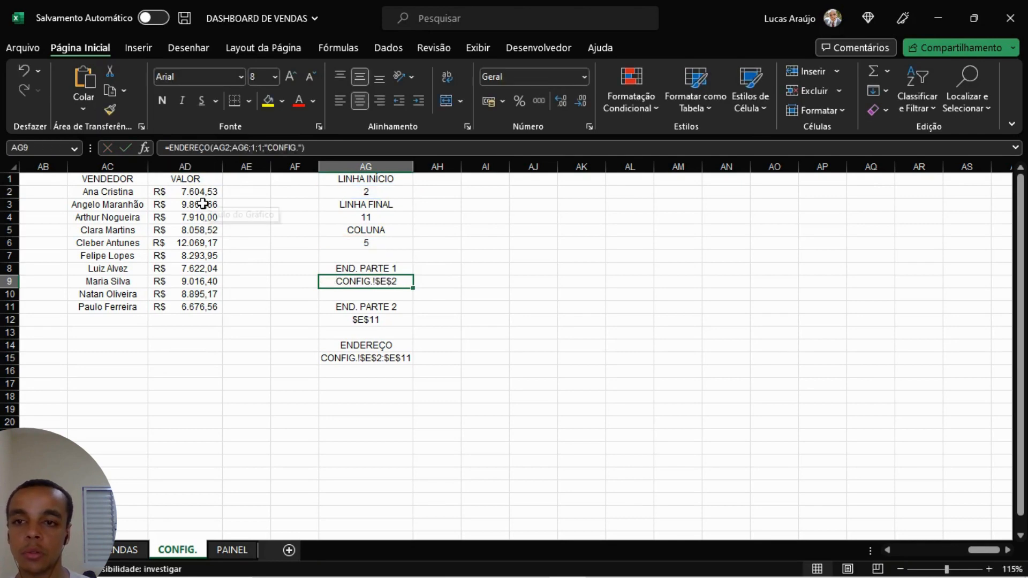
left_click(203, 193)
left_click(211, 147)
left_click_drag(207, 147, 224, 148)
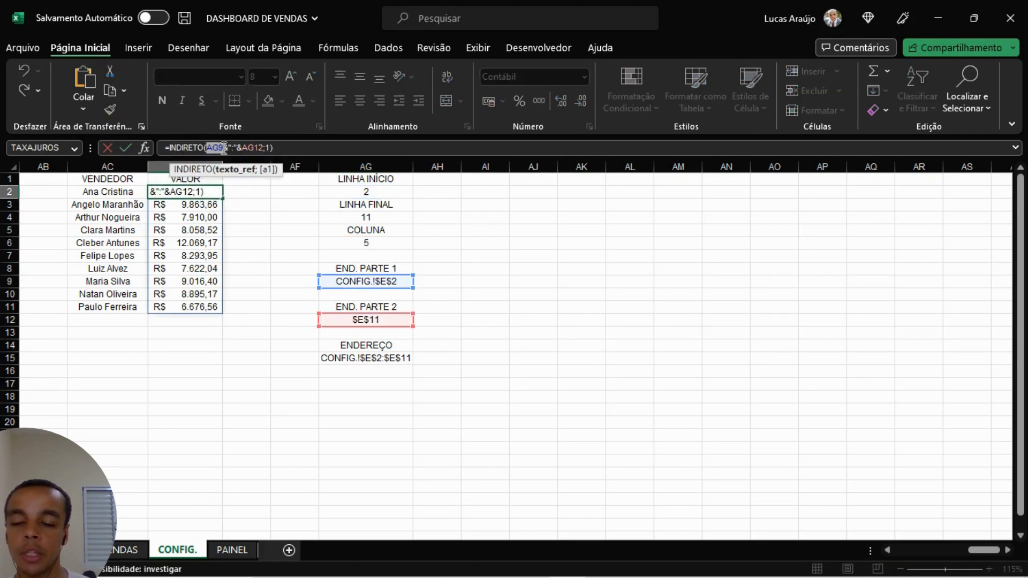
key("ctrl+v")
key("ctrl+Return")
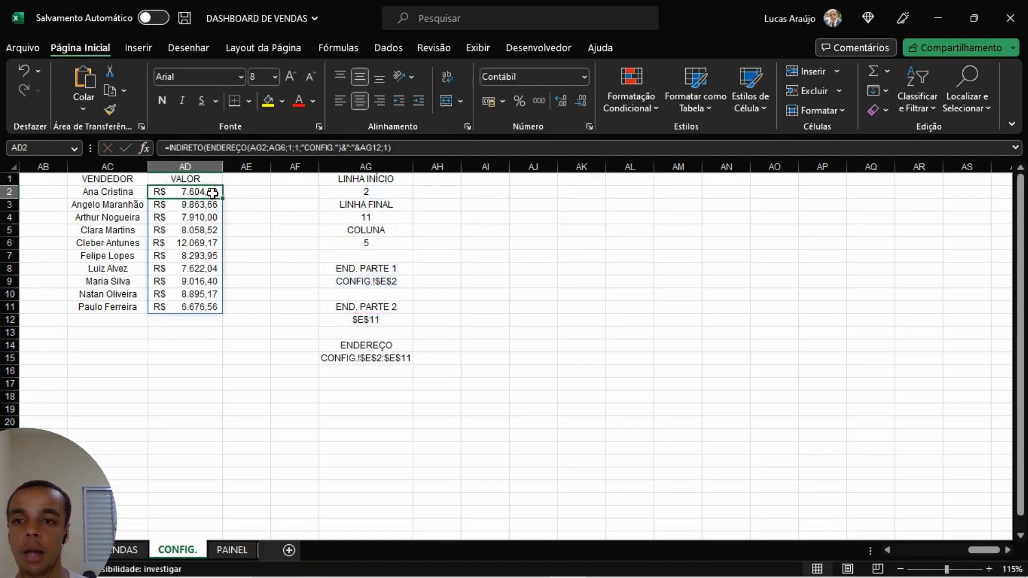
Step: Replace AG12 in the AD2 formula with the expression from that cell, ENDEREÇO(AG4;AG6;1;1)
left_click(357, 147)
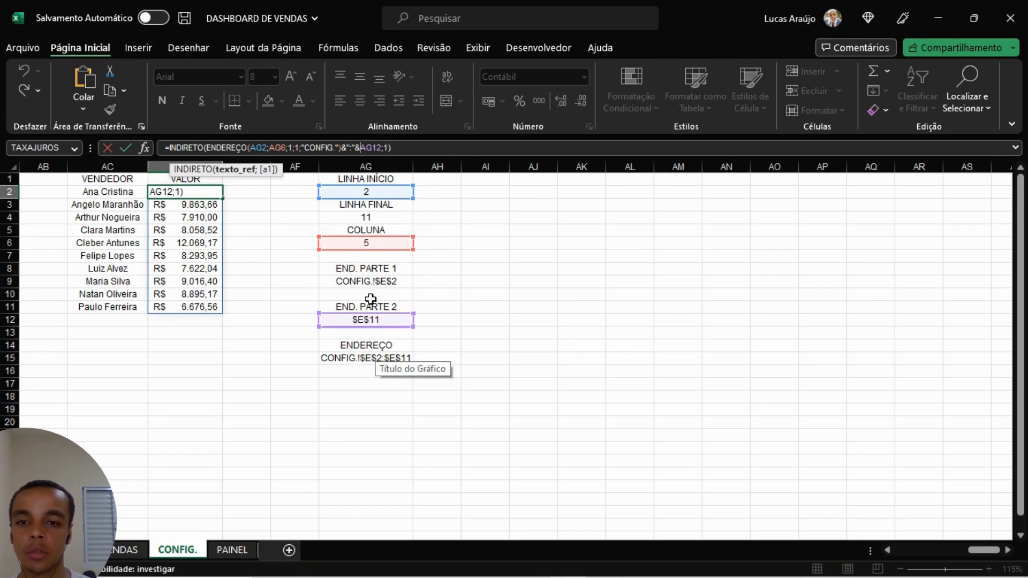
key("Return")
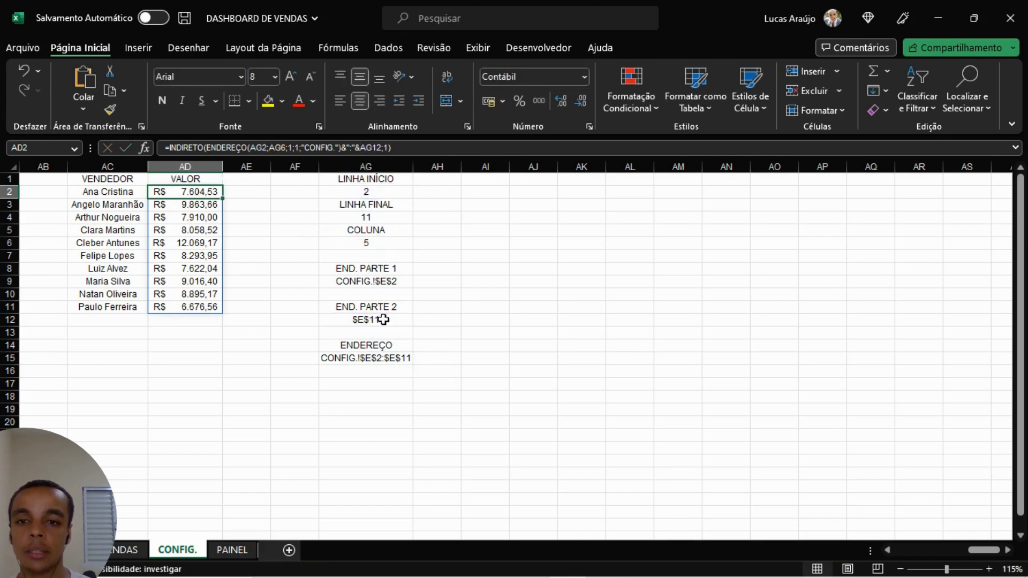
left_click(384, 320)
left_click_drag(265, 148, 172, 150)
key("ctrl+c")
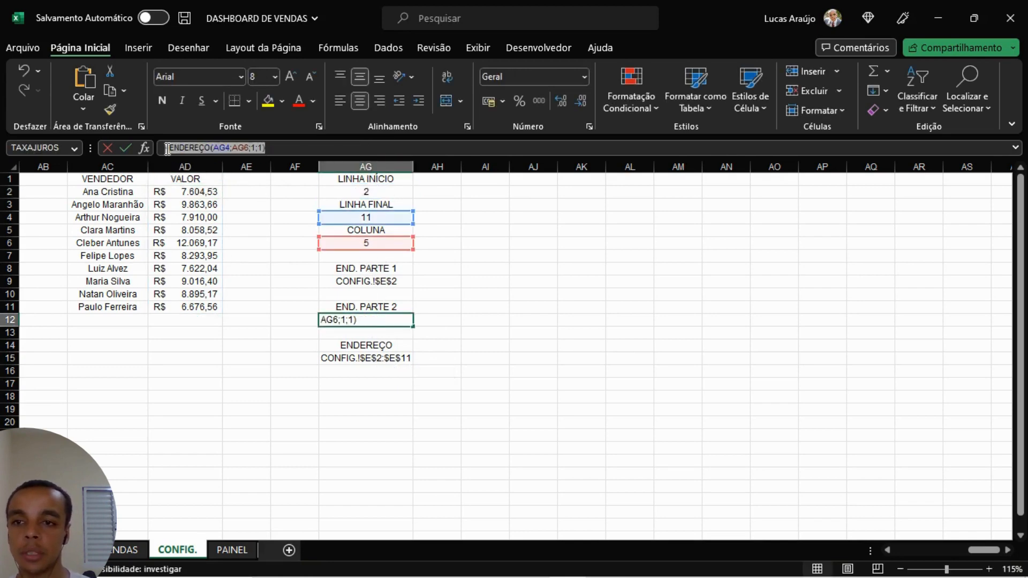
key("Escape")
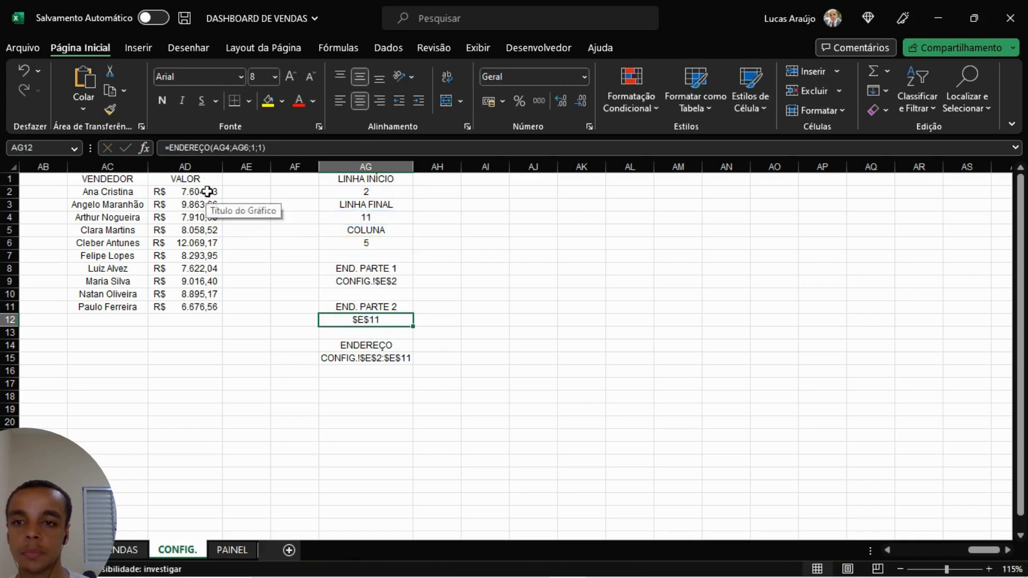
left_click(207, 192)
left_click(372, 149)
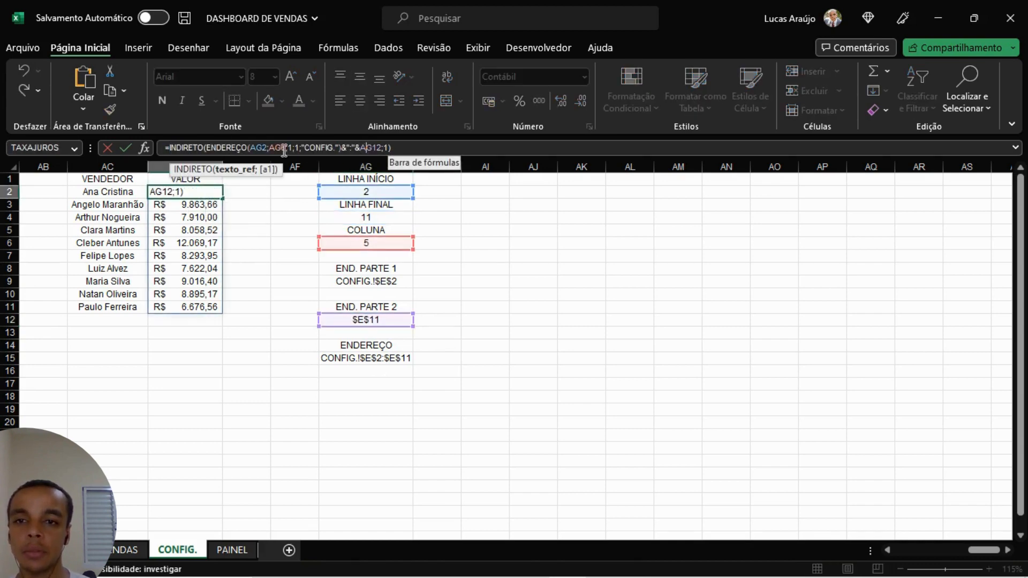
left_click_drag(382, 148, 364, 150)
key("ctrl+v")
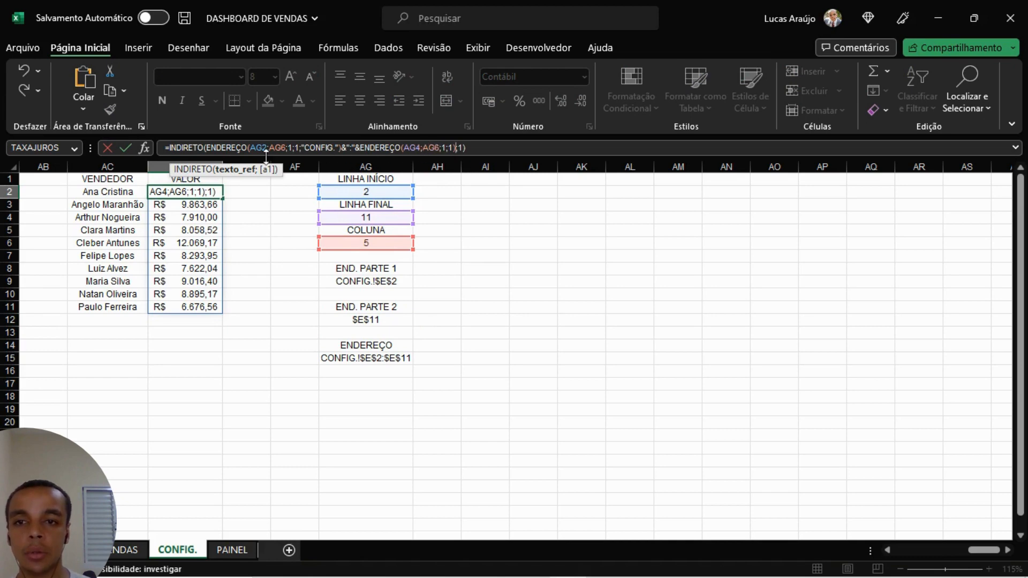
key("Return")
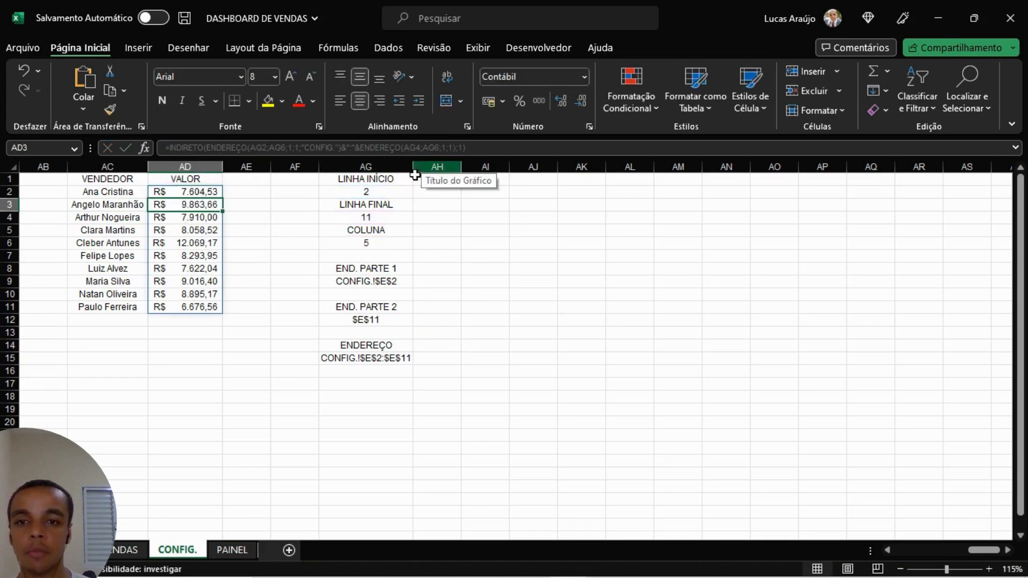
Step: Replace both AG6 references in the AD2 formula with the column lookup from AG6, CORRESPX(PAINEL!$J$23;$A$1:$Q$1;0;1)
left_click(362, 245)
left_click_drag(332, 147, 169, 148)
key("ctrl+c")
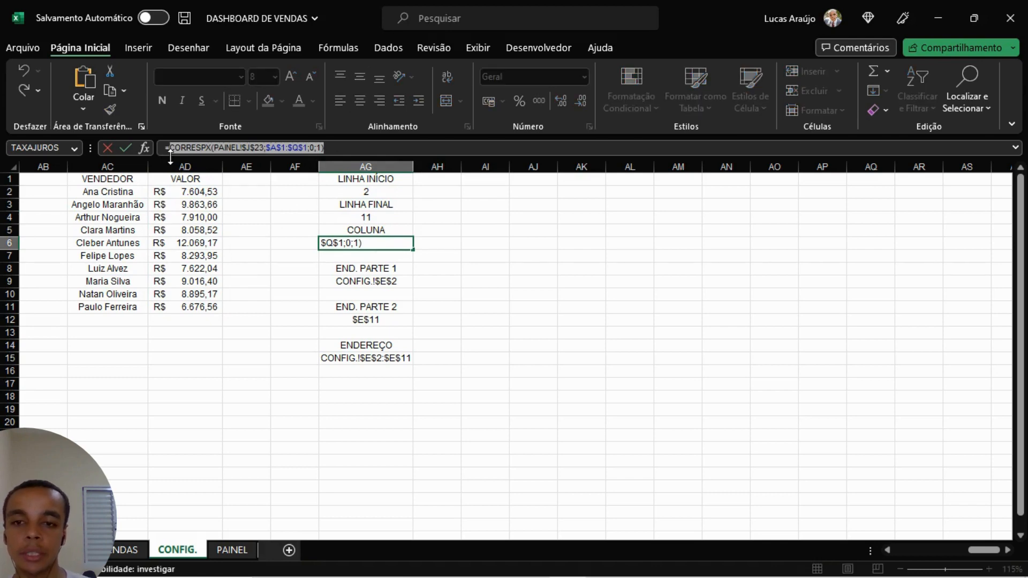
key("Escape")
left_click(199, 192)
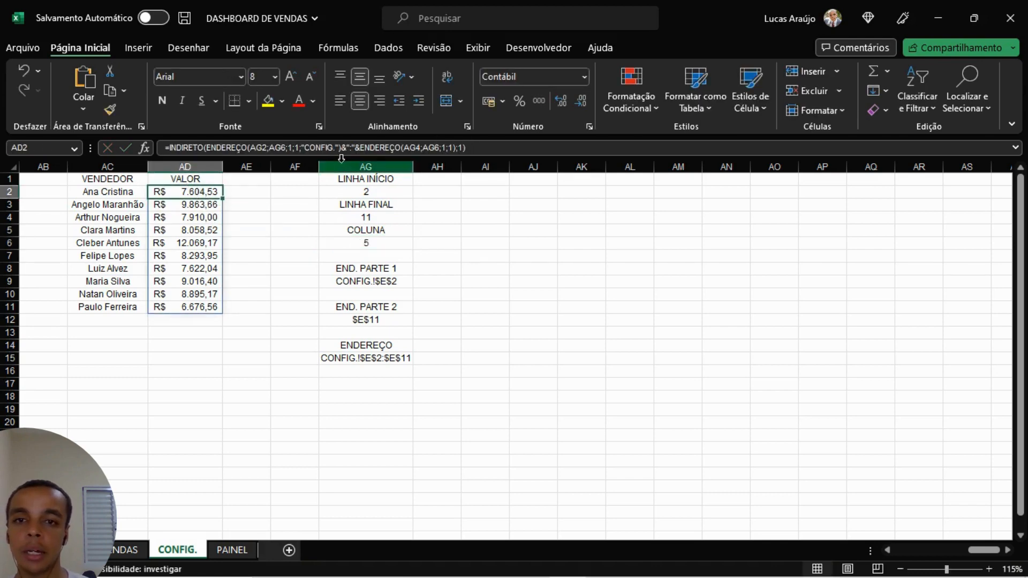
left_click(272, 149)
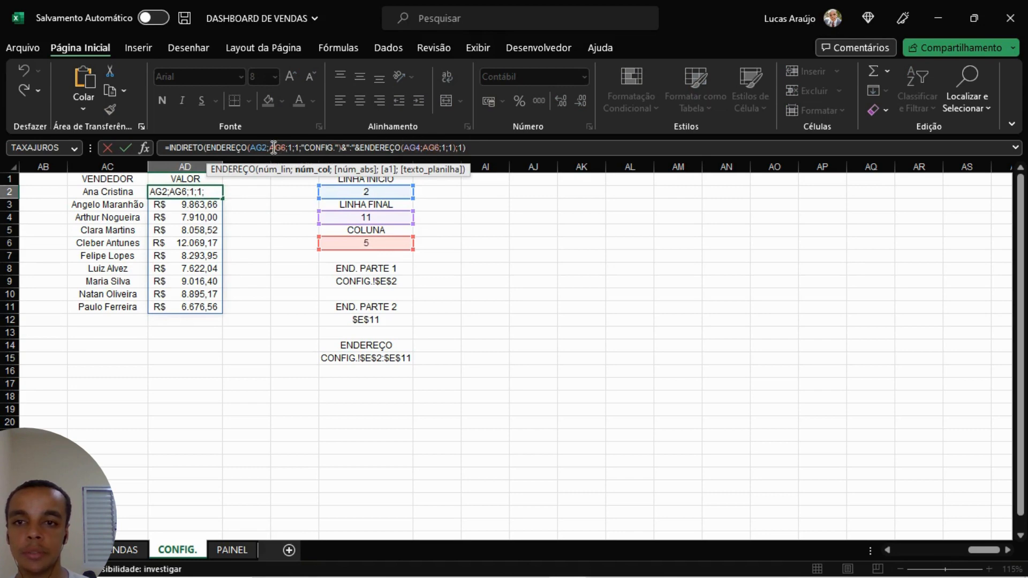
left_click_drag(269, 148, 285, 146)
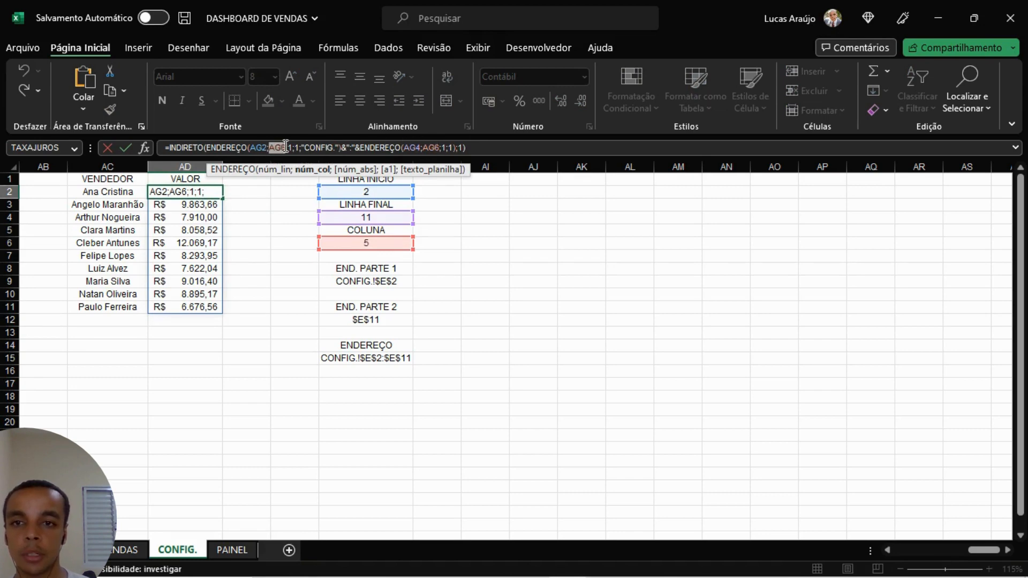
key("ctrl+v")
mouse_move(560, 147)
left_mouse_down()
mouse_move(586, 147)
mouse_move(577, 147)
left_mouse_up()
key("ctrl+v")
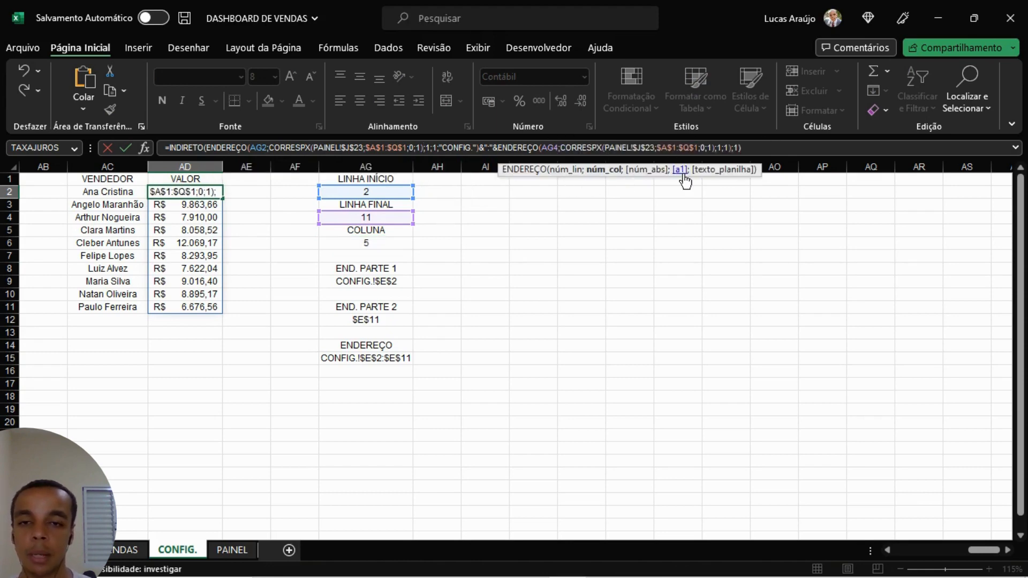
key("Return")
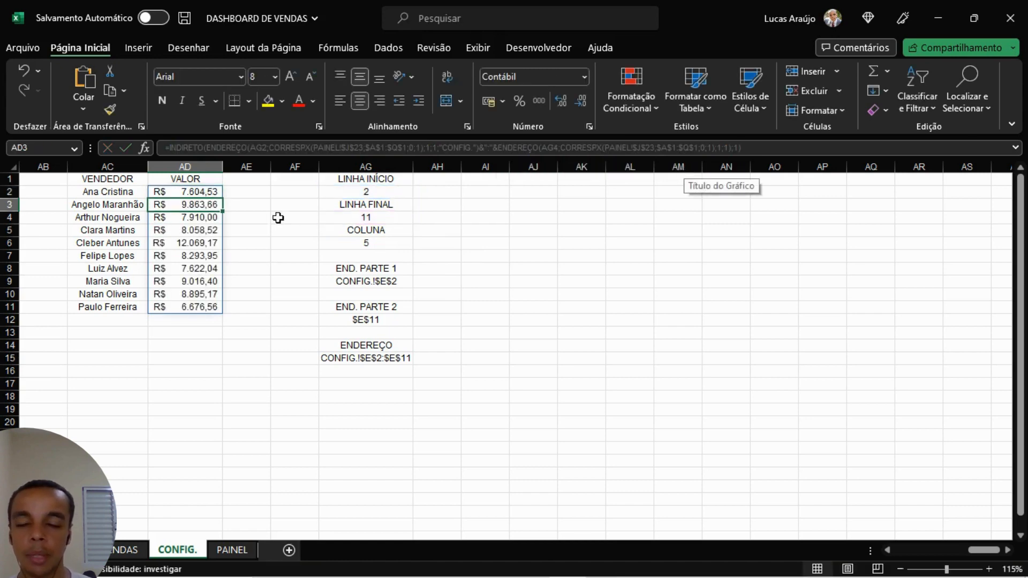
Step: Replace AG4 in the AD2 formula with the end-row expression from that cell, CONT.VALORES(D2#)+1
left_click(190, 194)
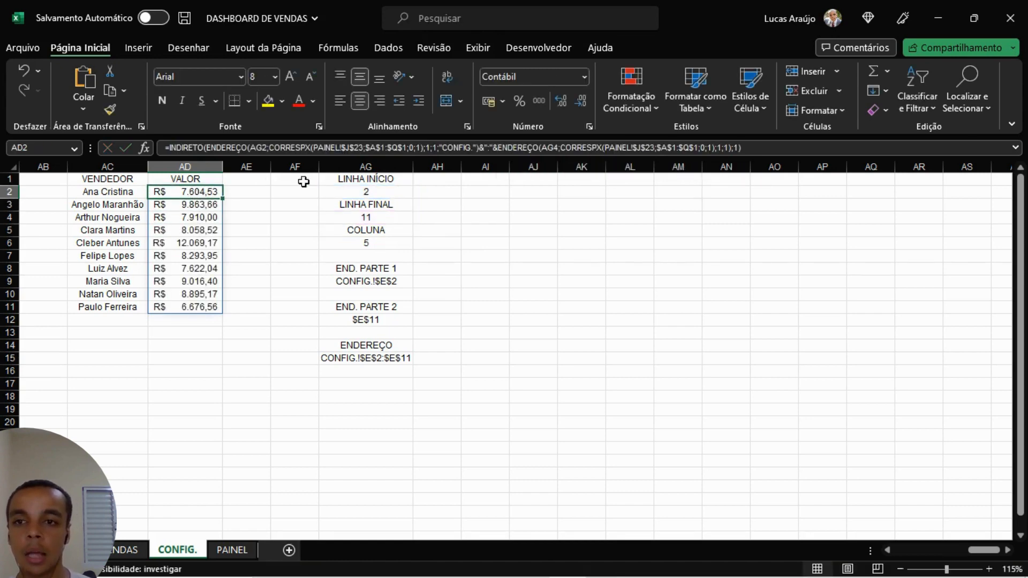
left_click(749, 147)
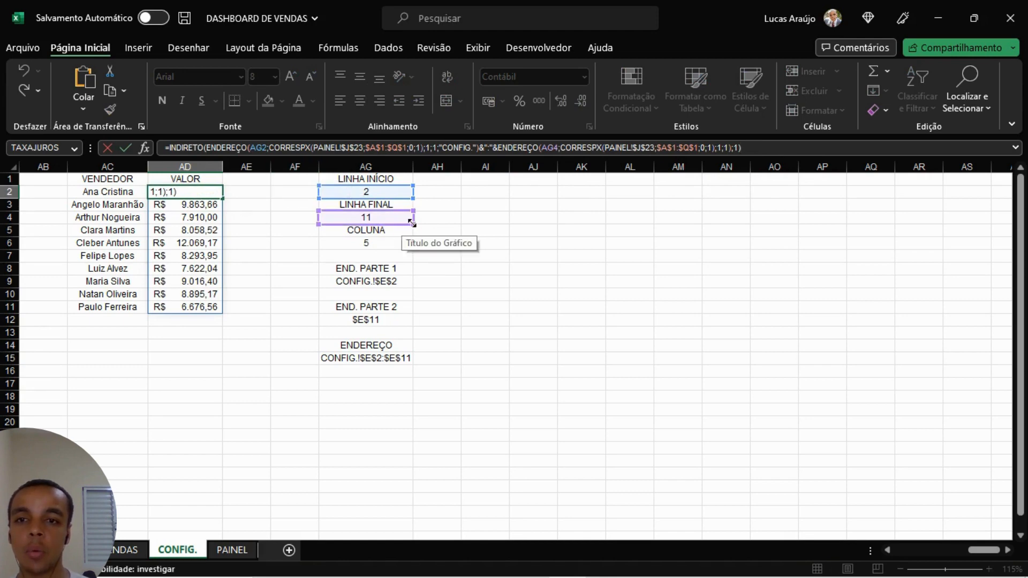
left_click(395, 220)
left_click_drag(280, 149, 173, 150)
key("ctrl+c")
key("Escape")
left_click(202, 191)
left_click(295, 148)
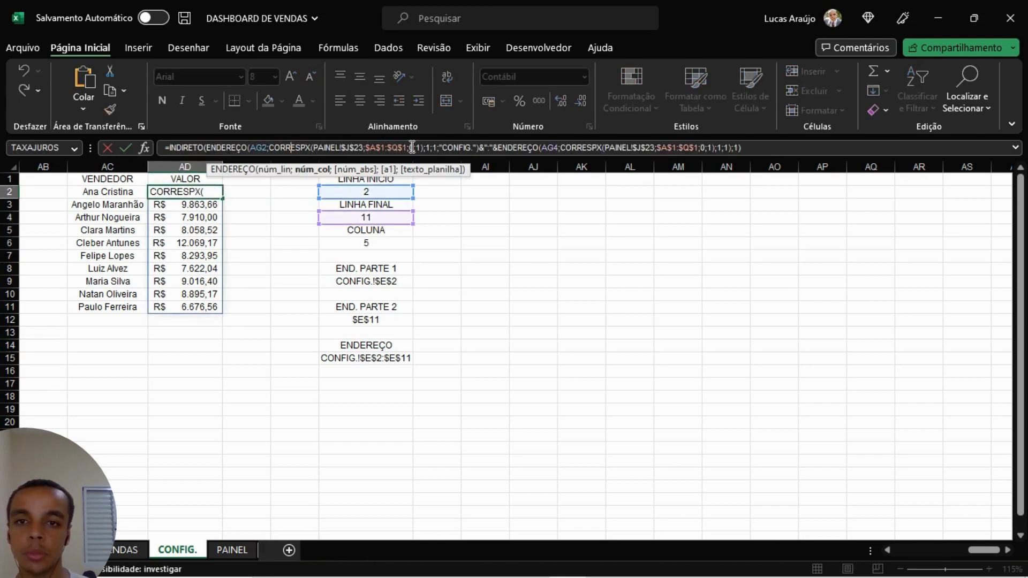
left_click_drag(541, 148, 557, 148)
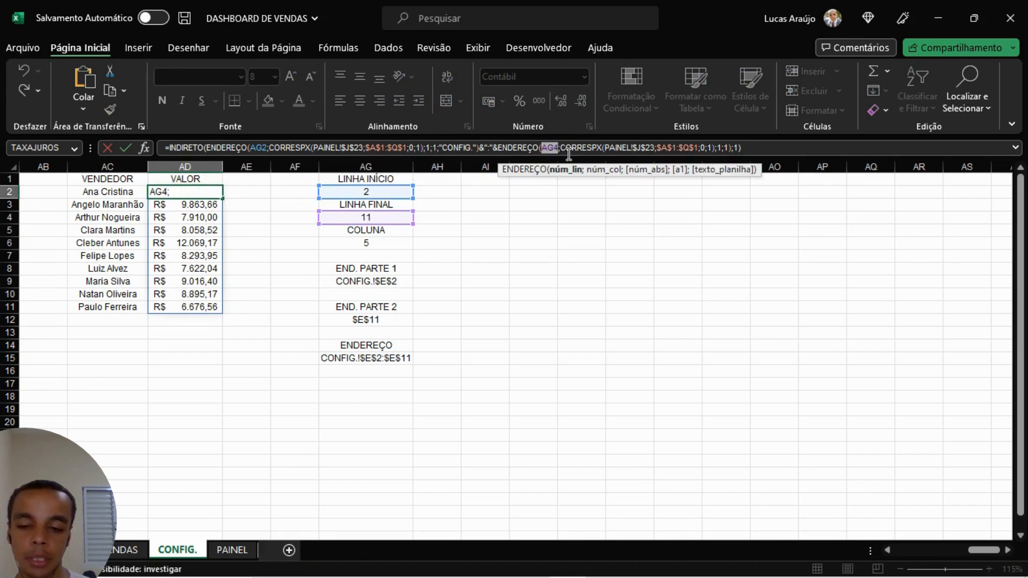
key("ctrl+v")
key("Return")
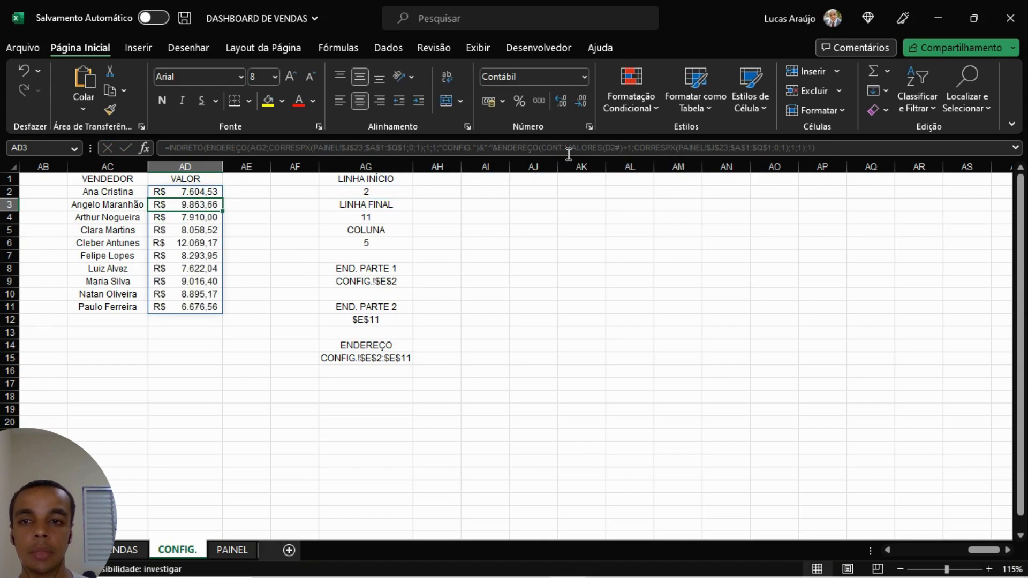
Step: Replace the AG2 reference in the AD2 formula with the constant 2 and review the full INDIRETO expression
left_click(194, 193)
key("F2")
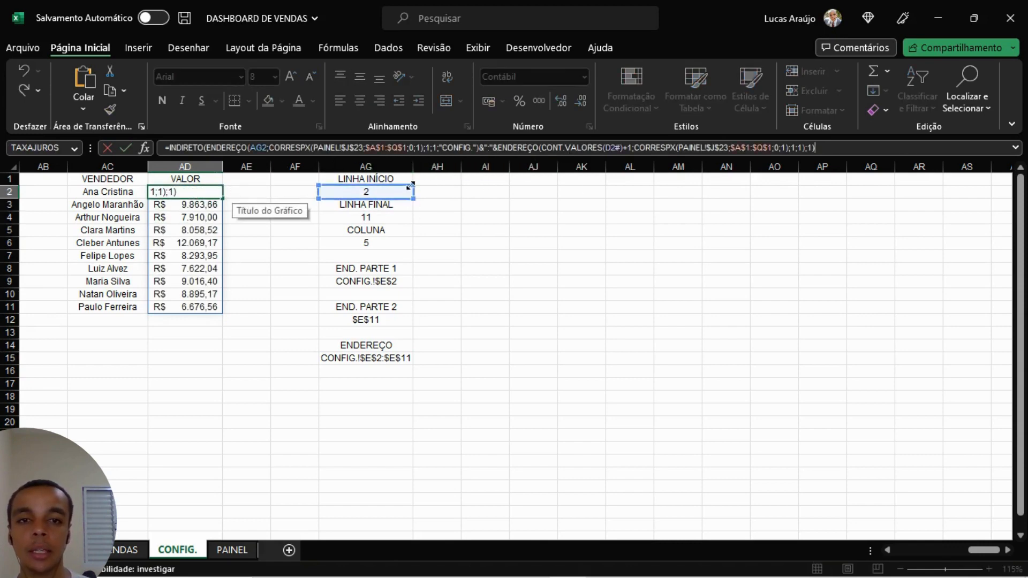
key("Escape")
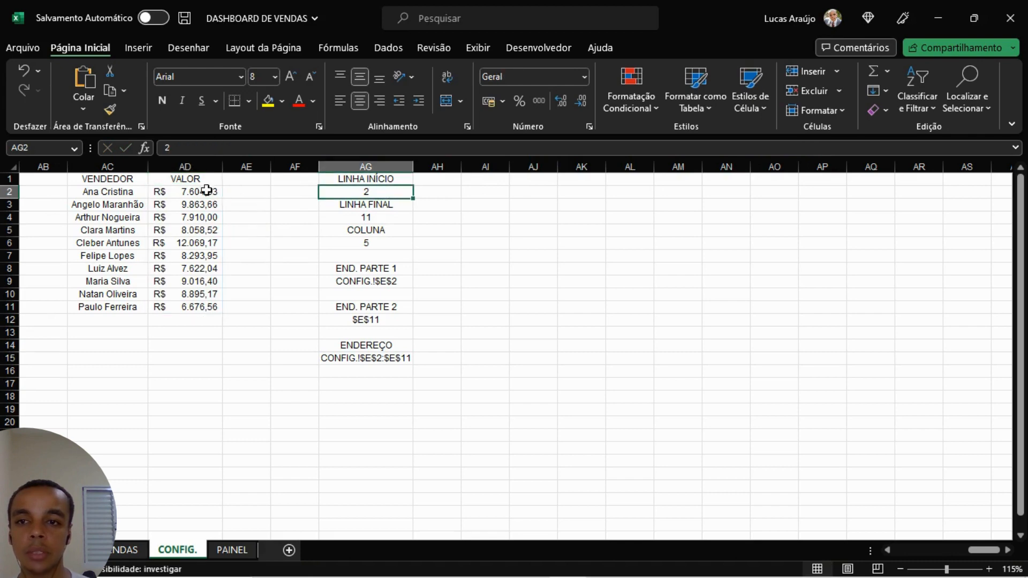
double_click(256, 147)
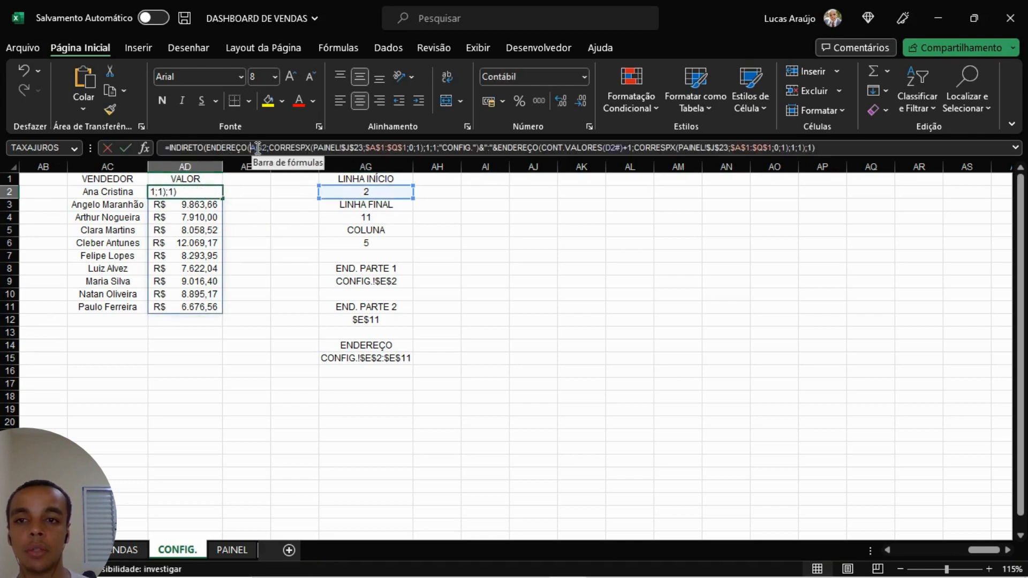
key("BackSpace")
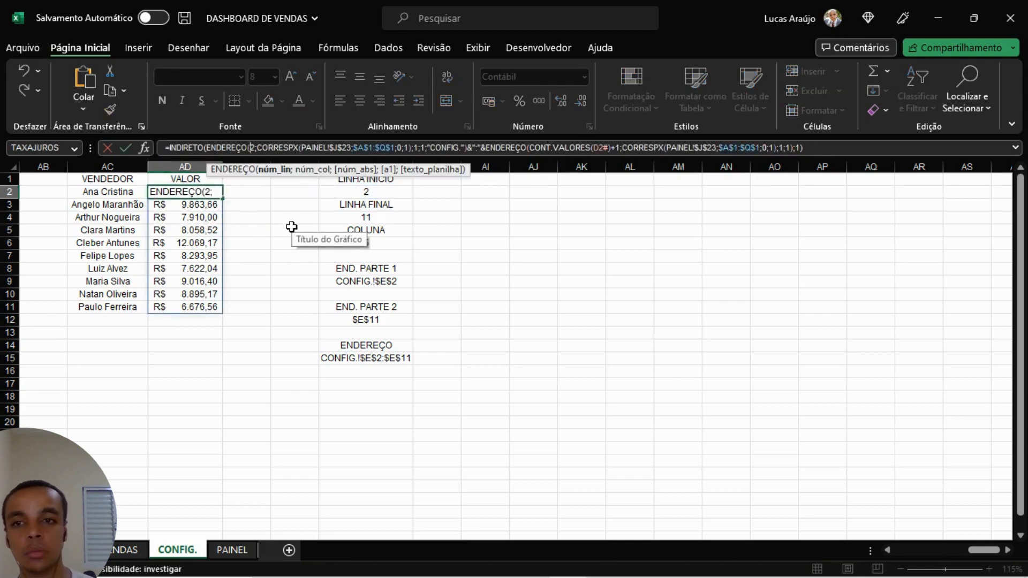
key("Return")
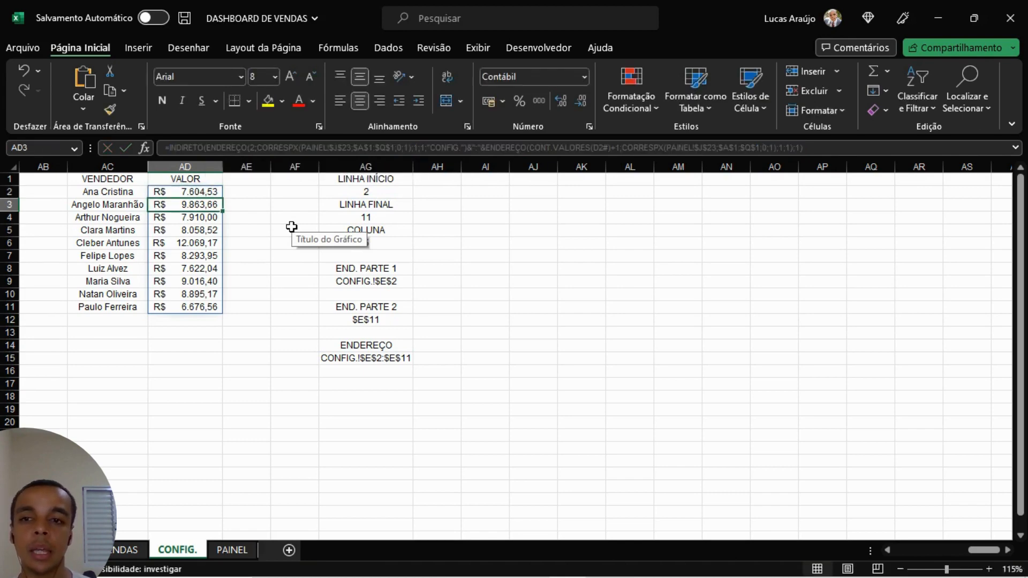
left_click(212, 192)
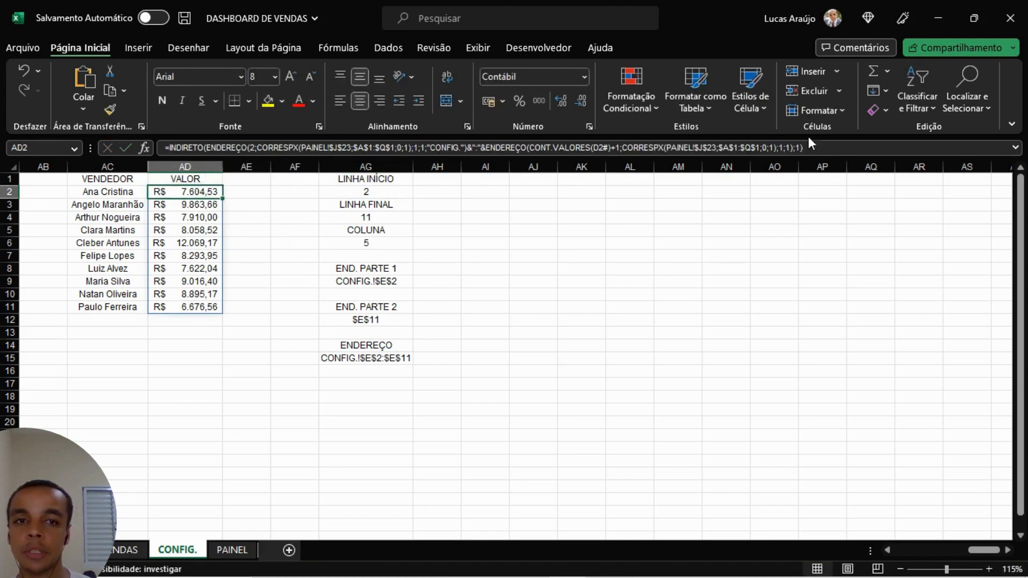
left_click_drag(803, 148, 770, 147)
left_click_drag(566, 147, 139, 147)
key("Escape")
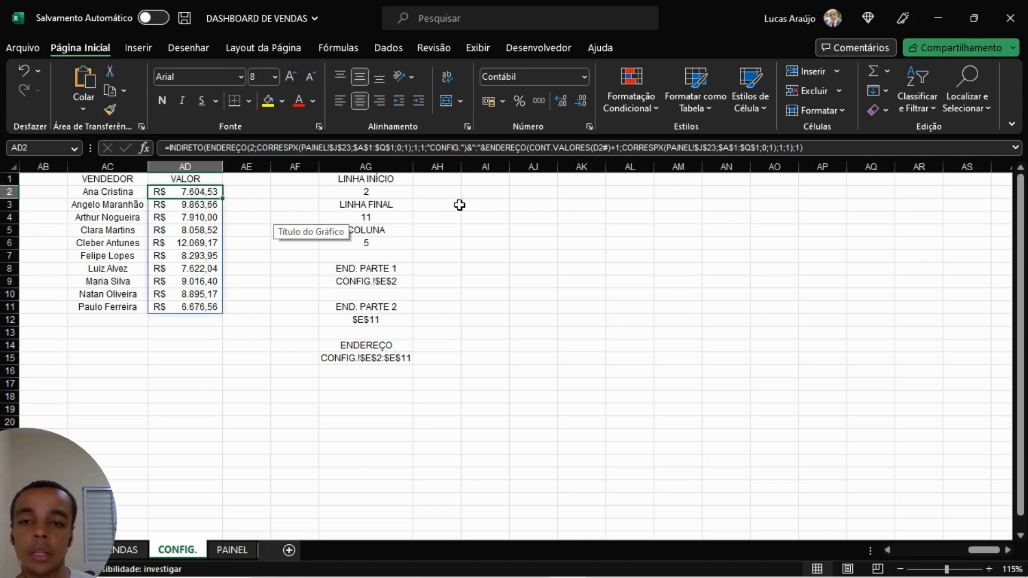
Step: Delete the helper column AG from the CONFIG. sheet
left_click(383, 165)
right_click(383, 165)
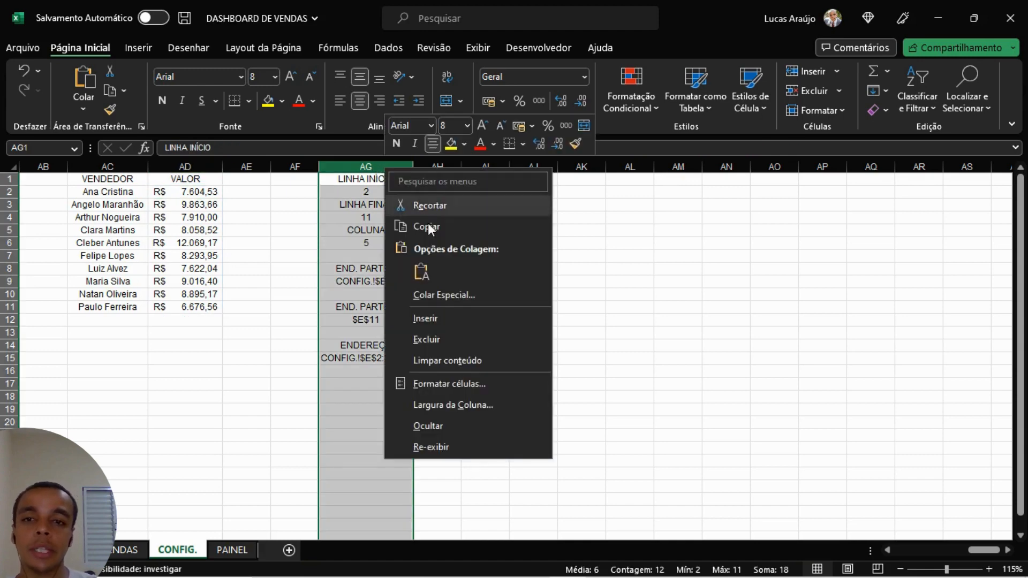
left_click(463, 339)
left_click(521, 324)
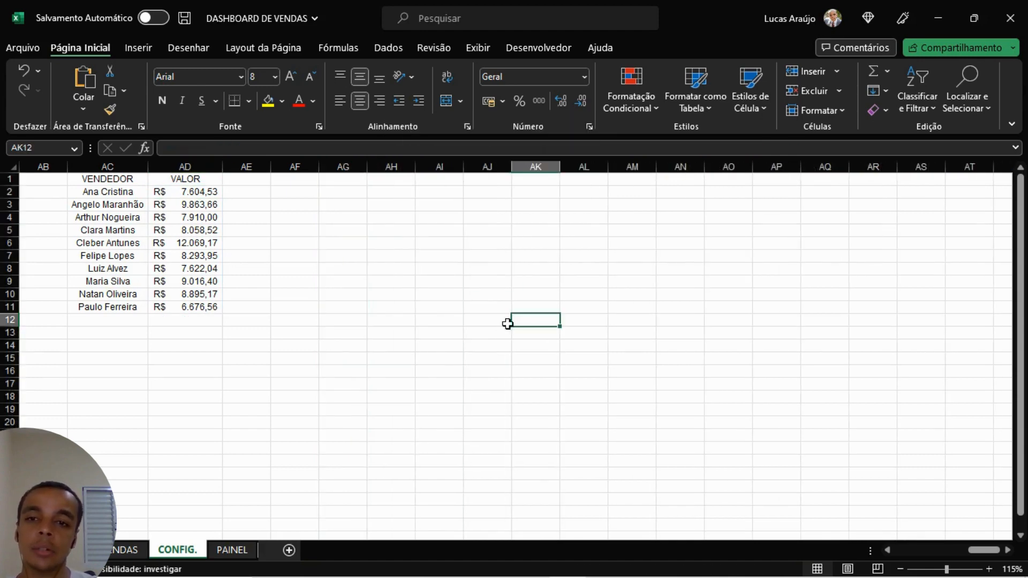
left_click(176, 181)
left_click(183, 192)
key("ctrl+shift+Down")
left_click(334, 265)
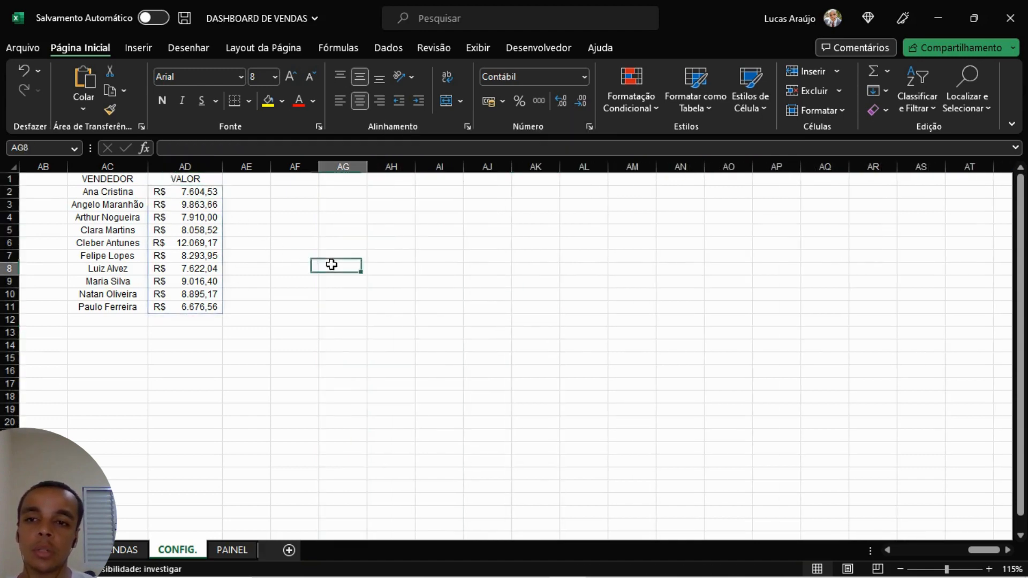
Step: Set the period in J23 of the PAINEL sheet to maio - 22 and return to the CONFIG. sheet
left_click(242, 552)
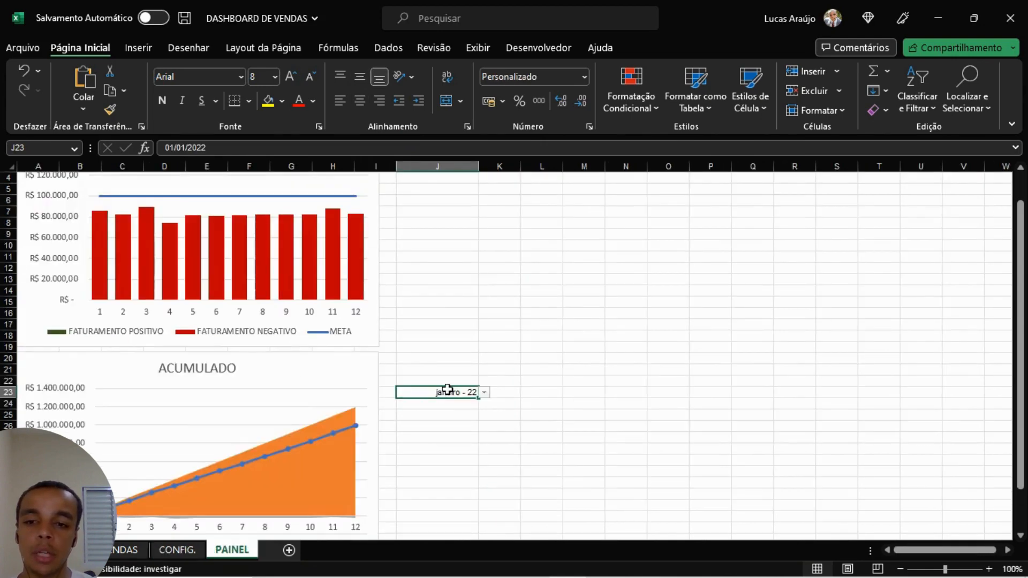
left_click(484, 393)
left_click(443, 443)
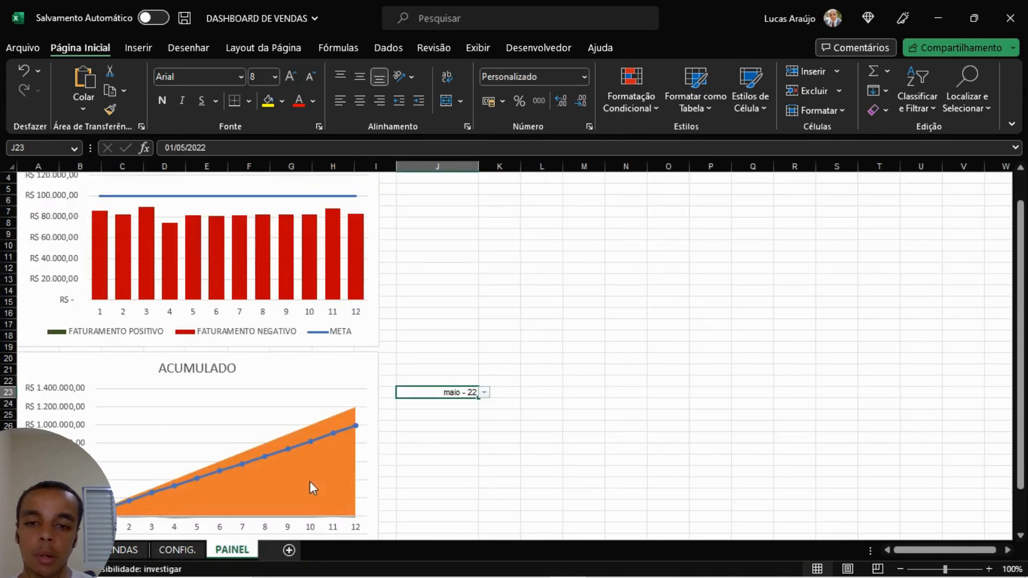
left_click(177, 550)
left_click(321, 255)
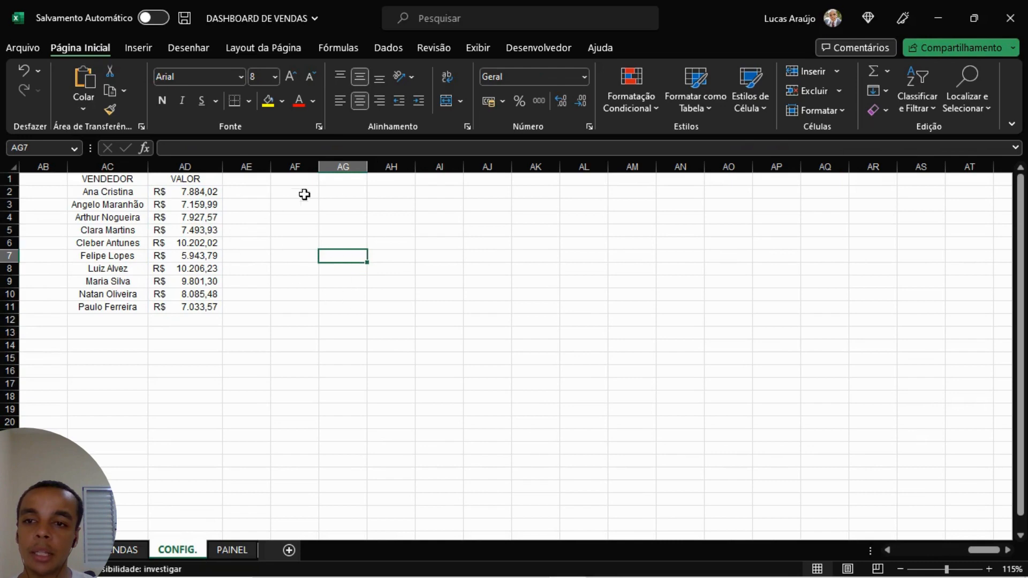
Step: Examine the AD2 formula and the seller list with its values in AC2:AD11
left_click(206, 191)
left_click(856, 153)
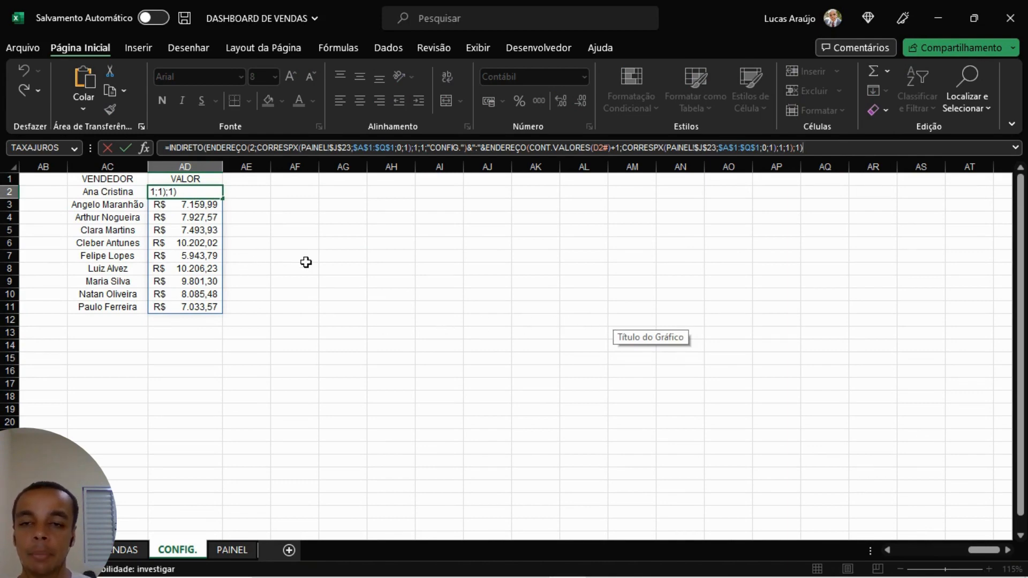
left_click(297, 345)
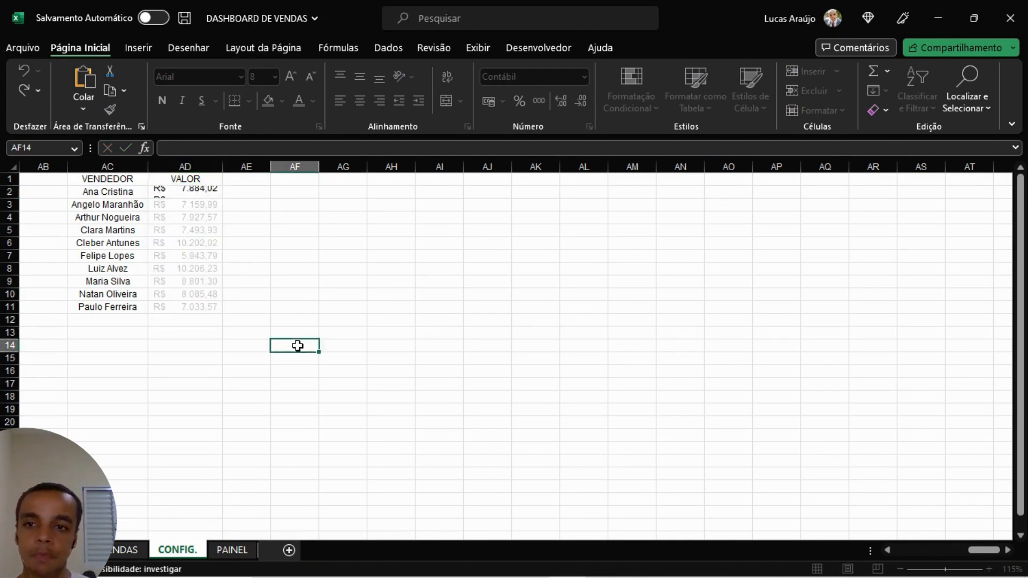
left_click(338, 219)
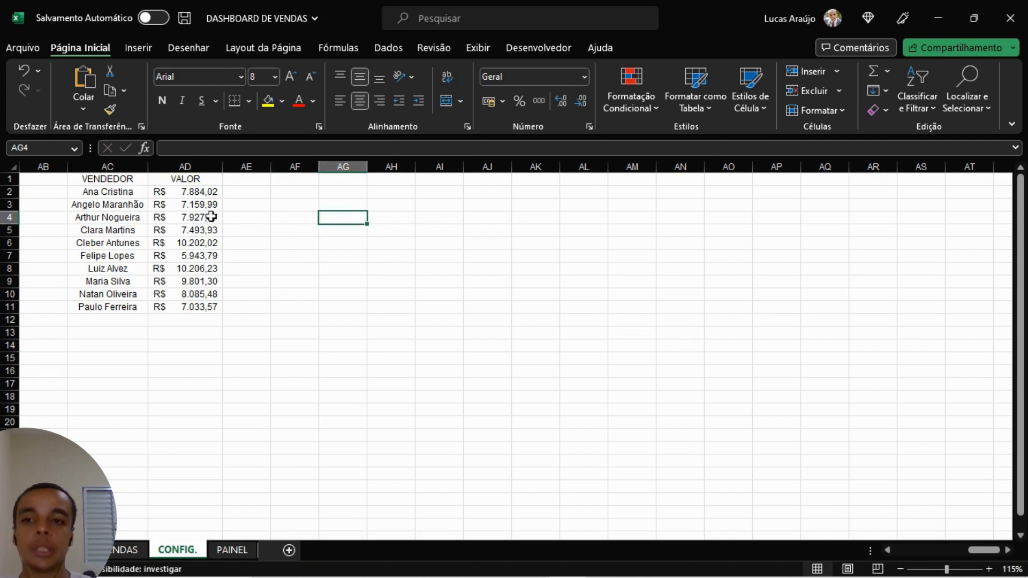
left_click(136, 192)
left_click_drag(136, 192, 190, 307)
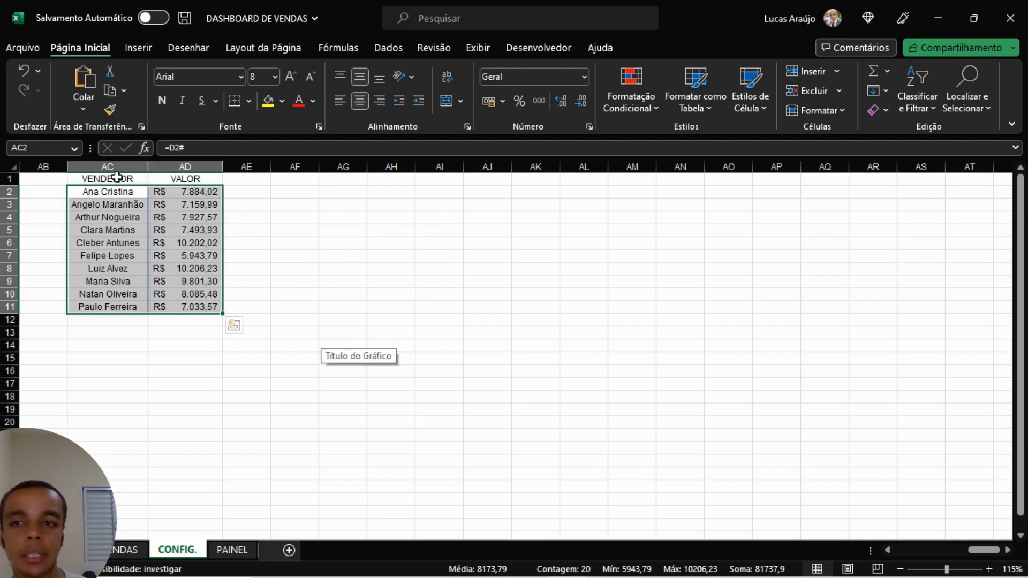
Step: Format the VENDEDOR and VALOR headers in AC1:AD1 with a dark blue fill and white text
left_click(145, 179)
left_click_drag(144, 179, 184, 178)
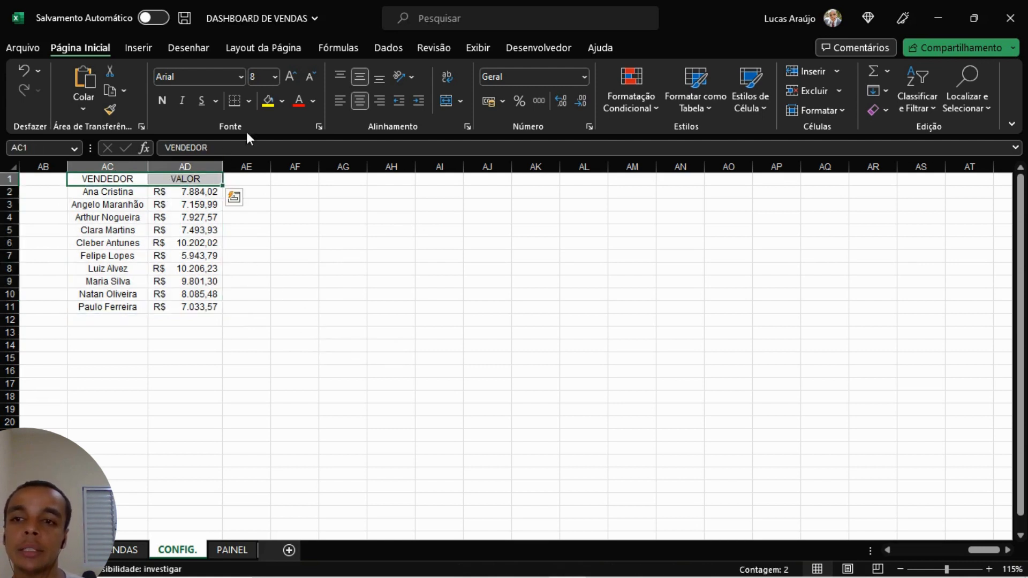
left_click(282, 101)
left_click(369, 242)
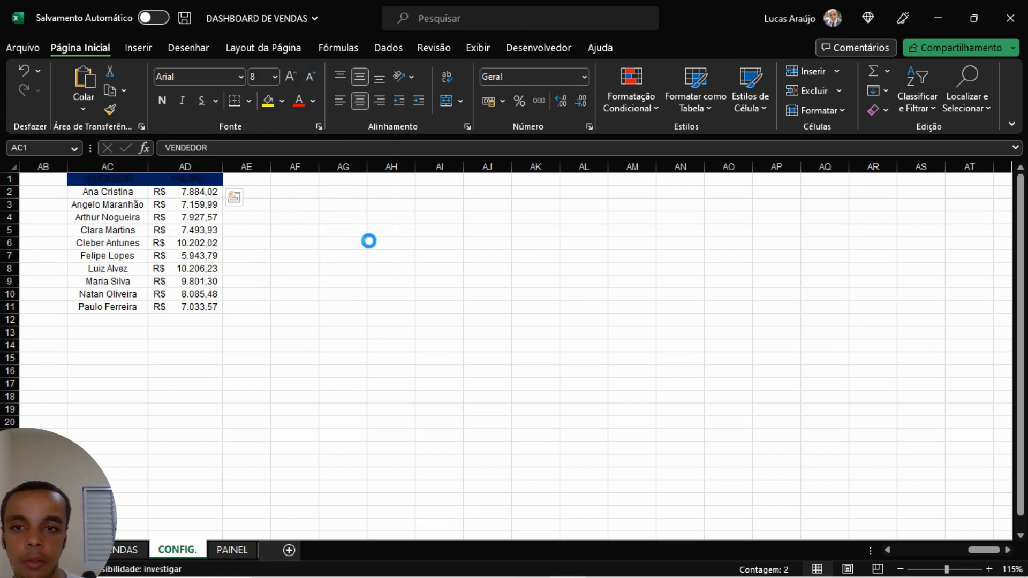
left_click(312, 101)
left_click(298, 163)
left_click(295, 255)
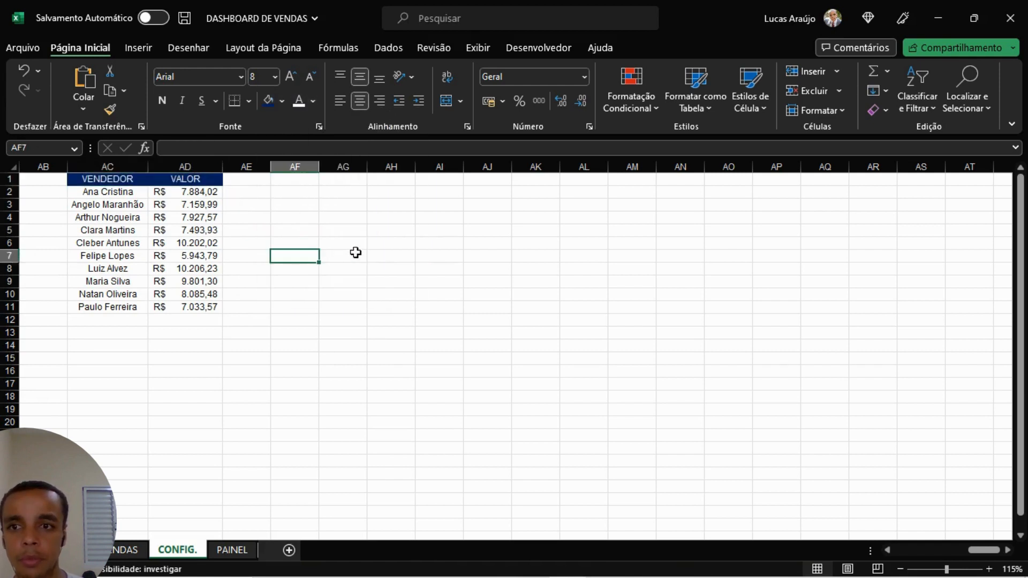
Step: Enter the ranking table headers POSIÇÃO, NOME and VALOR in cells AF1:AH1
left_click(305, 190)
left_click(304, 179)
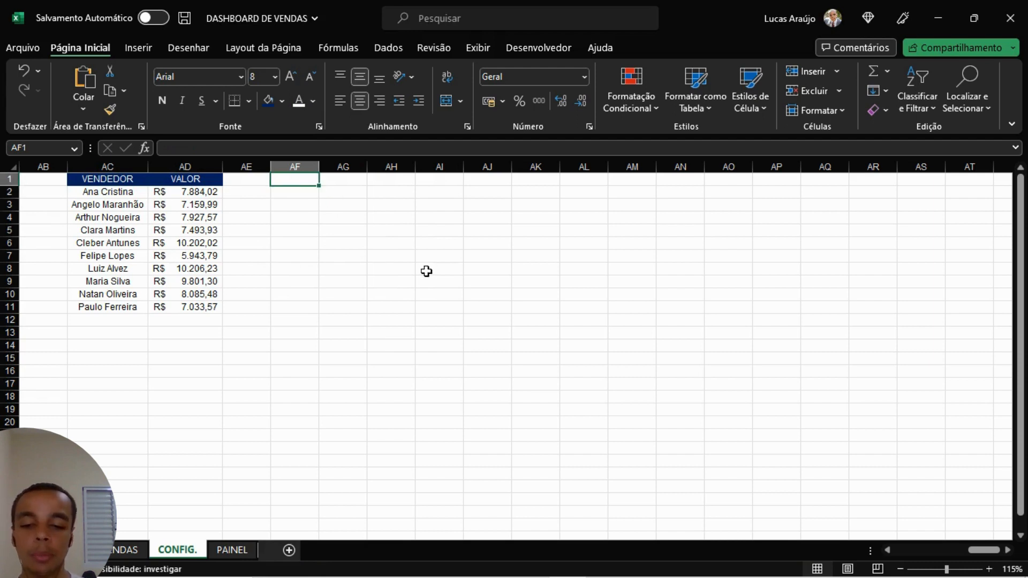
type("POSIÇÃO")
key("Tab")
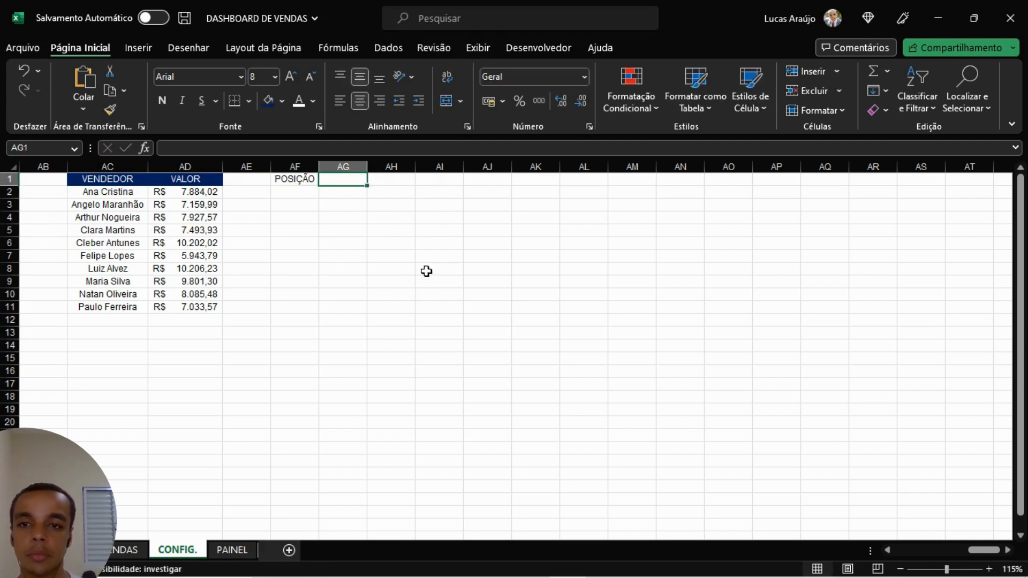
type("NOME")
key("Tab")
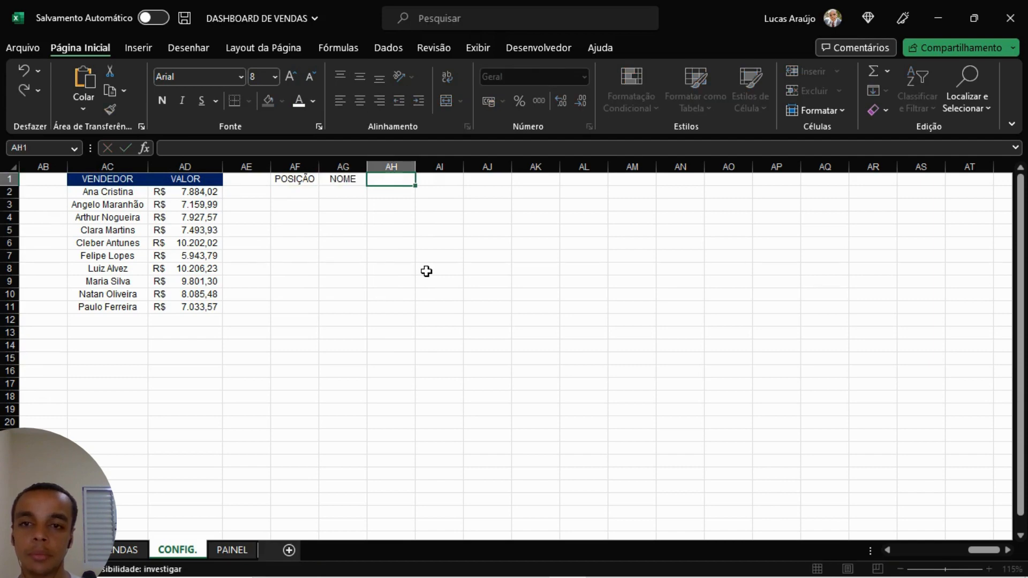
type("VALOR")
key("Return")
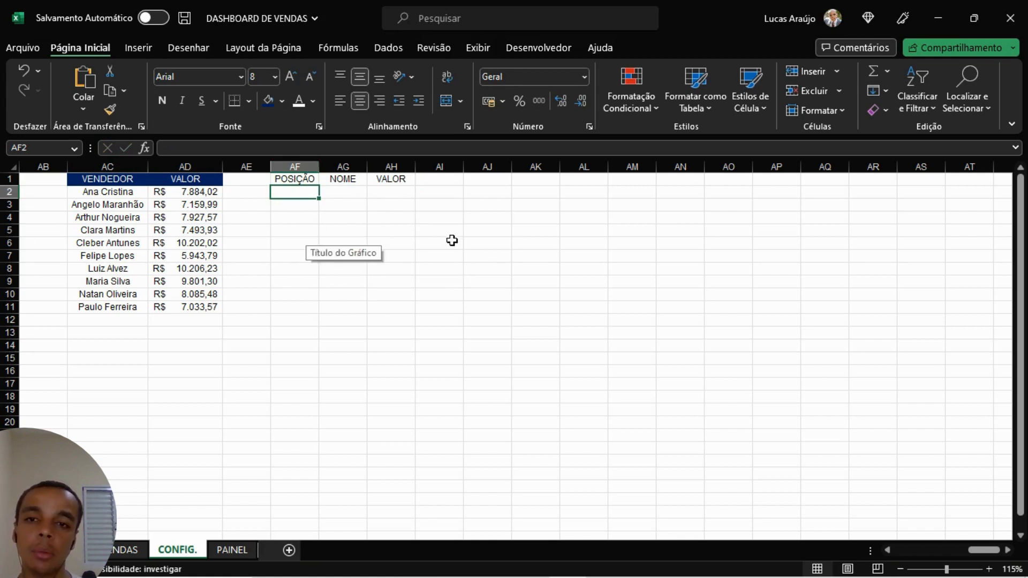
left_click_drag(207, 193, 202, 305)
left_click(417, 319)
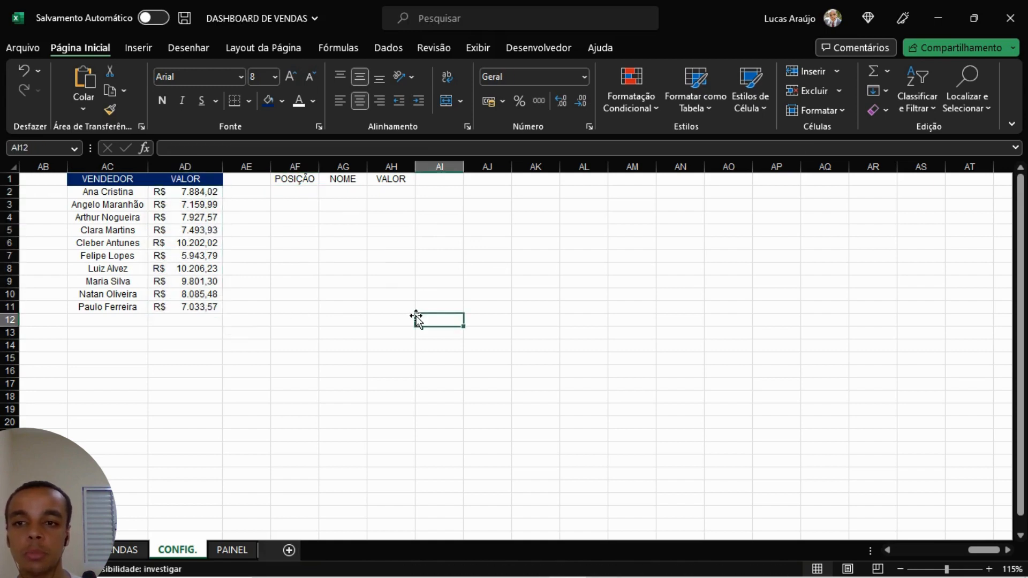
left_click(200, 194)
left_click_drag(200, 193, 199, 308)
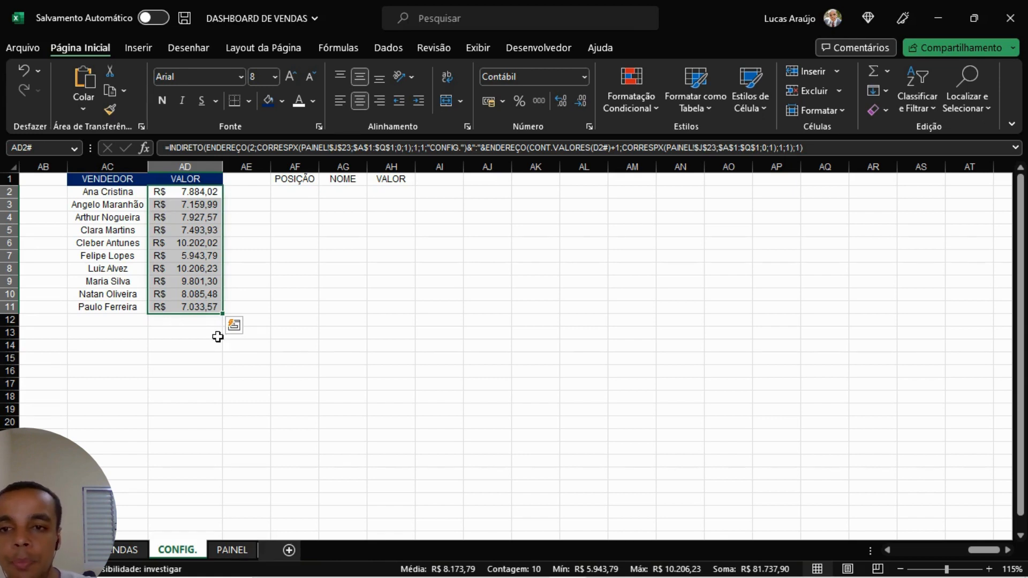
Step: Number the POSIÇÃO column from 1 to 10 with the formula =SEQUÊNCIA(10;1;1) in AF2
left_click(312, 190)
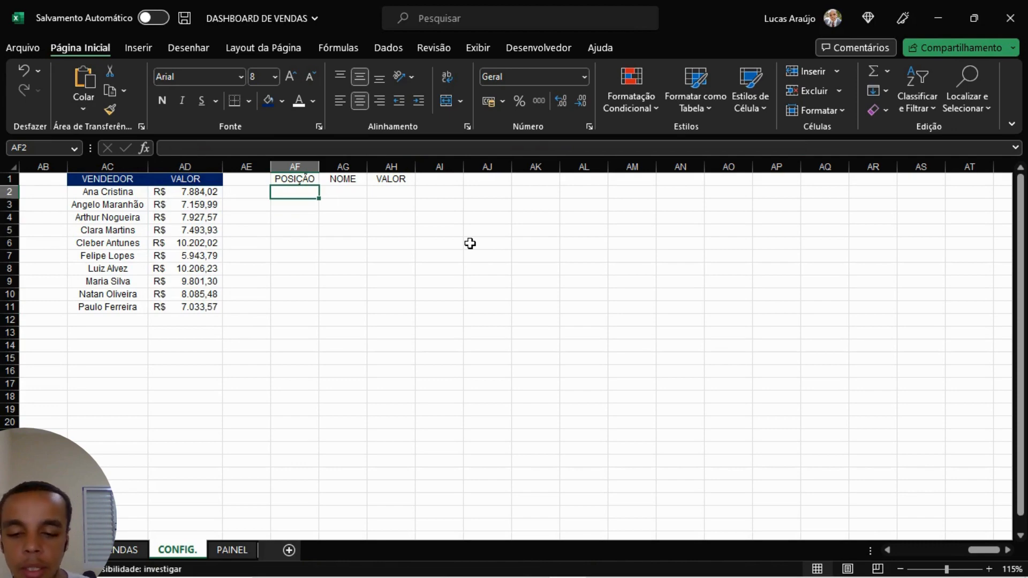
type("=SEQUEN")
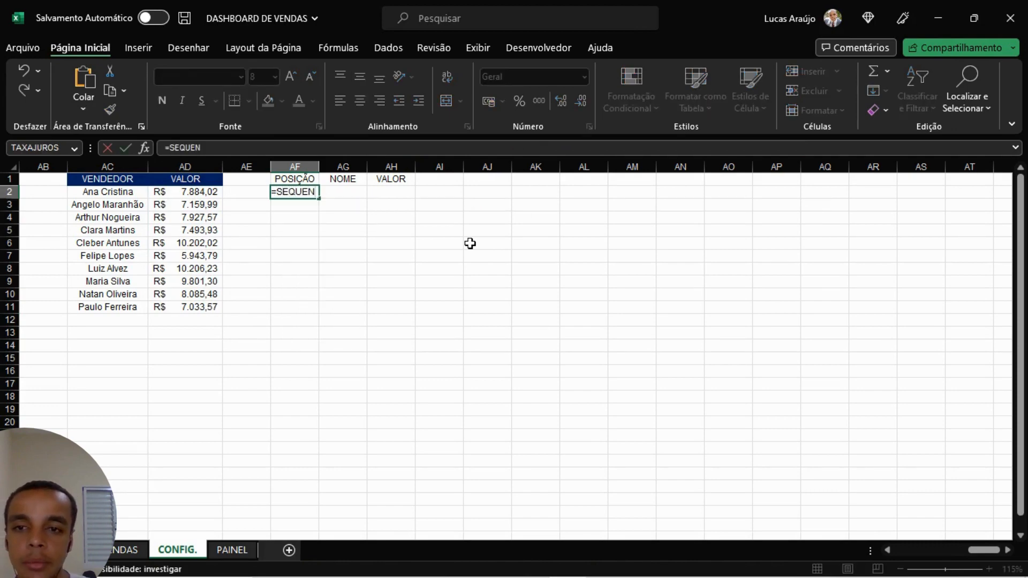
key("Tab")
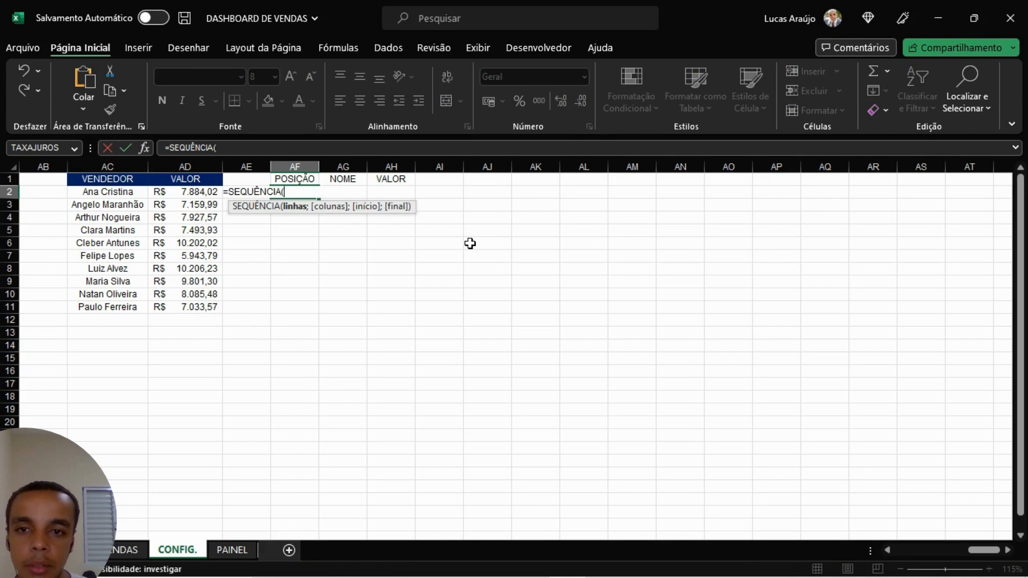
type("10")
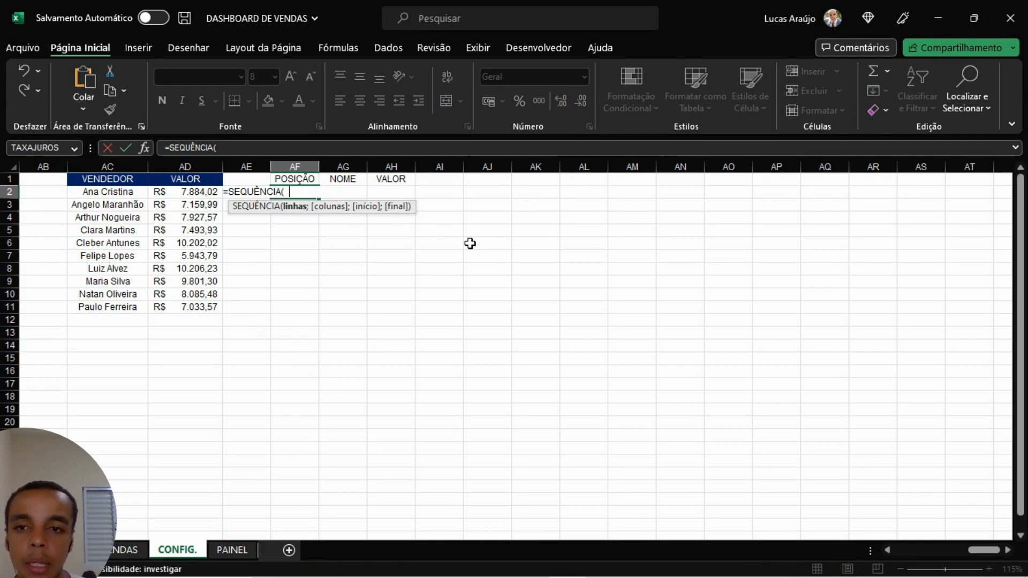
type(";1")
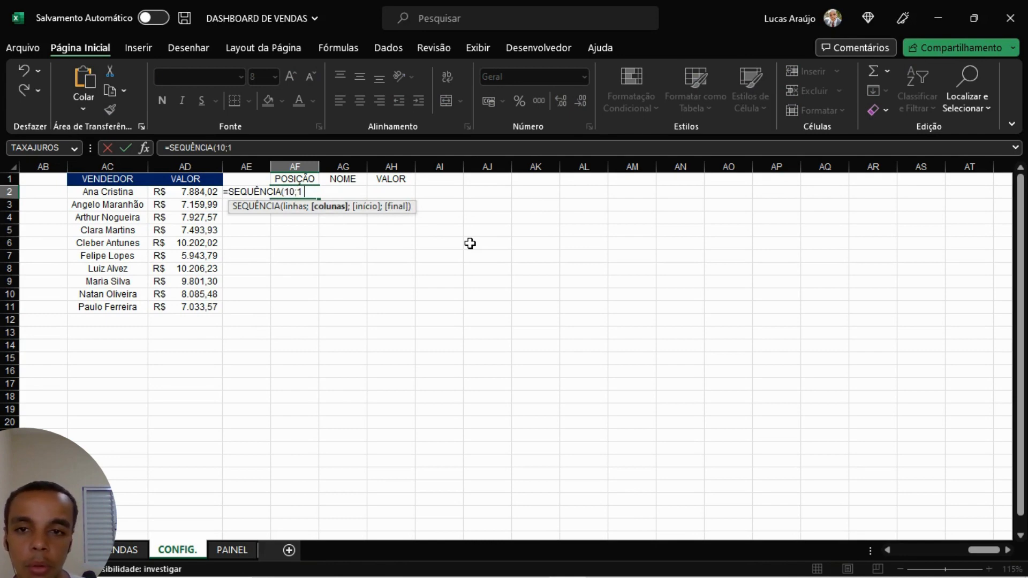
type(";1")
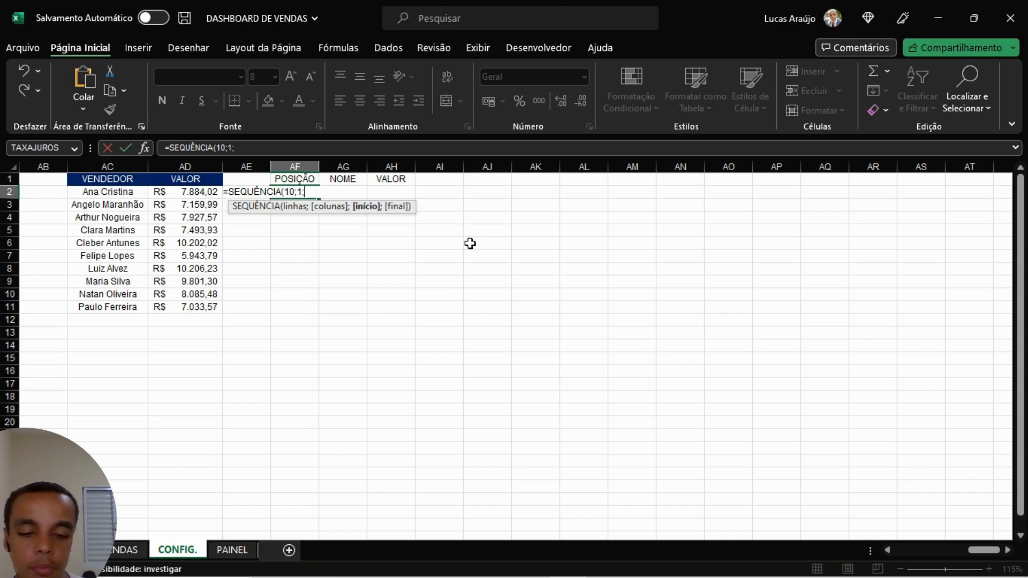
type(")")
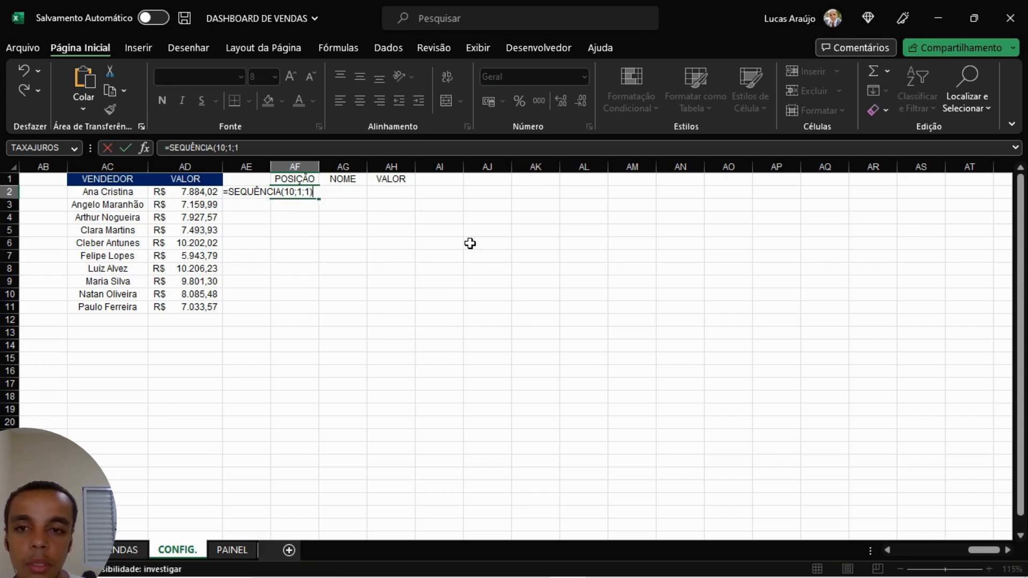
key("Return")
key("Up")
key("Right")
key("Left")
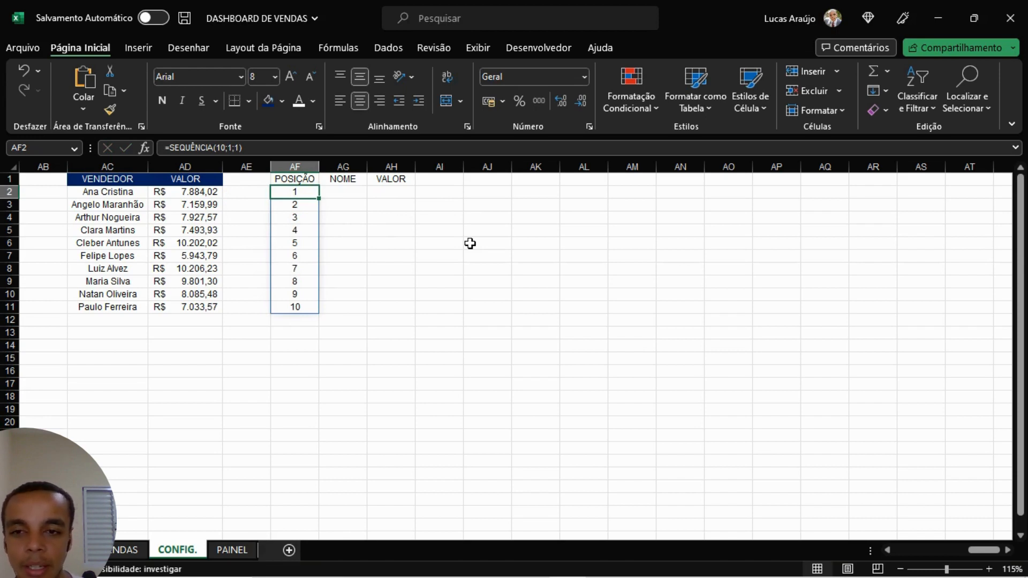
key("Right")
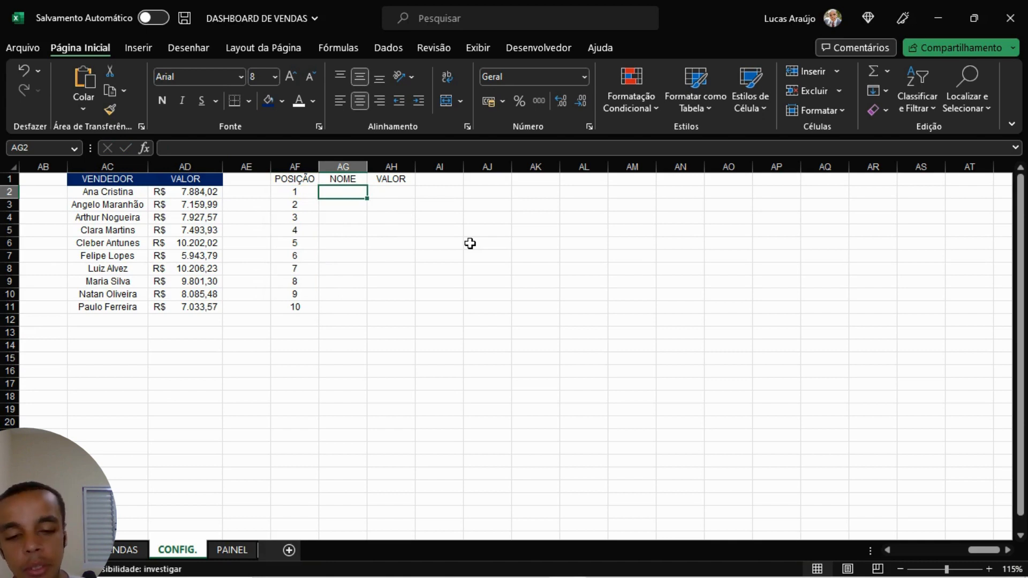
type("=")
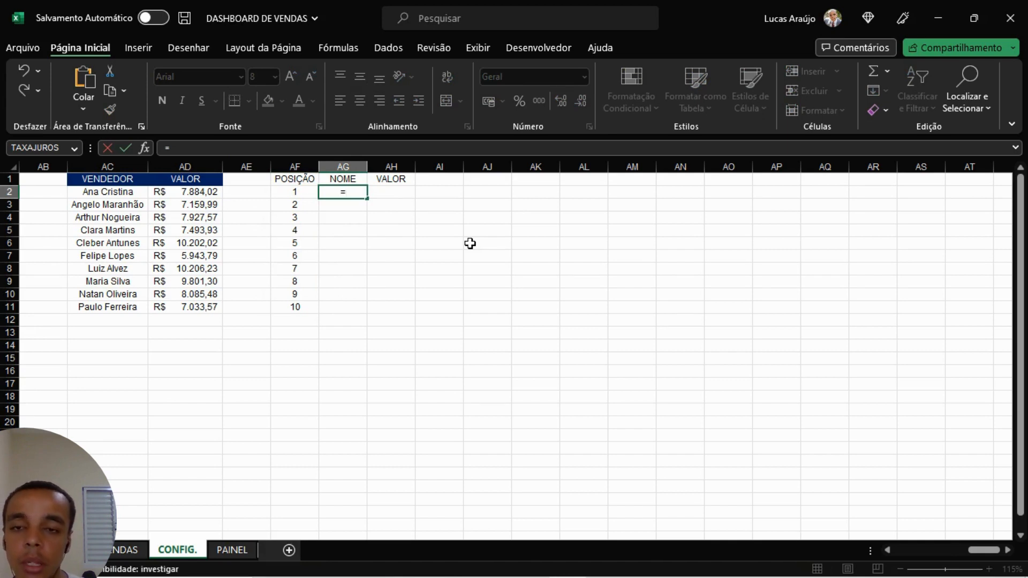
type("MA")
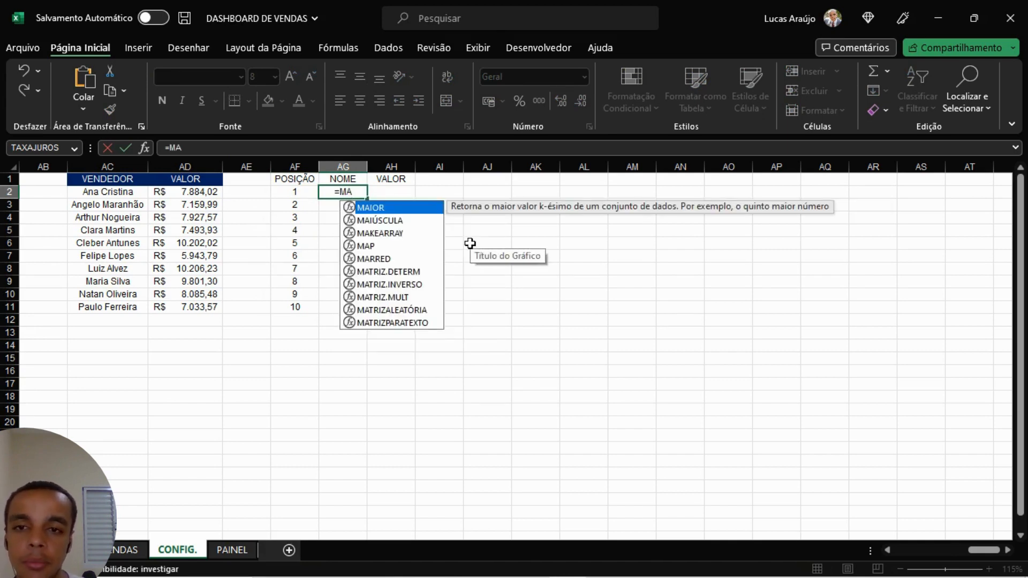
type("IOR")
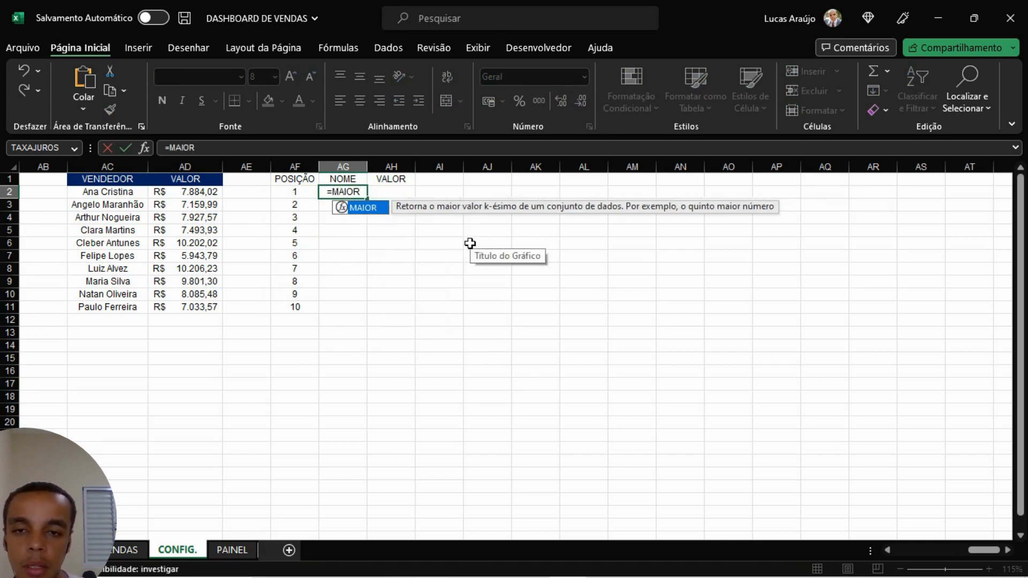
key("Escape")
key("Escape")
Step: Enter the formula =MAIOR($AD$2:$AD$100;AF2) in AH2 to return the sales value for the first ranking position
key("Right")
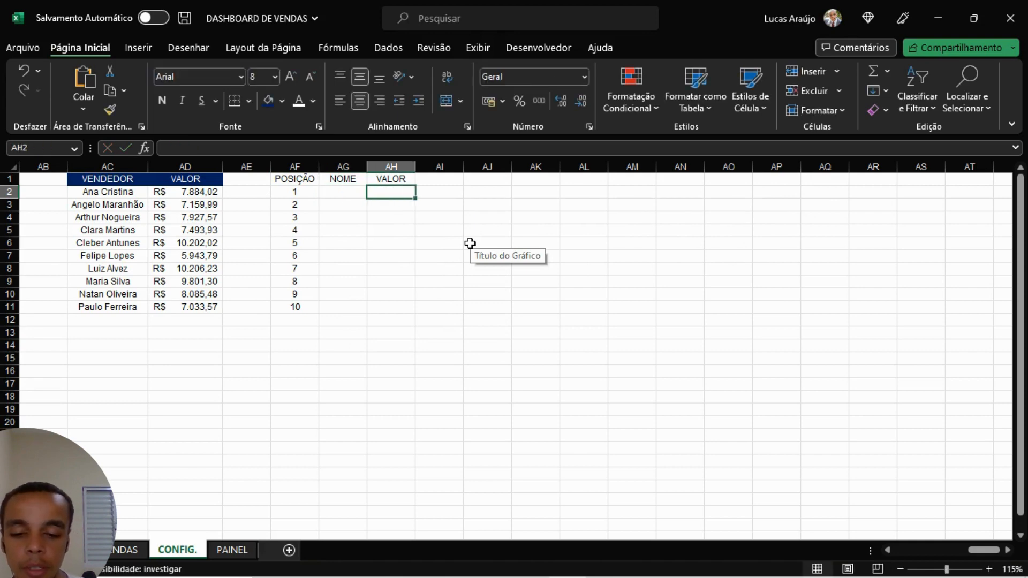
type("=MAIOR(")
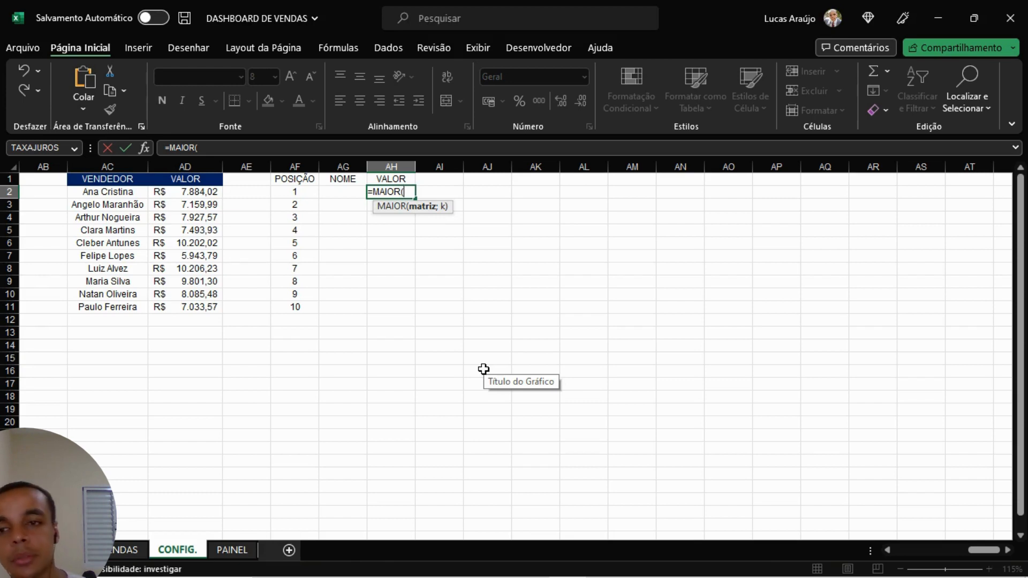
type("AD")
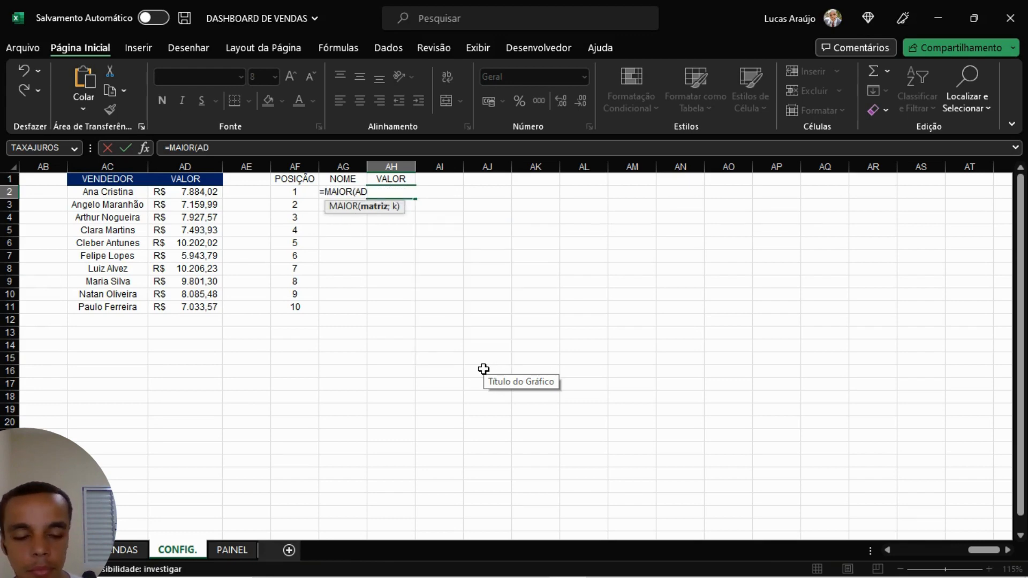
type("2")
type(":$AD$")
type("100")
key("F4")
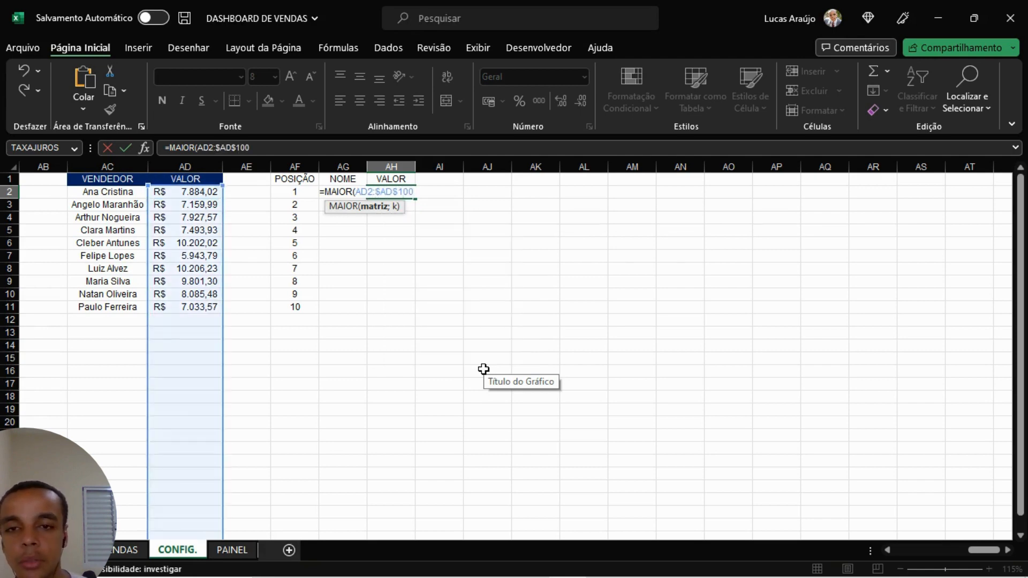
left_click(365, 192)
key("F4")
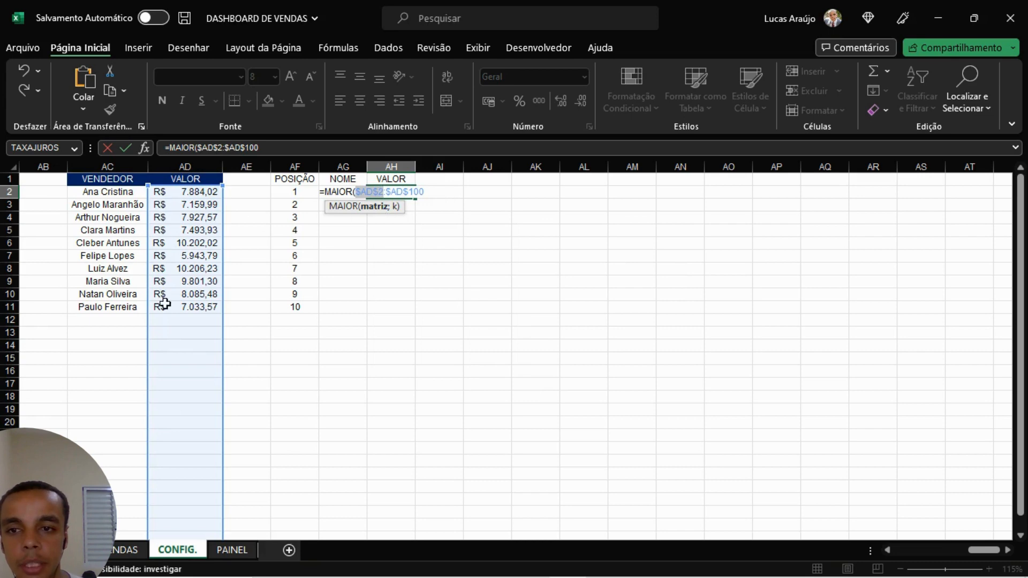
left_click(428, 192)
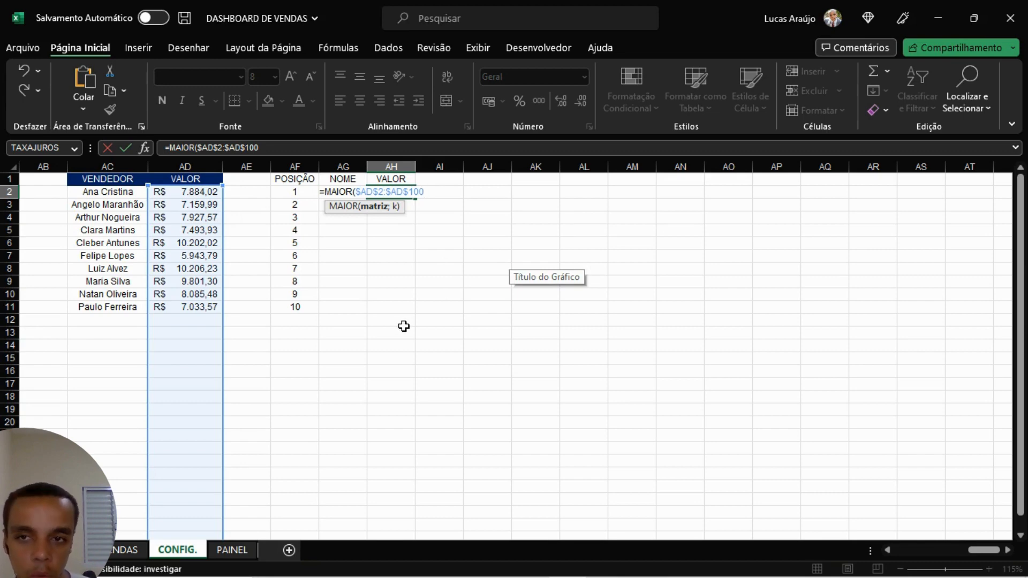
type(";")
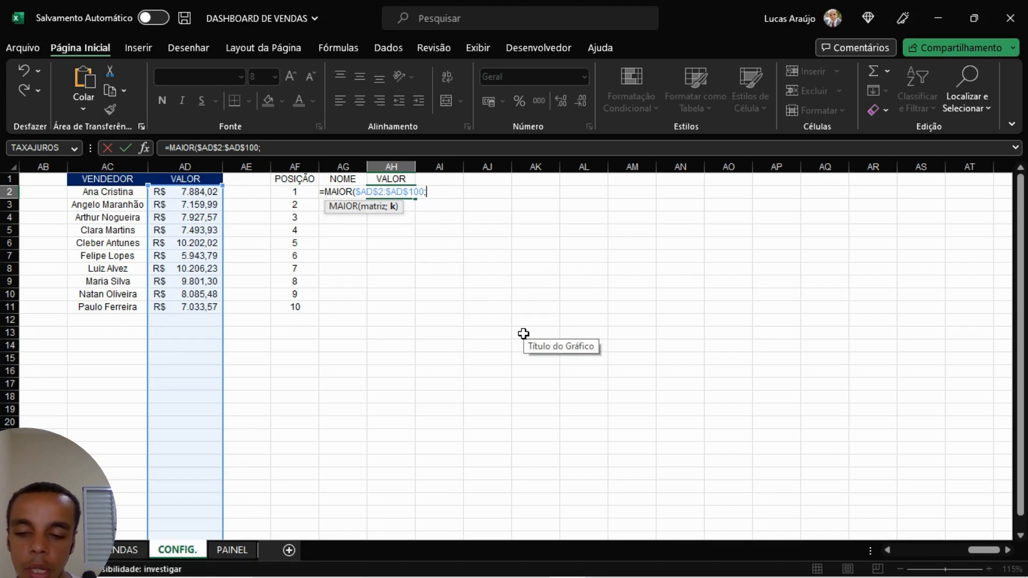
key("Left")
key("Left")
key("Right")
key("Right")
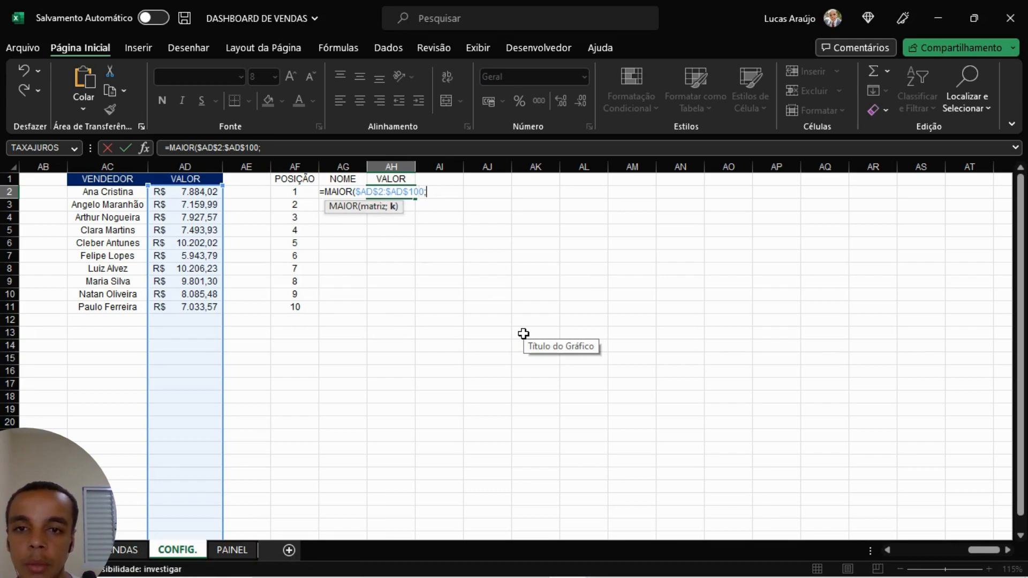
left_click(298, 188)
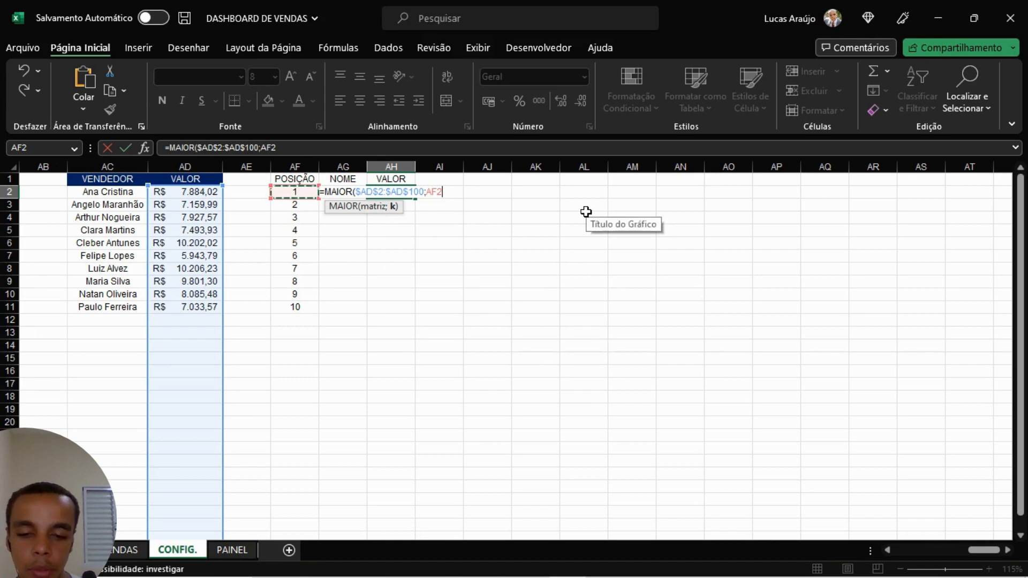
type(")")
key("ctrl+Return")
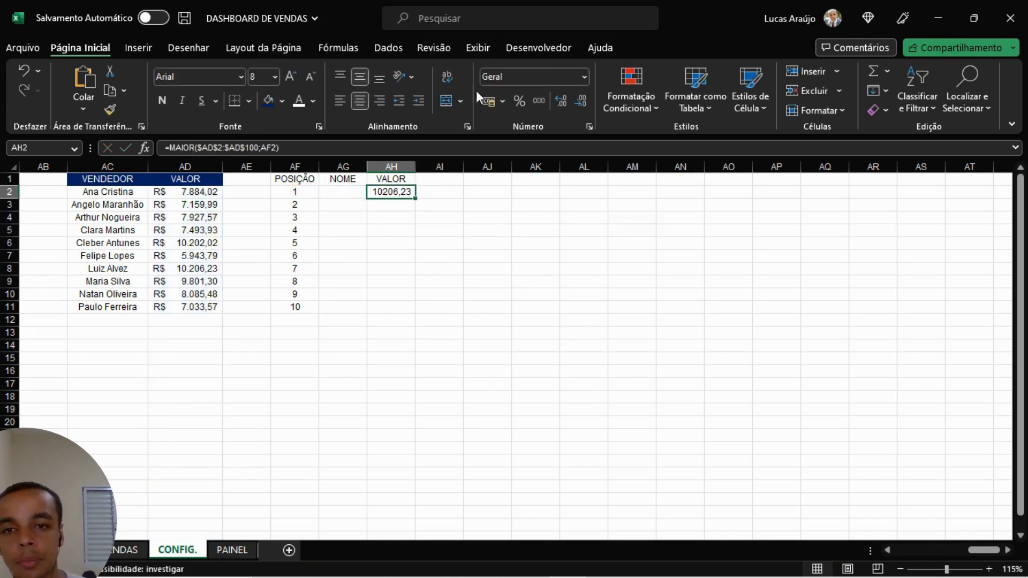
Step: Apply the accounting number format to AH2 and fill its formula down through AH11
left_click(487, 100)
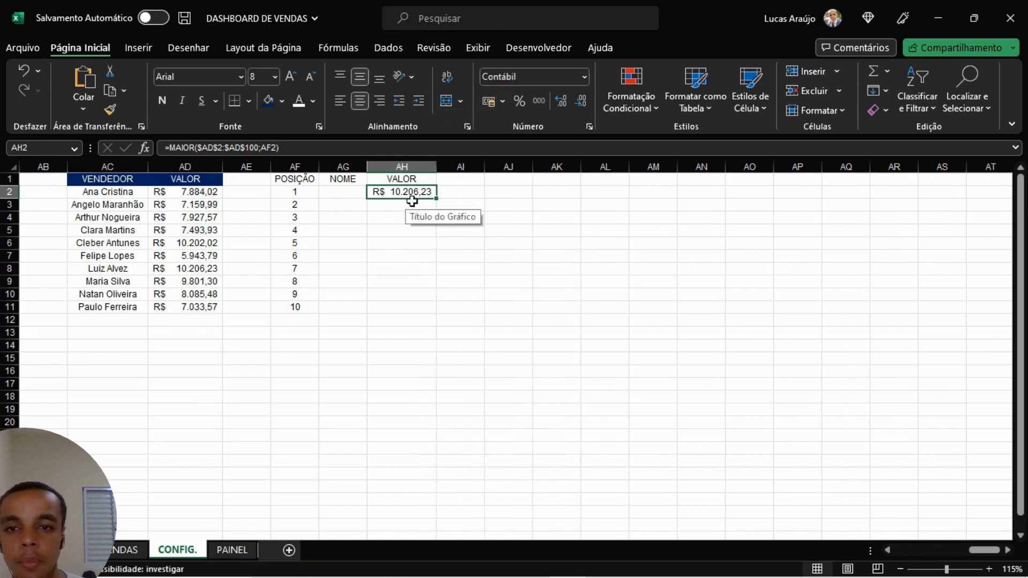
left_click(205, 268)
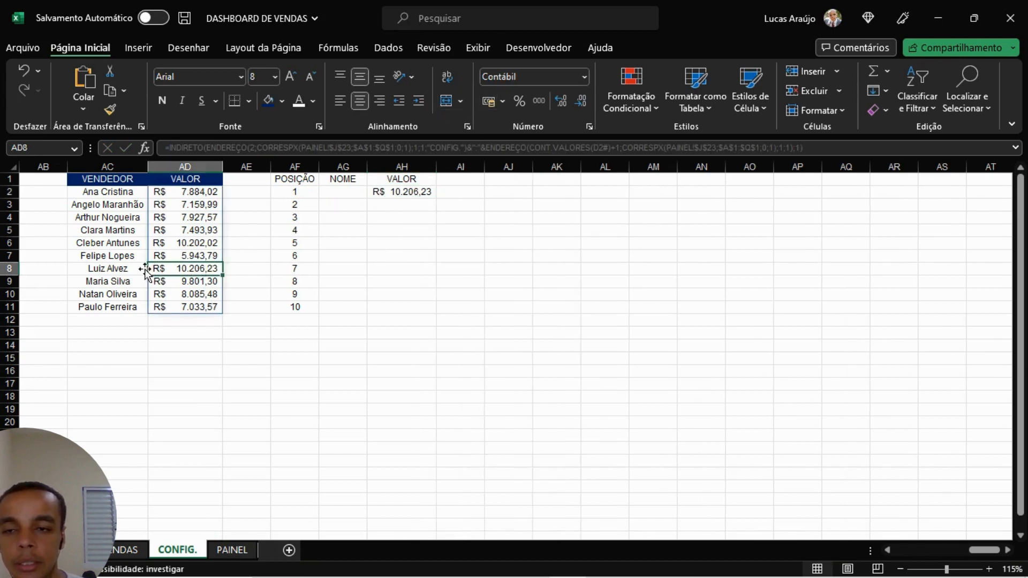
left_click_drag(134, 273, 182, 269)
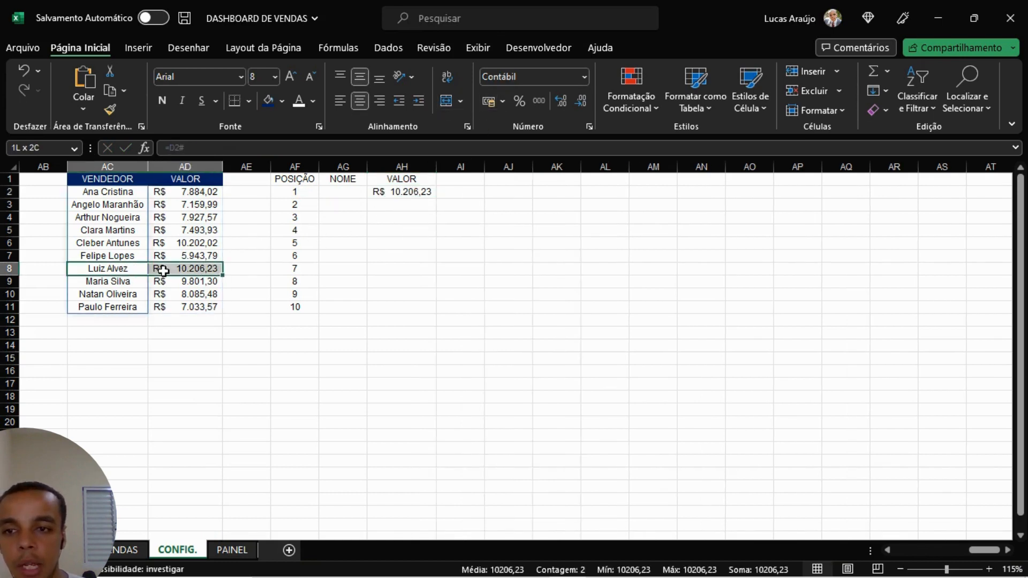
left_click(397, 229)
left_click(424, 196)
double_click(436, 197)
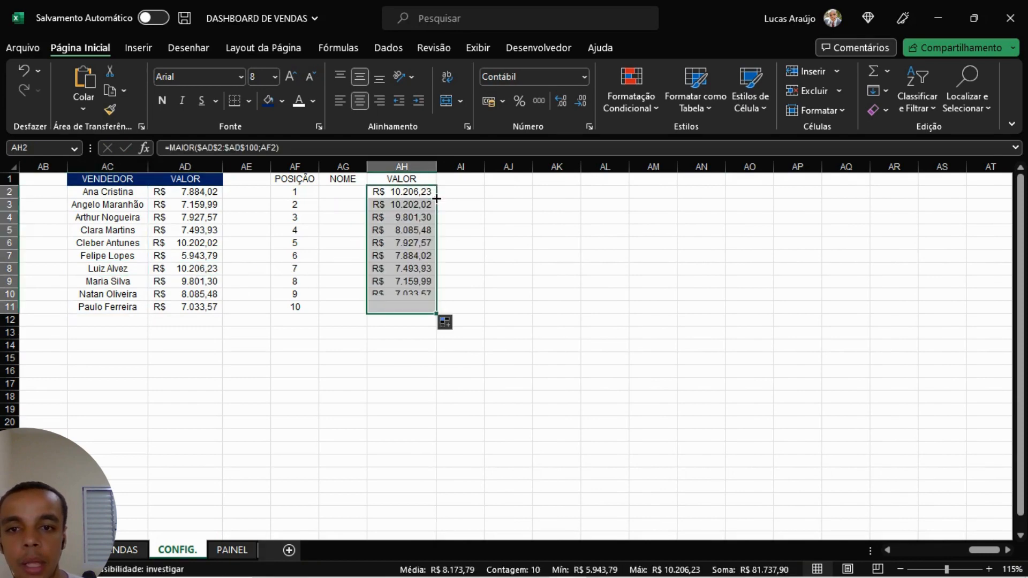
left_click(382, 304)
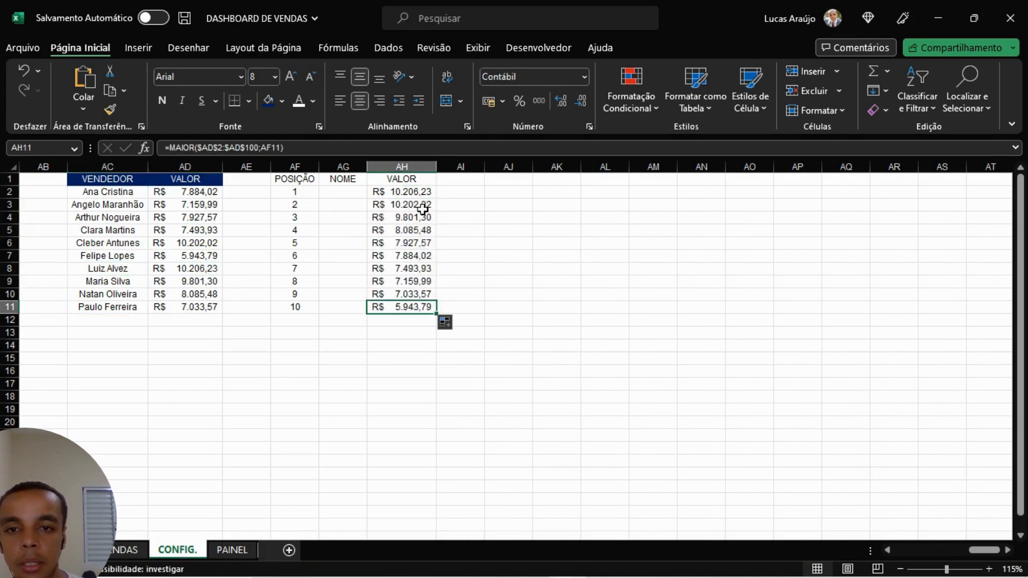
left_click_drag(422, 197, 406, 304)
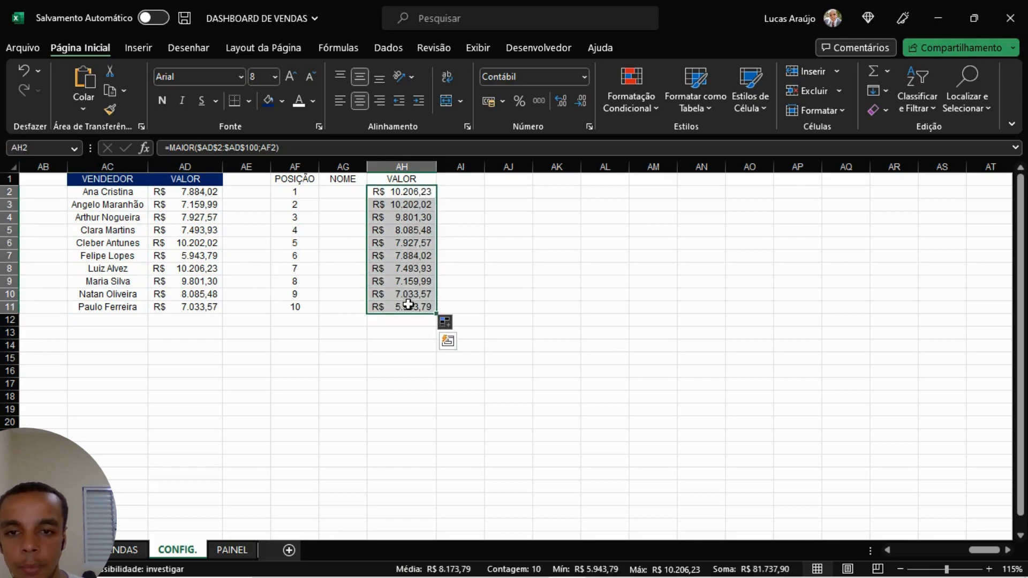
Step: Rename the NOME header in AG1 to VENDEDOR and widen column AG to fit it
left_click(347, 197)
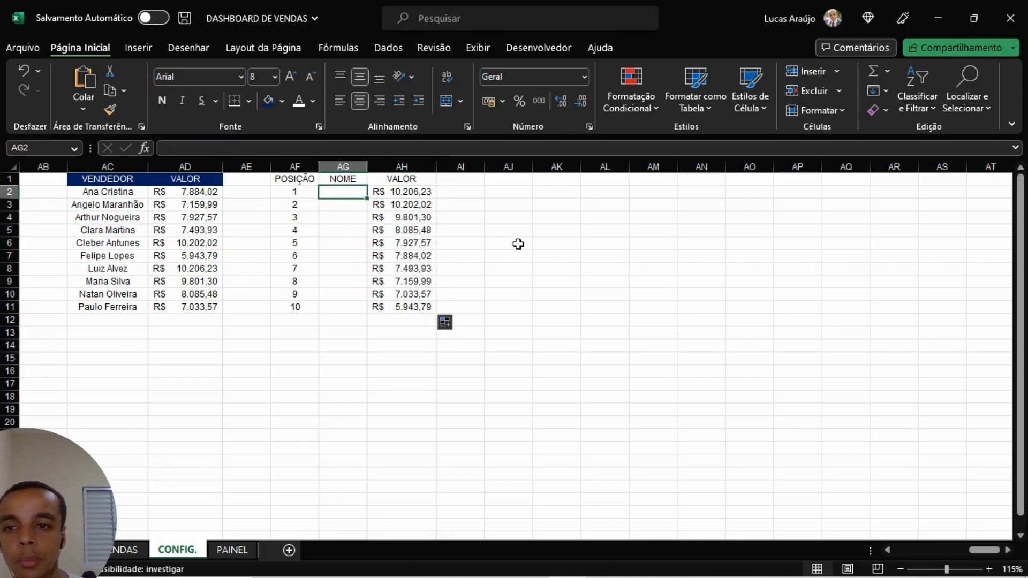
left_click(350, 180)
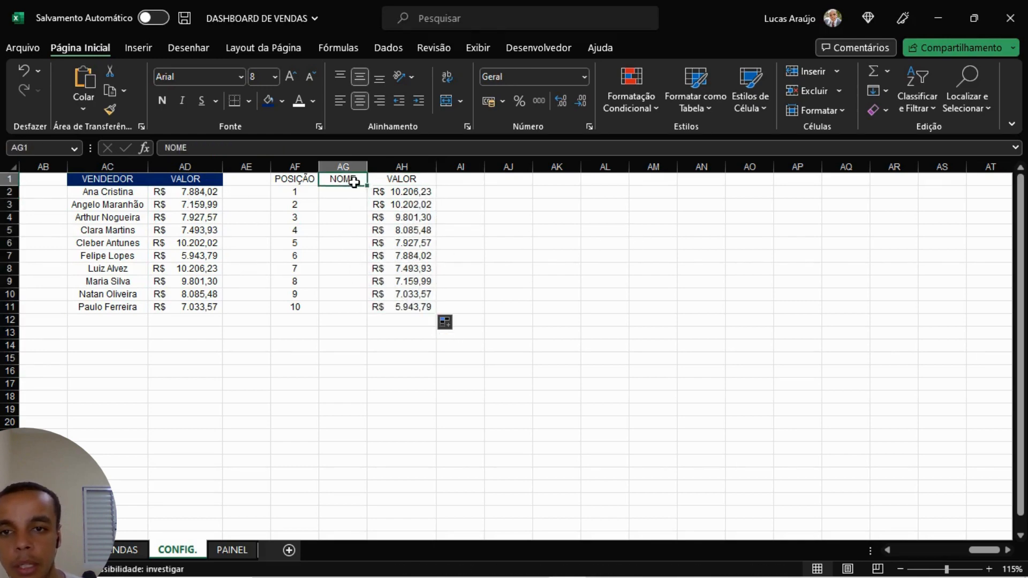
type("VENDEDOR")
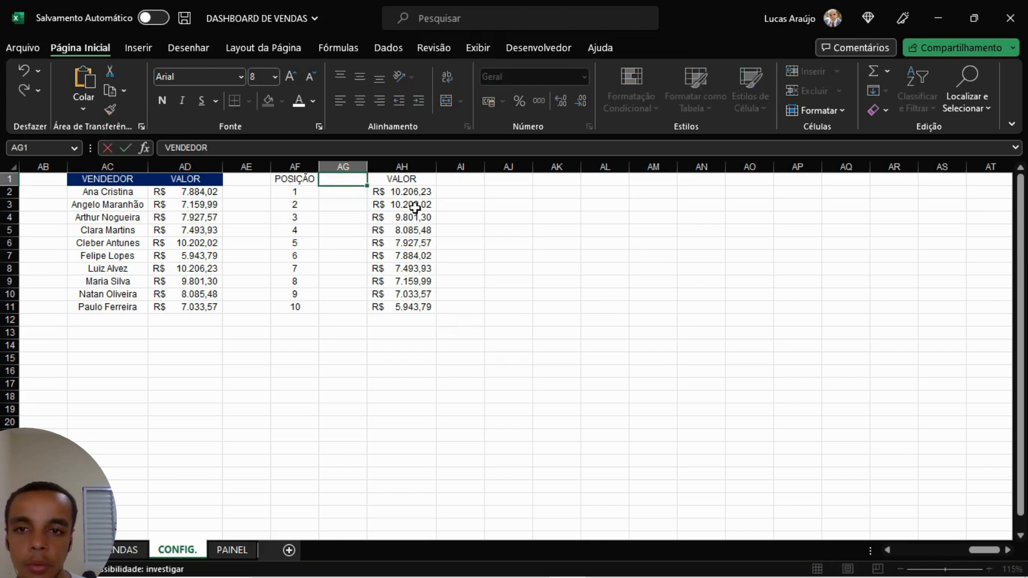
key("Return")
left_click_drag(366, 167, 376, 167)
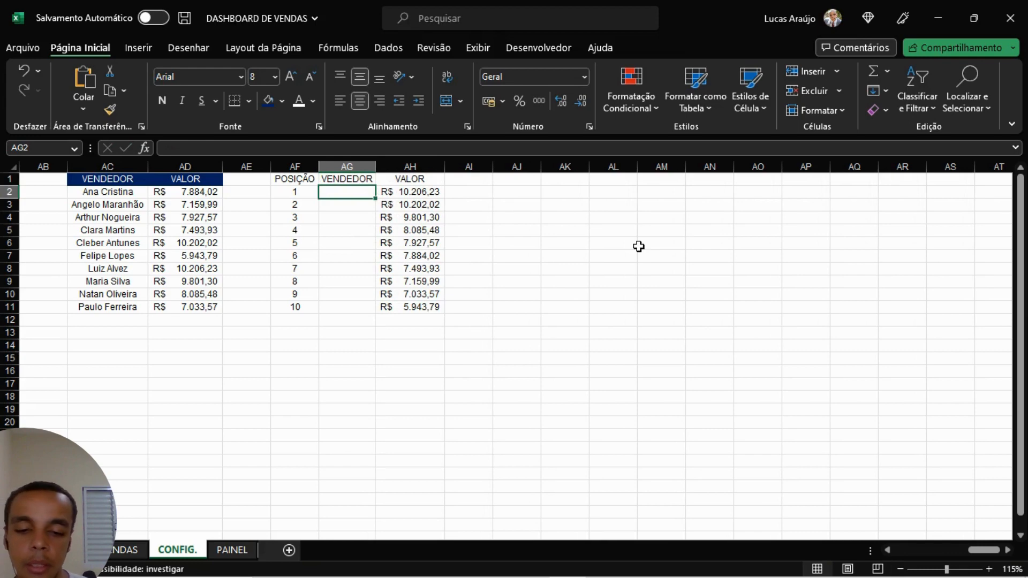
Step: Look up the seller for the first ranked value with the formula =PROCX(AH2;AD2#;AC2#;0;0;1) in AG2
type("=PROCX(")
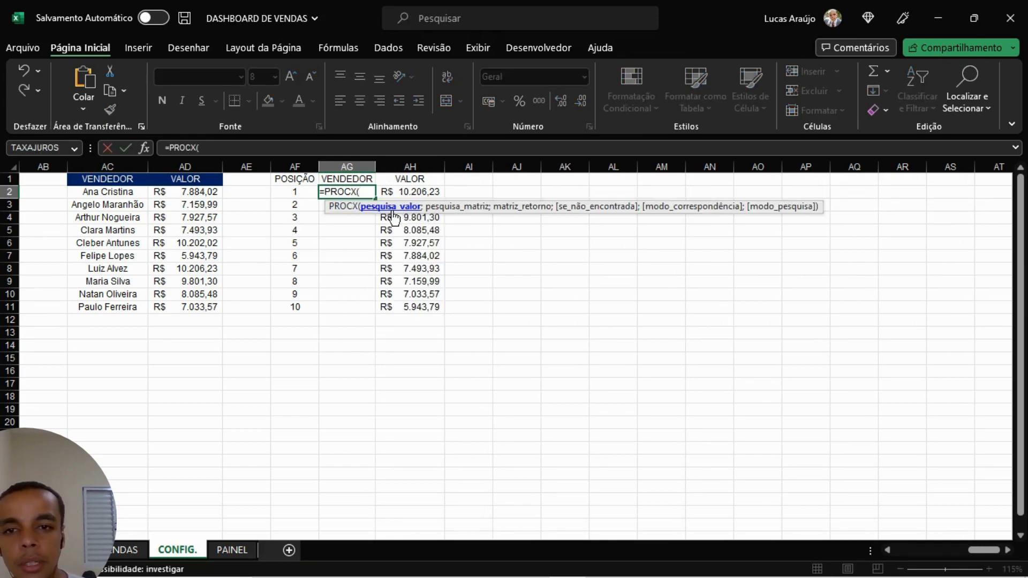
left_click(413, 191)
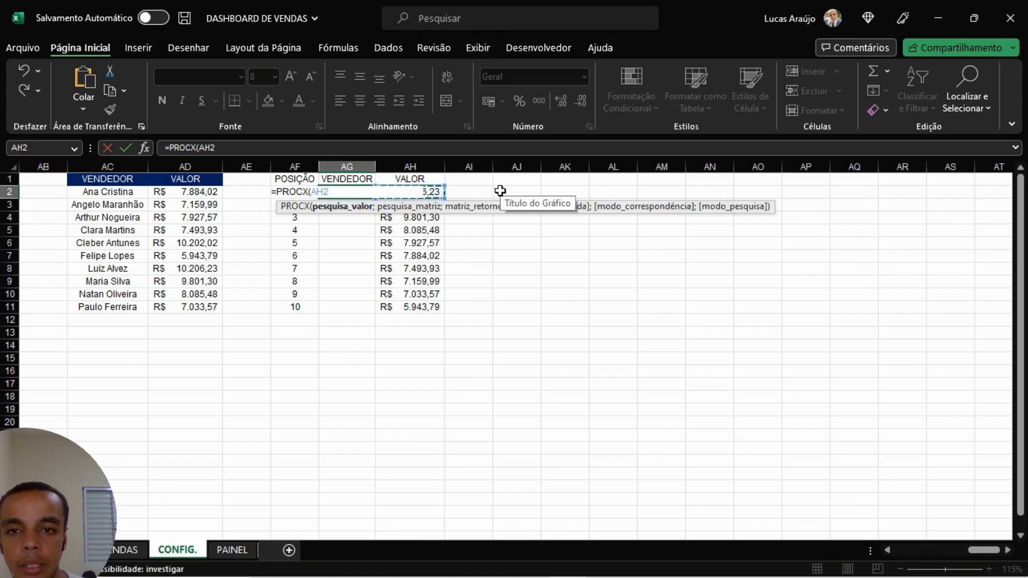
type(";")
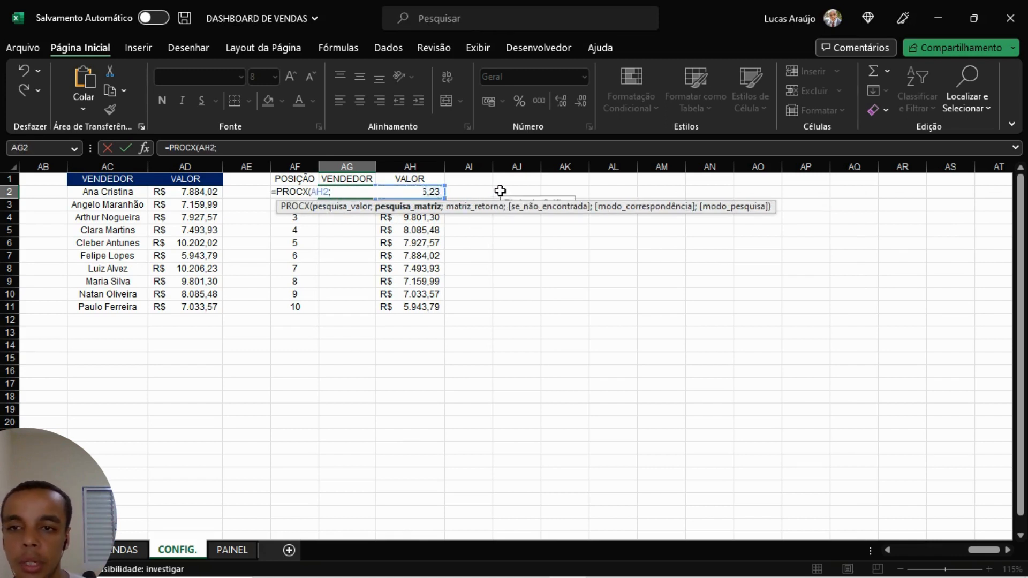
type("AD2 ")
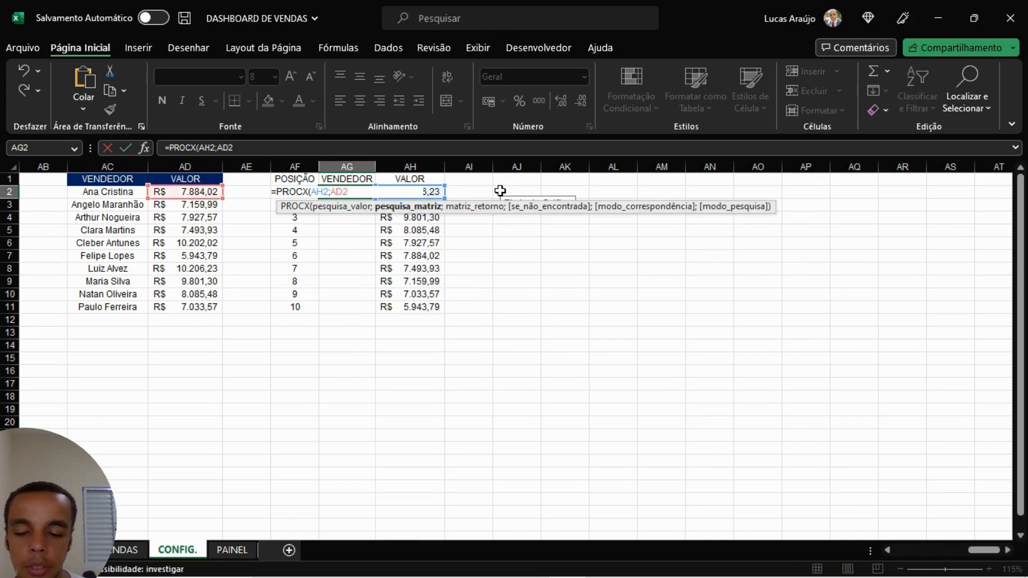
type("#")
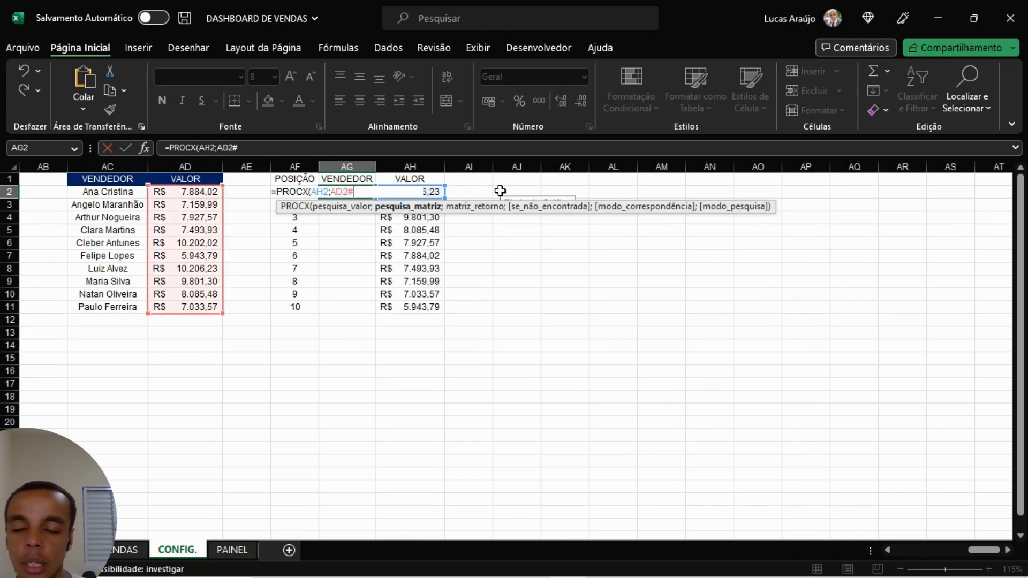
type(";")
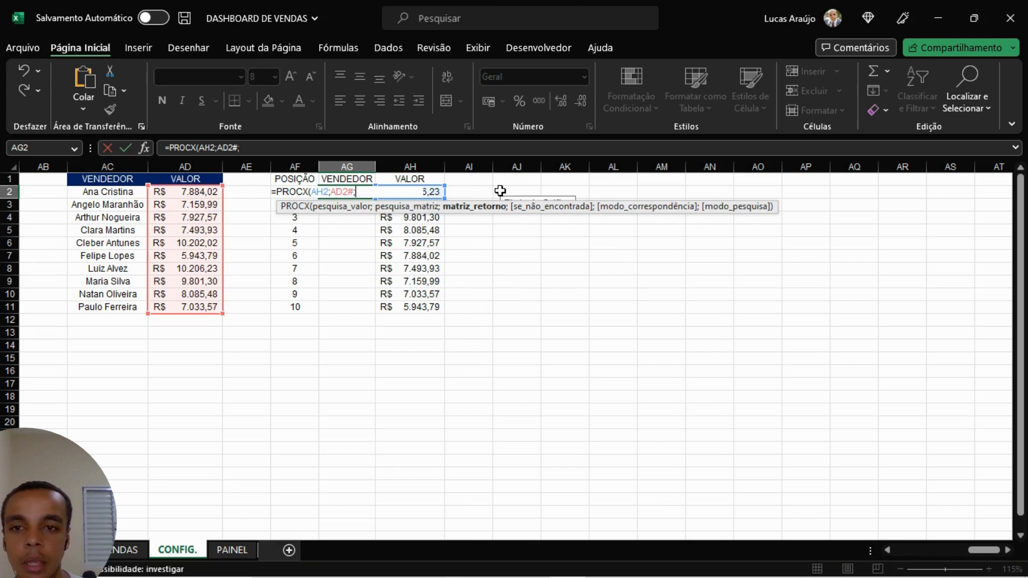
type("AC2#")
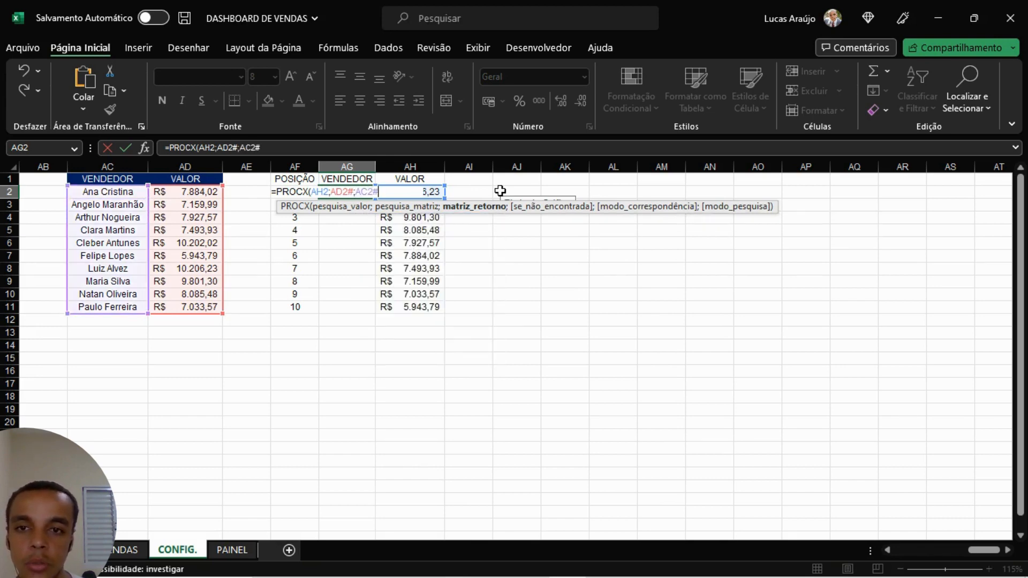
type(";")
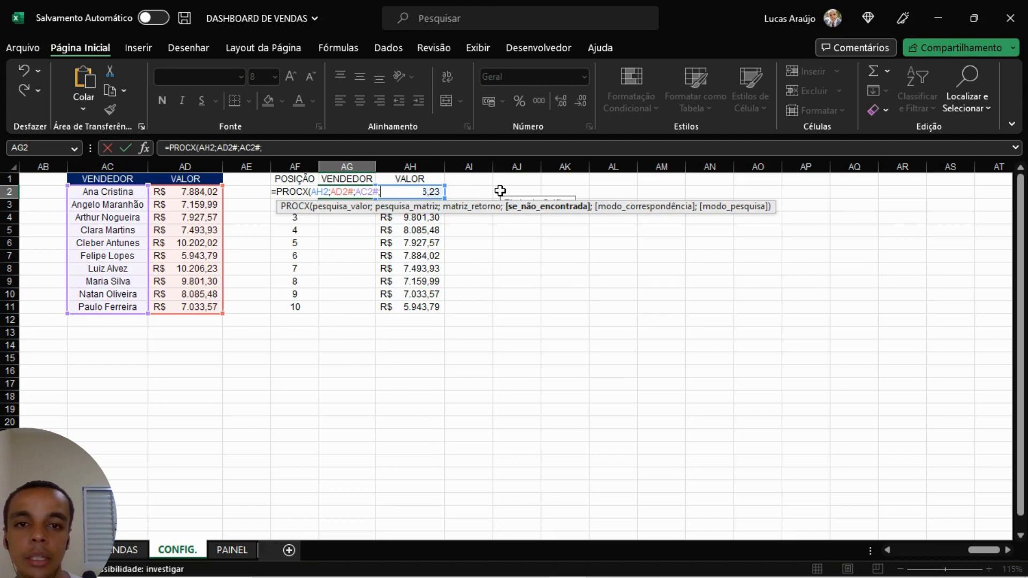
type("0;")
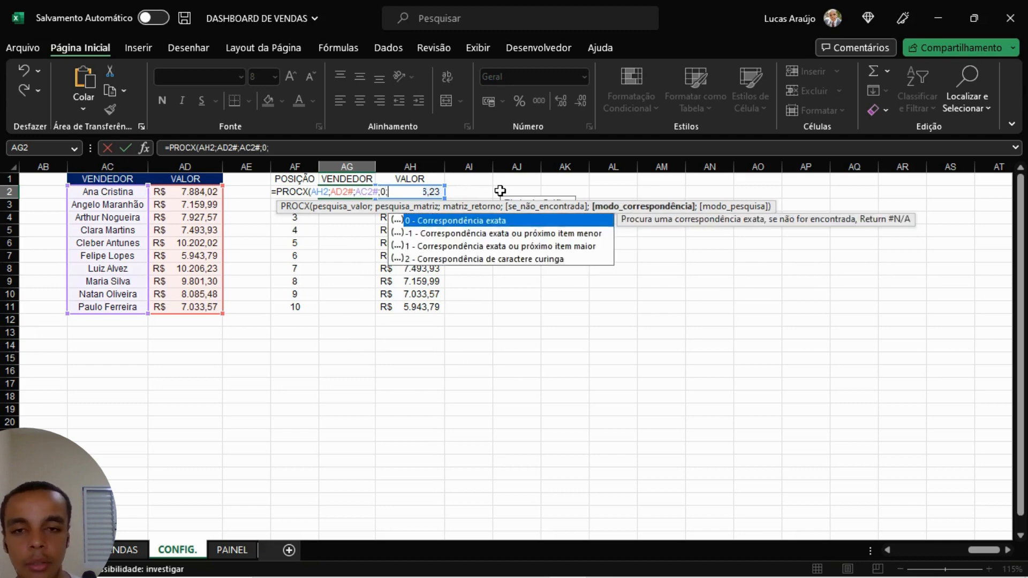
type("0;")
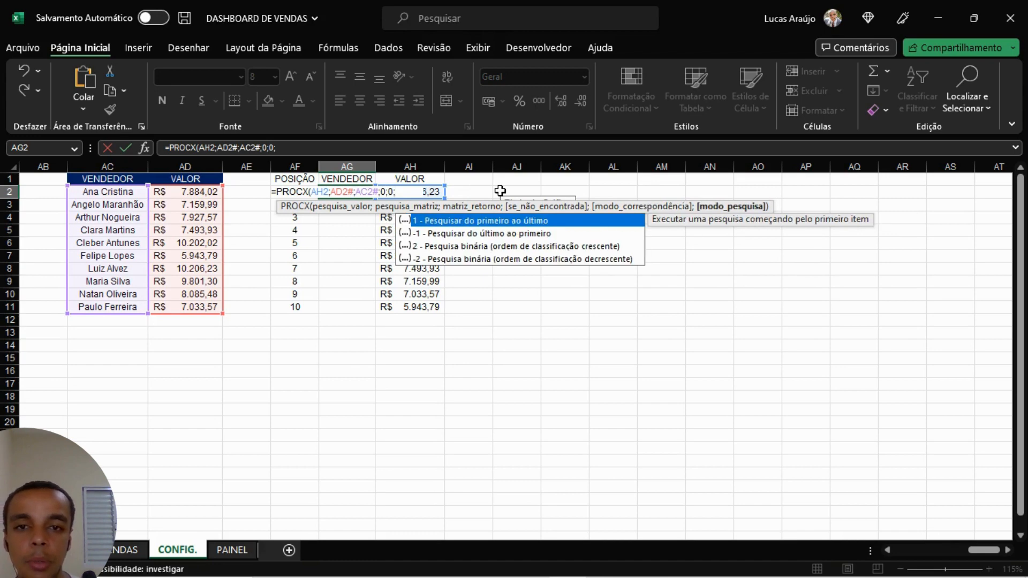
type("1")
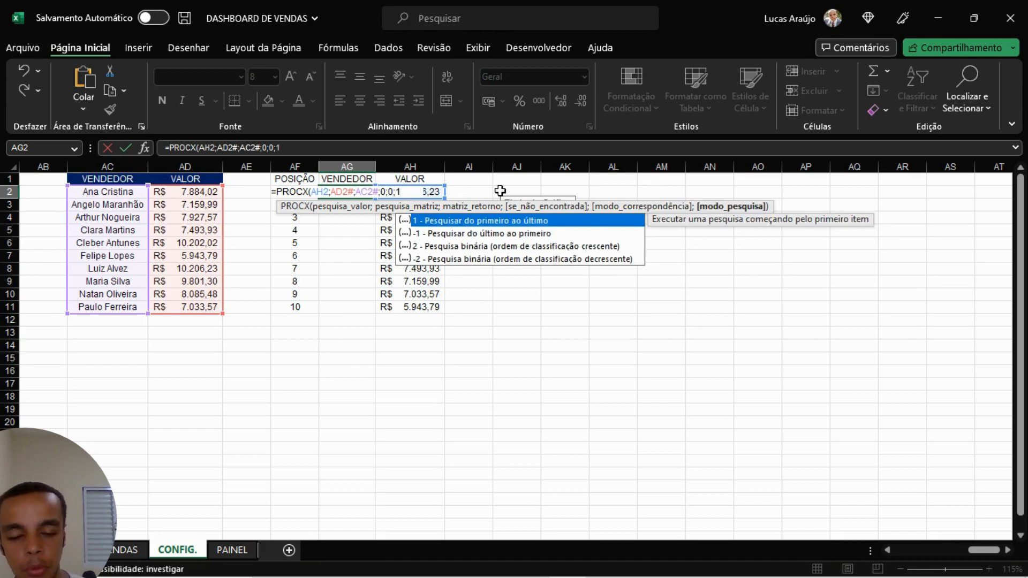
type(")")
key("Return")
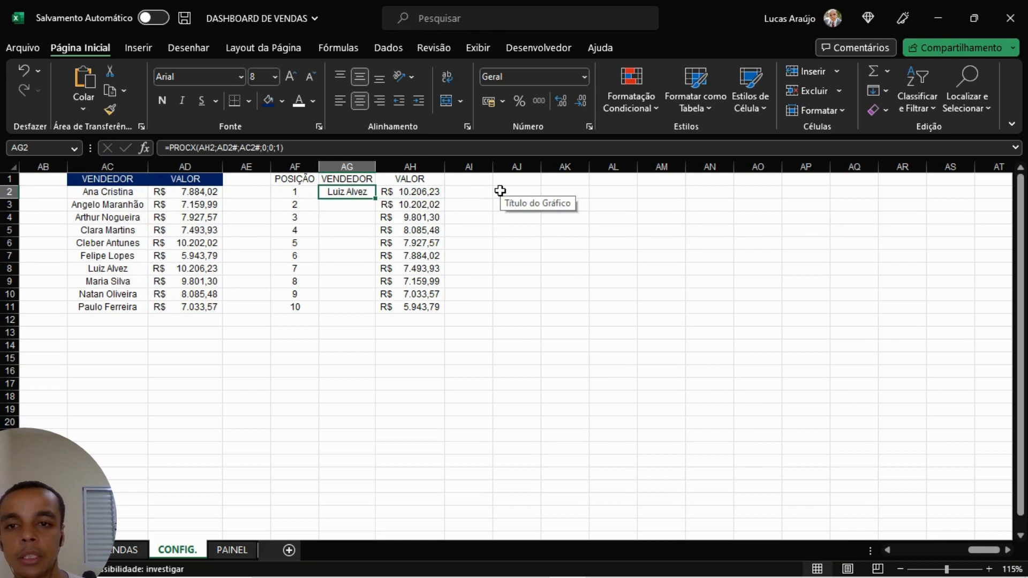
Step: Make the lookup and return ranges absolute in AG2, giving =PROCX(AH2;$AD$2#;$AC$2#;0;0;1)
double_click(375, 198)
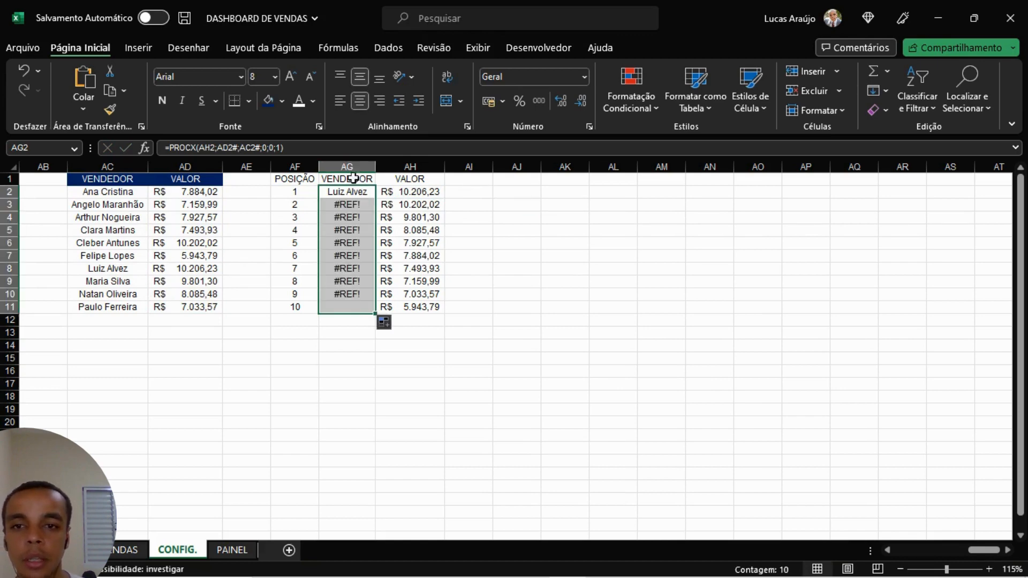
left_click(357, 196)
left_click(283, 149)
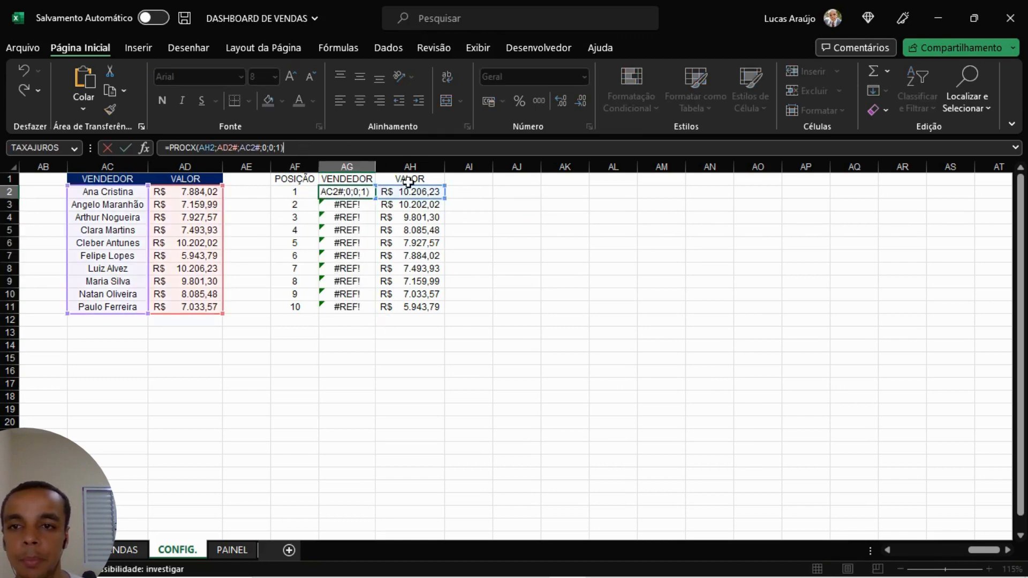
left_click(233, 147)
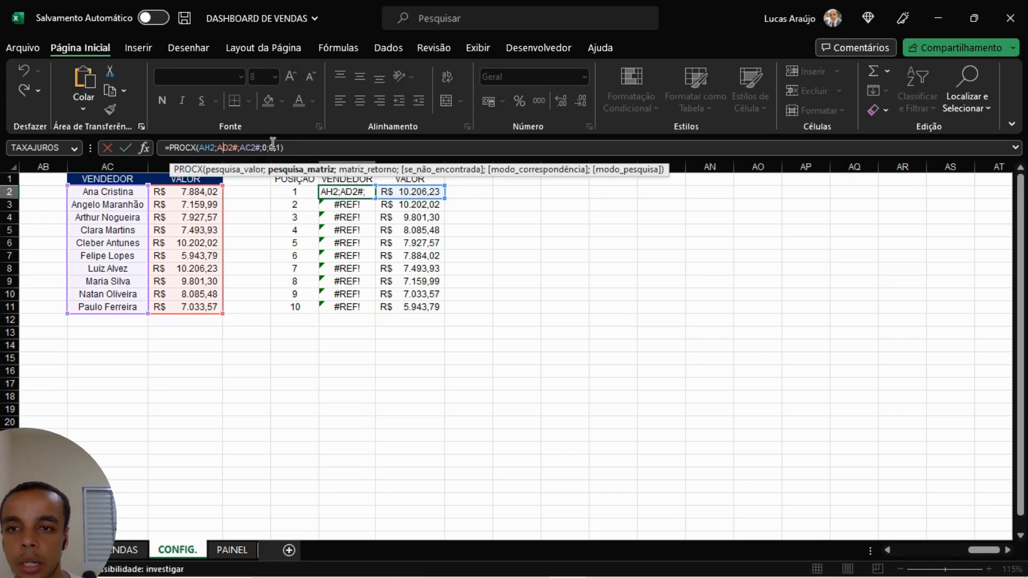
key("F4")
left_click(262, 148)
key("F4")
left_click(305, 147)
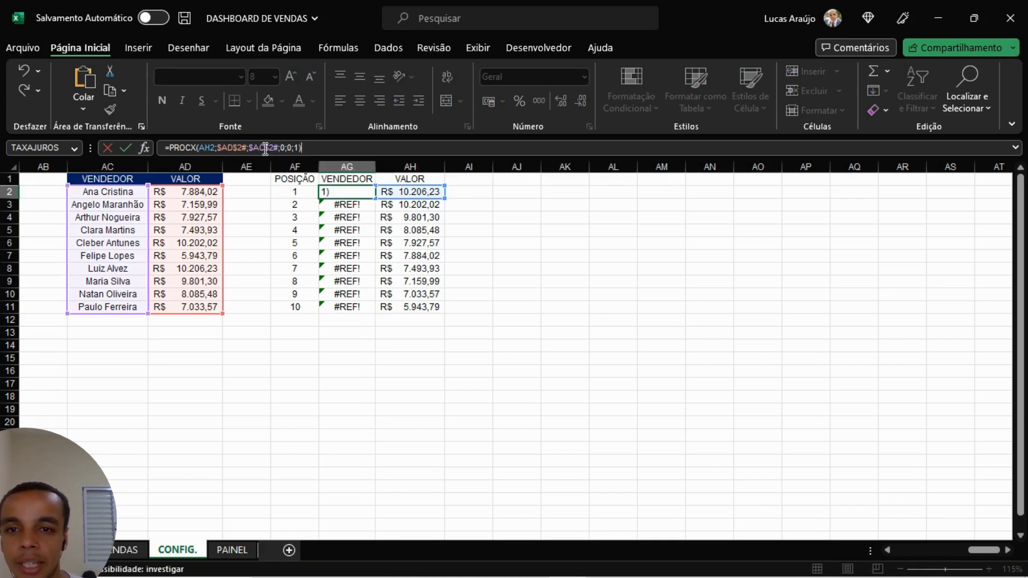
left_click(236, 147)
left_click(269, 146)
left_click(225, 148)
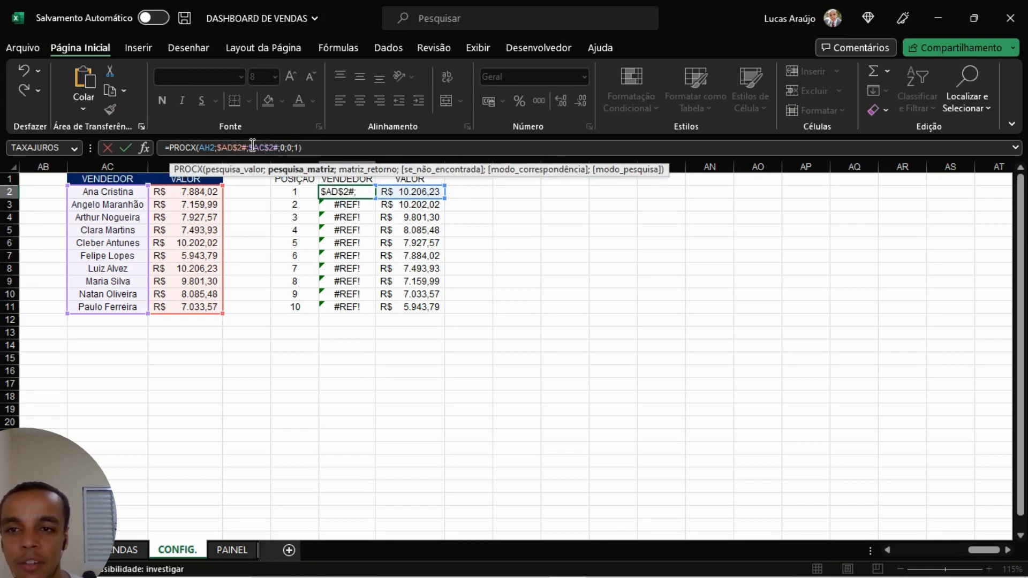
left_click(313, 147)
key("Return")
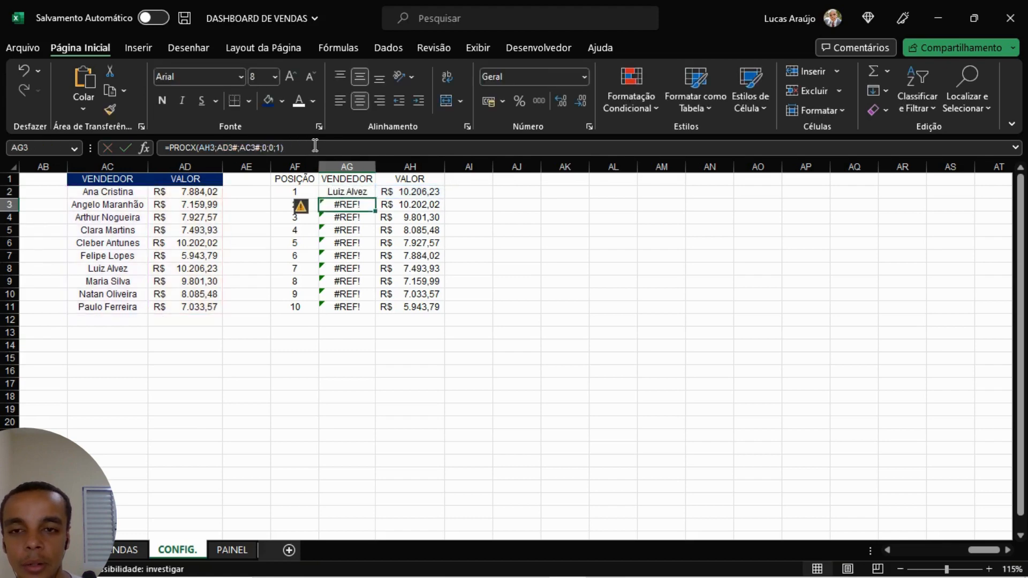
Step: Fill the corrected AG2 formula down through AG11 and autofit column AG to the seller names
left_click(342, 195)
double_click(375, 197)
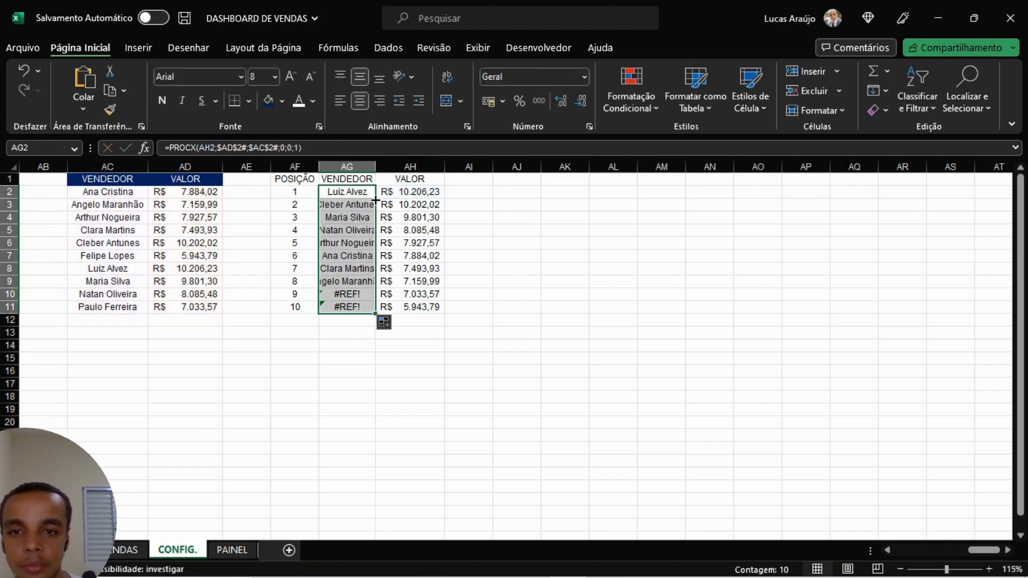
double_click(375, 166)
left_click(379, 241)
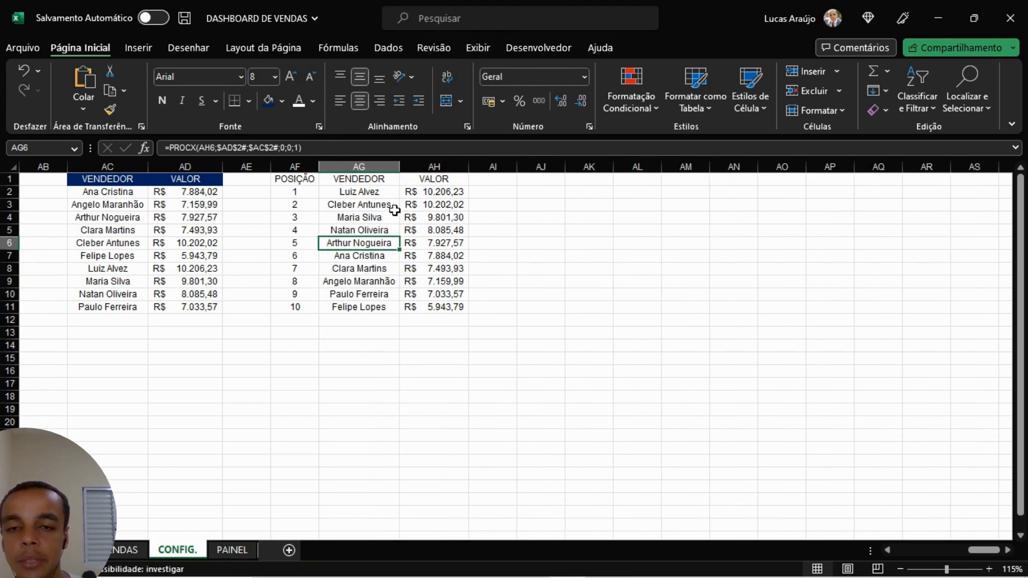
Step: Check the sellers ranked in the first three positions against their names and values in the source table in columns AC and AD
left_click(378, 191)
left_click(420, 196)
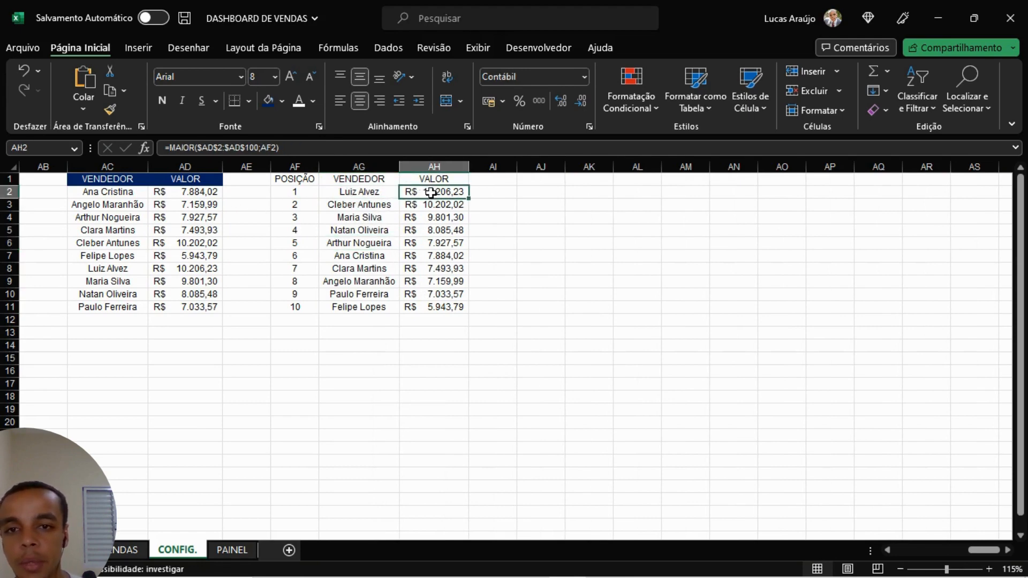
left_click(203, 268)
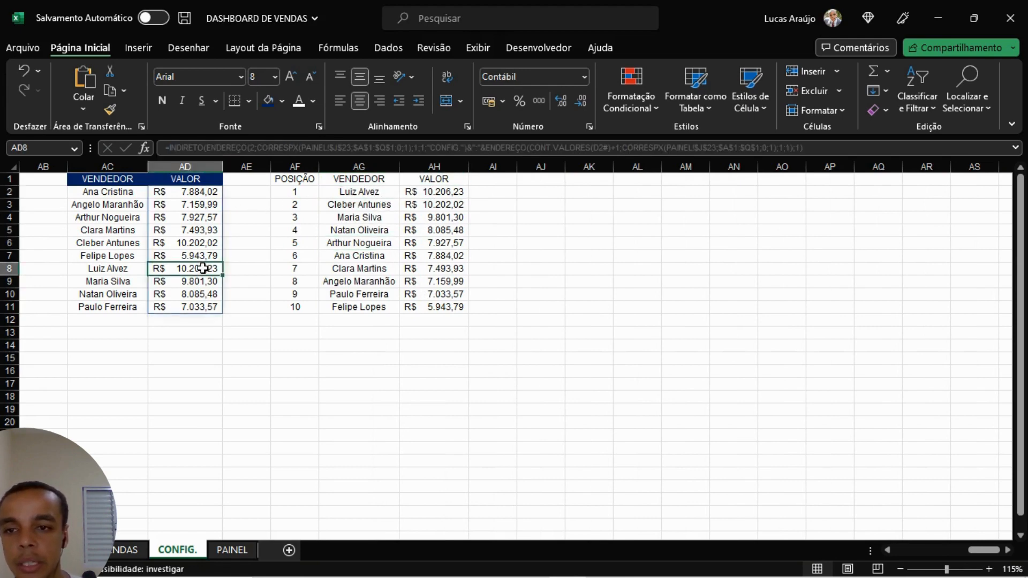
left_click(121, 270)
left_click(371, 192)
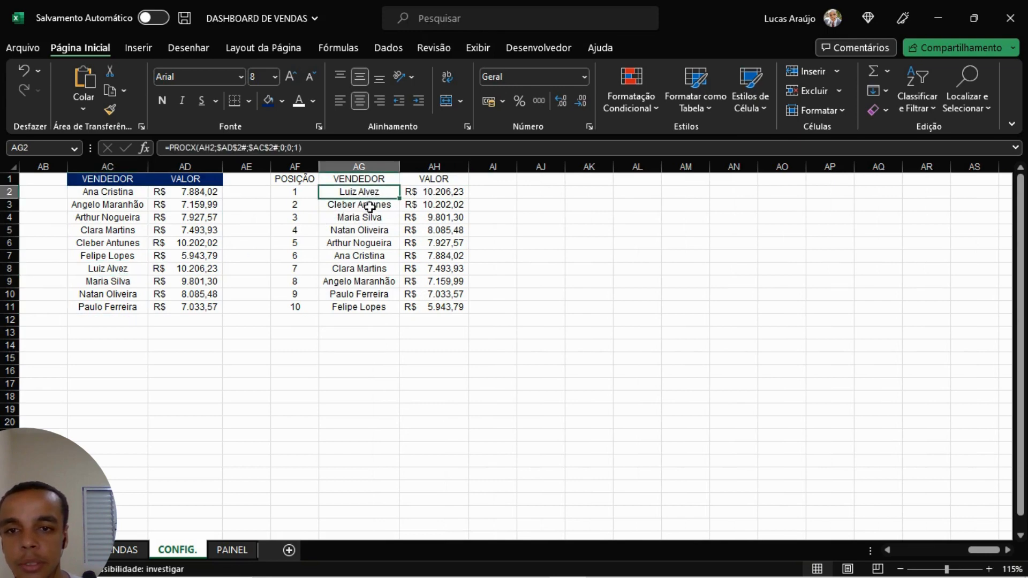
left_click(373, 204)
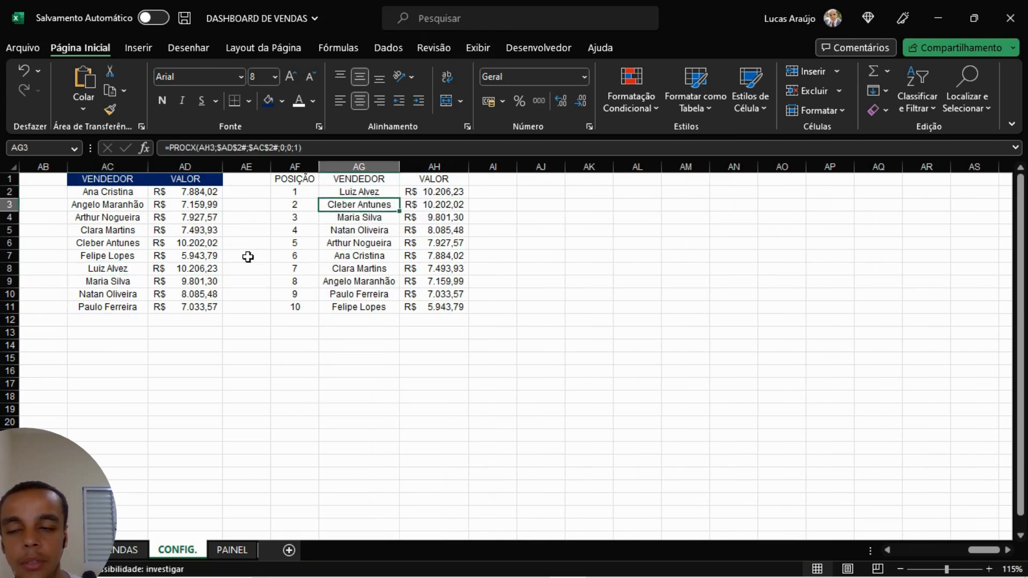
left_click(138, 244)
left_click(197, 242)
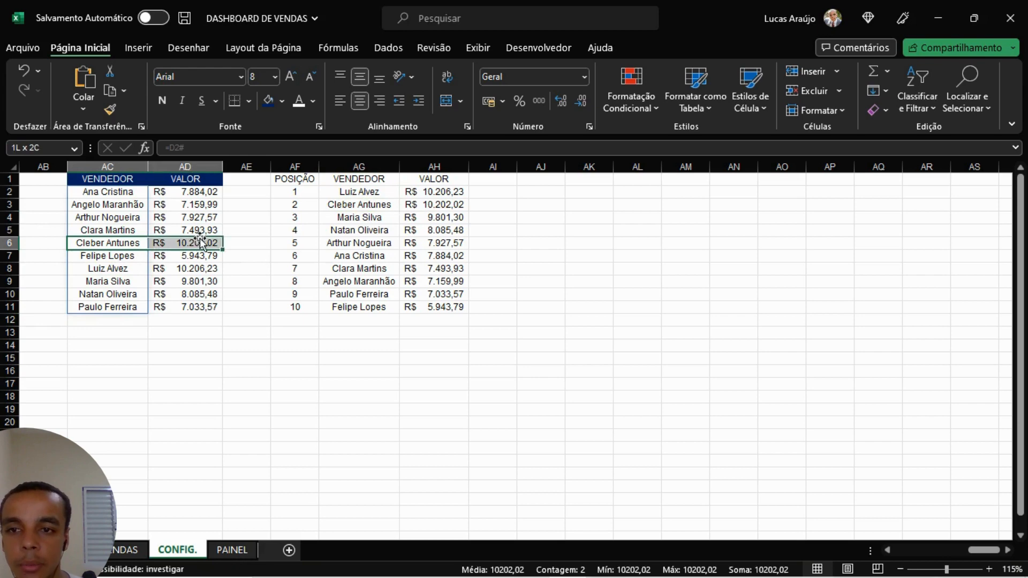
left_click(371, 218)
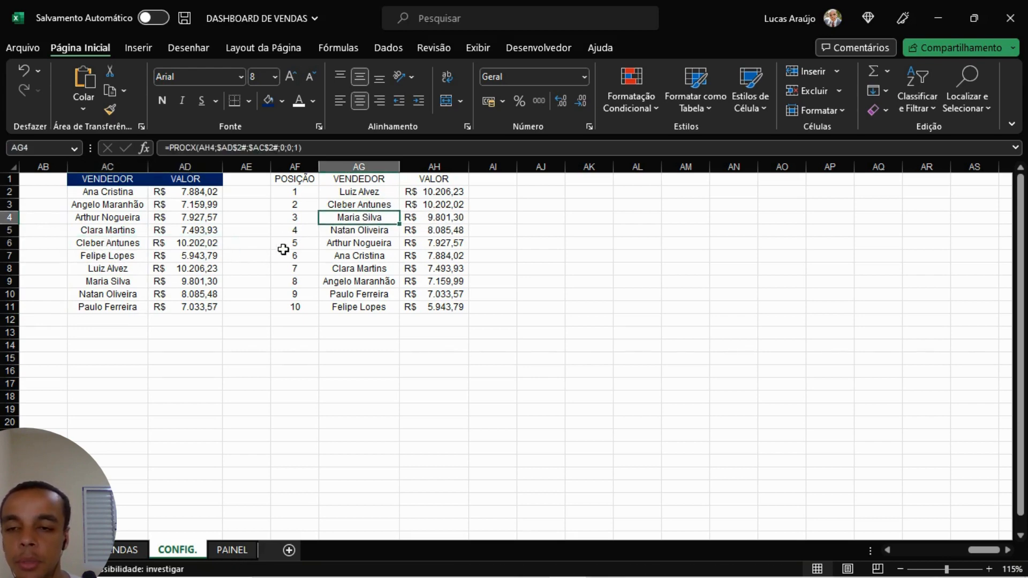
left_click_drag(134, 281, 180, 282)
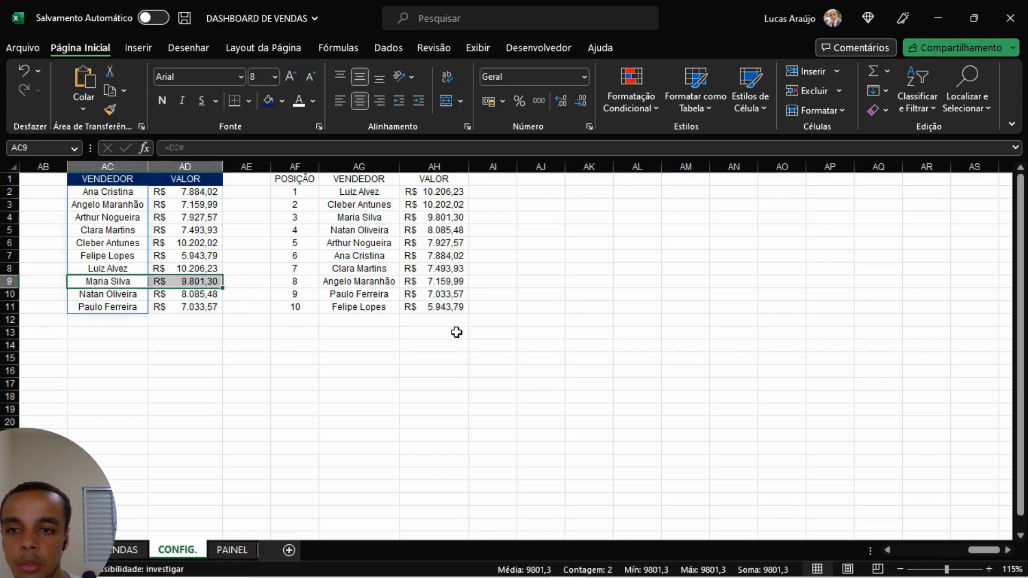
left_click(540, 320)
Step: Insert a 2D clustered bar chart from AG2:AH11 and place it beside the ranking table
left_click_drag(331, 179, 434, 311)
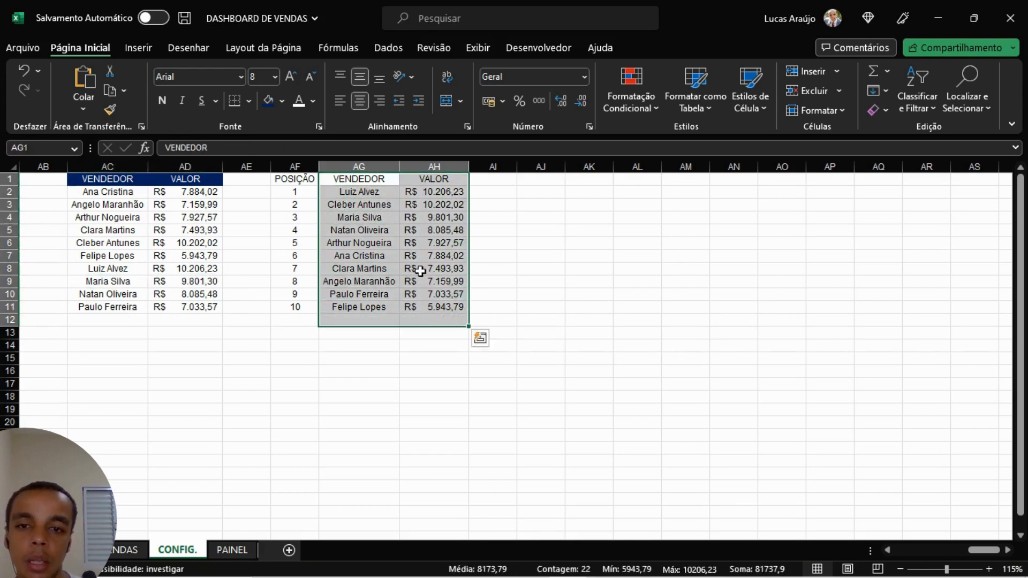
left_click_drag(378, 190, 442, 306)
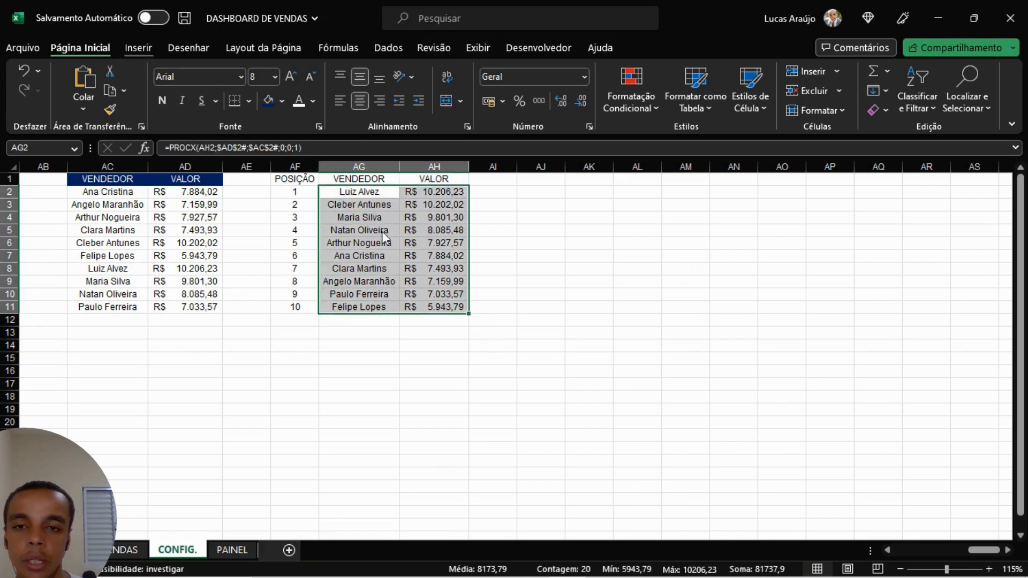
left_click(138, 47)
left_click(393, 74)
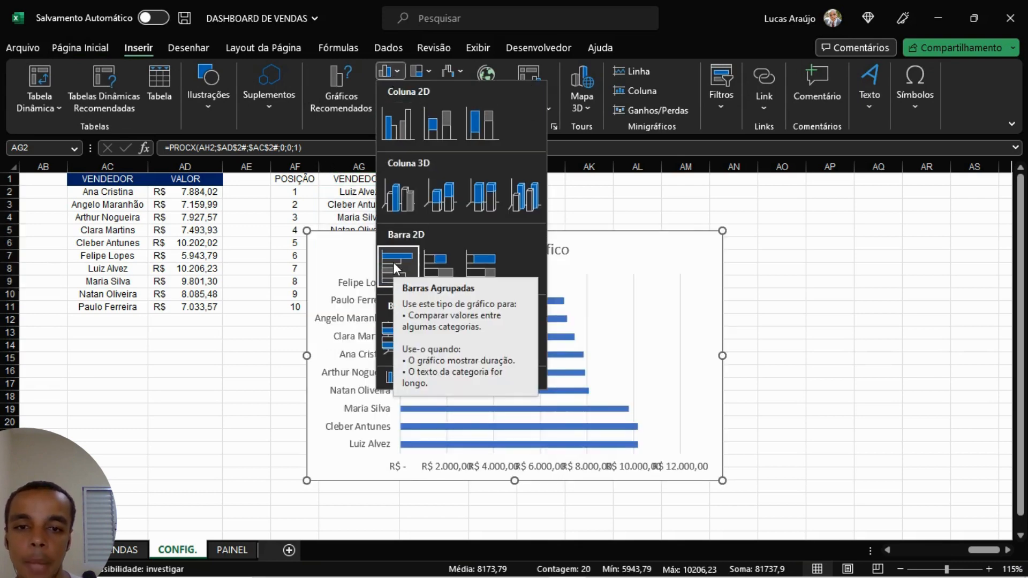
left_click(393, 262)
left_click_drag(617, 257, 824, 235)
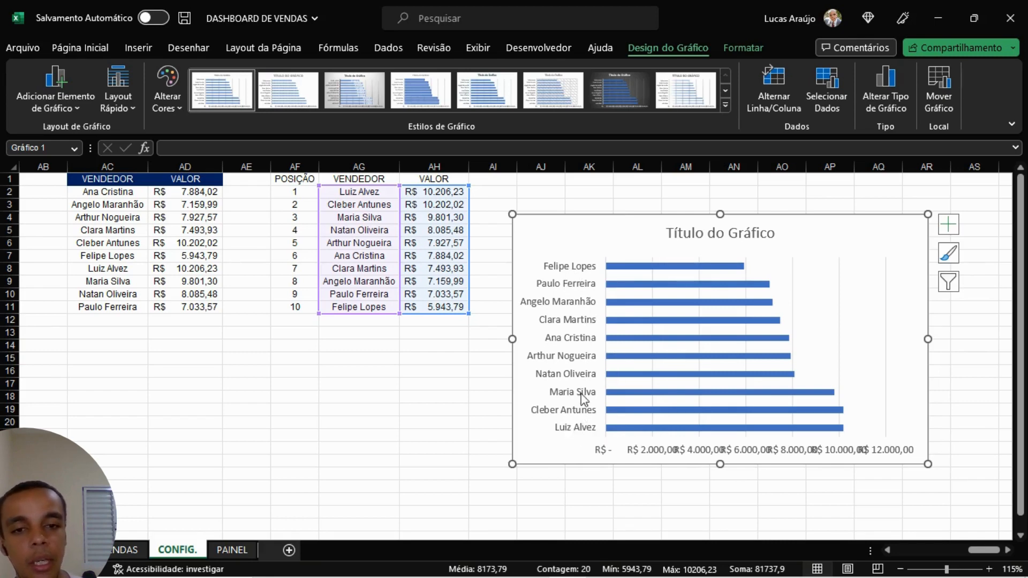
Step: Set the chart's vertical axis to show its categories in reverse order, then close the formatting options
double_click(577, 297)
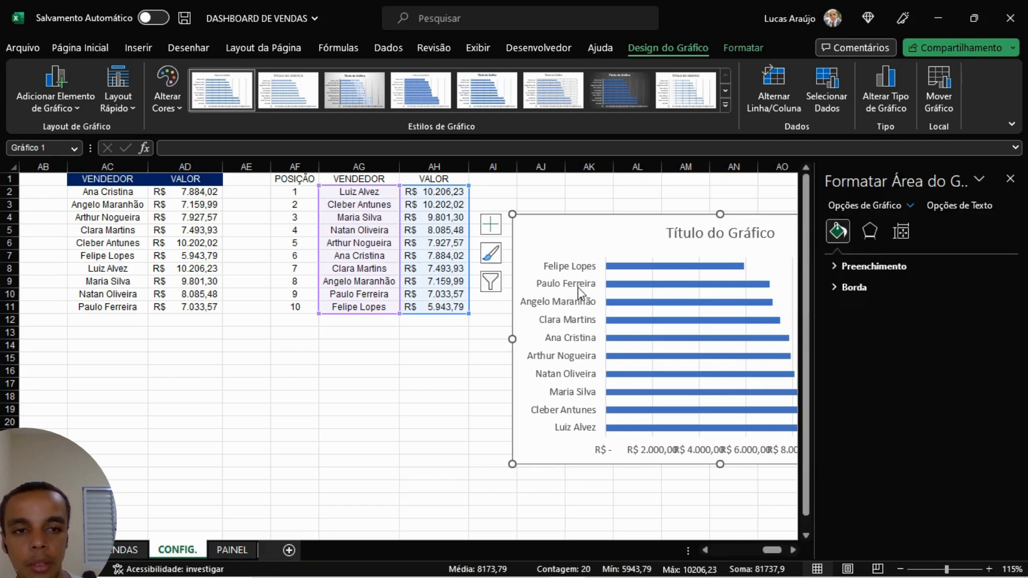
left_click(901, 233)
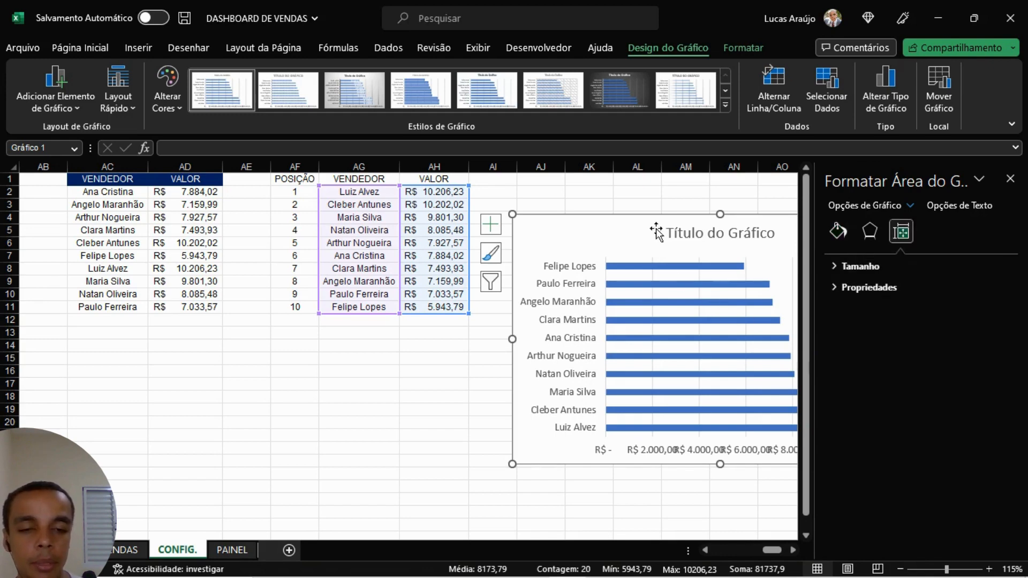
left_click_drag(614, 230, 452, 239)
left_click(409, 297)
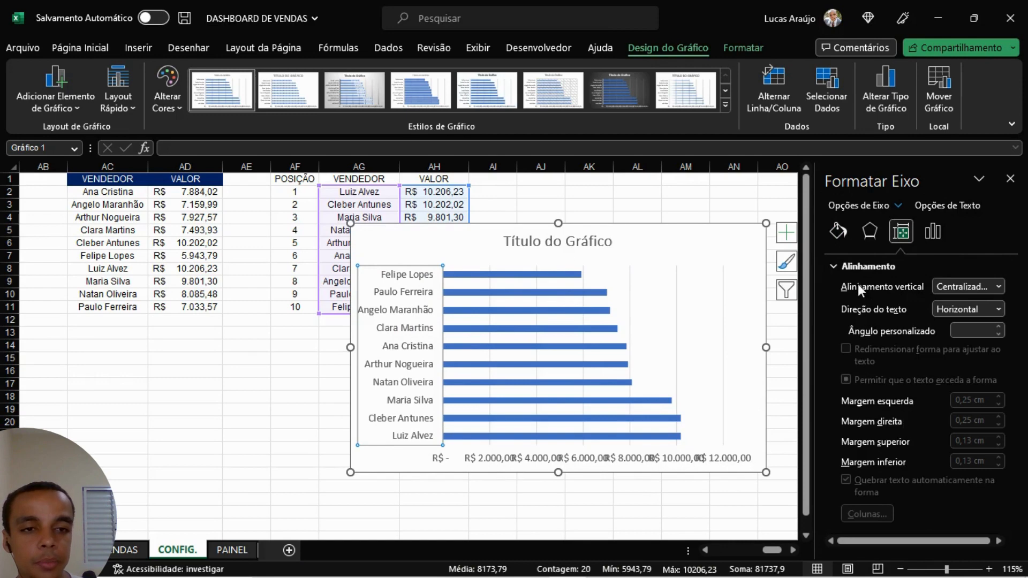
left_click(833, 266)
left_click(930, 233)
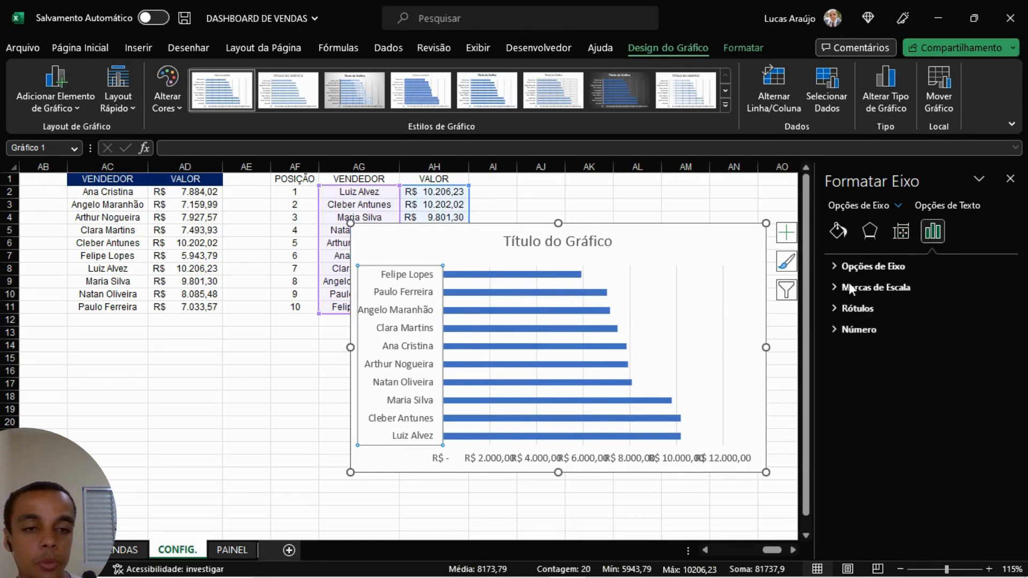
left_click(836, 269)
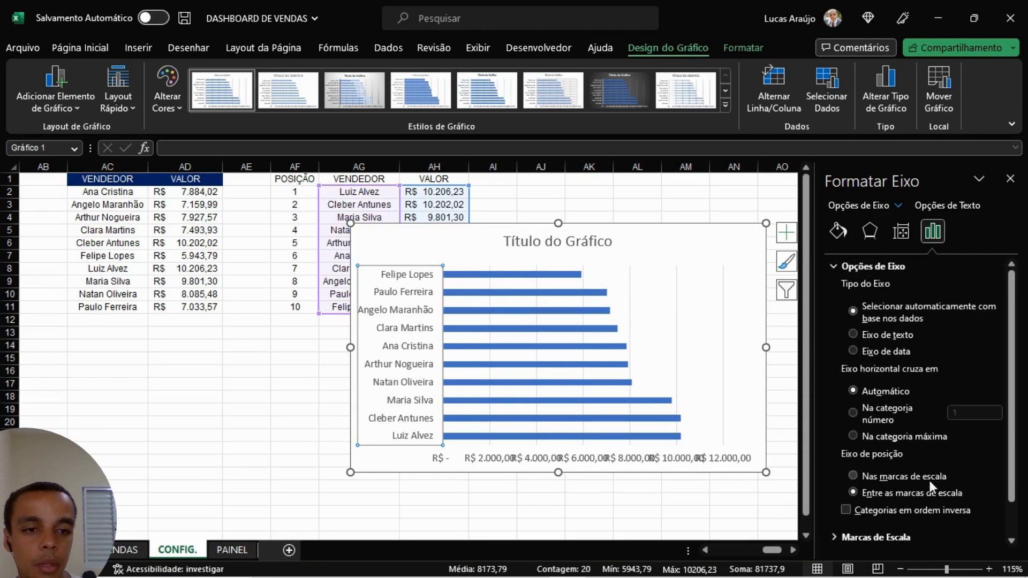
left_click(856, 511)
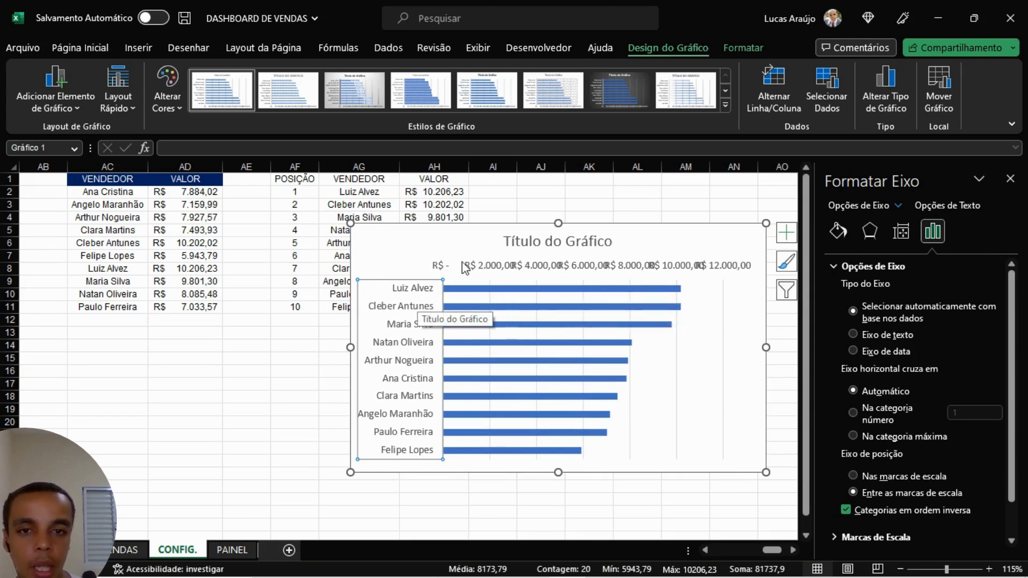
left_click(759, 235)
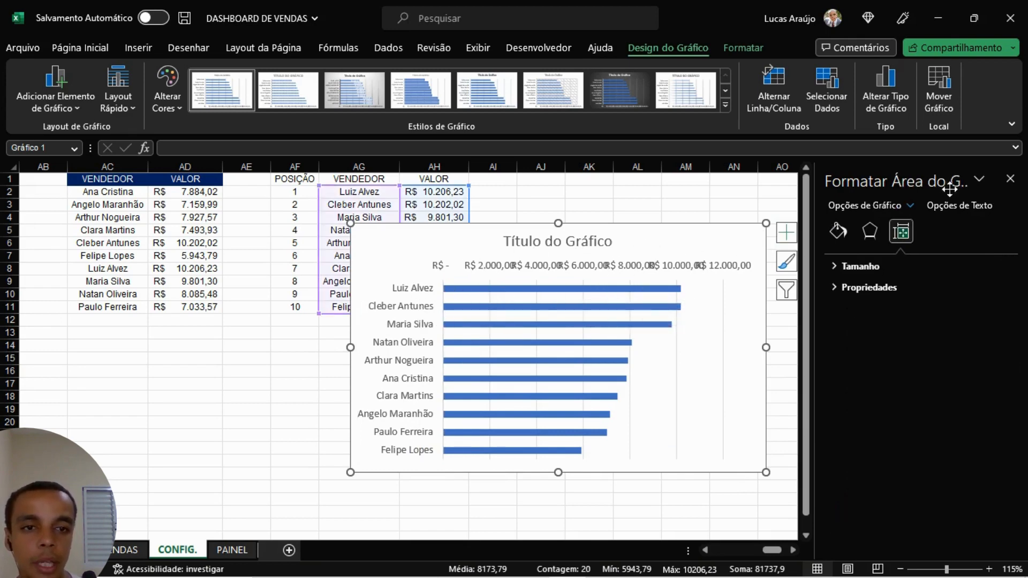
left_click(1010, 178)
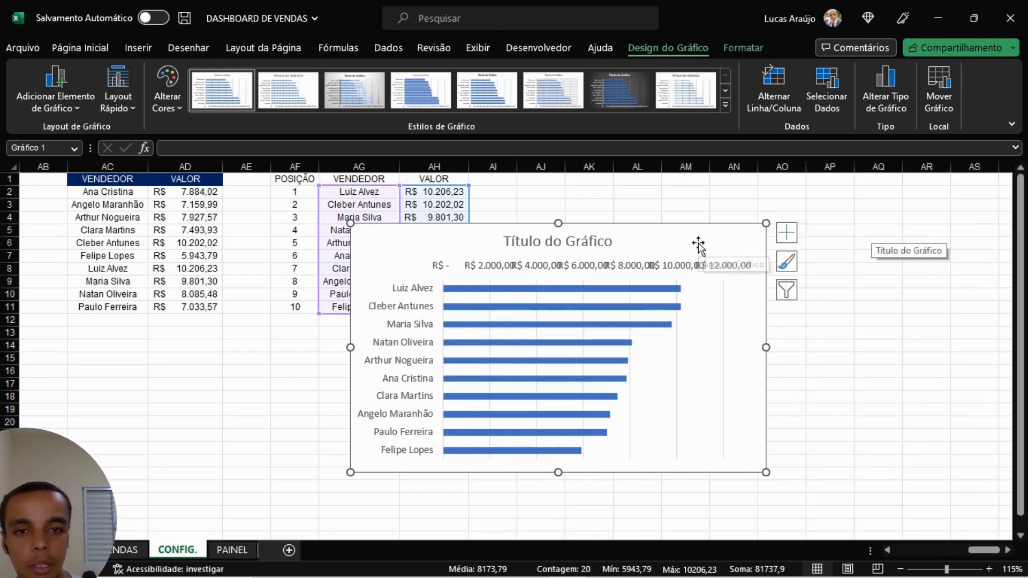
Step: Move the bar chart from CONFIG. to the PAINEL sheet, placing it from column L near row 5
key("Delete")
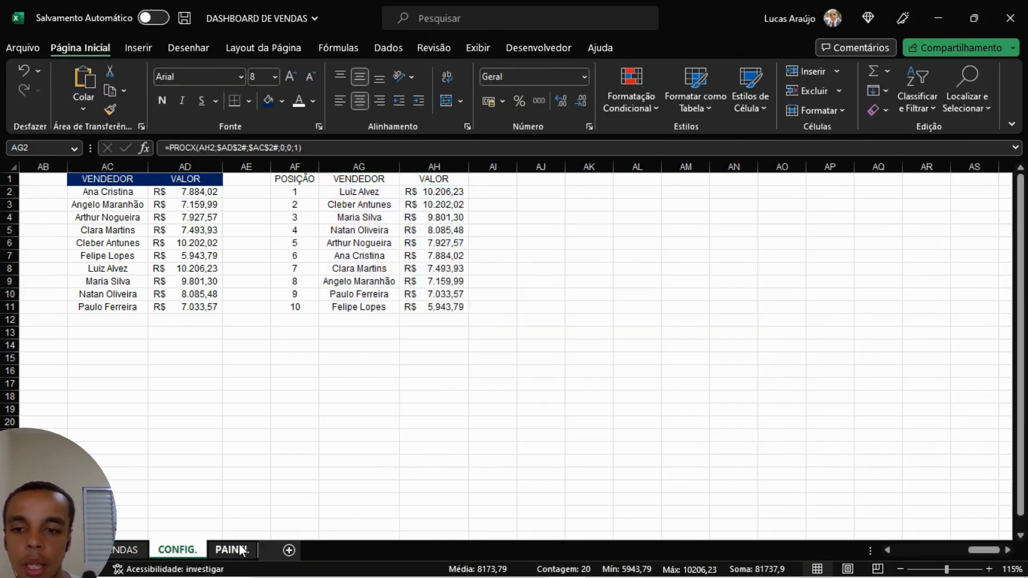
left_click(241, 550)
left_click(493, 234)
key("ctrl+v")
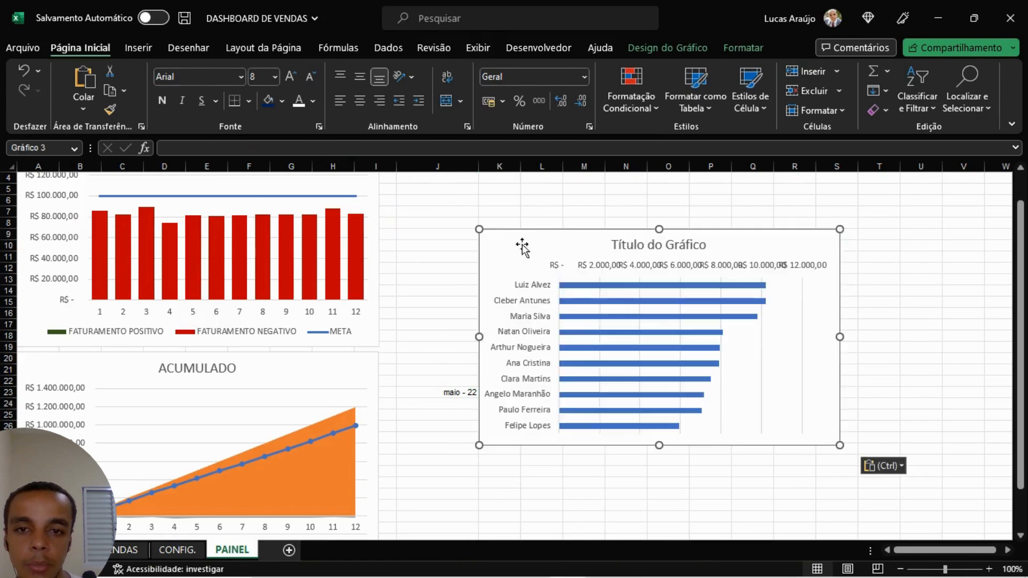
left_click_drag(530, 238, 574, 198)
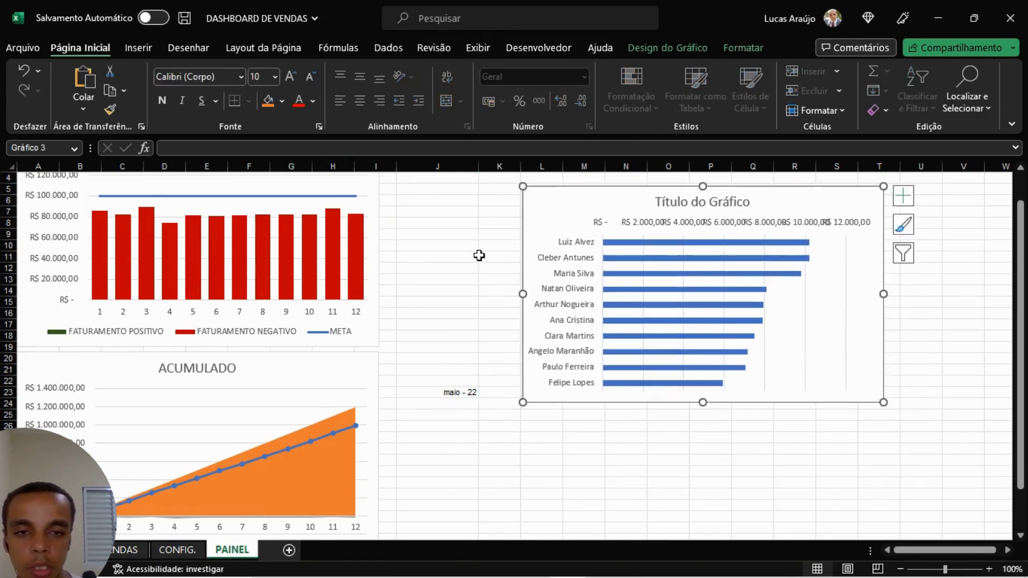
Step: Test the ranking chart by setting the period in J23 to setembro - 22, ACUMULADO, agosto - 22 and janeiro - 22 in turn
left_click(478, 256)
left_click(462, 394)
left_click(484, 392)
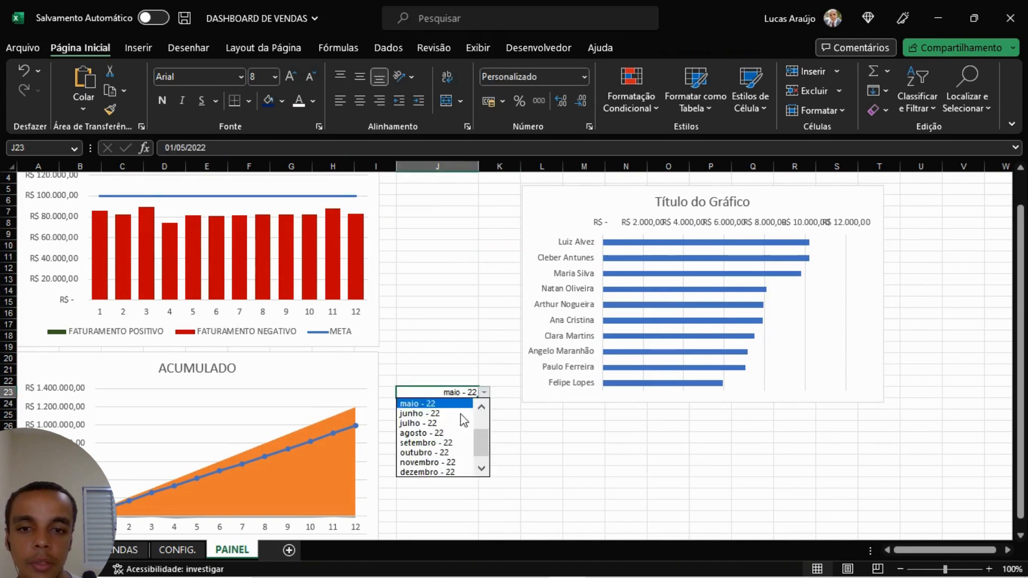
left_click(430, 443)
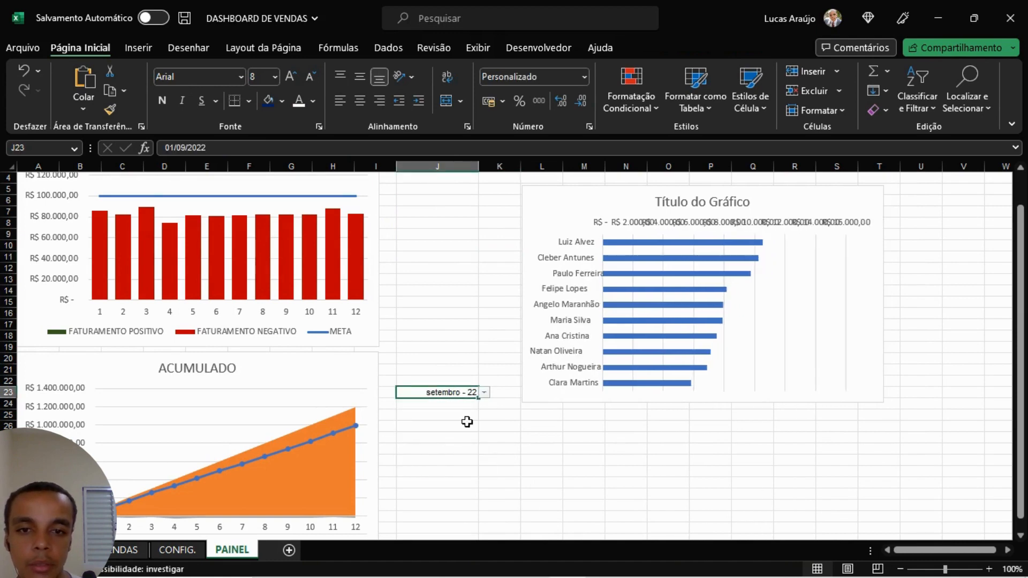
left_click(485, 393)
left_click(426, 470)
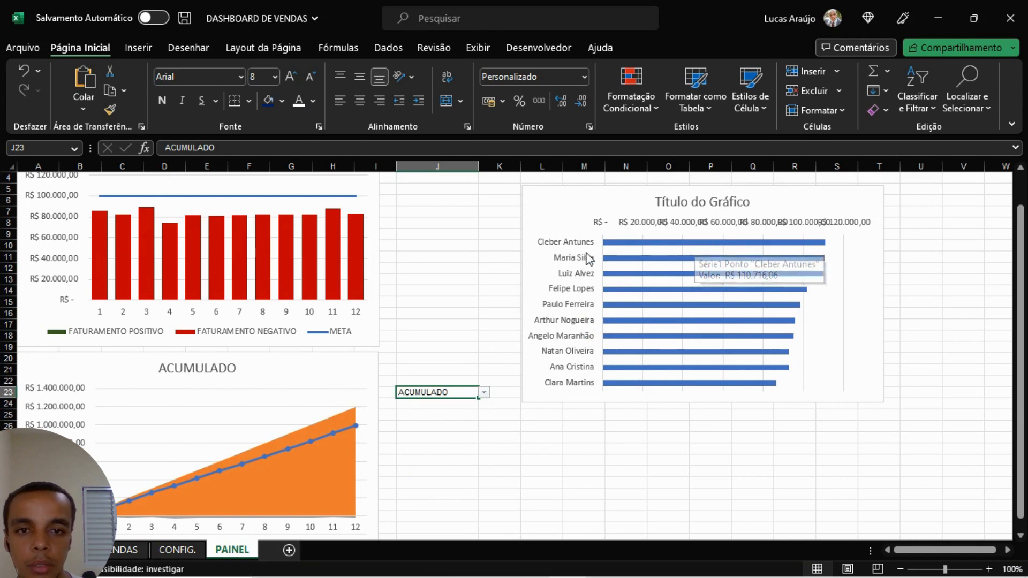
left_click(484, 394)
left_click(423, 423)
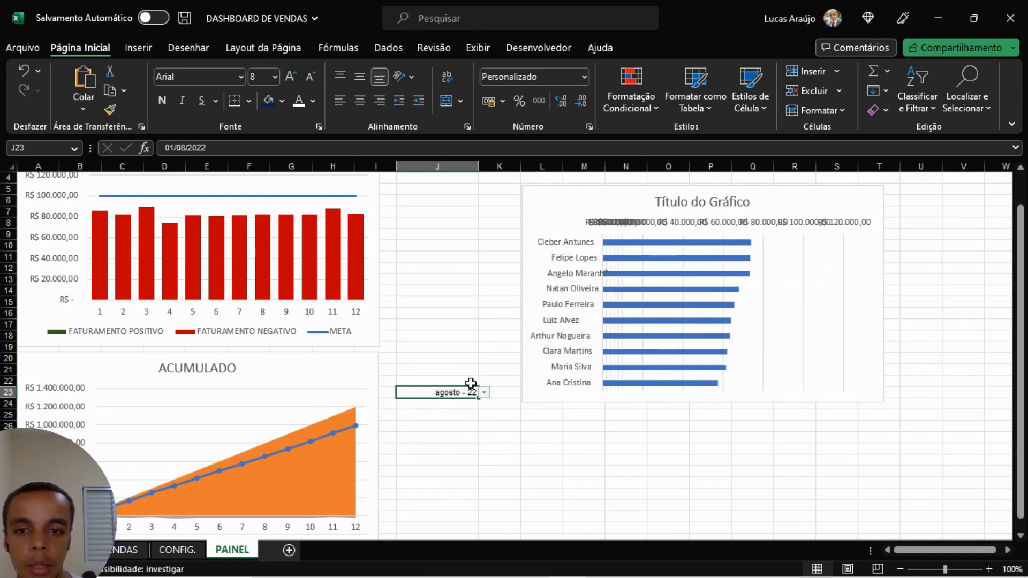
left_click(484, 392)
scroll(476, 429, "up", 2)
left_click(448, 407)
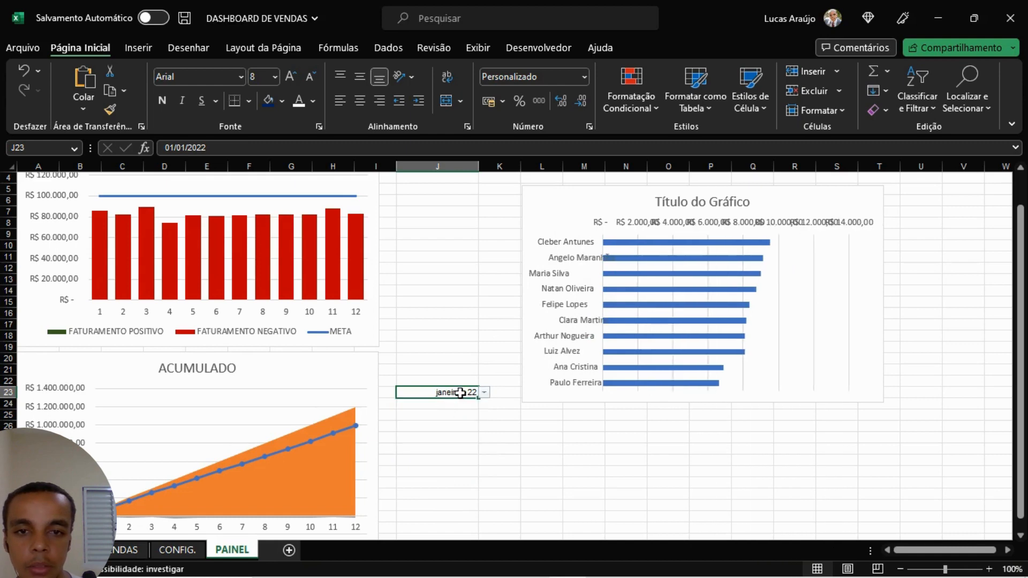
Step: Set the period in J23 to março - 22 and deselect the cell
left_click(484, 392)
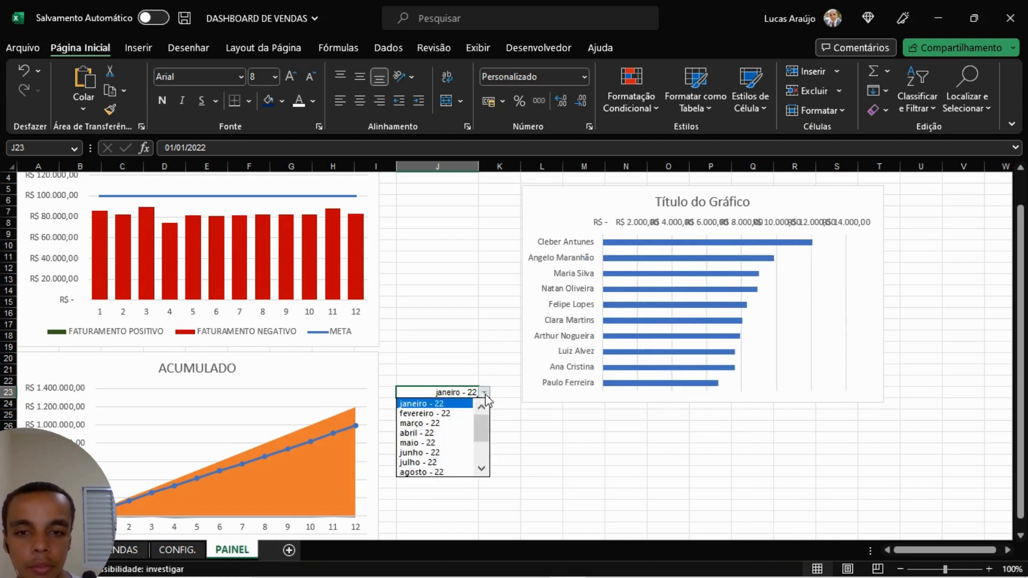
left_click(447, 424)
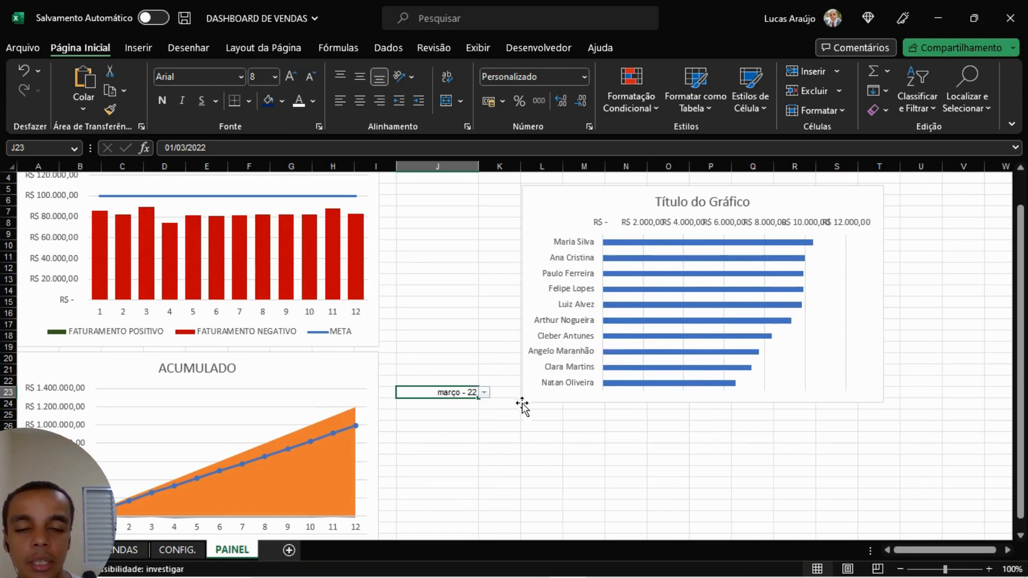
left_click(538, 438)
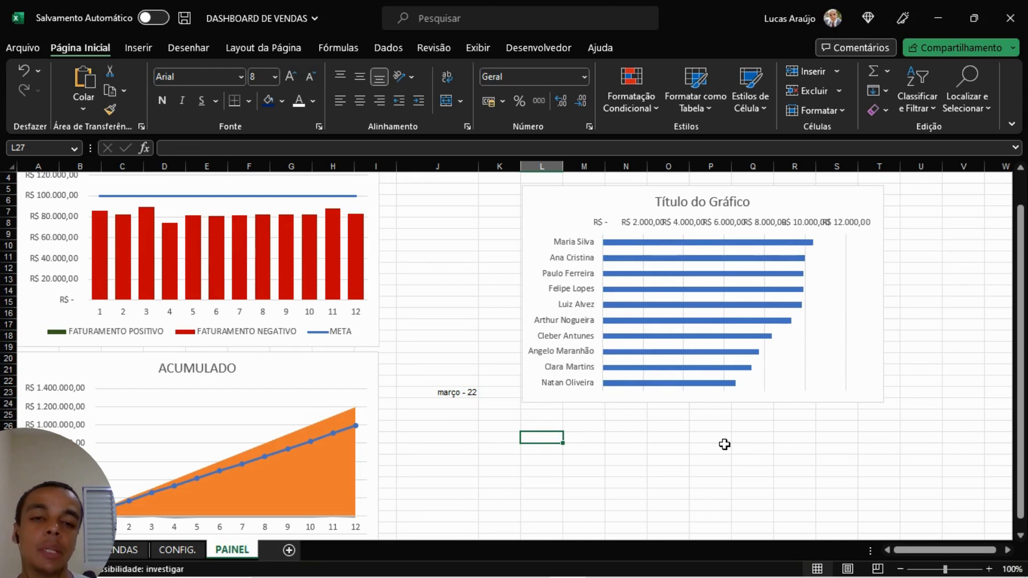